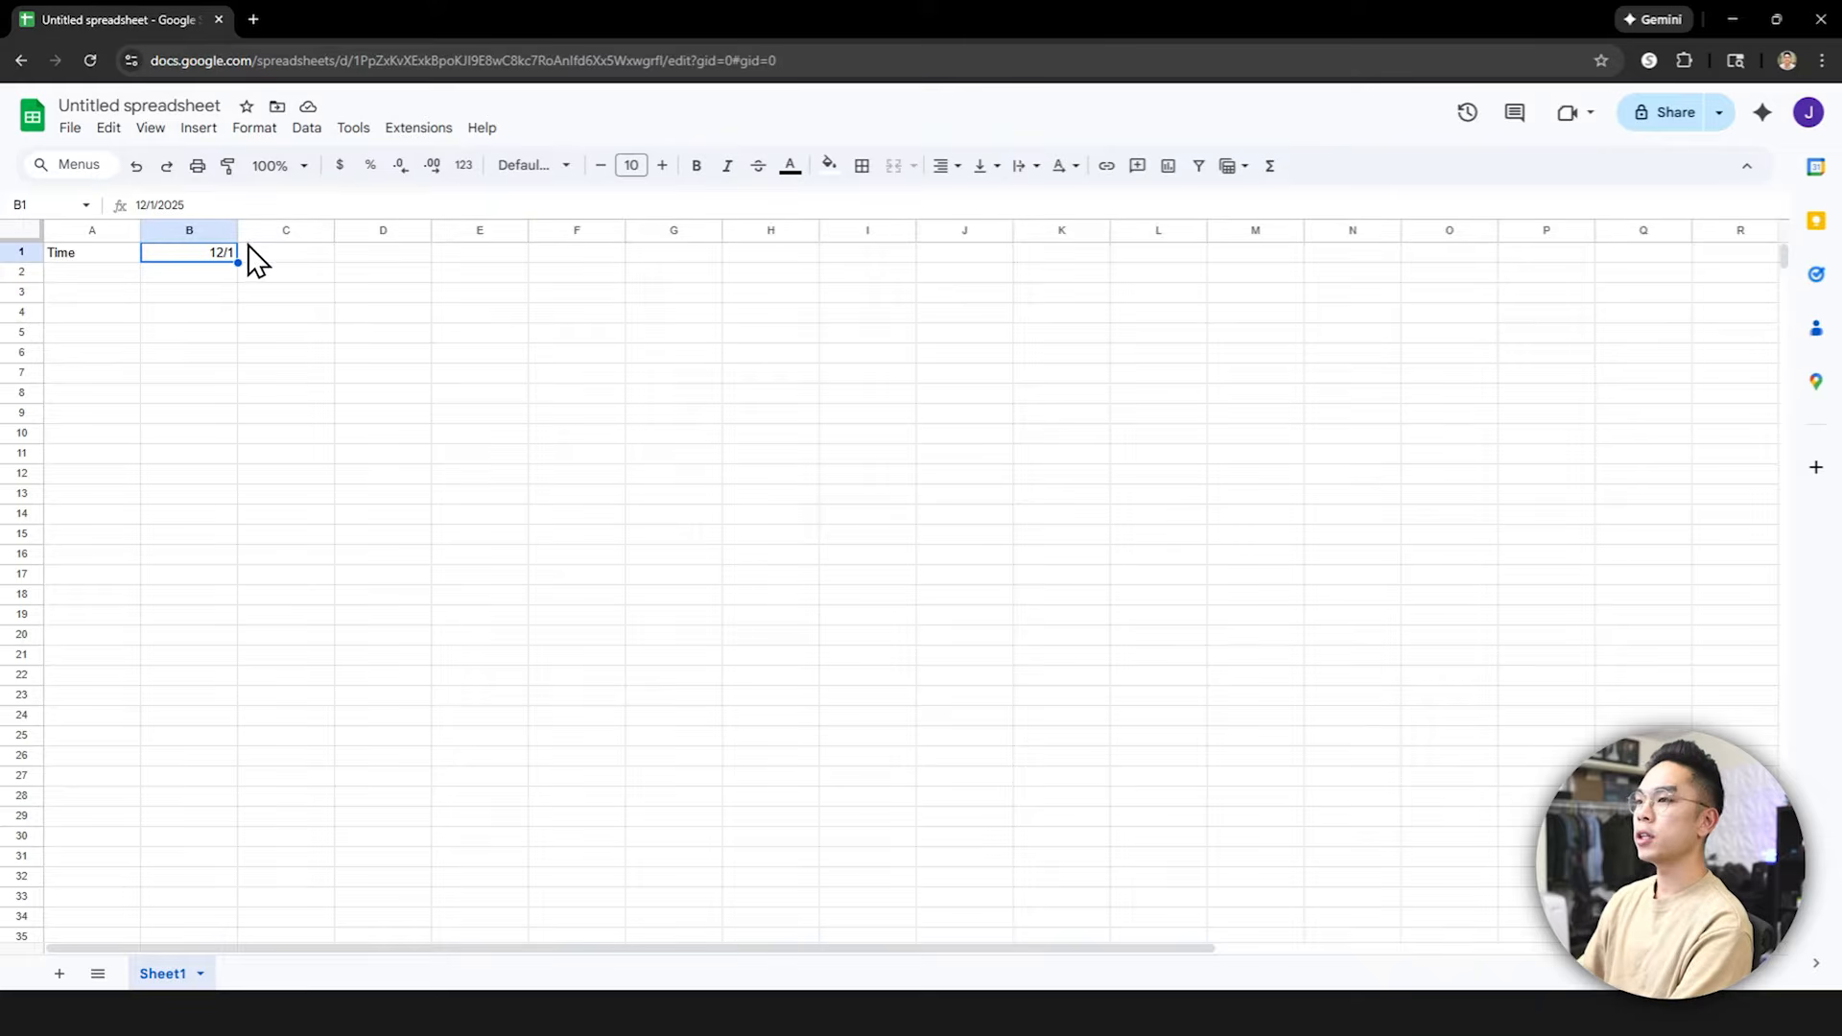
Extend the 12/1 date across B1:H1 through 12/7 and clear the existing elements in the custom date format for those cells
left_click_drag(244, 273, 804, 277)
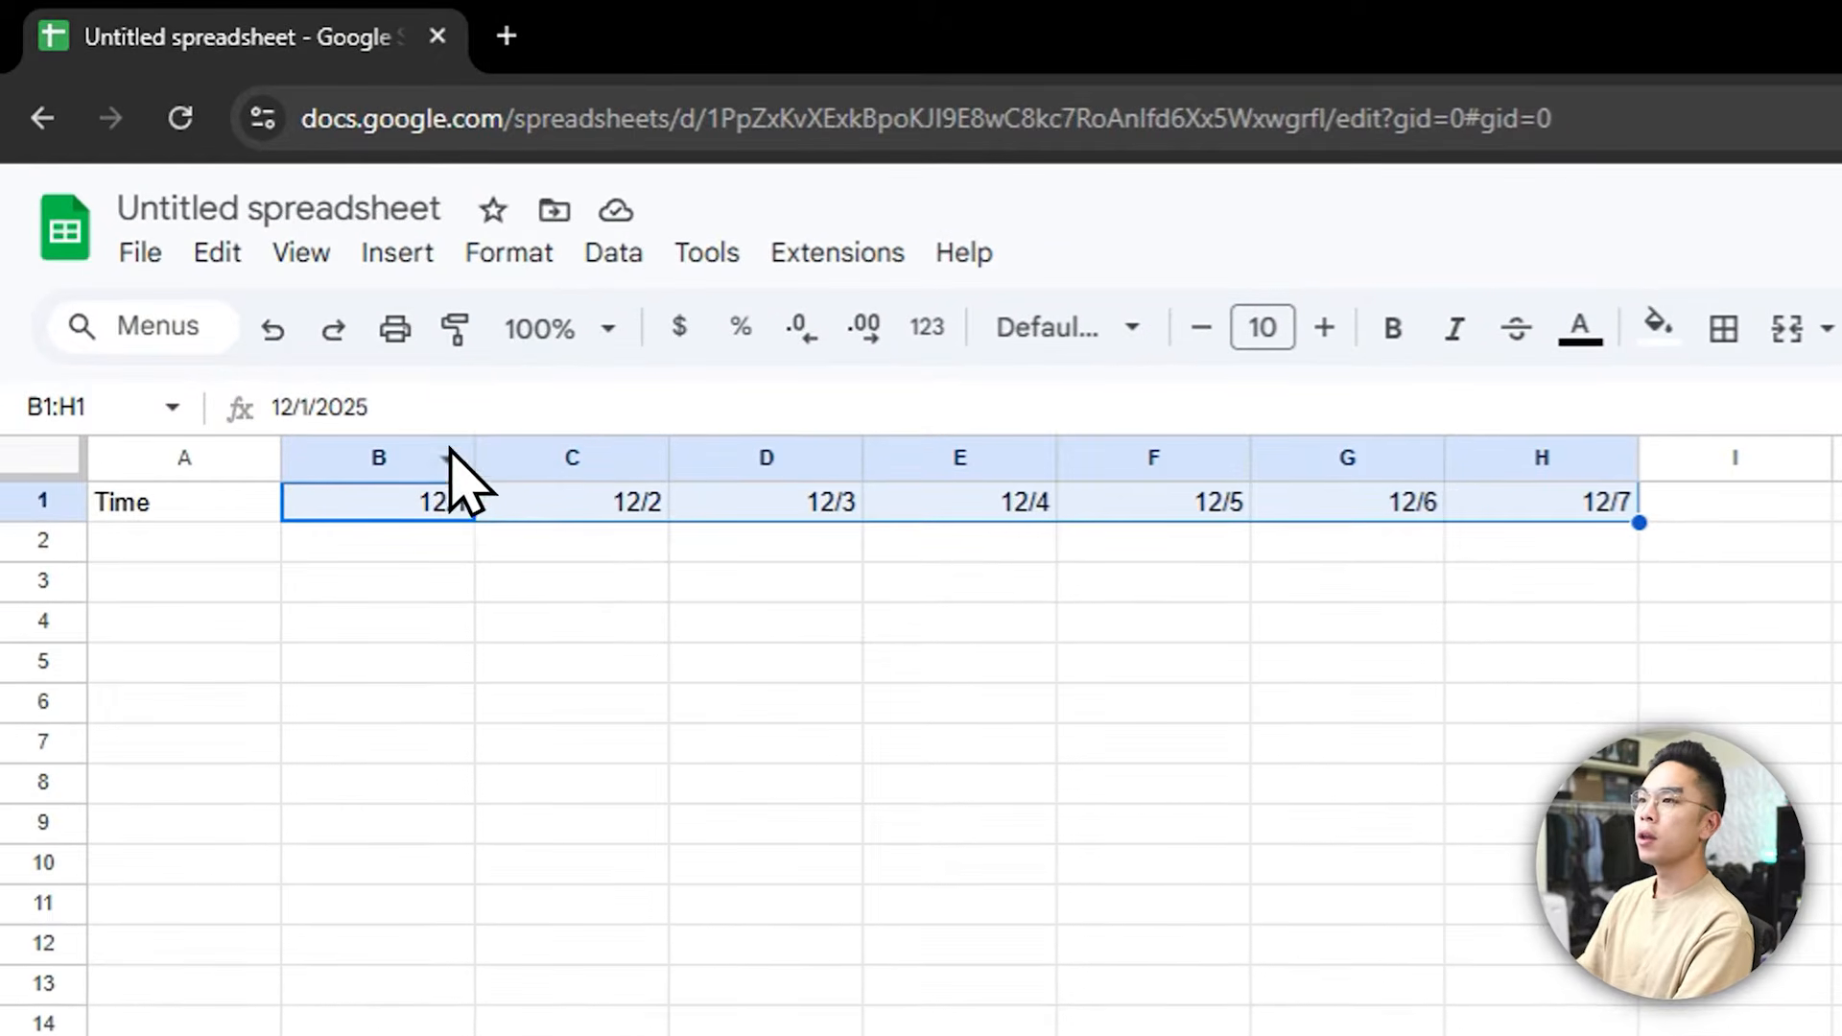
left_click(480, 270)
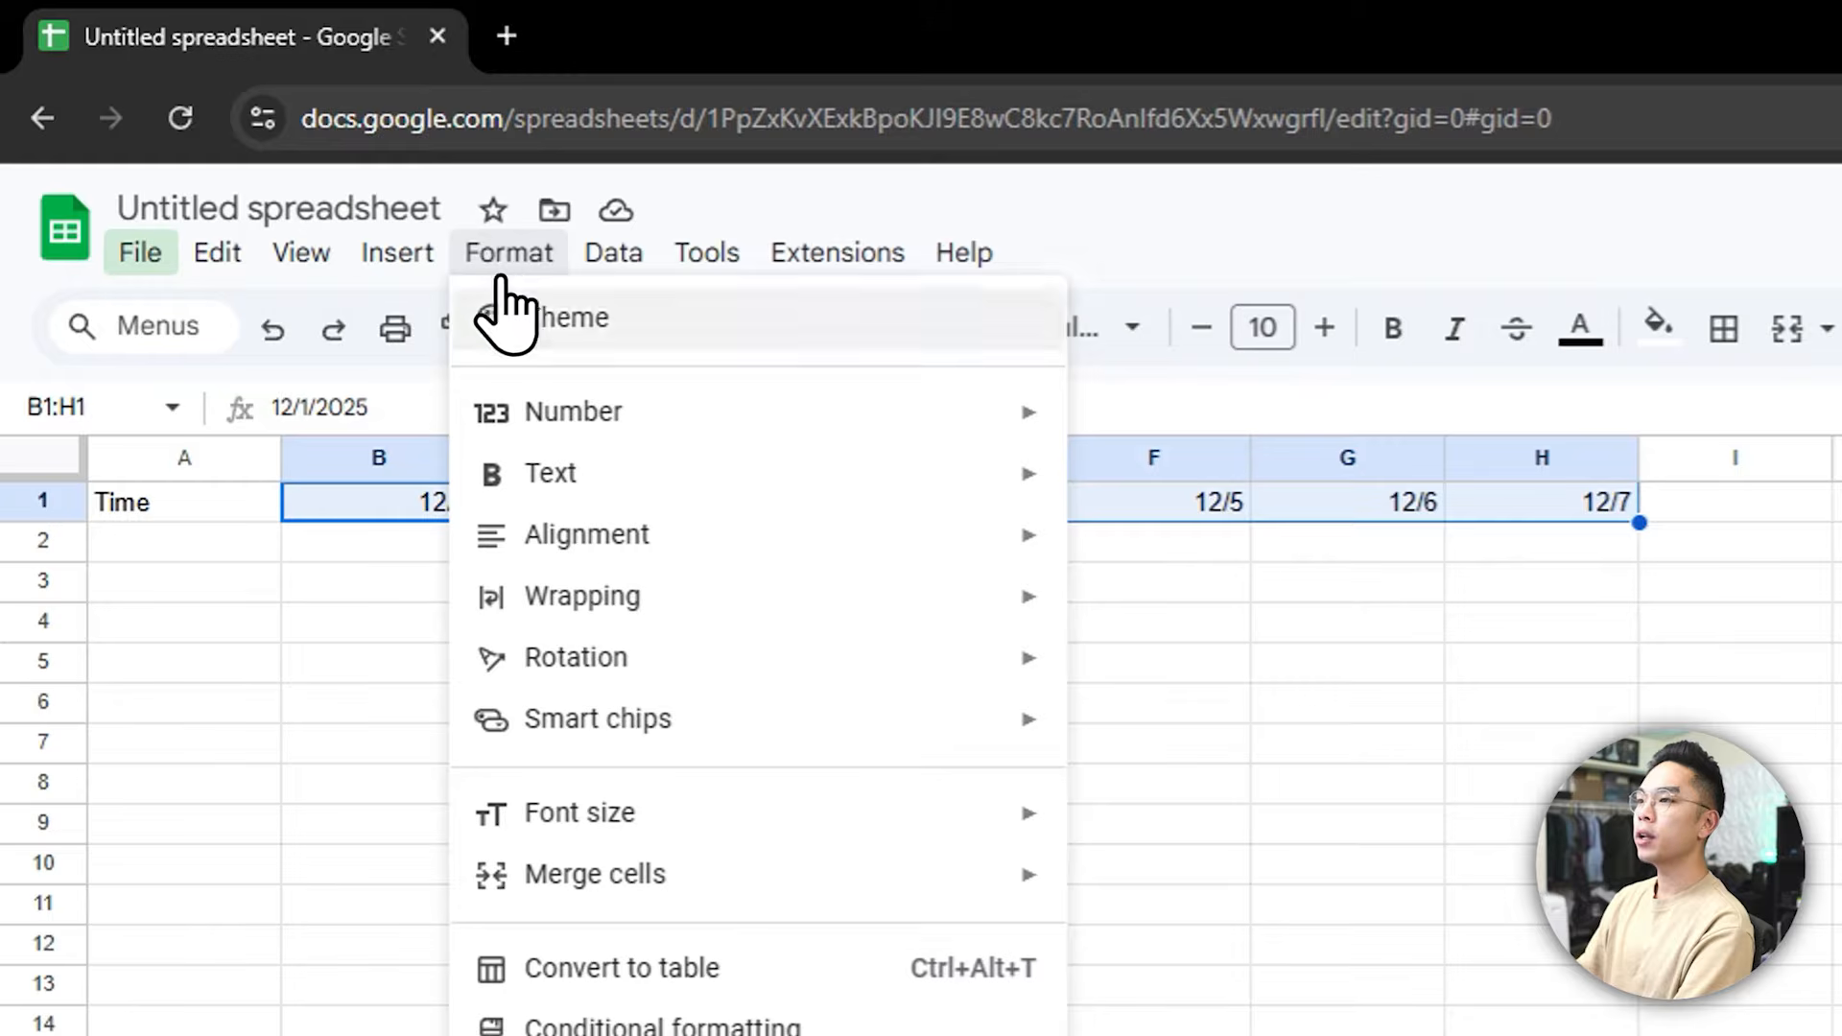
mouse_move(566, 393)
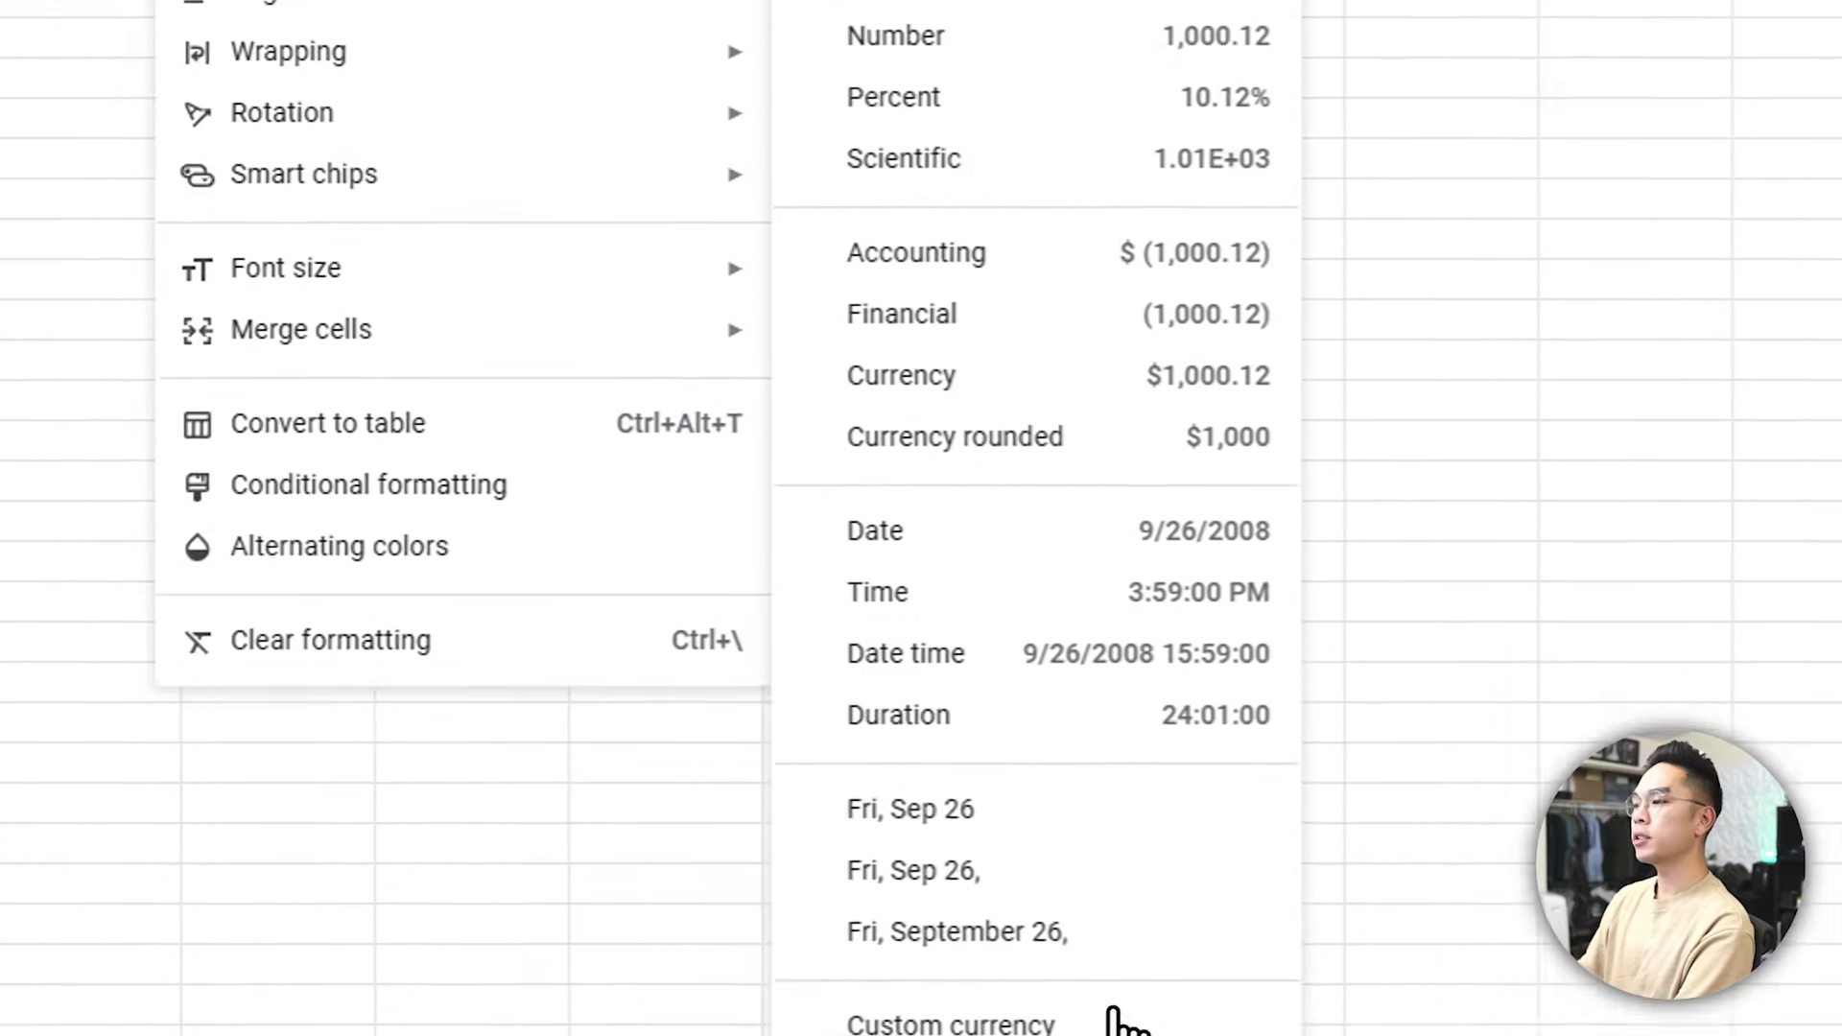
left_click(963, 736)
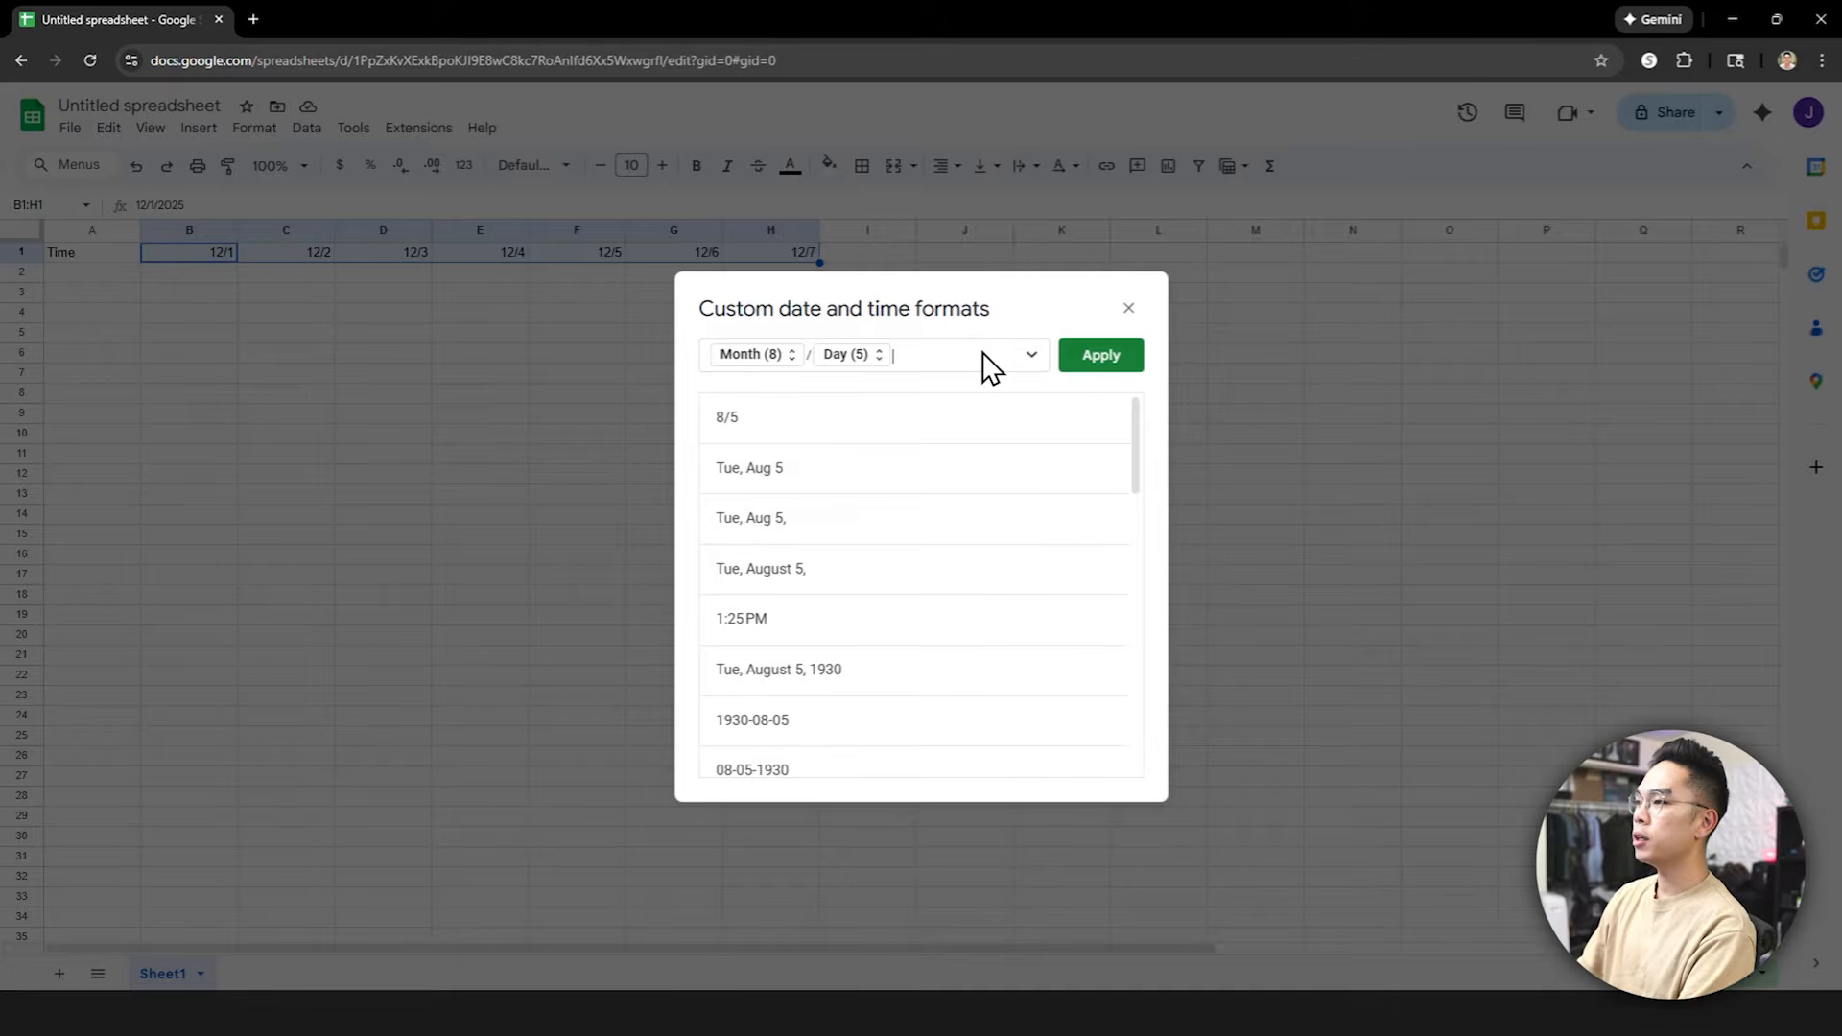
key("BackSpace")
key("BackSpace")
key("BackSpace")
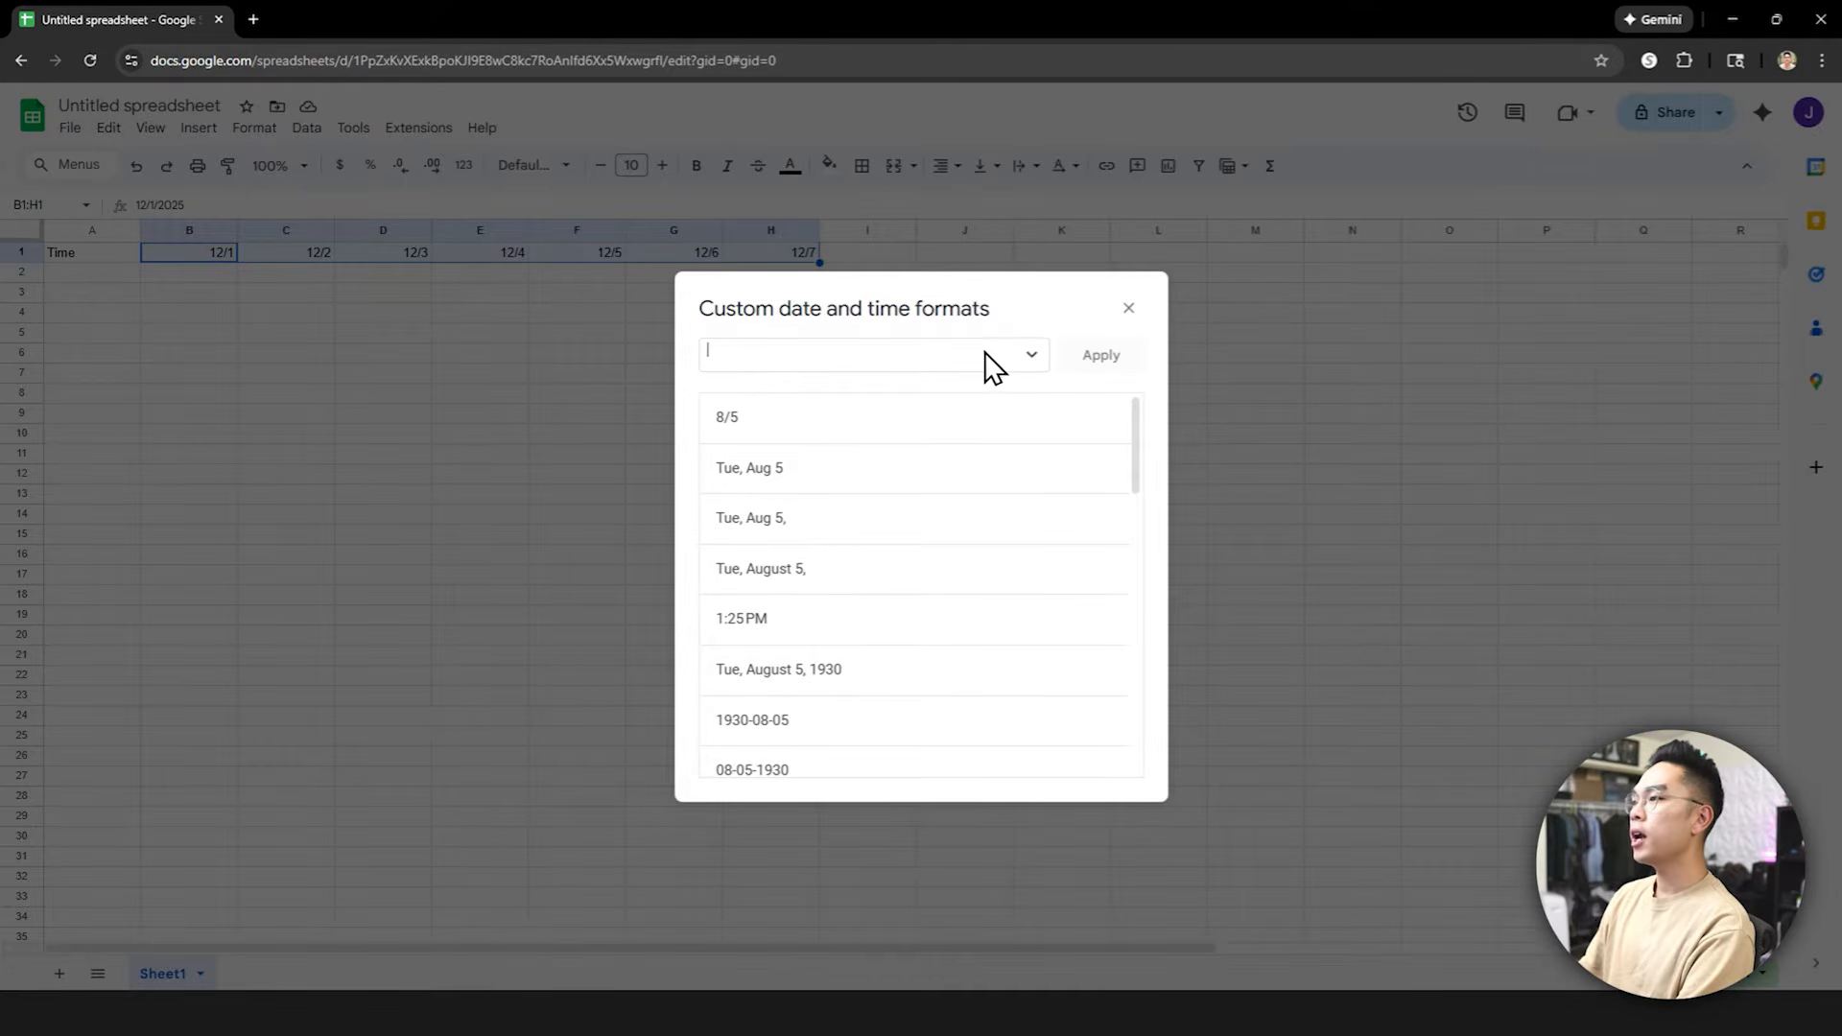
Build the custom date format from a Day element, a comma, a Month element and a second Day element
left_click(1030, 356)
left_click(1062, 398)
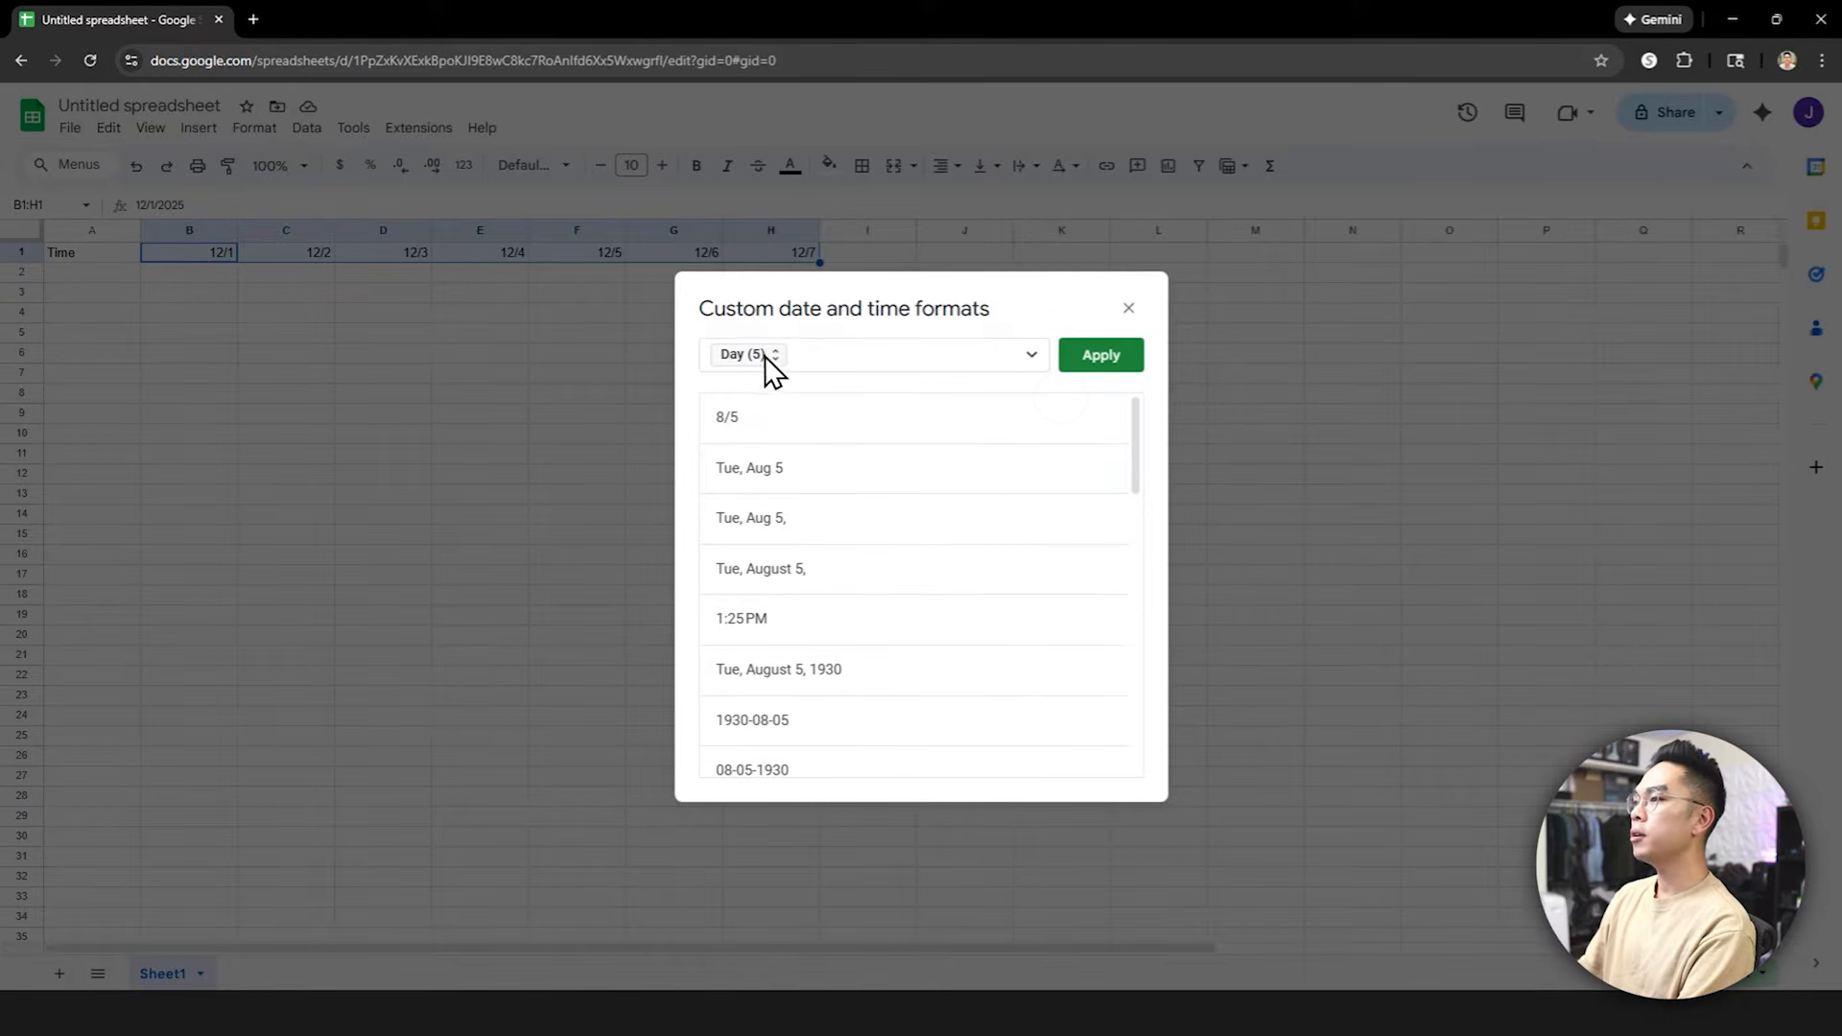
type(",")
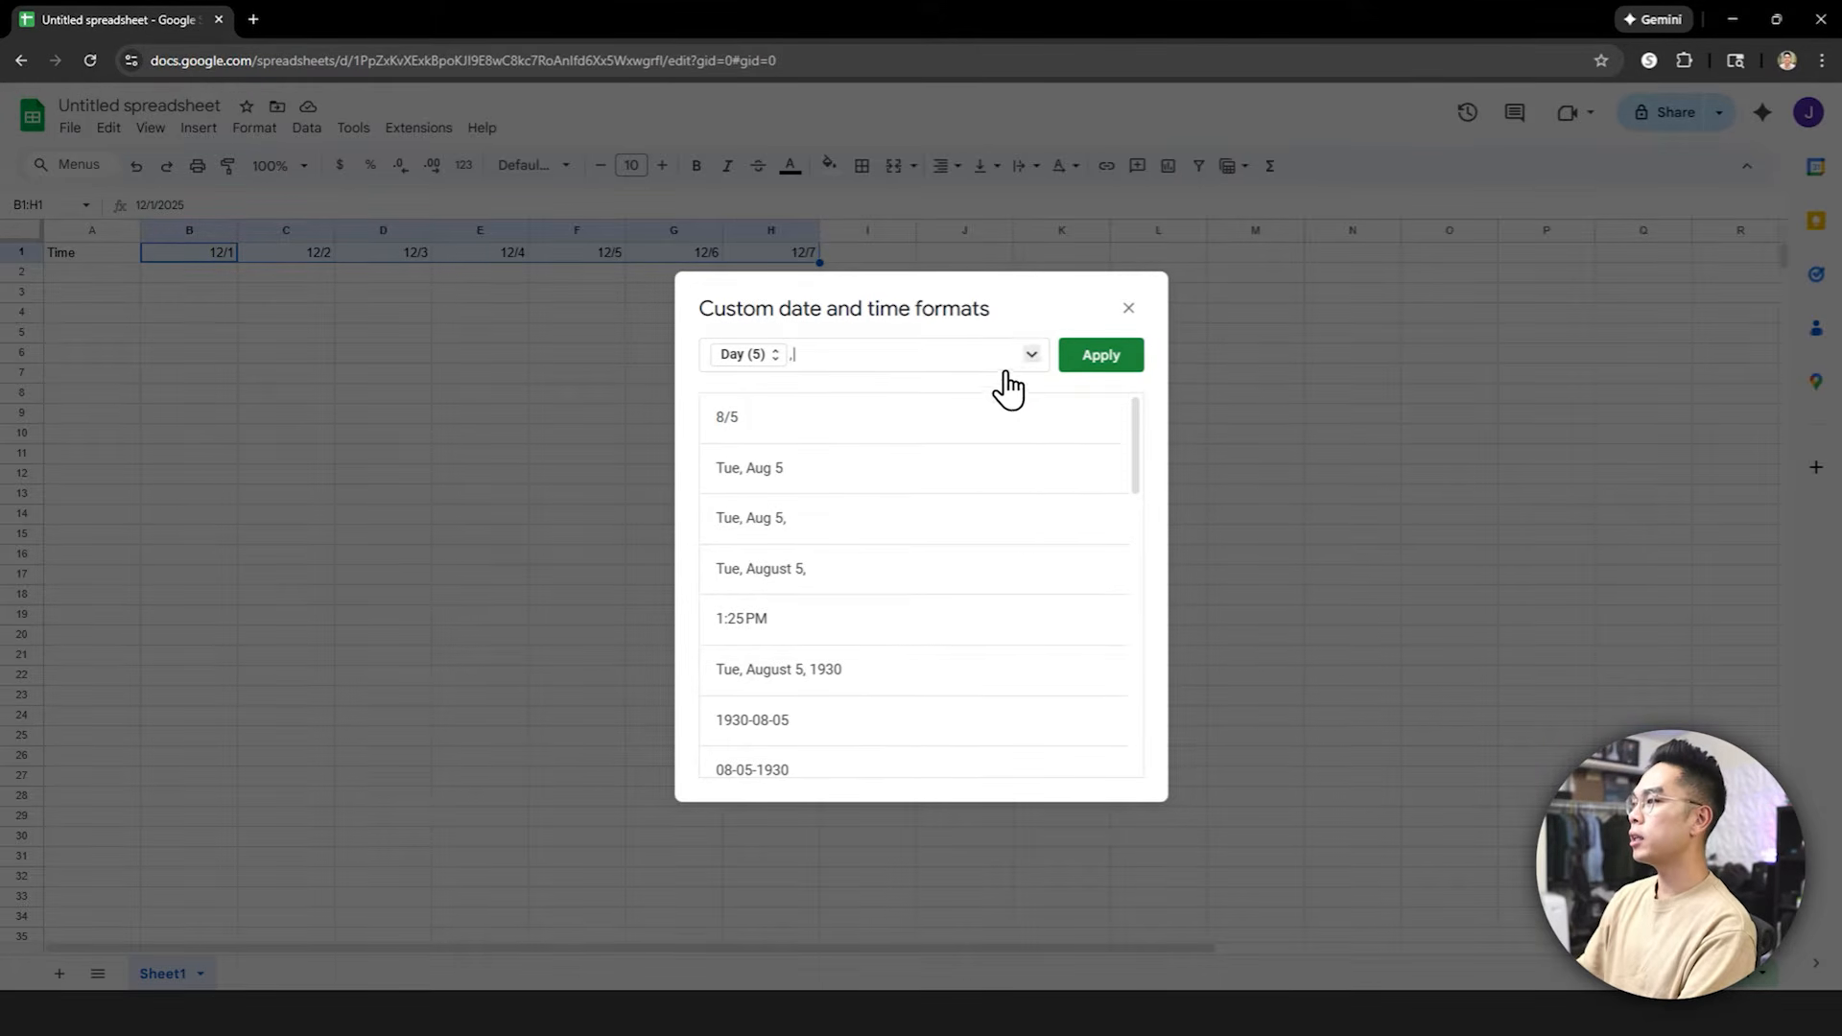
left_click(1031, 356)
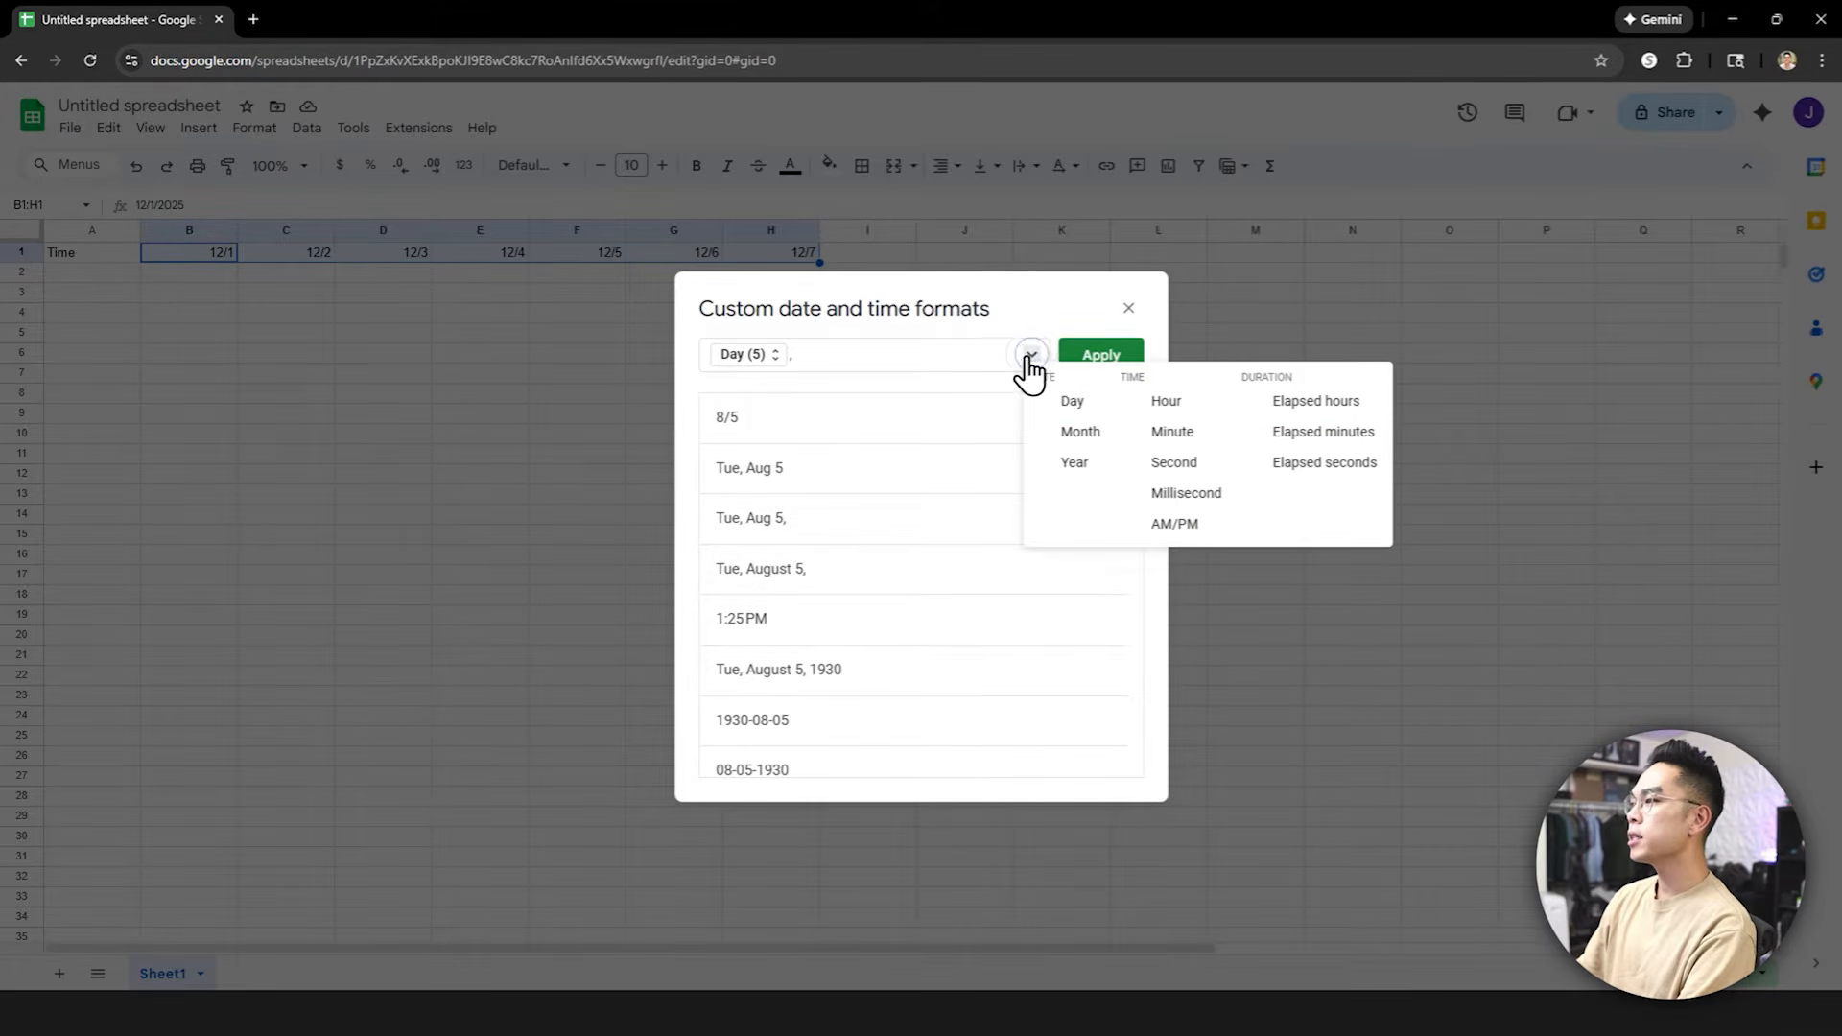
left_click(1094, 437)
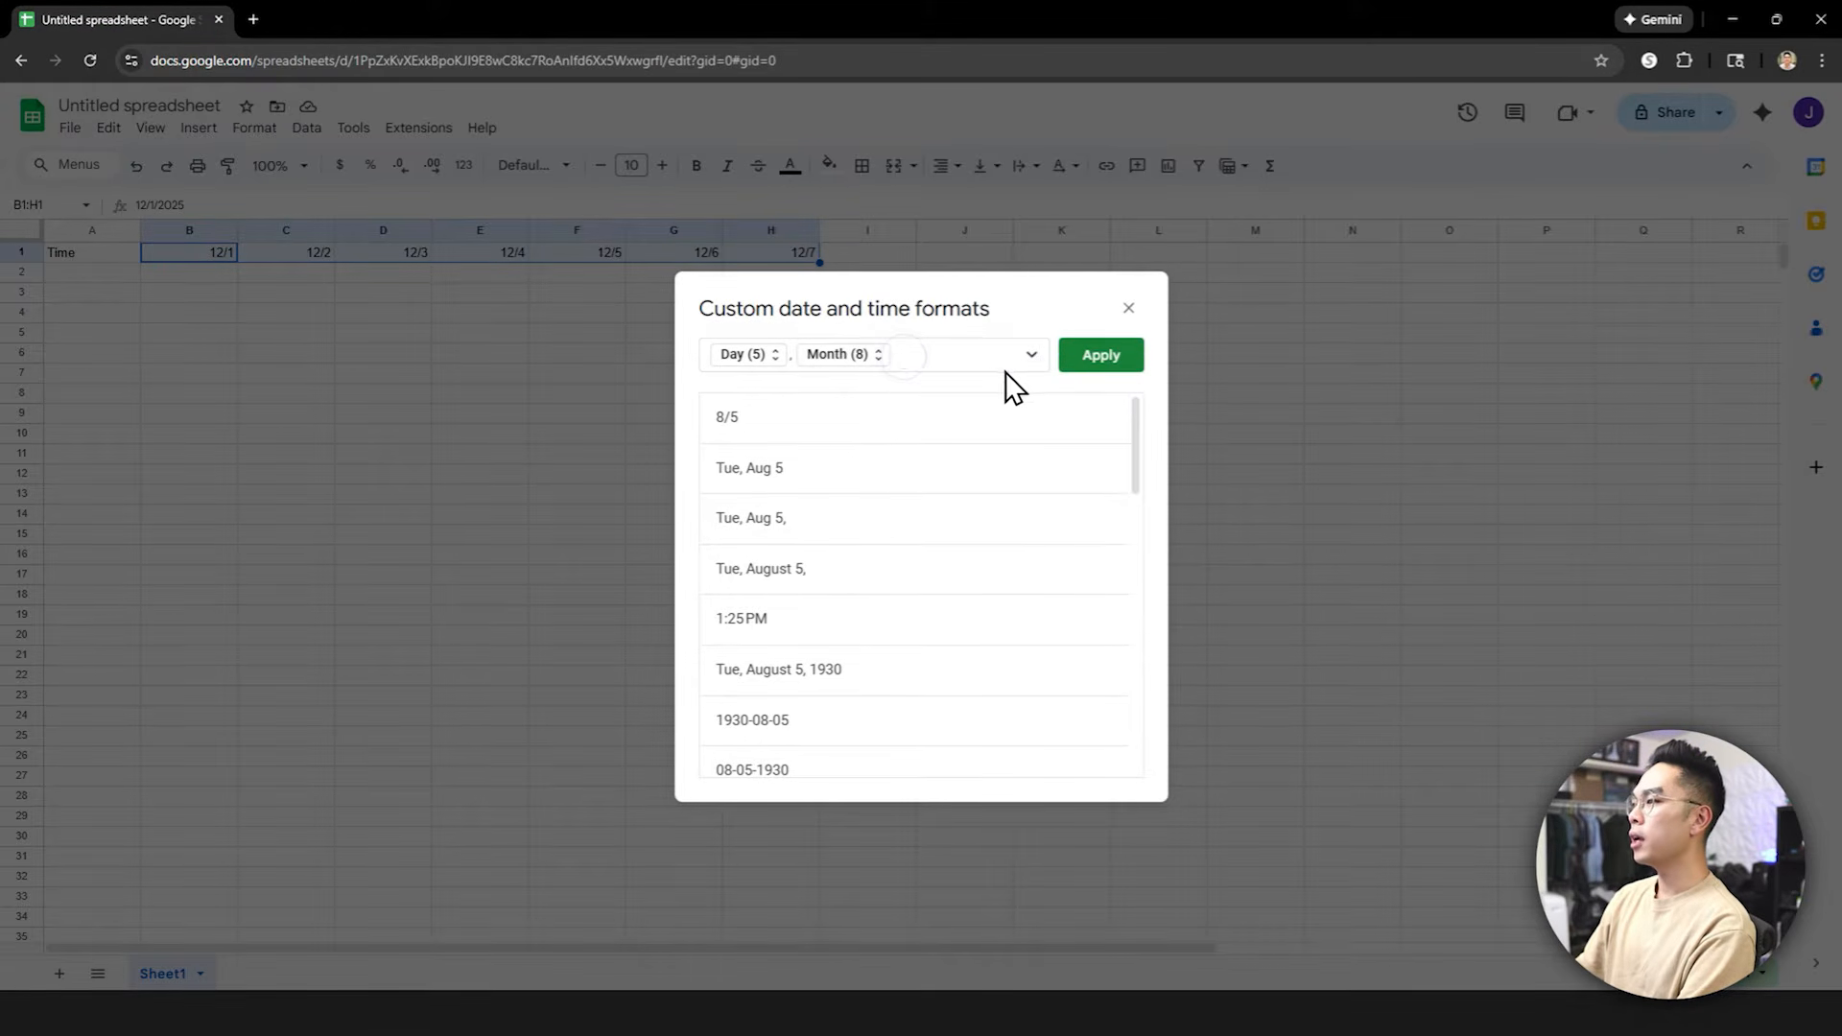
left_click(1031, 357)
left_click(1062, 408)
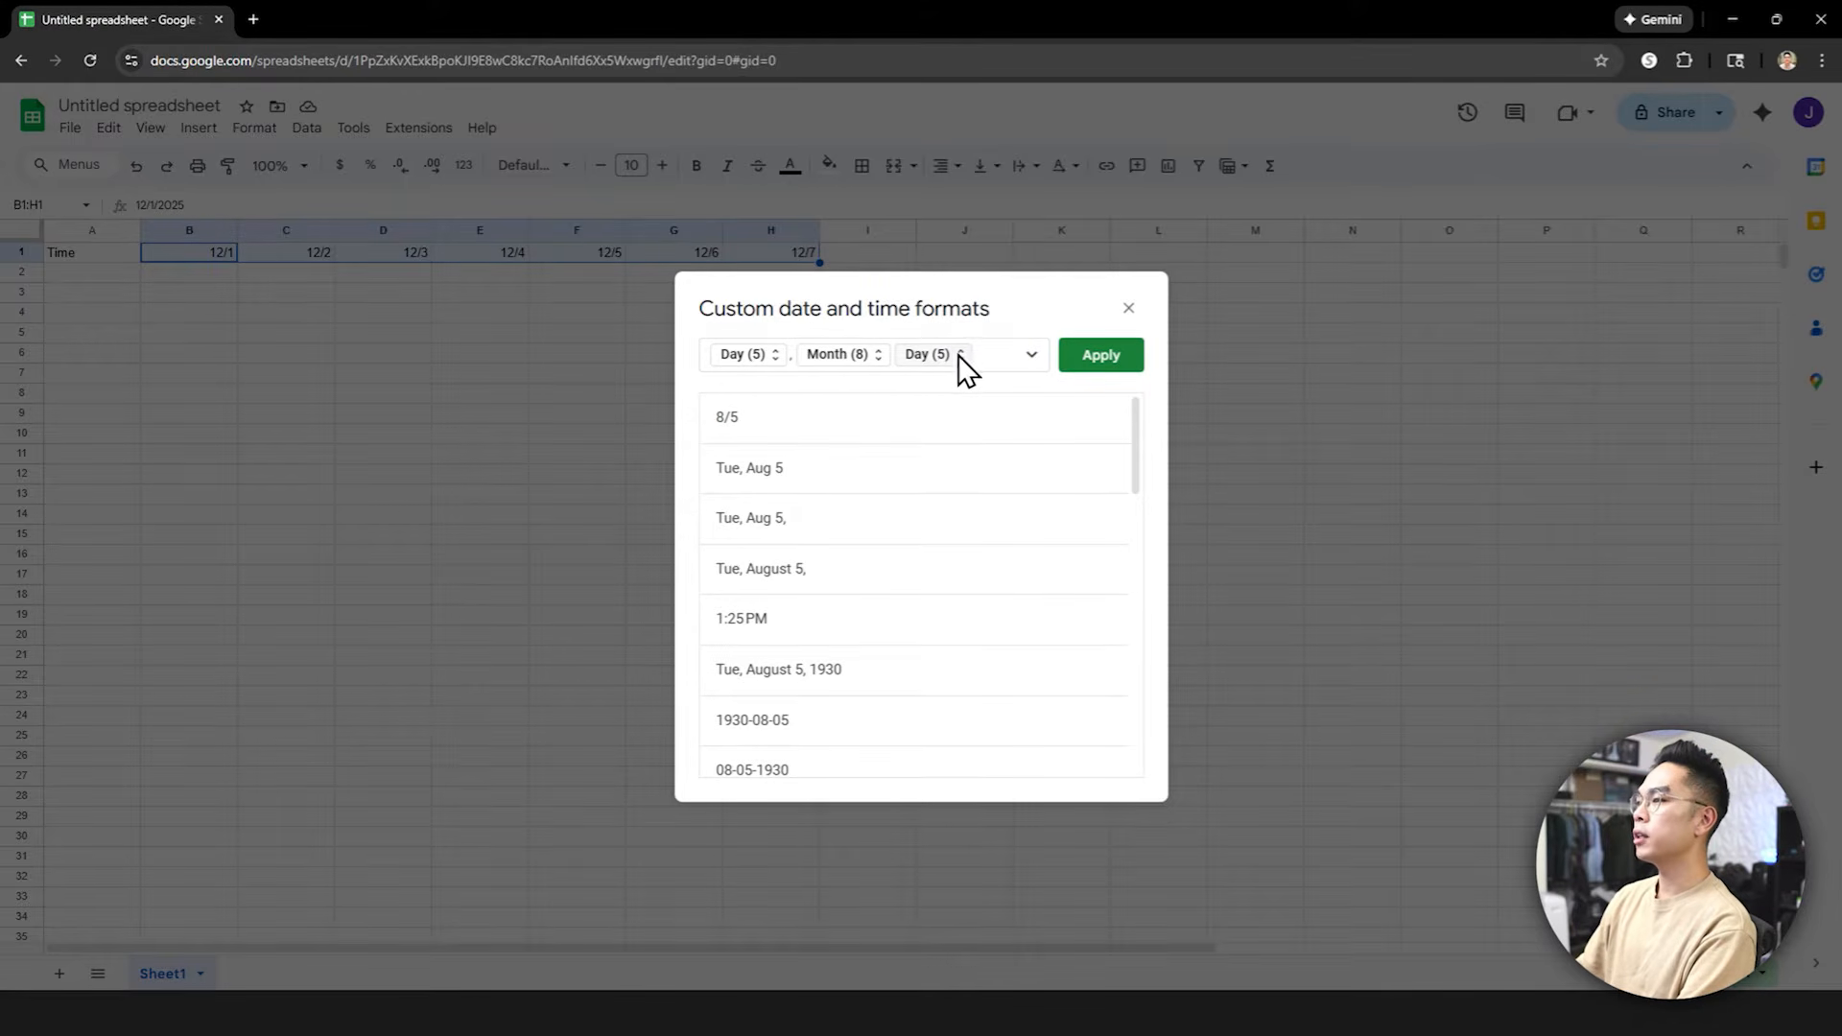
Abbreviate the format's weekday and month, show the date number without leading zero, and apply it with a space between month and day
left_click(753, 358)
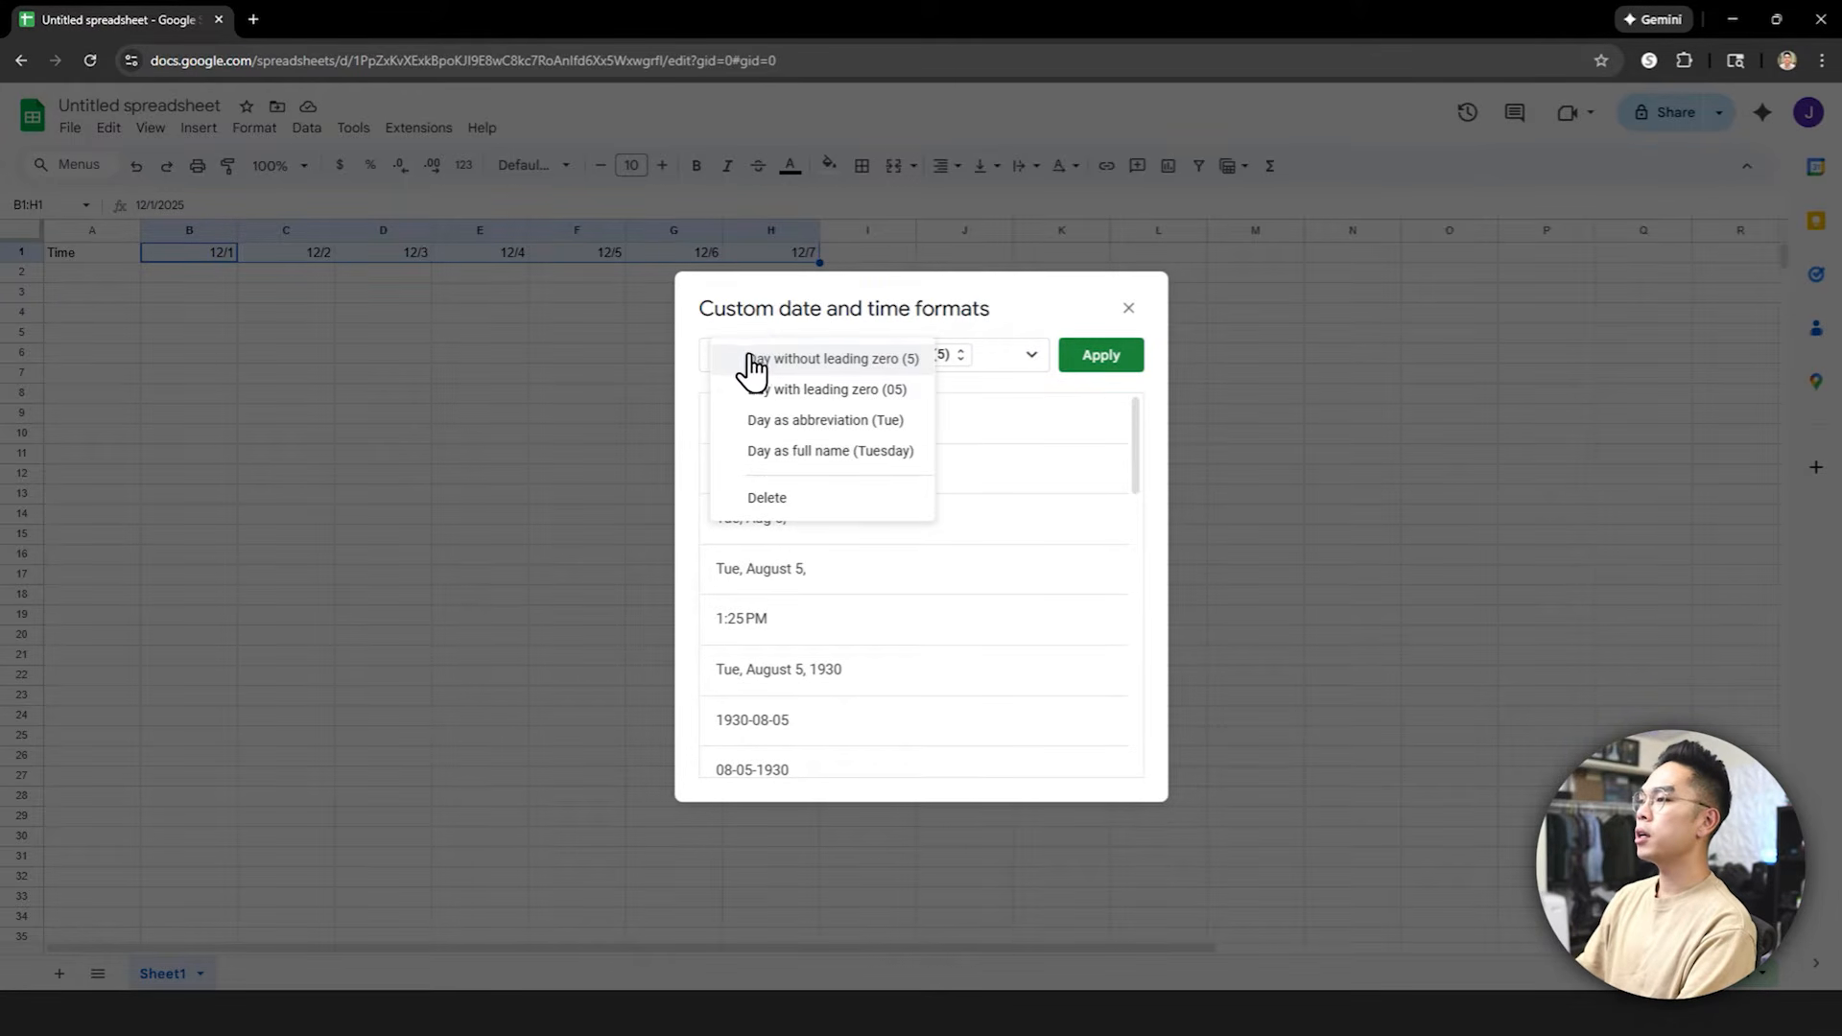
left_click(798, 420)
left_click(840, 357)
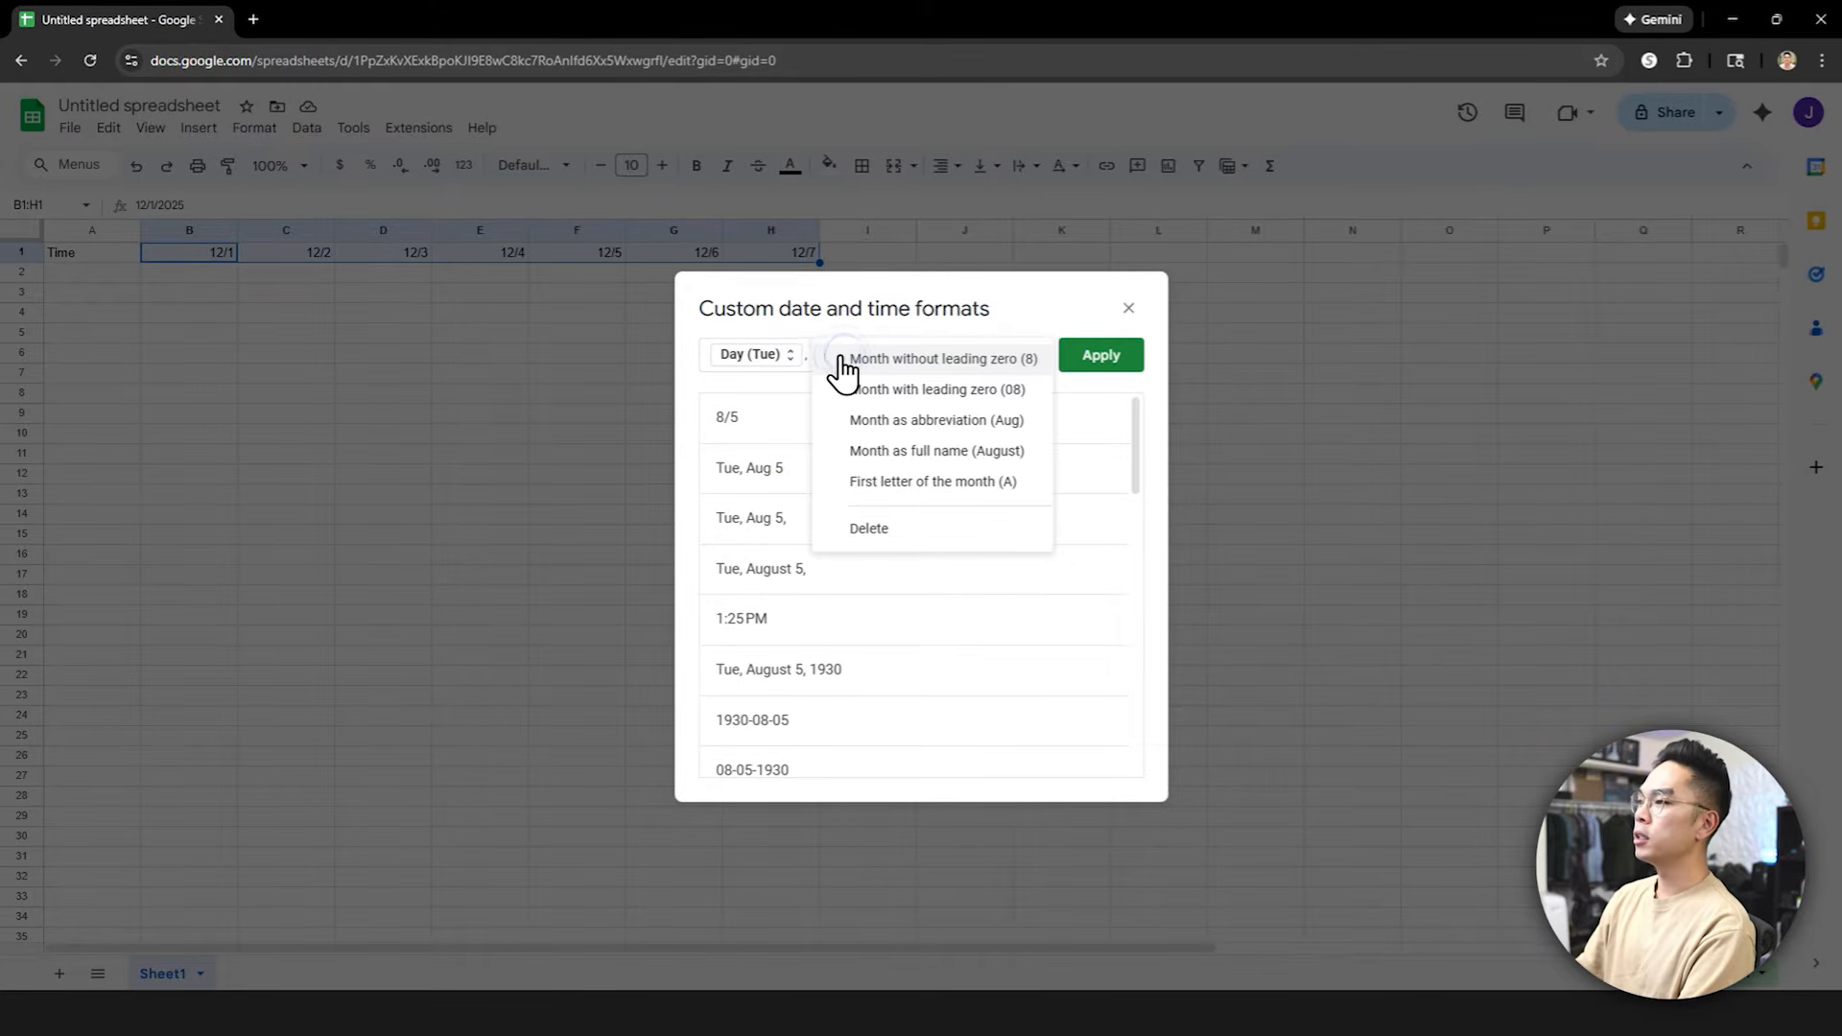
left_click(978, 422)
left_click(954, 357)
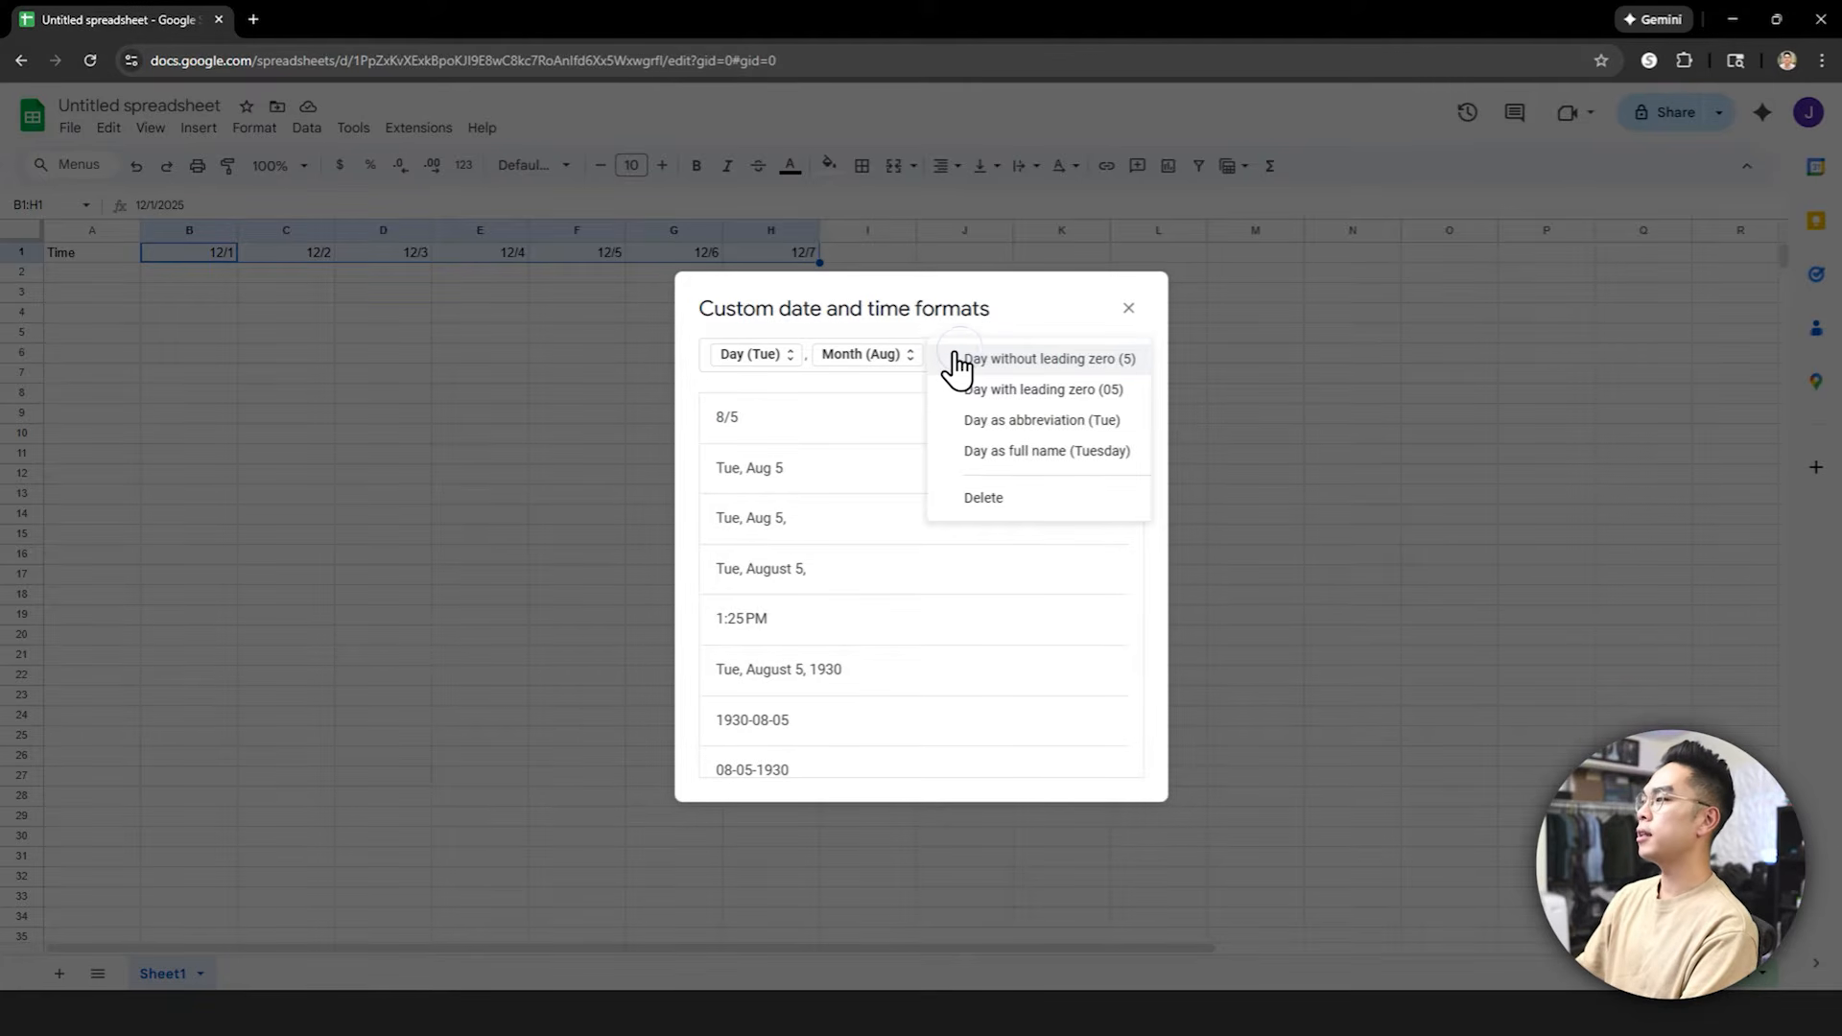
left_click(1103, 364)
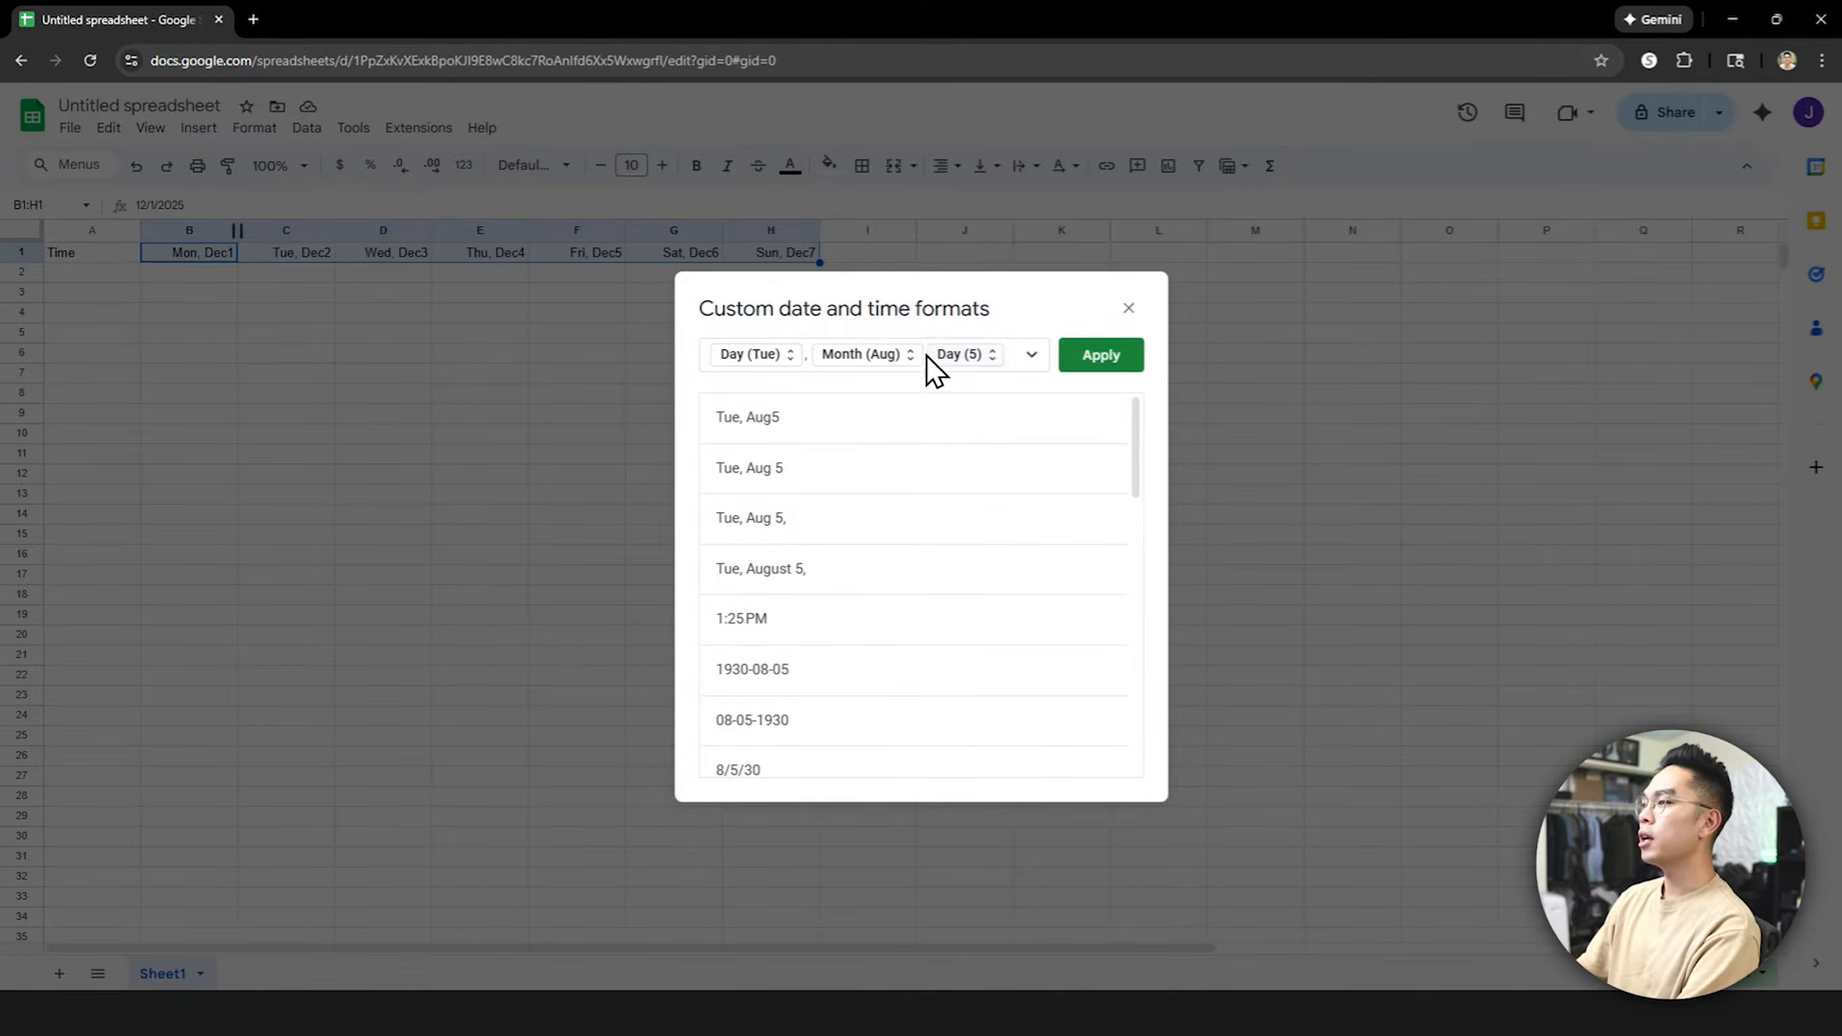
left_click(1103, 359)
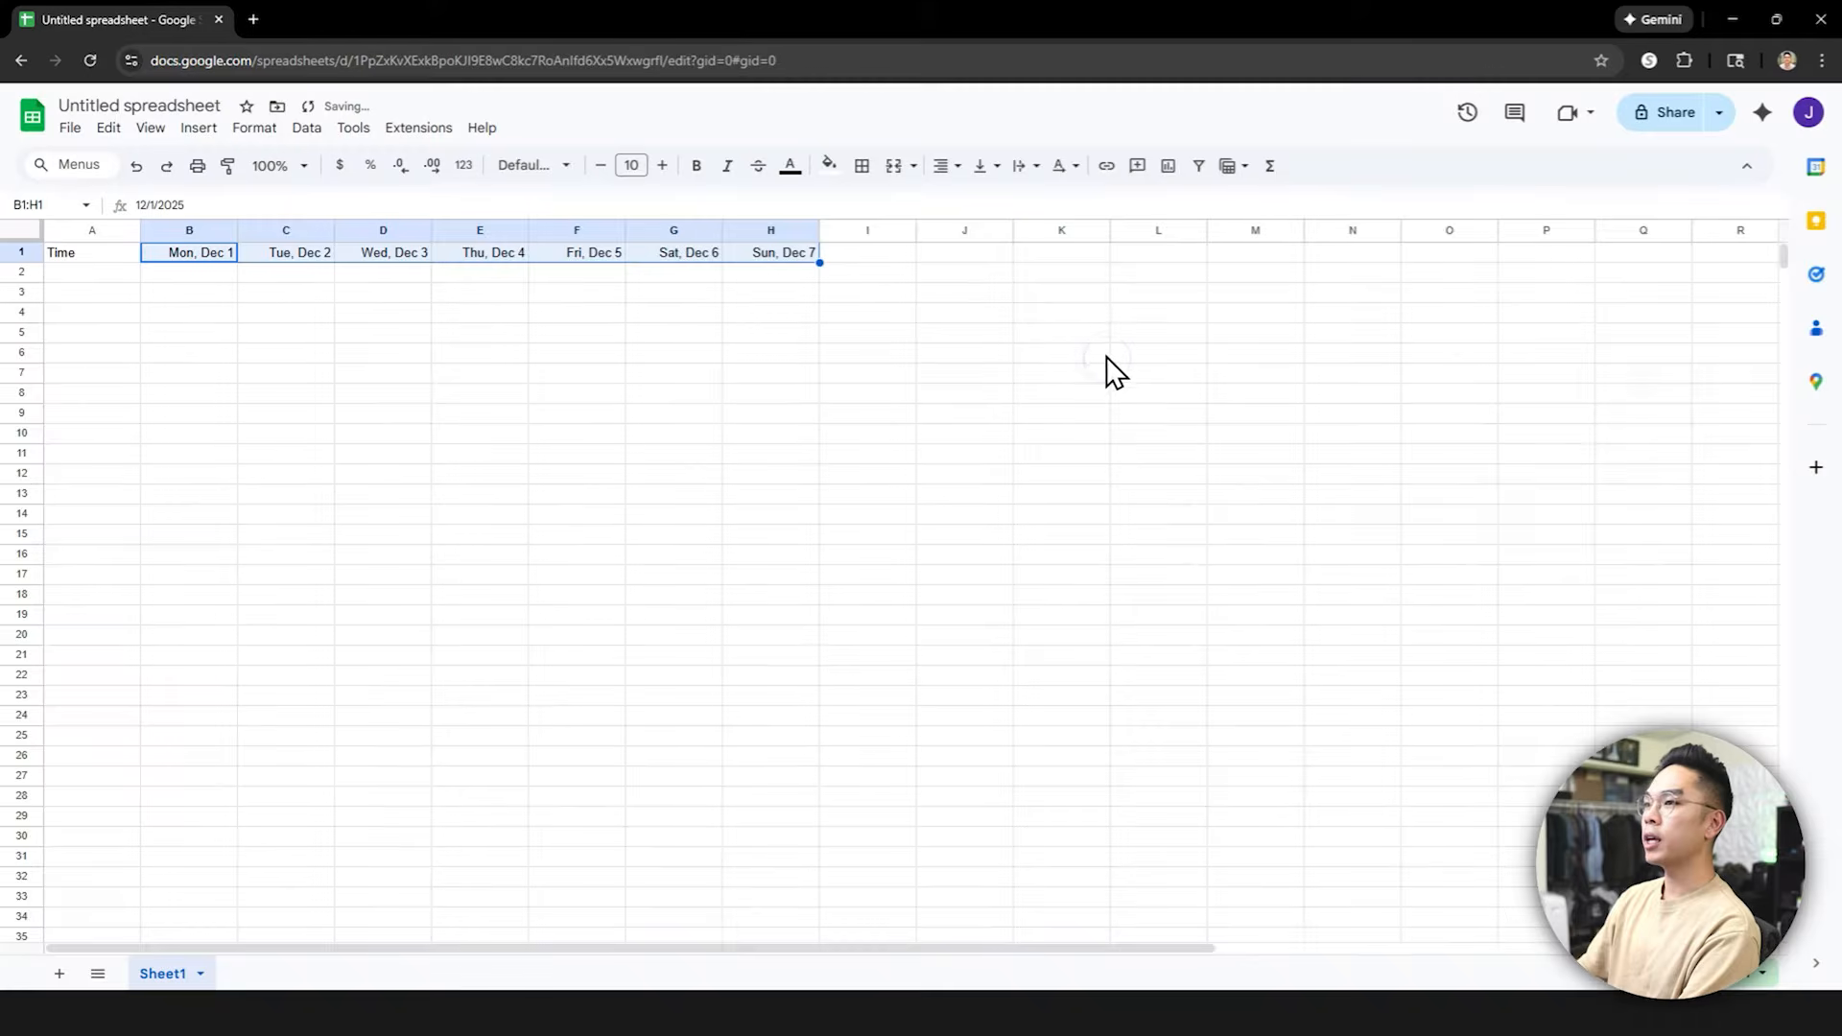
left_click(1107, 414)
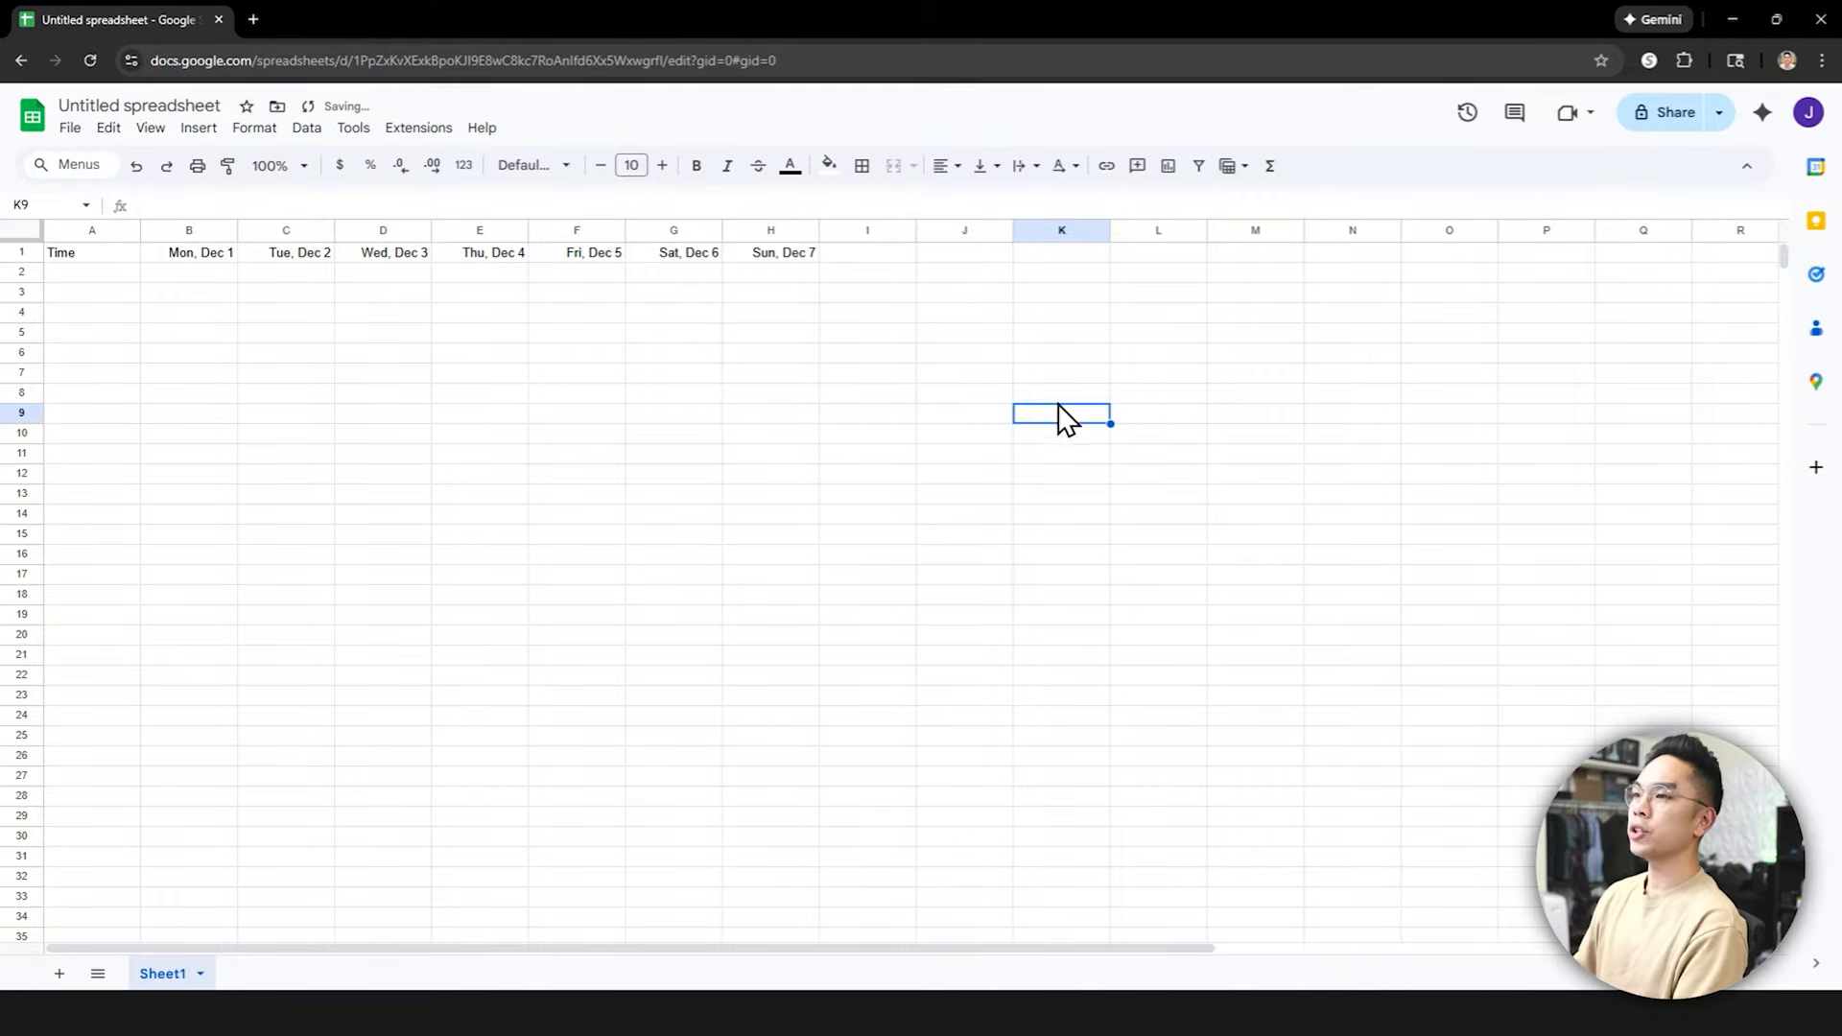
Change the date in B1 to 12/8 and set it back to 12/1
left_click(181, 250)
type("12")
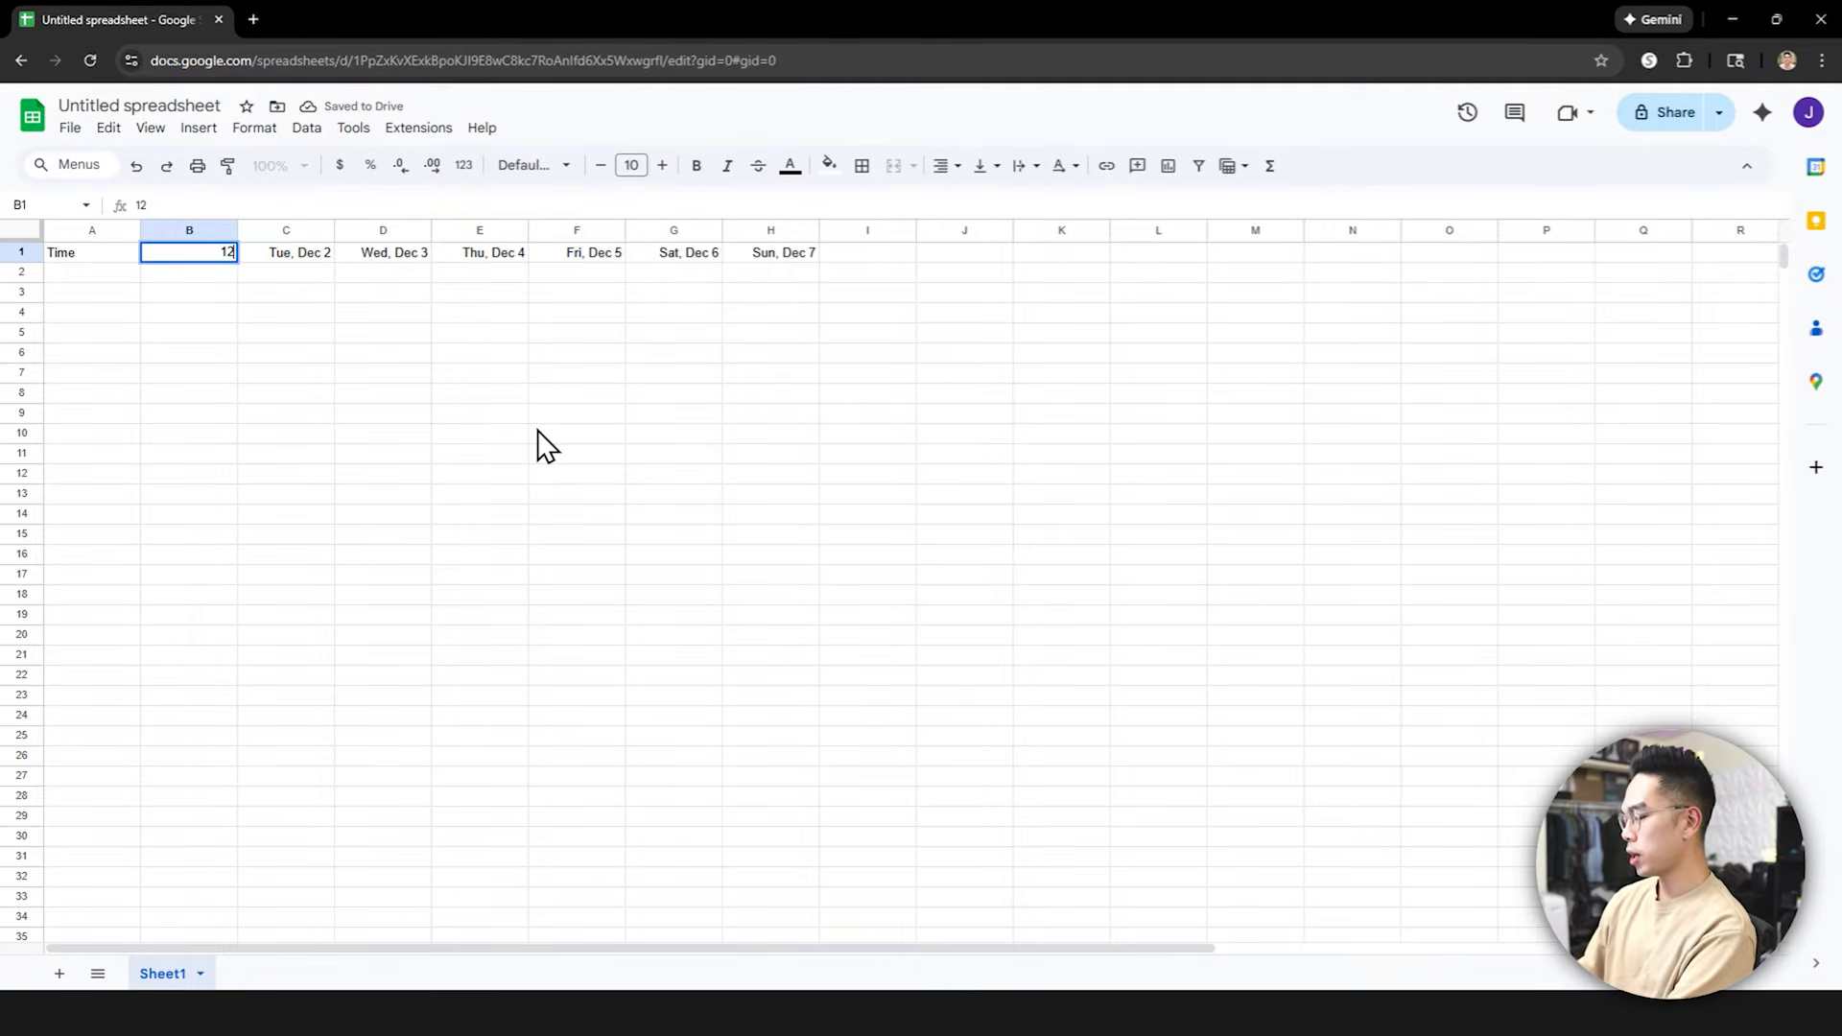
type("/8")
key("Return")
left_click(231, 255)
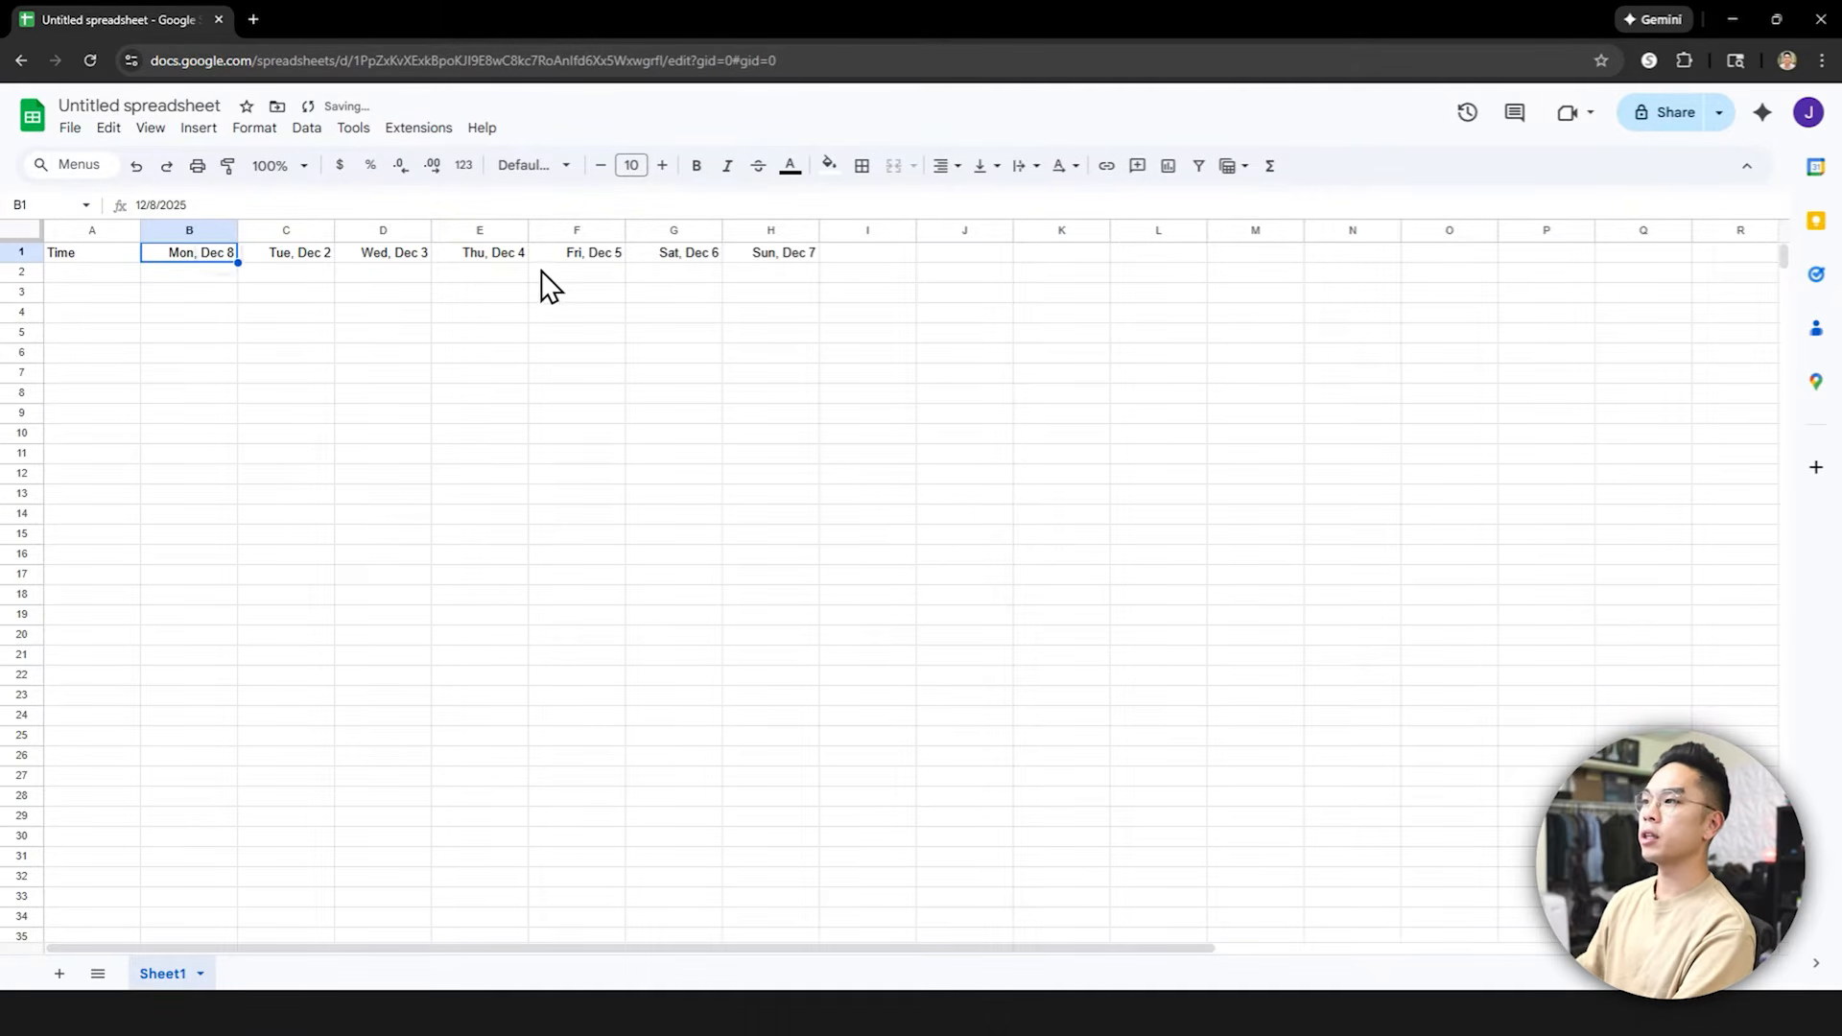
type("12/1")
key("Return")
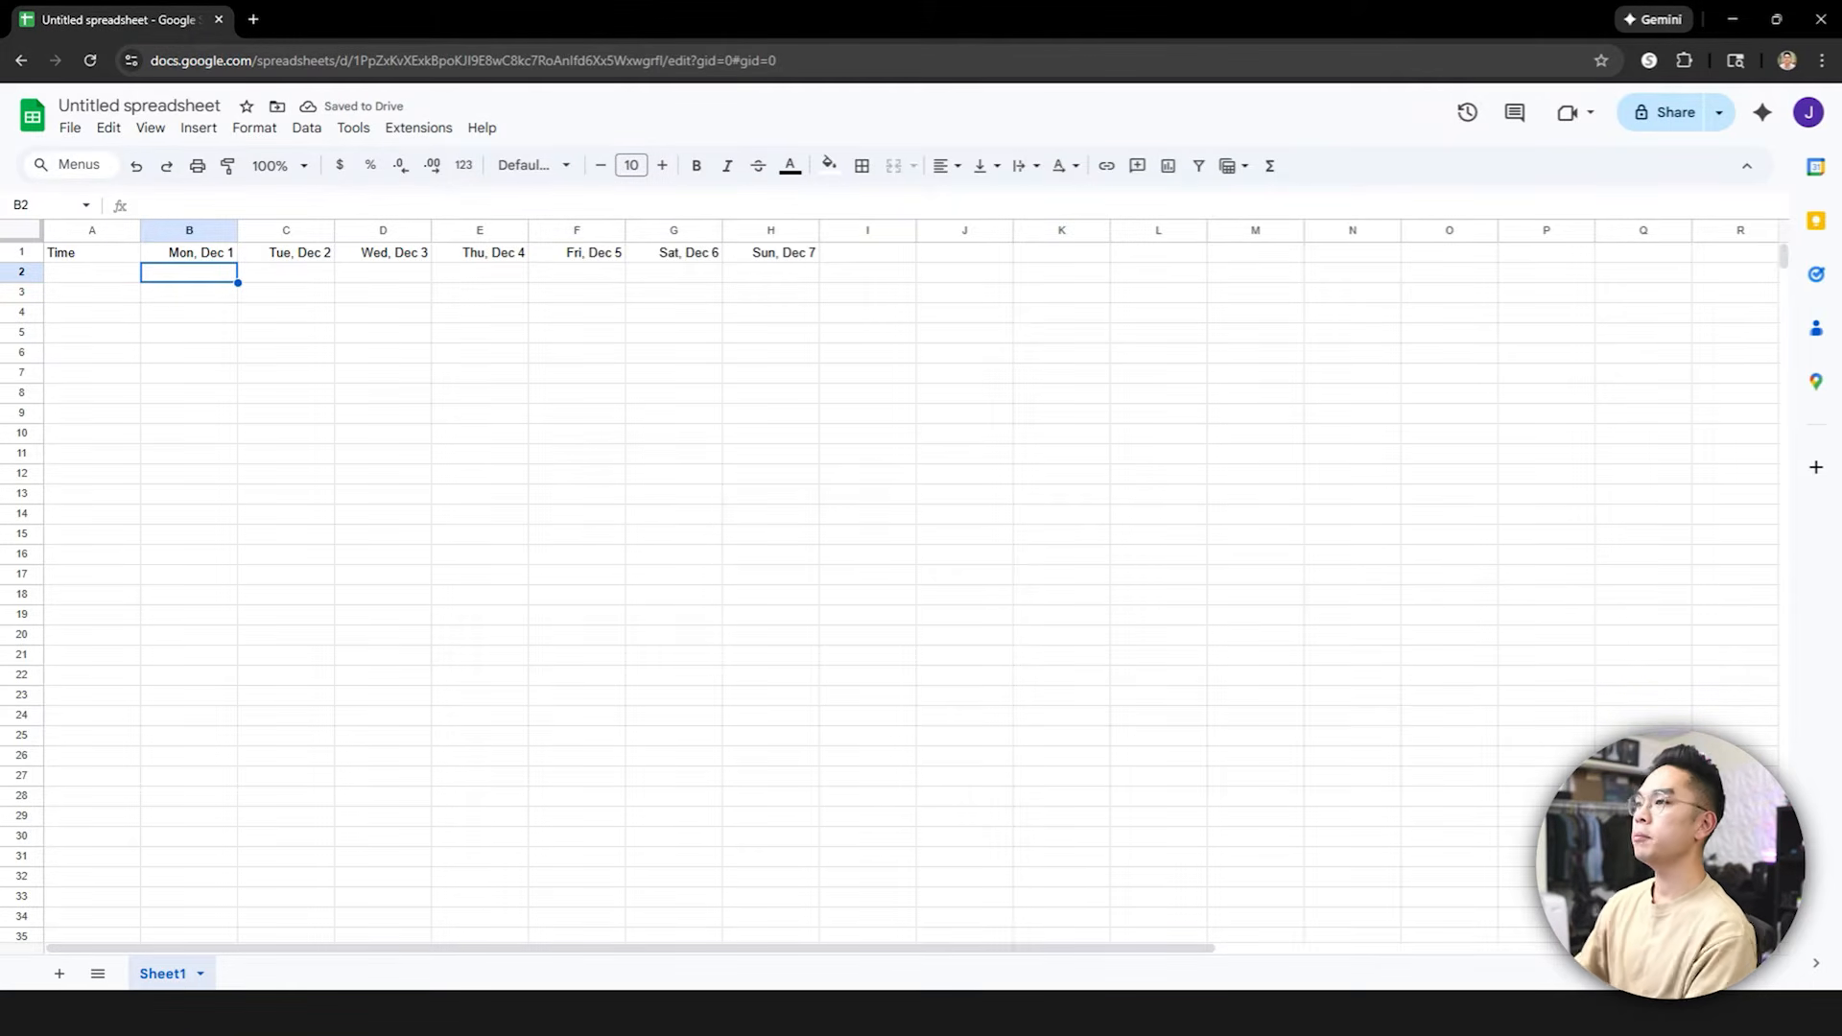
Enter 6AM as the first time in A2
left_click(128, 276)
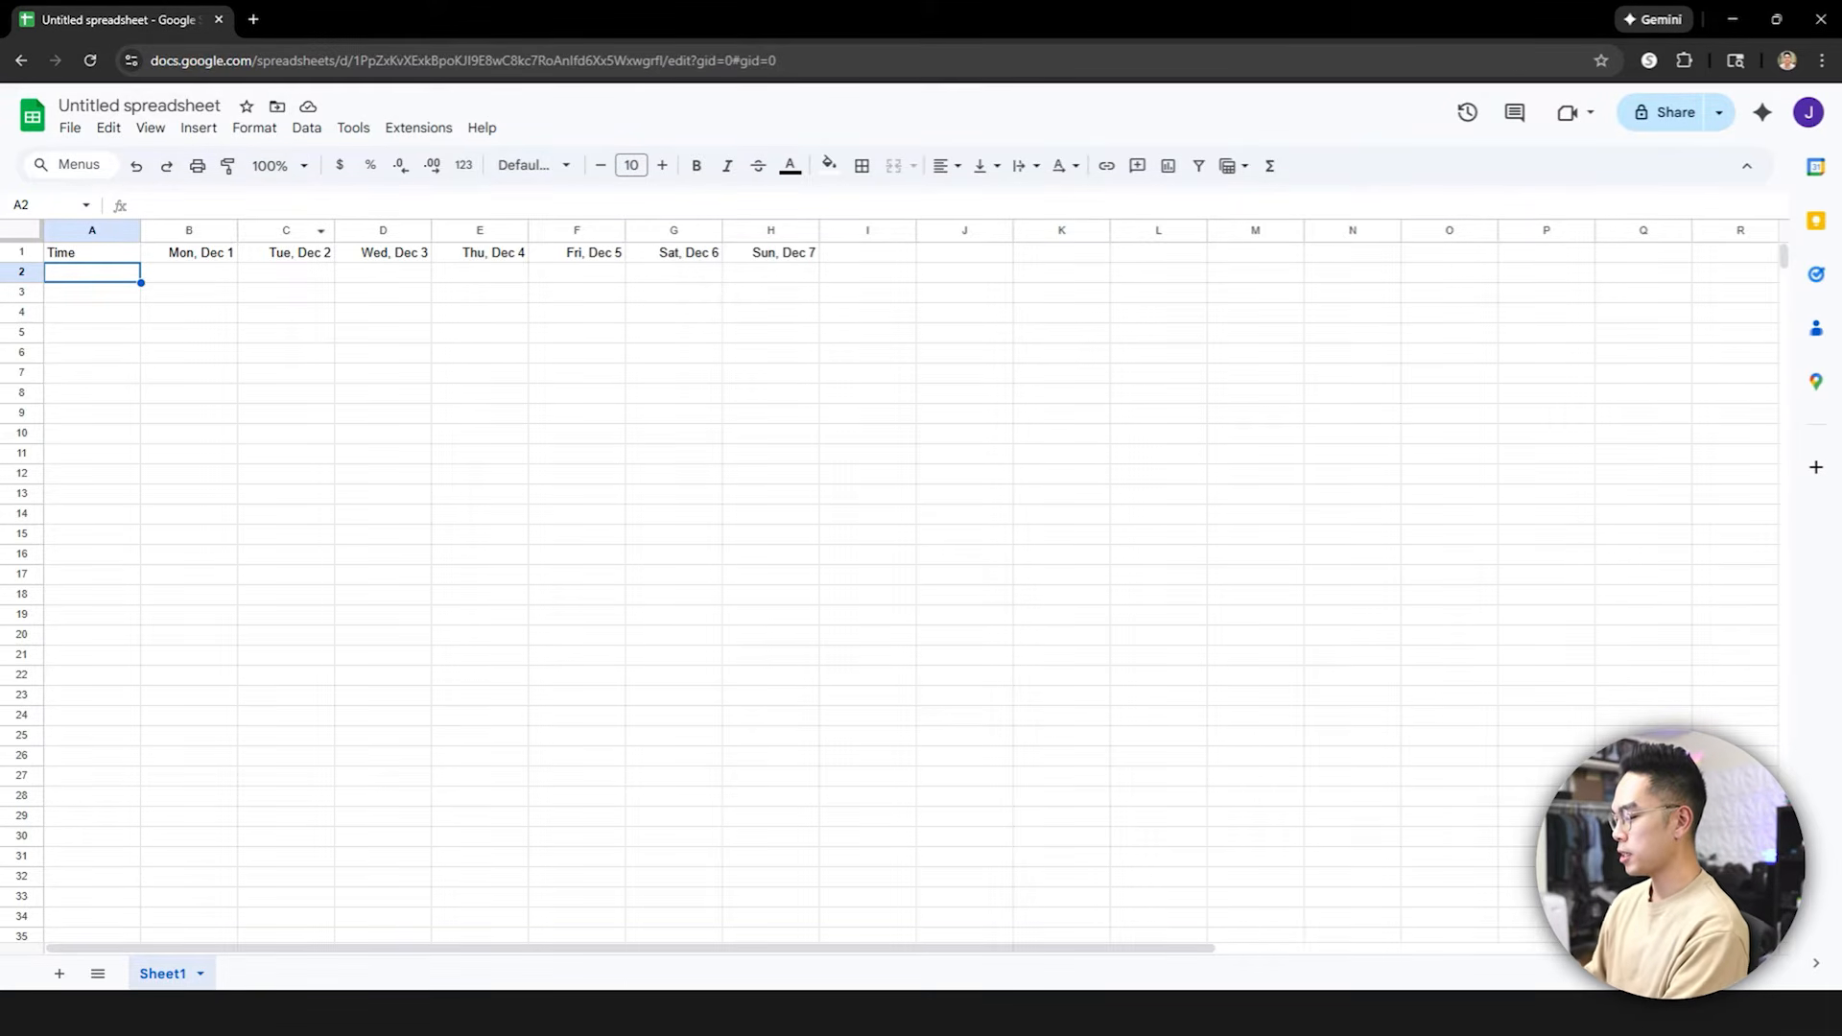
type("6AM")
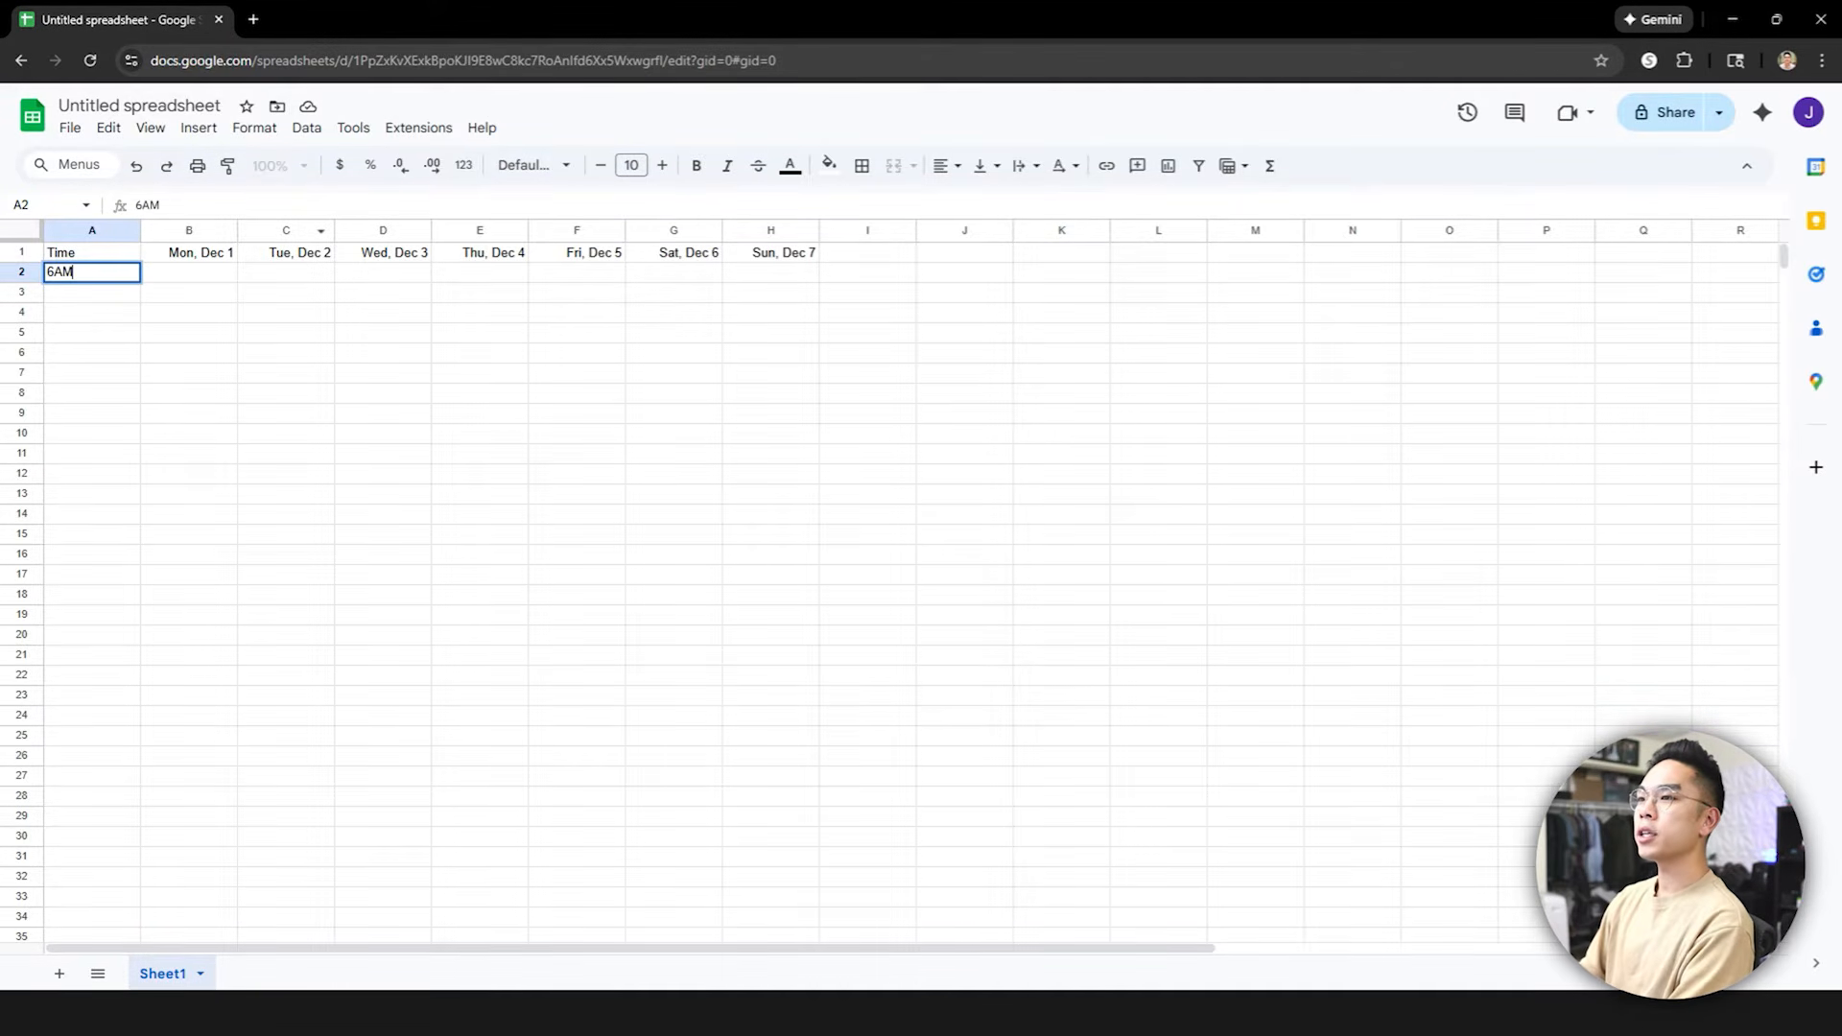
key("Return")
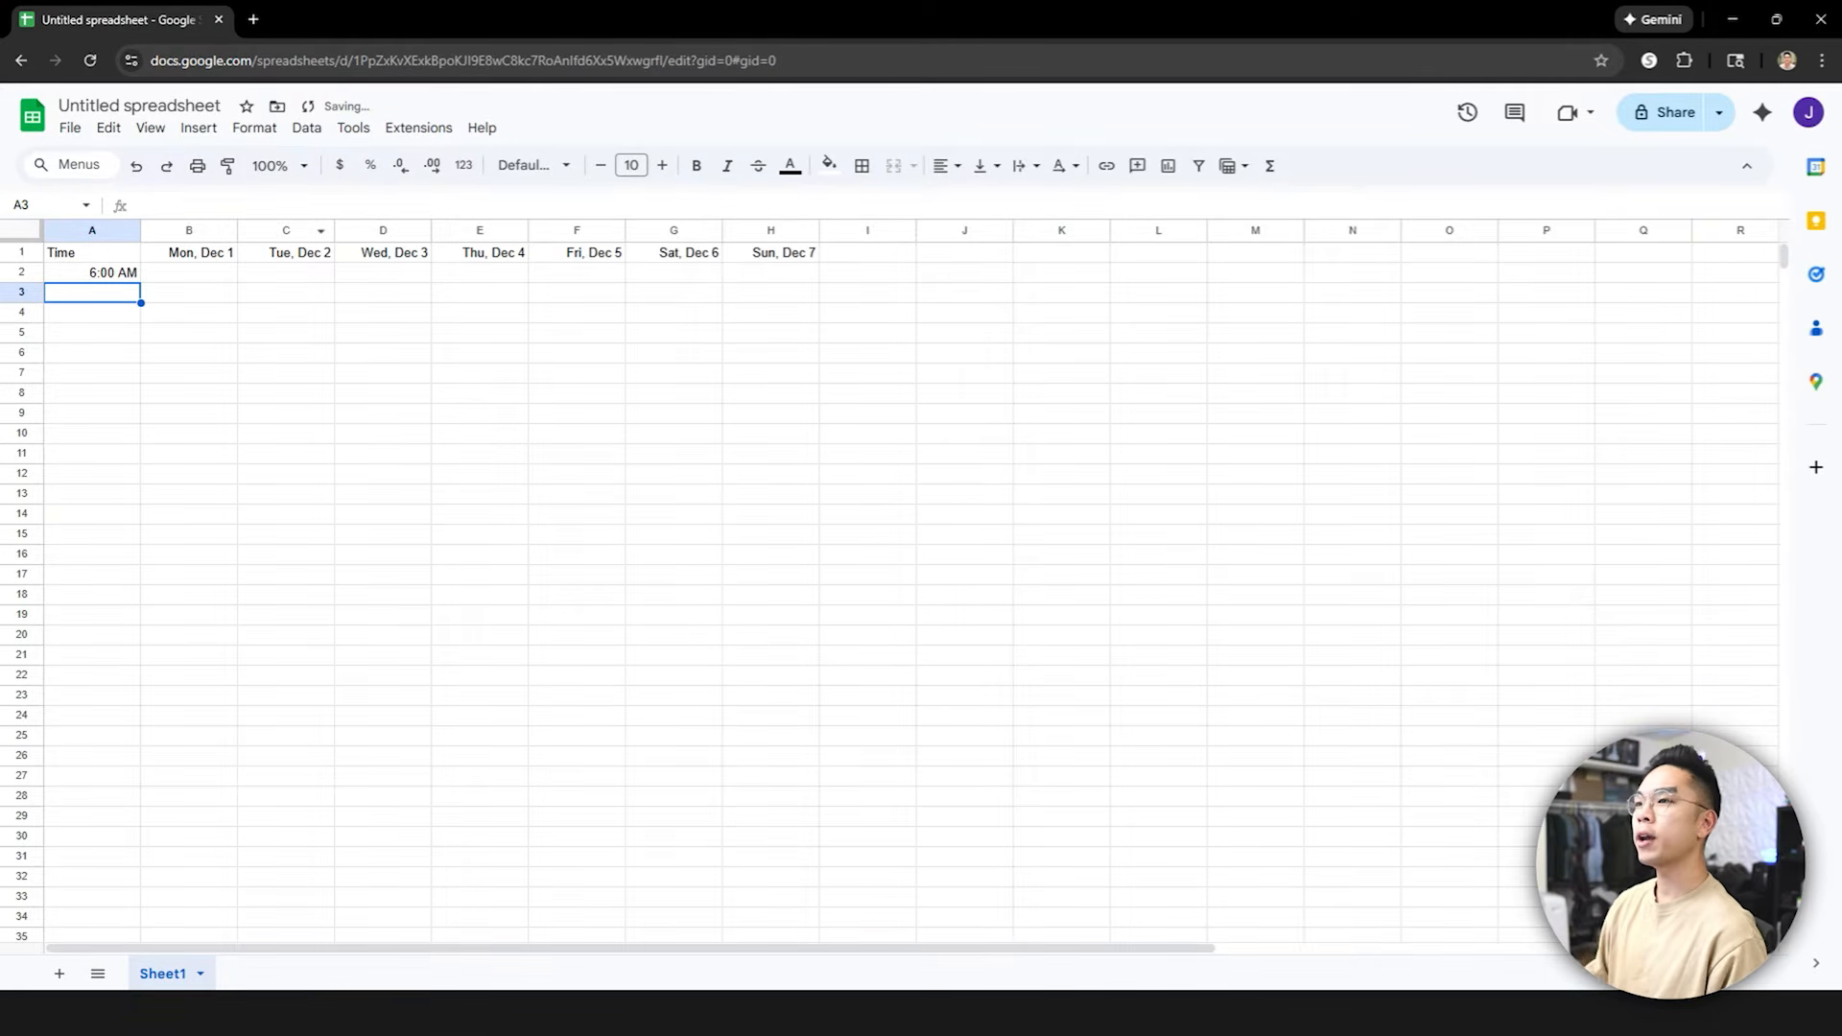
left_click(86, 229)
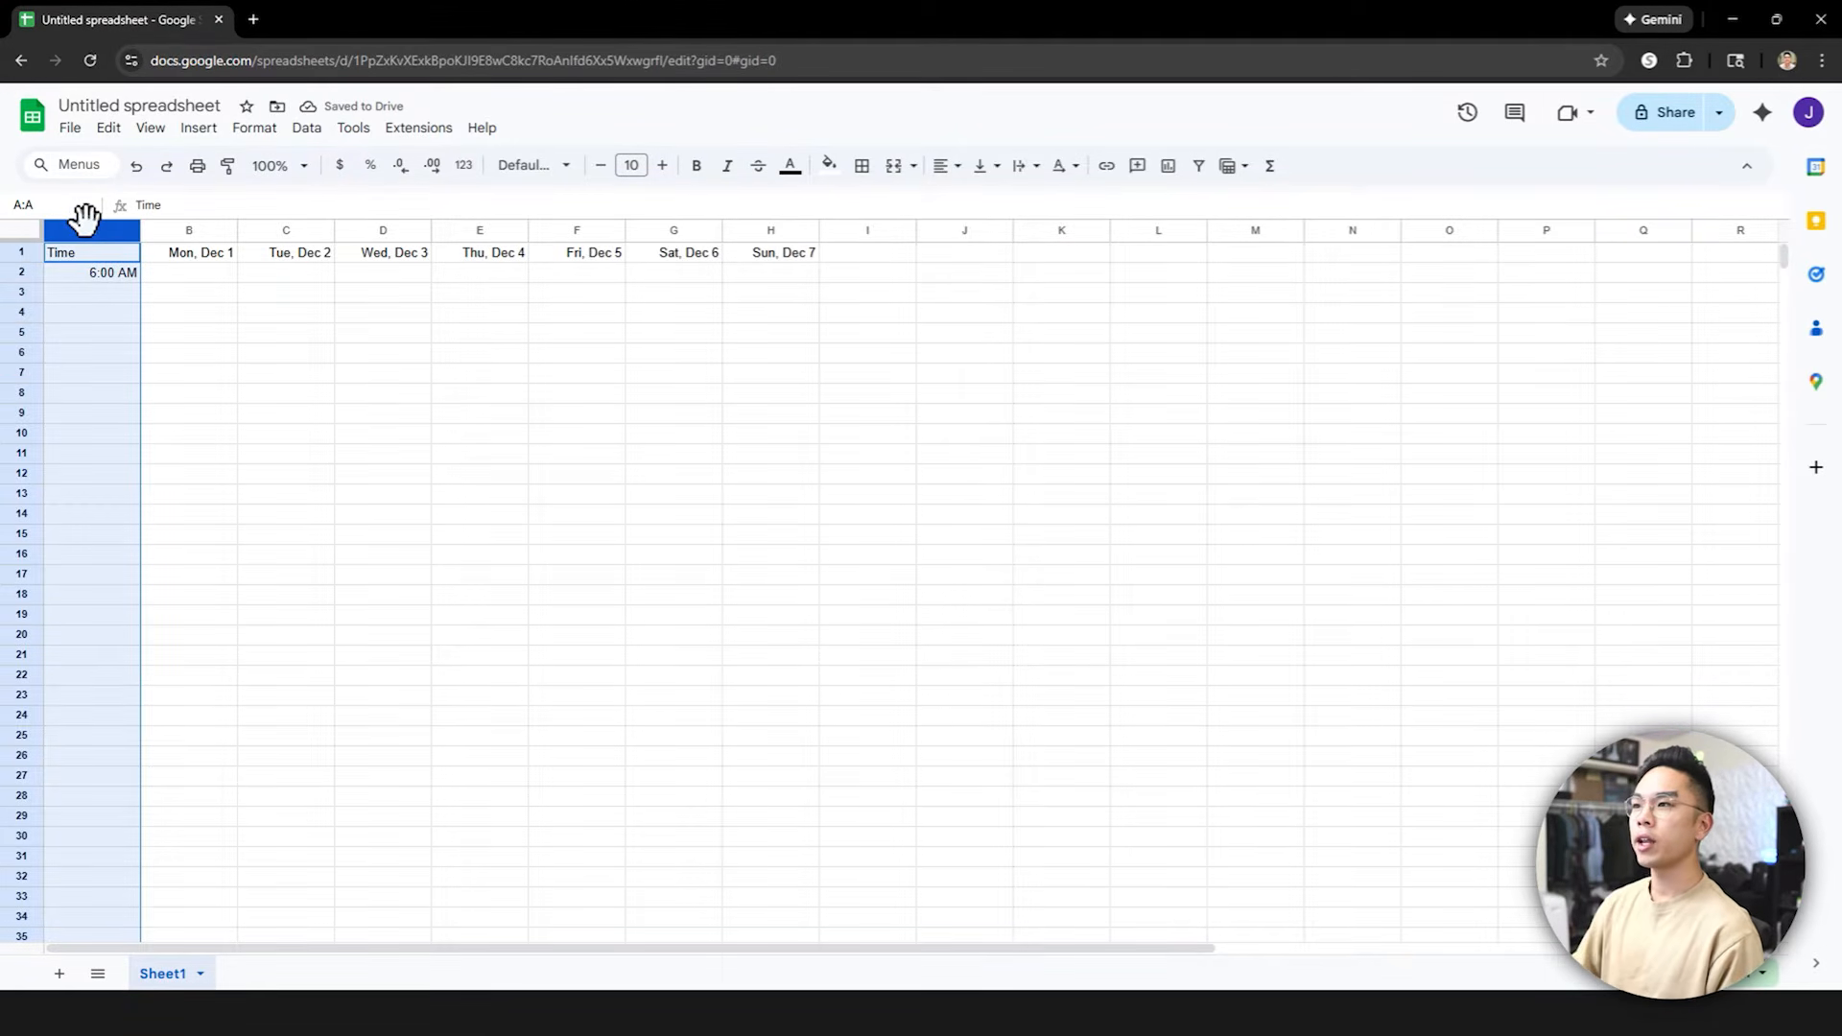
left_click(244, 134)
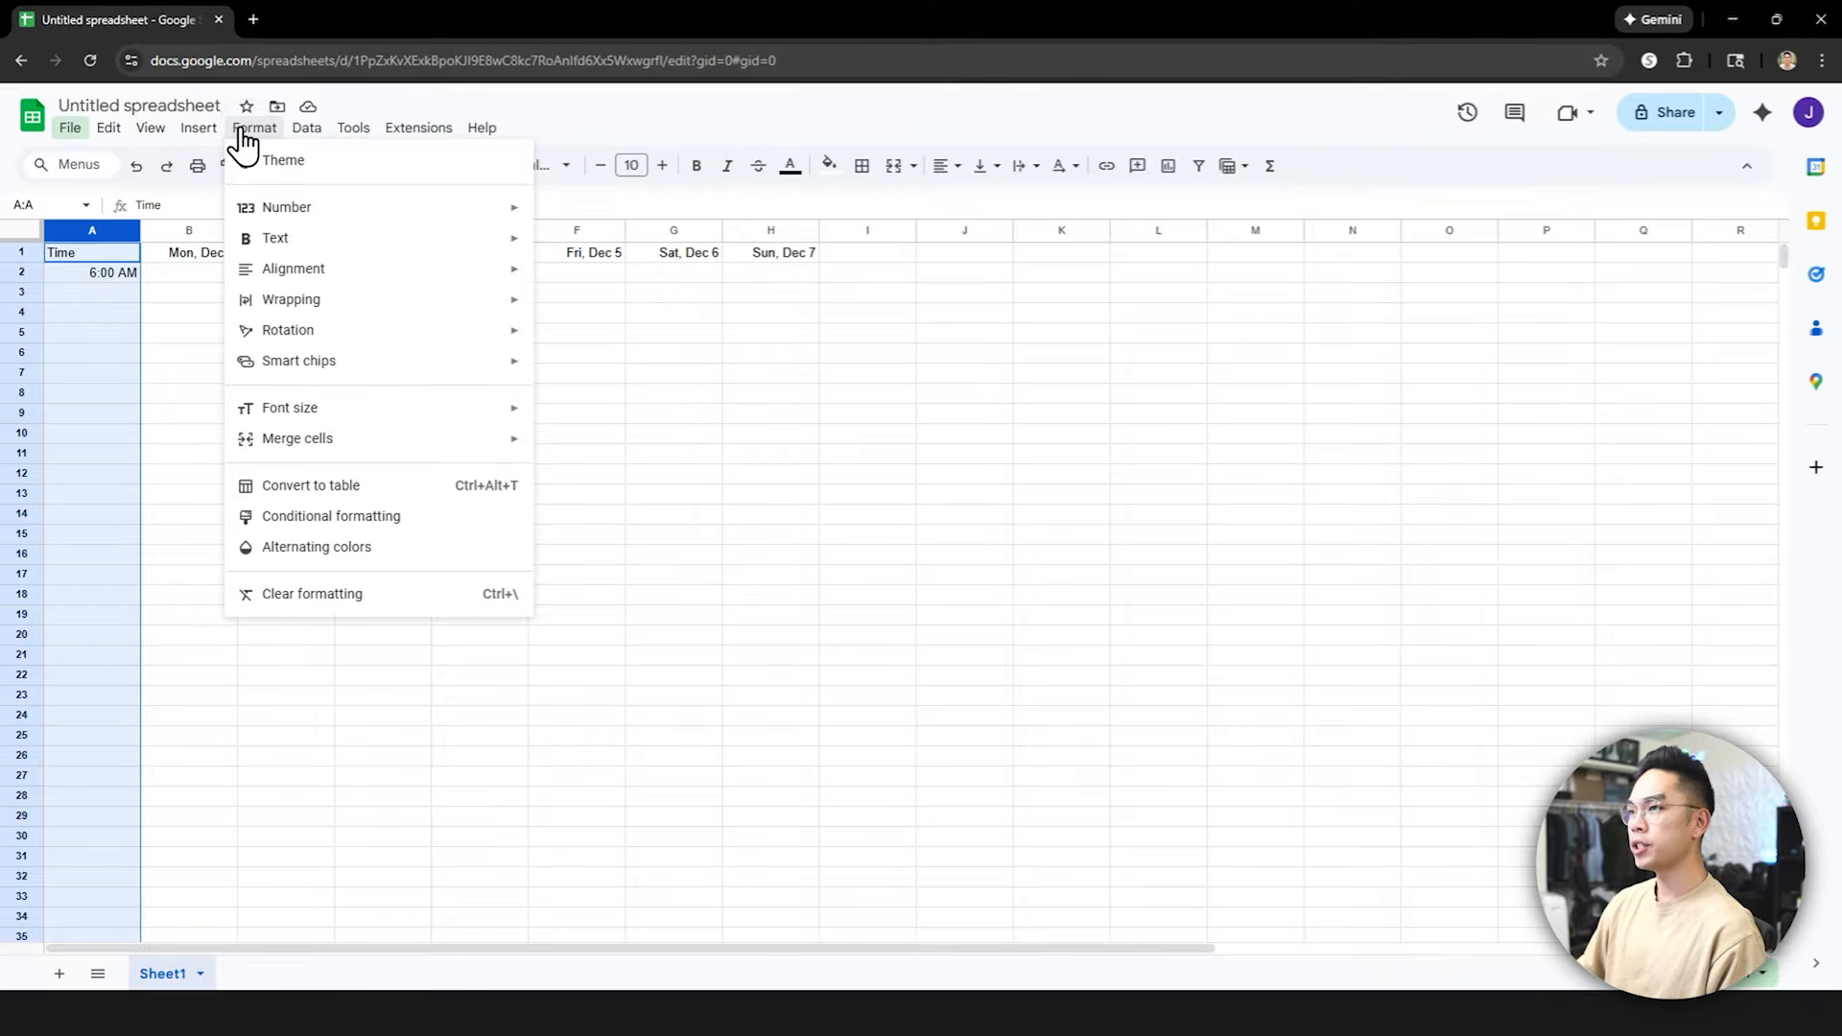
mouse_move(300, 211)
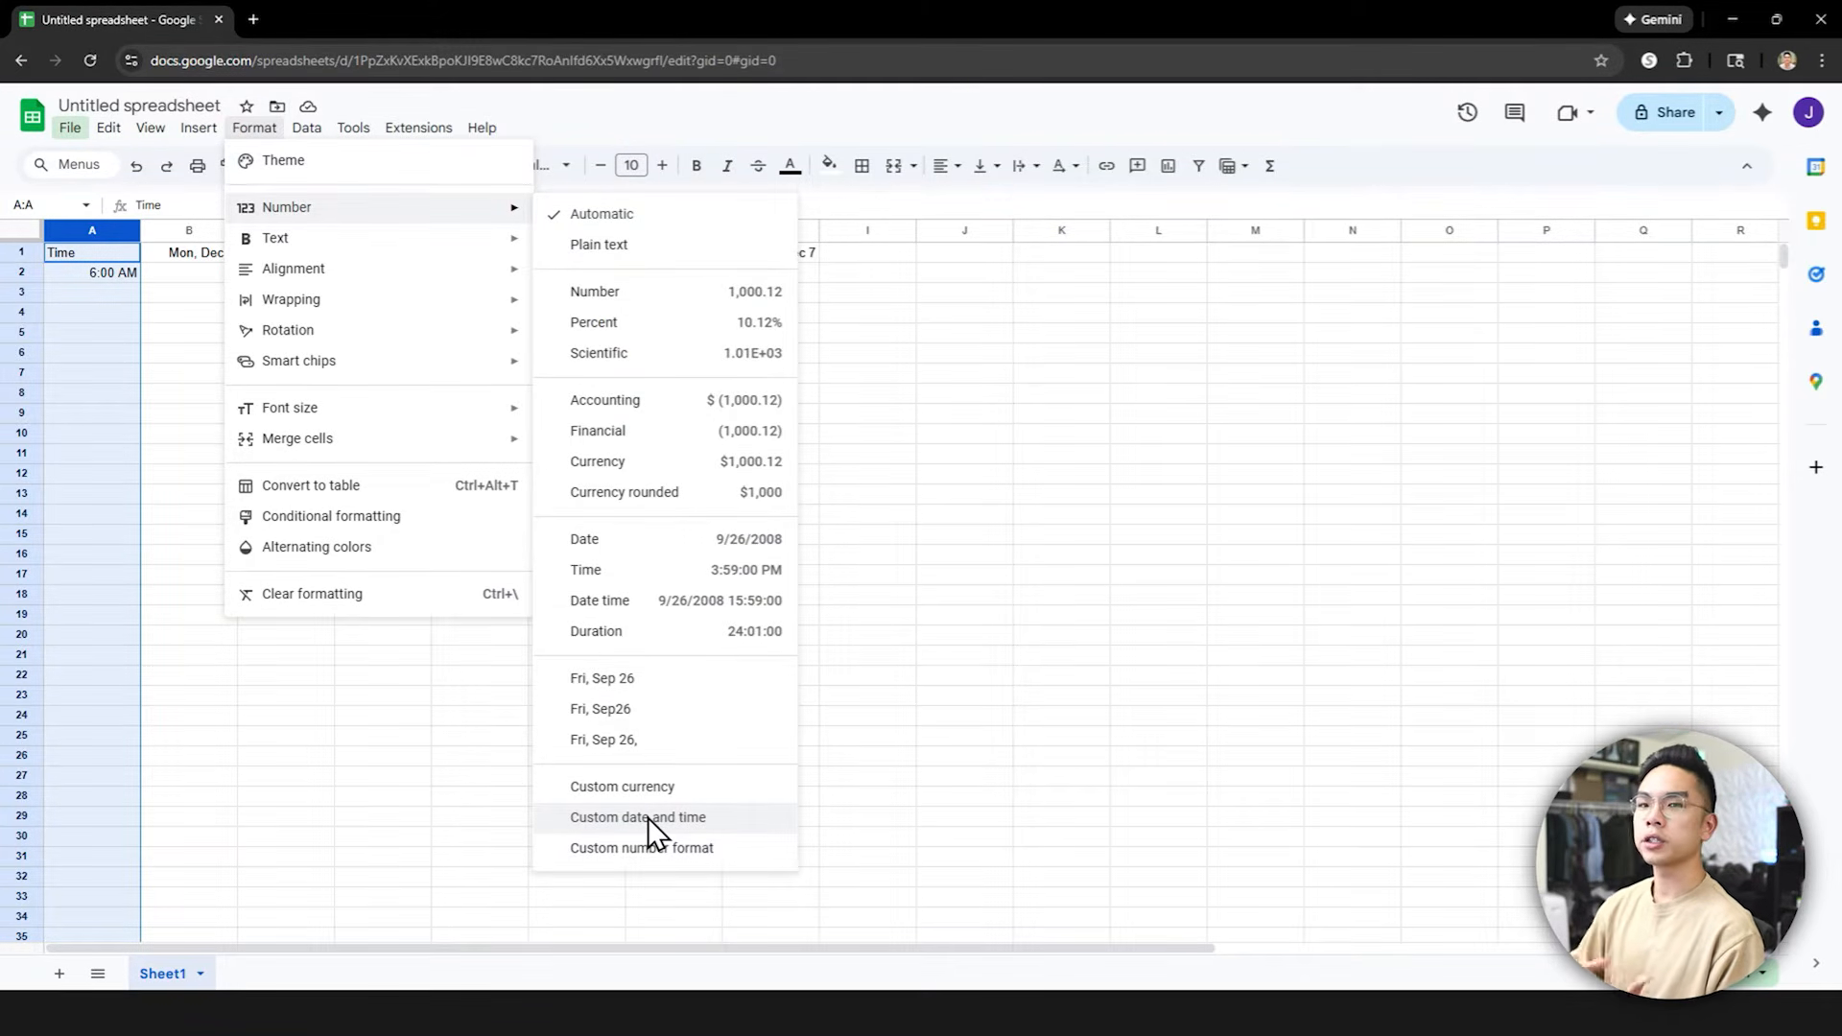
Enter 6:30 AM as the second time in A3
left_click(123, 294)
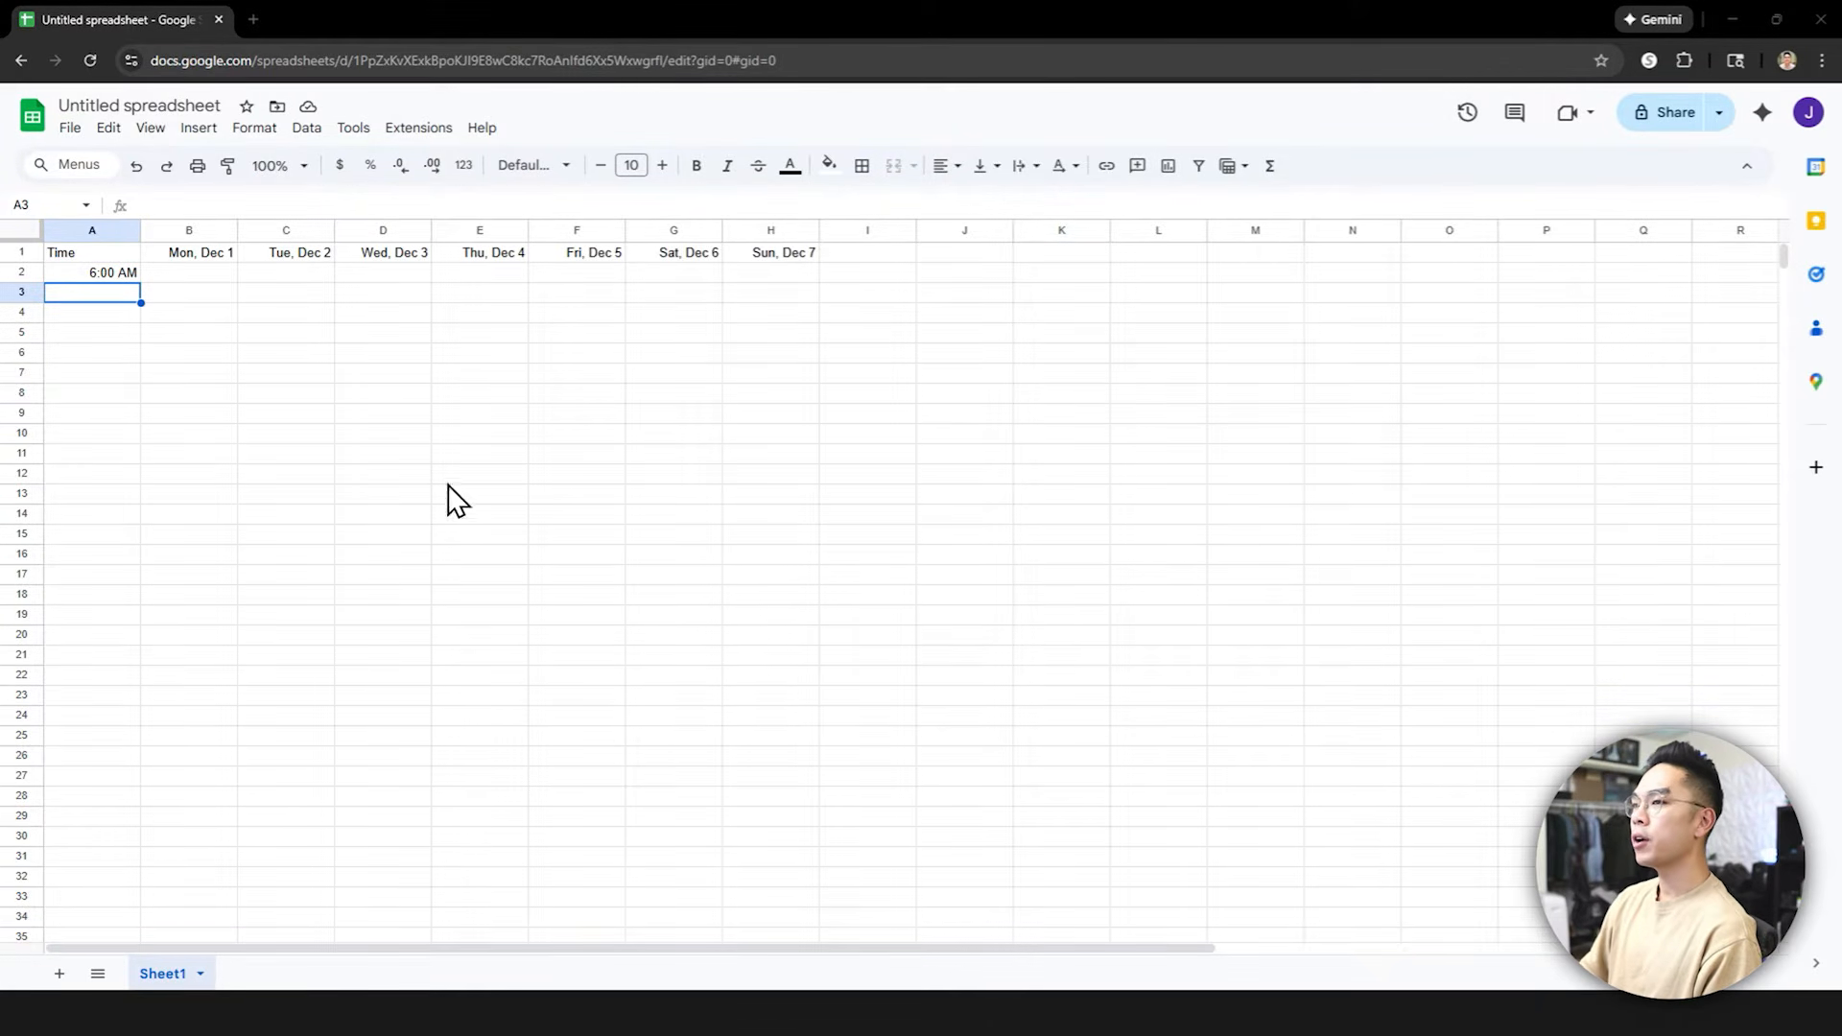
type("6:30 AM")
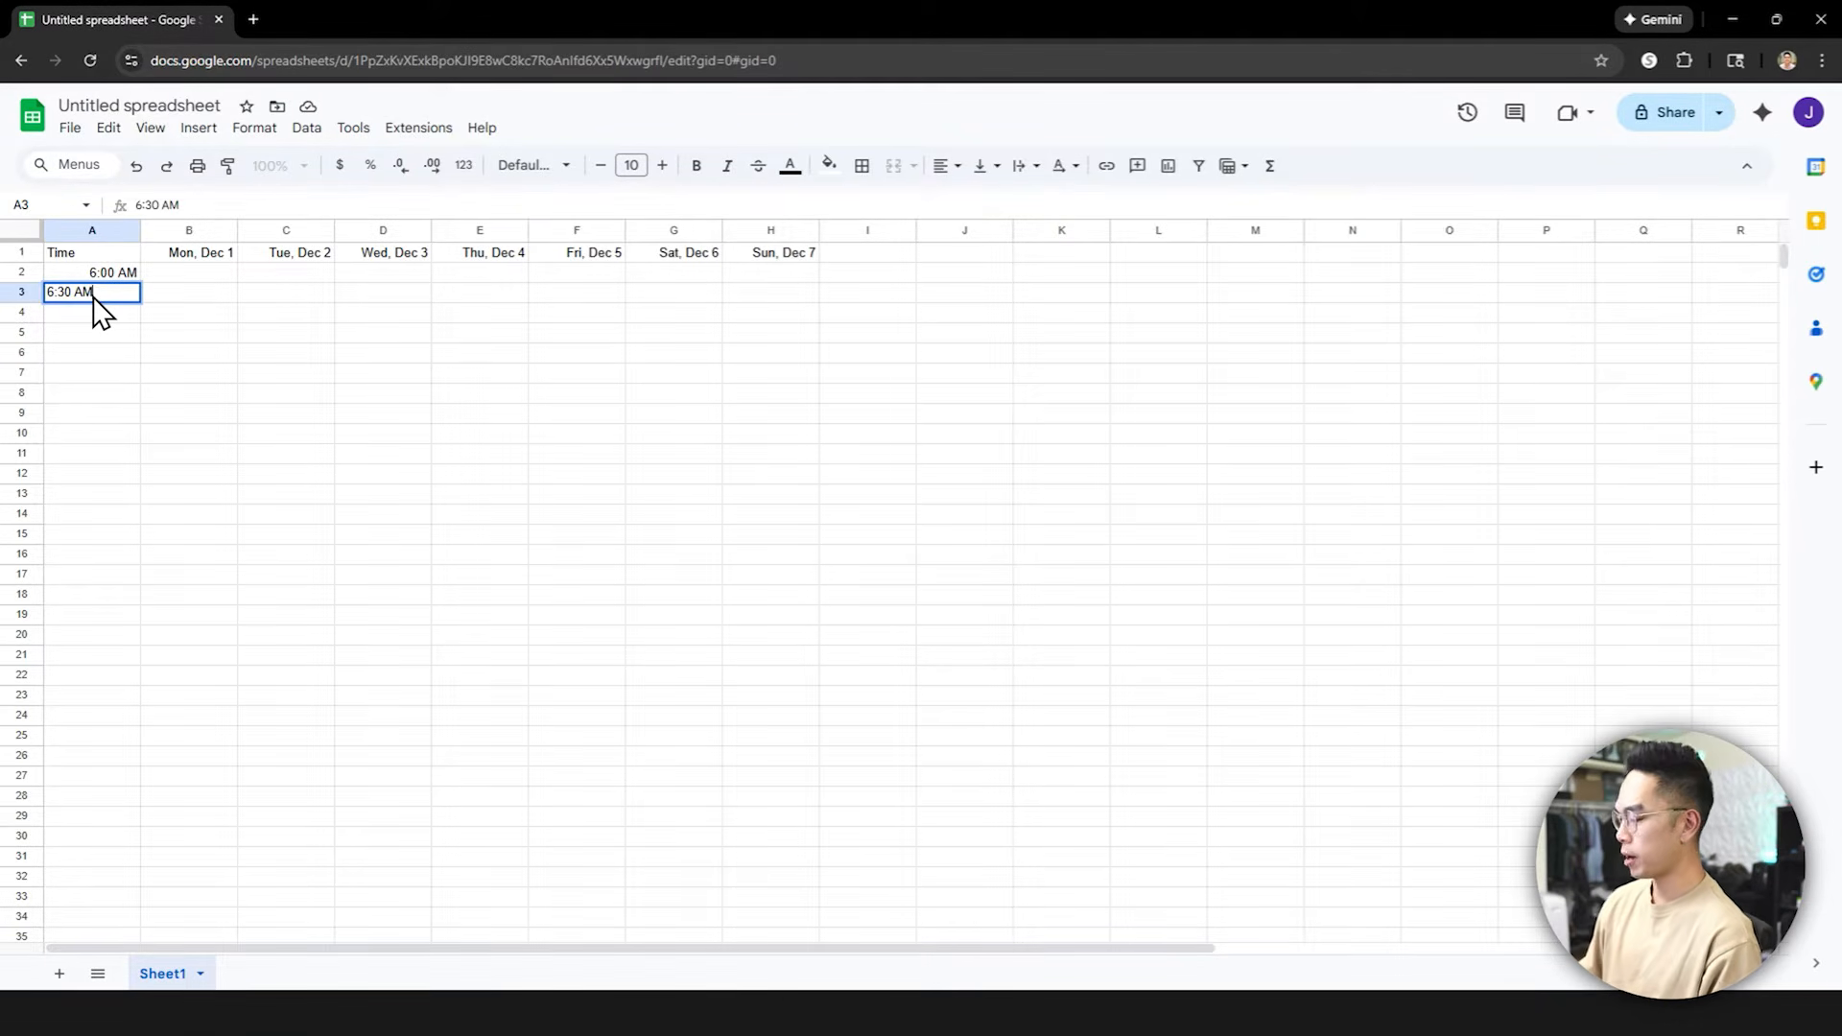
key("Return")
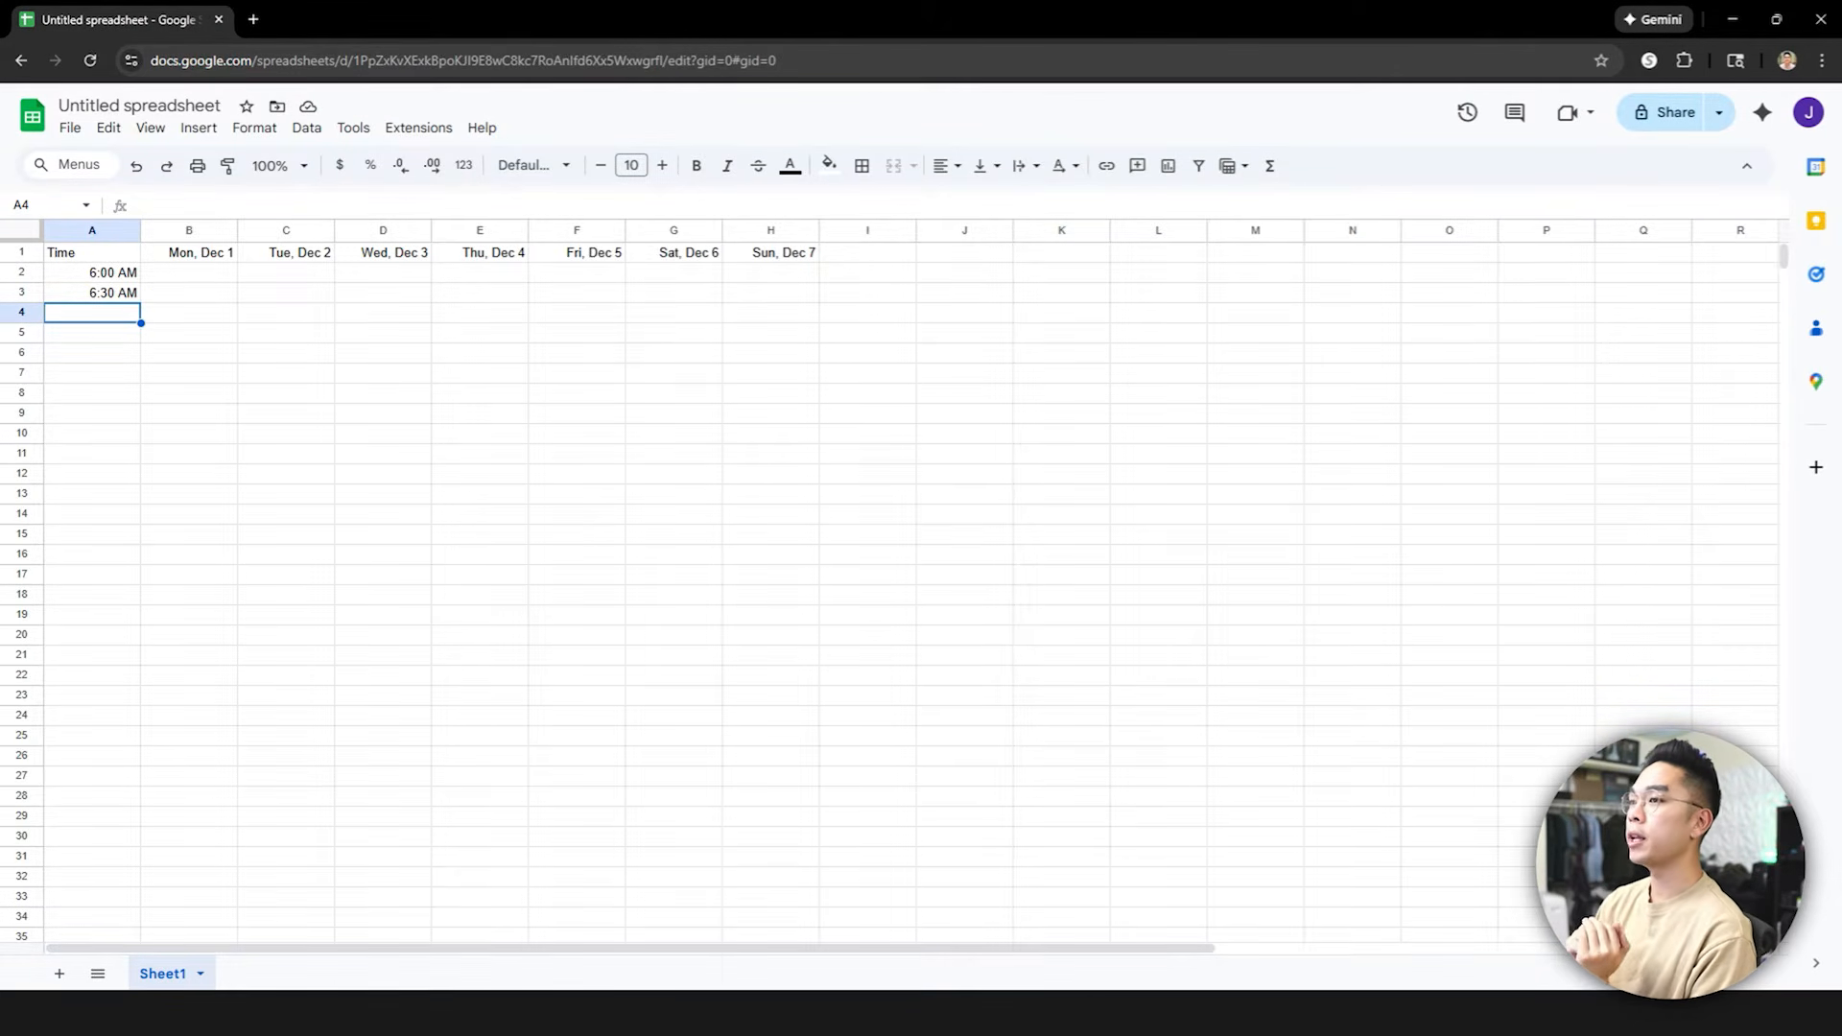
Extend the half-hour times from A2:A3 down column A to at least 10:30 PM
left_click_drag(119, 273, 140, 825)
scroll(135, 831, "down", 2)
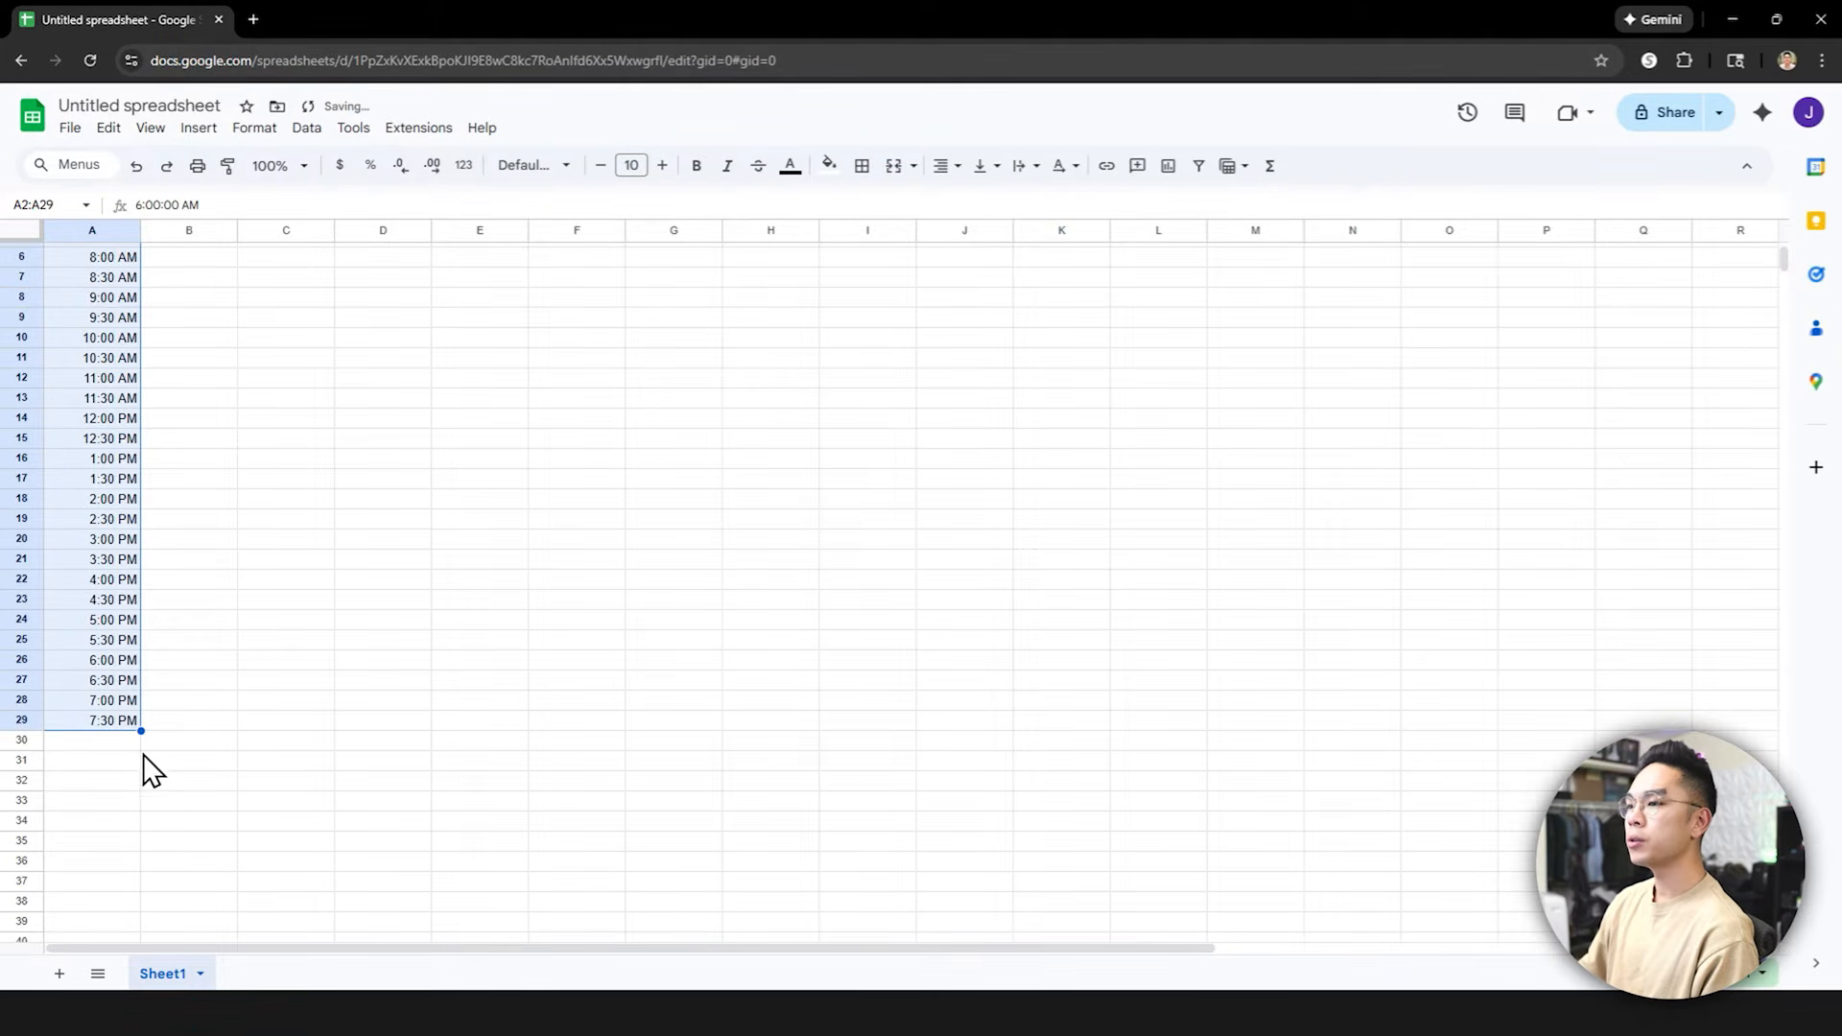
left_click_drag(142, 733, 141, 861)
scroll(141, 854, "down", 2)
left_click_drag(146, 757, 142, 818)
scroll(176, 825, "up", 2)
scroll(176, 825, "up", 2)
Center-align the contents of columns A through H
left_click_drag(123, 231, 762, 251)
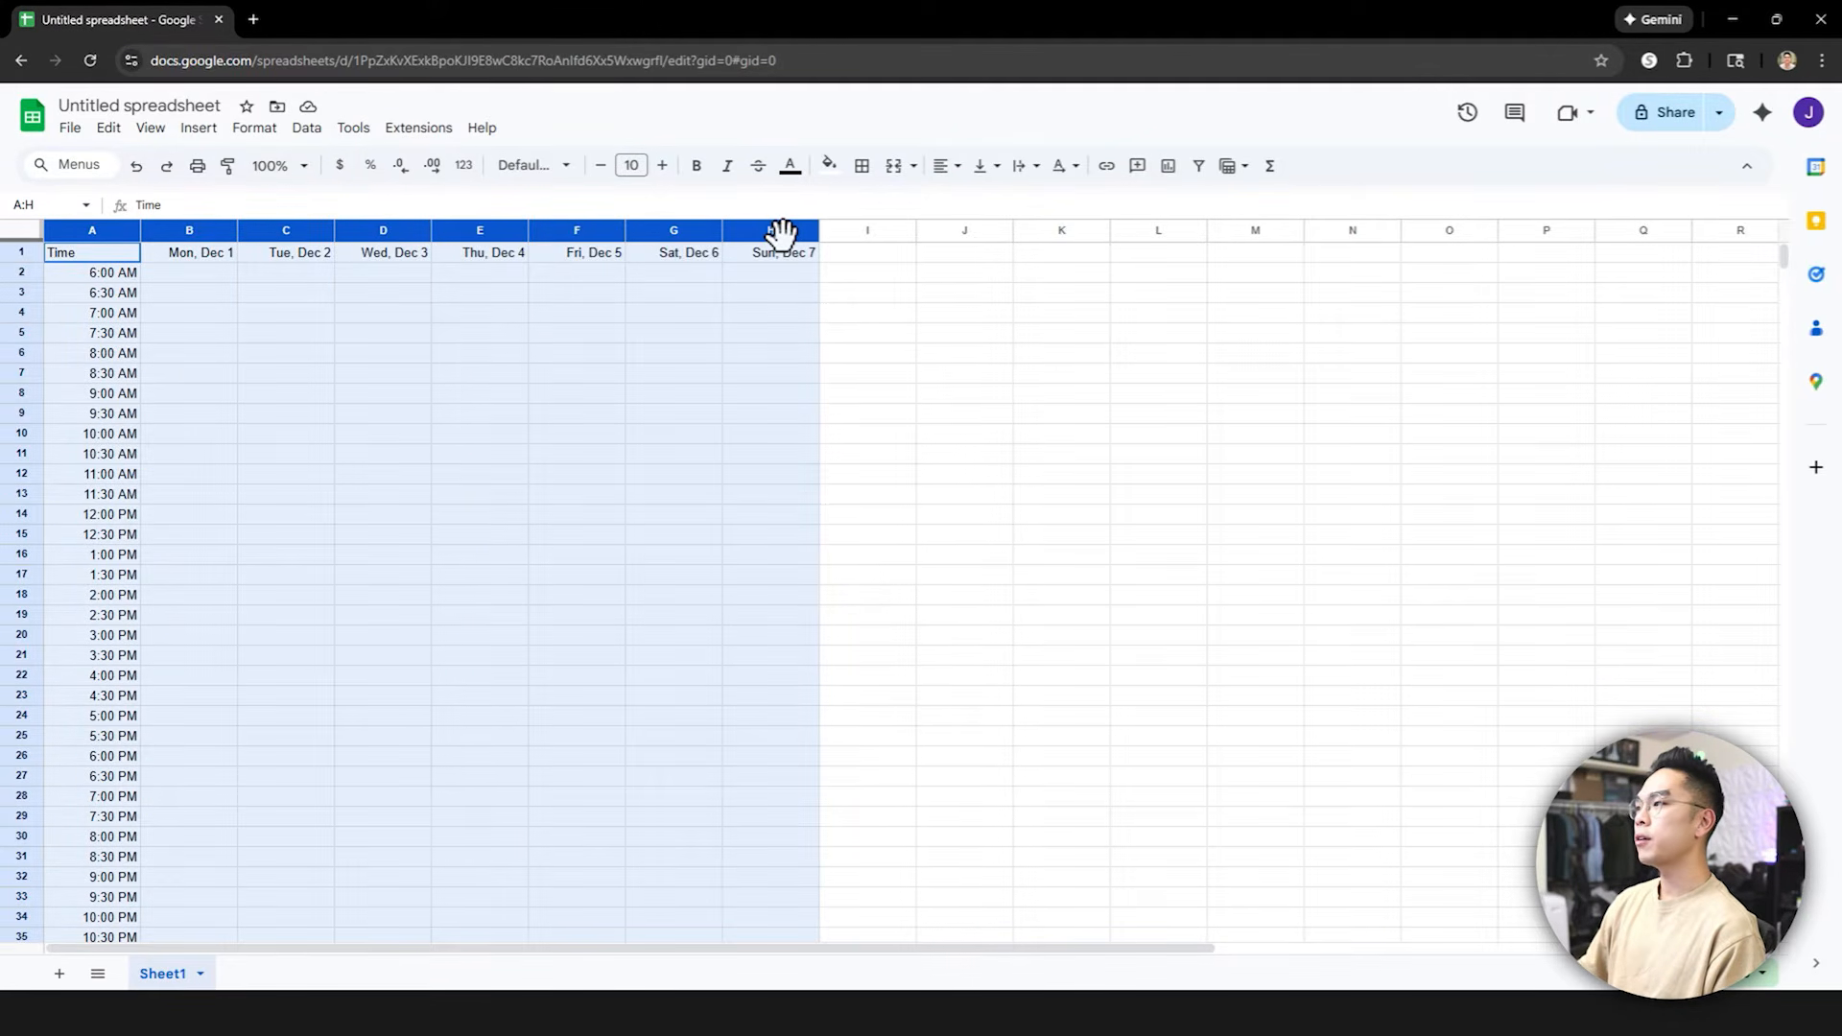
left_click(943, 165)
left_click(978, 203)
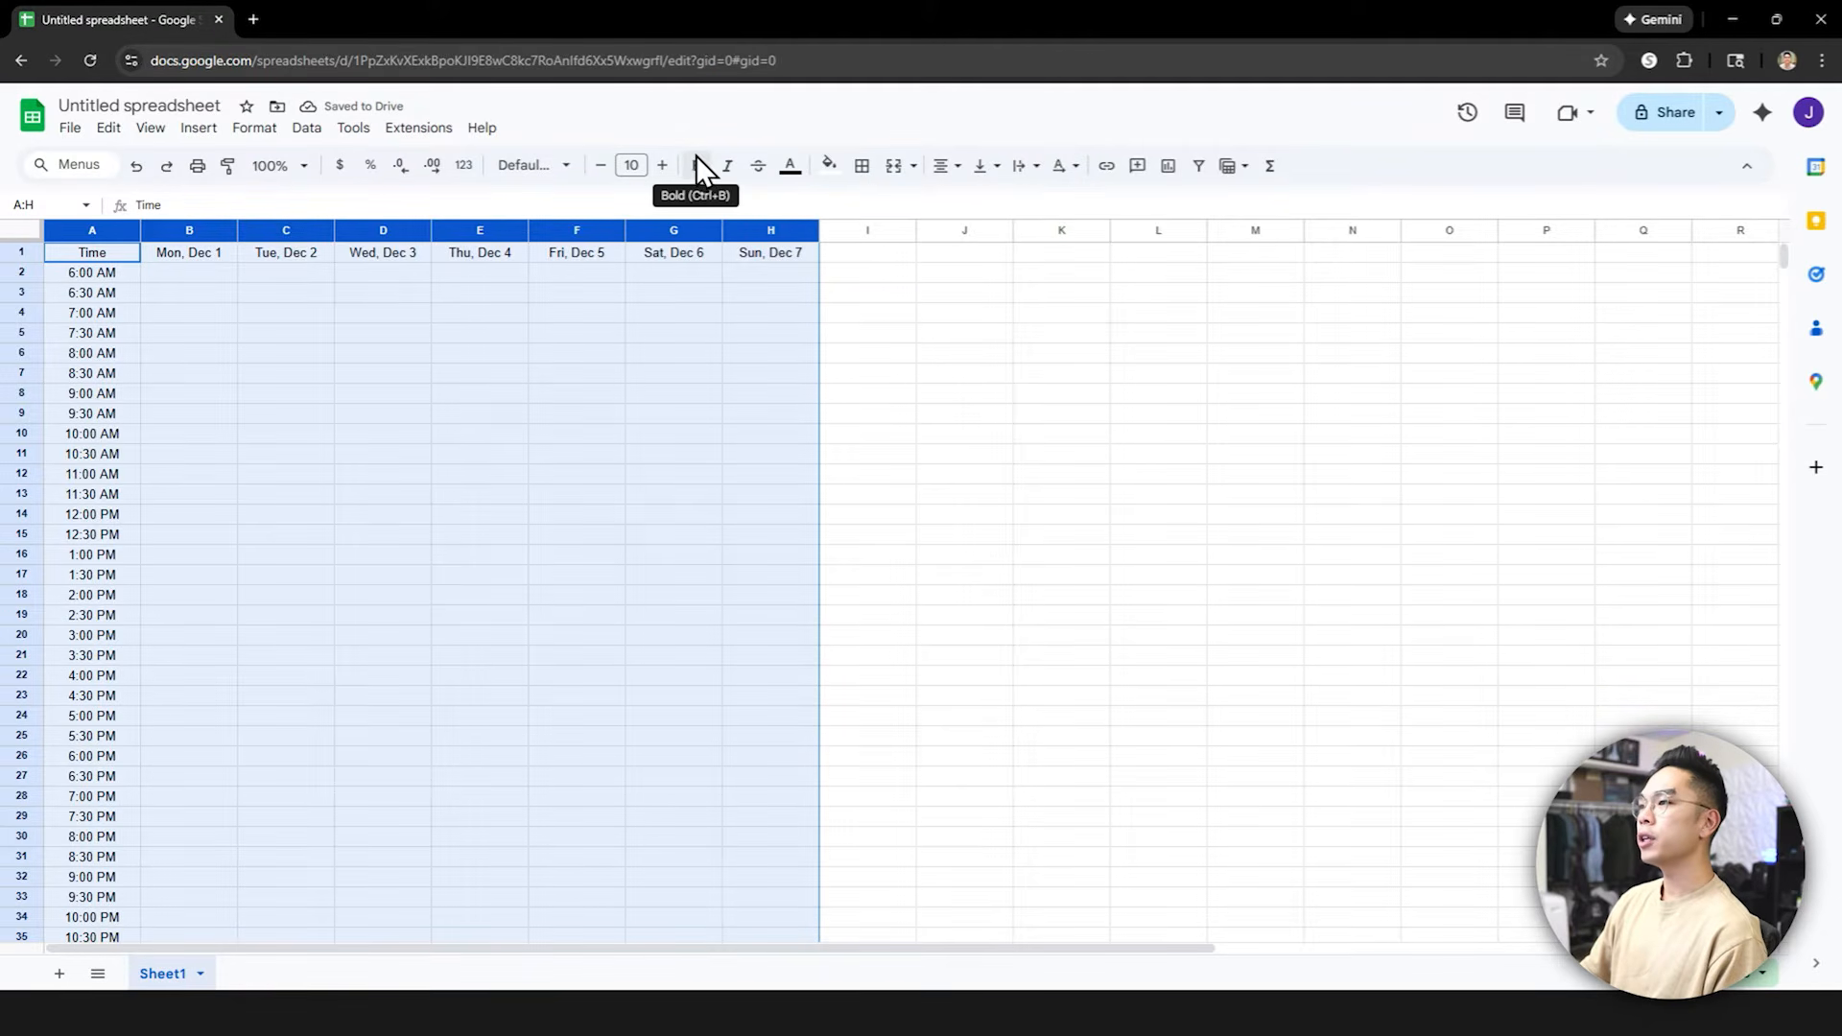
left_click(498, 335)
Set the font size of the time column A and header row 1 to 12
left_click(93, 230)
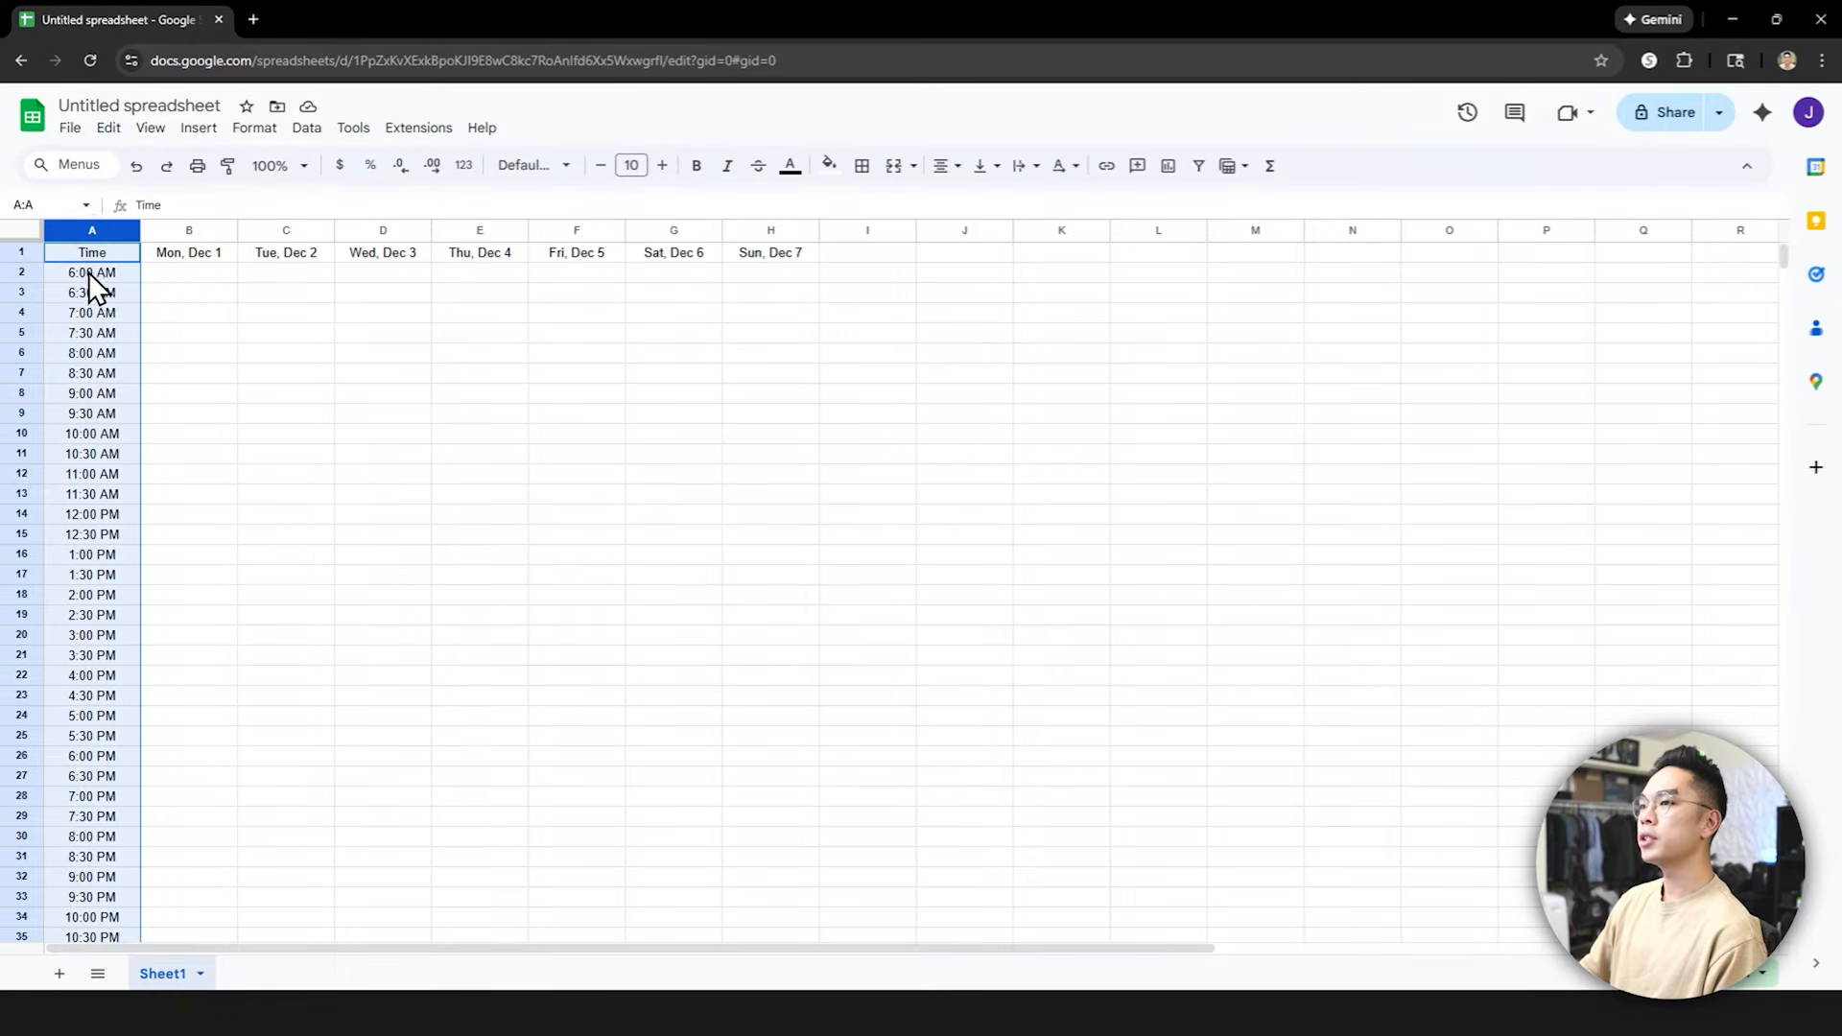
left_click(662, 167)
left_click(662, 167)
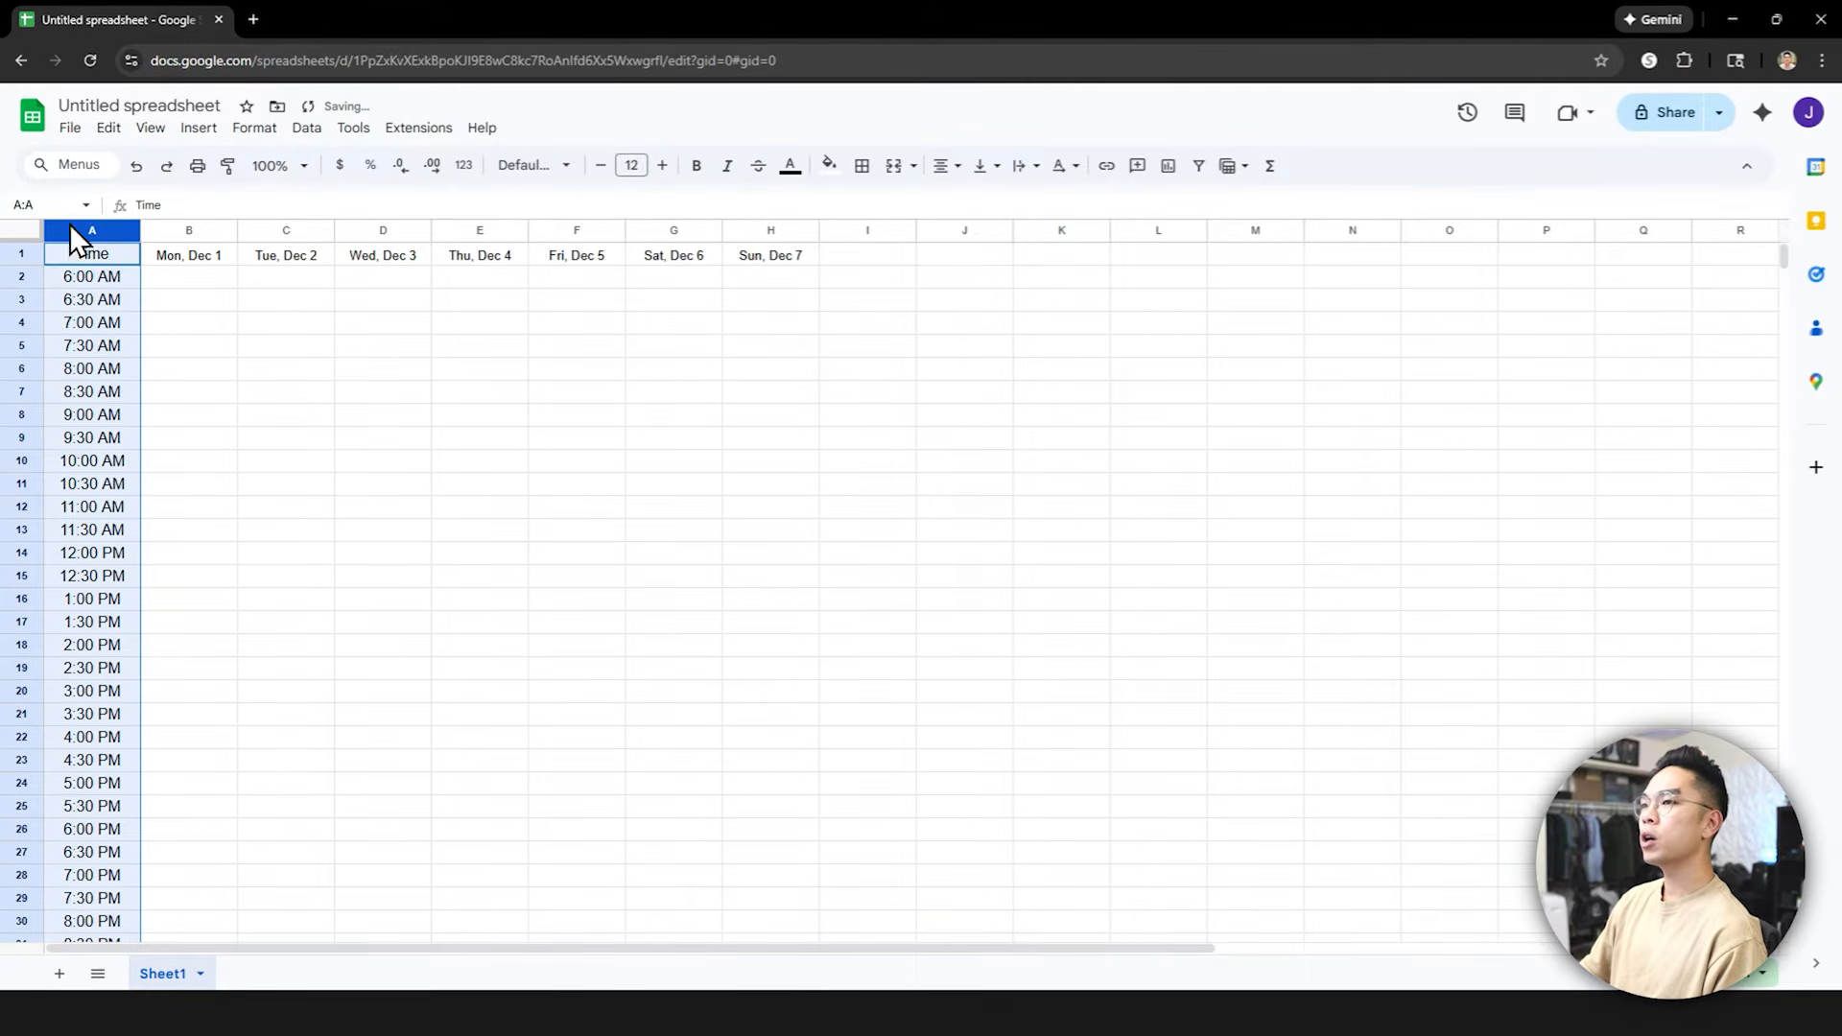
left_click(19, 251)
left_click(662, 165)
left_click(601, 165)
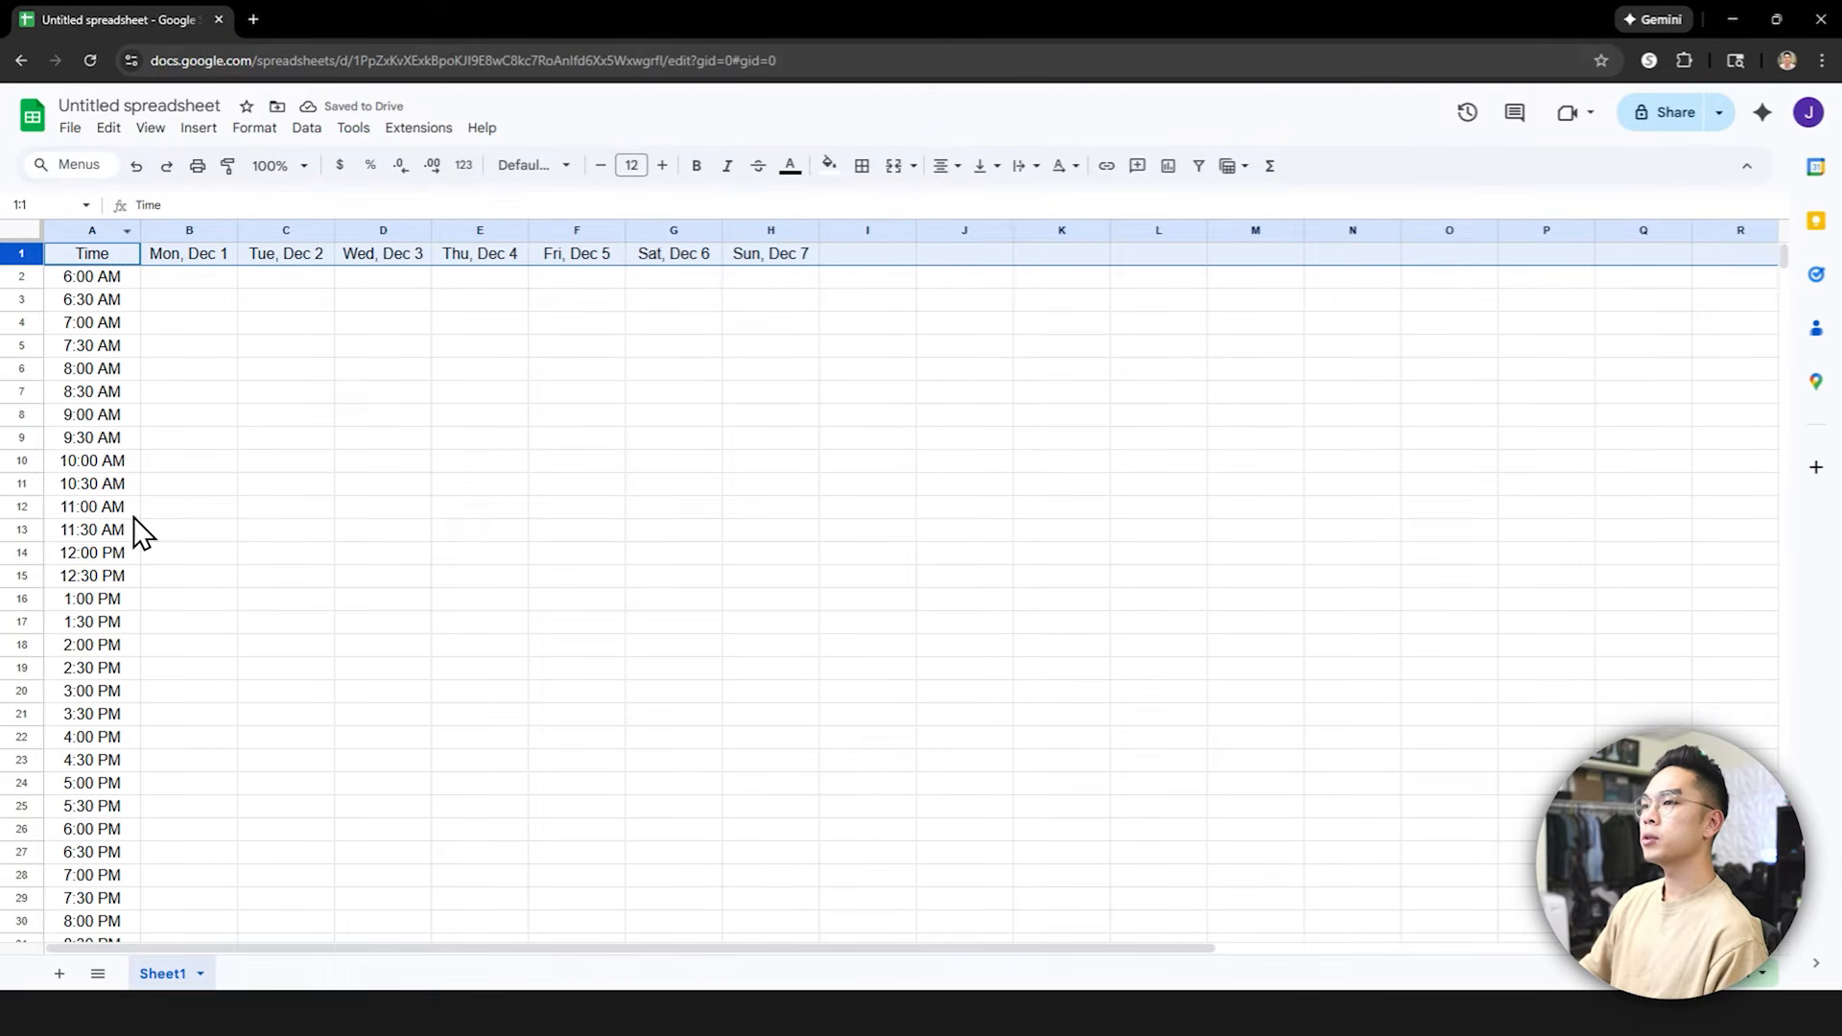
Bold the time column A and the header row 1
left_click(120, 280)
left_click(94, 230)
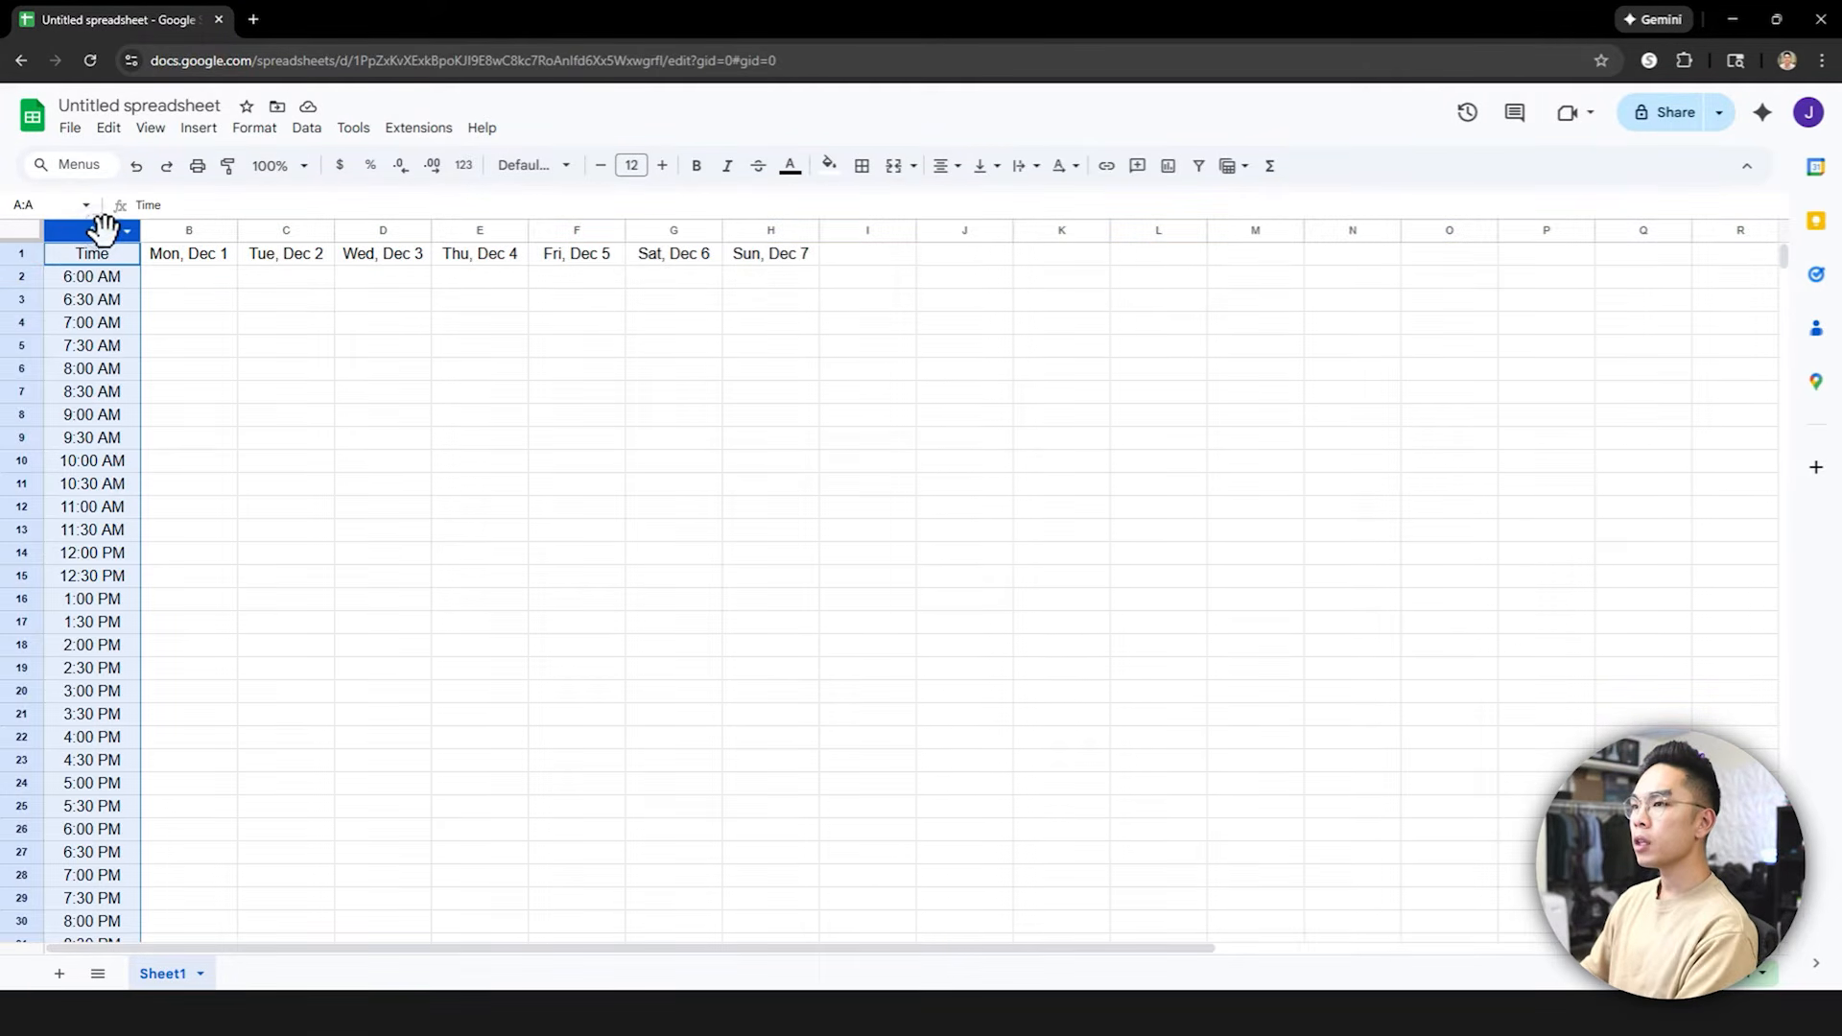
key("ctrl+b")
left_click(23, 256)
key("ctrl+b")
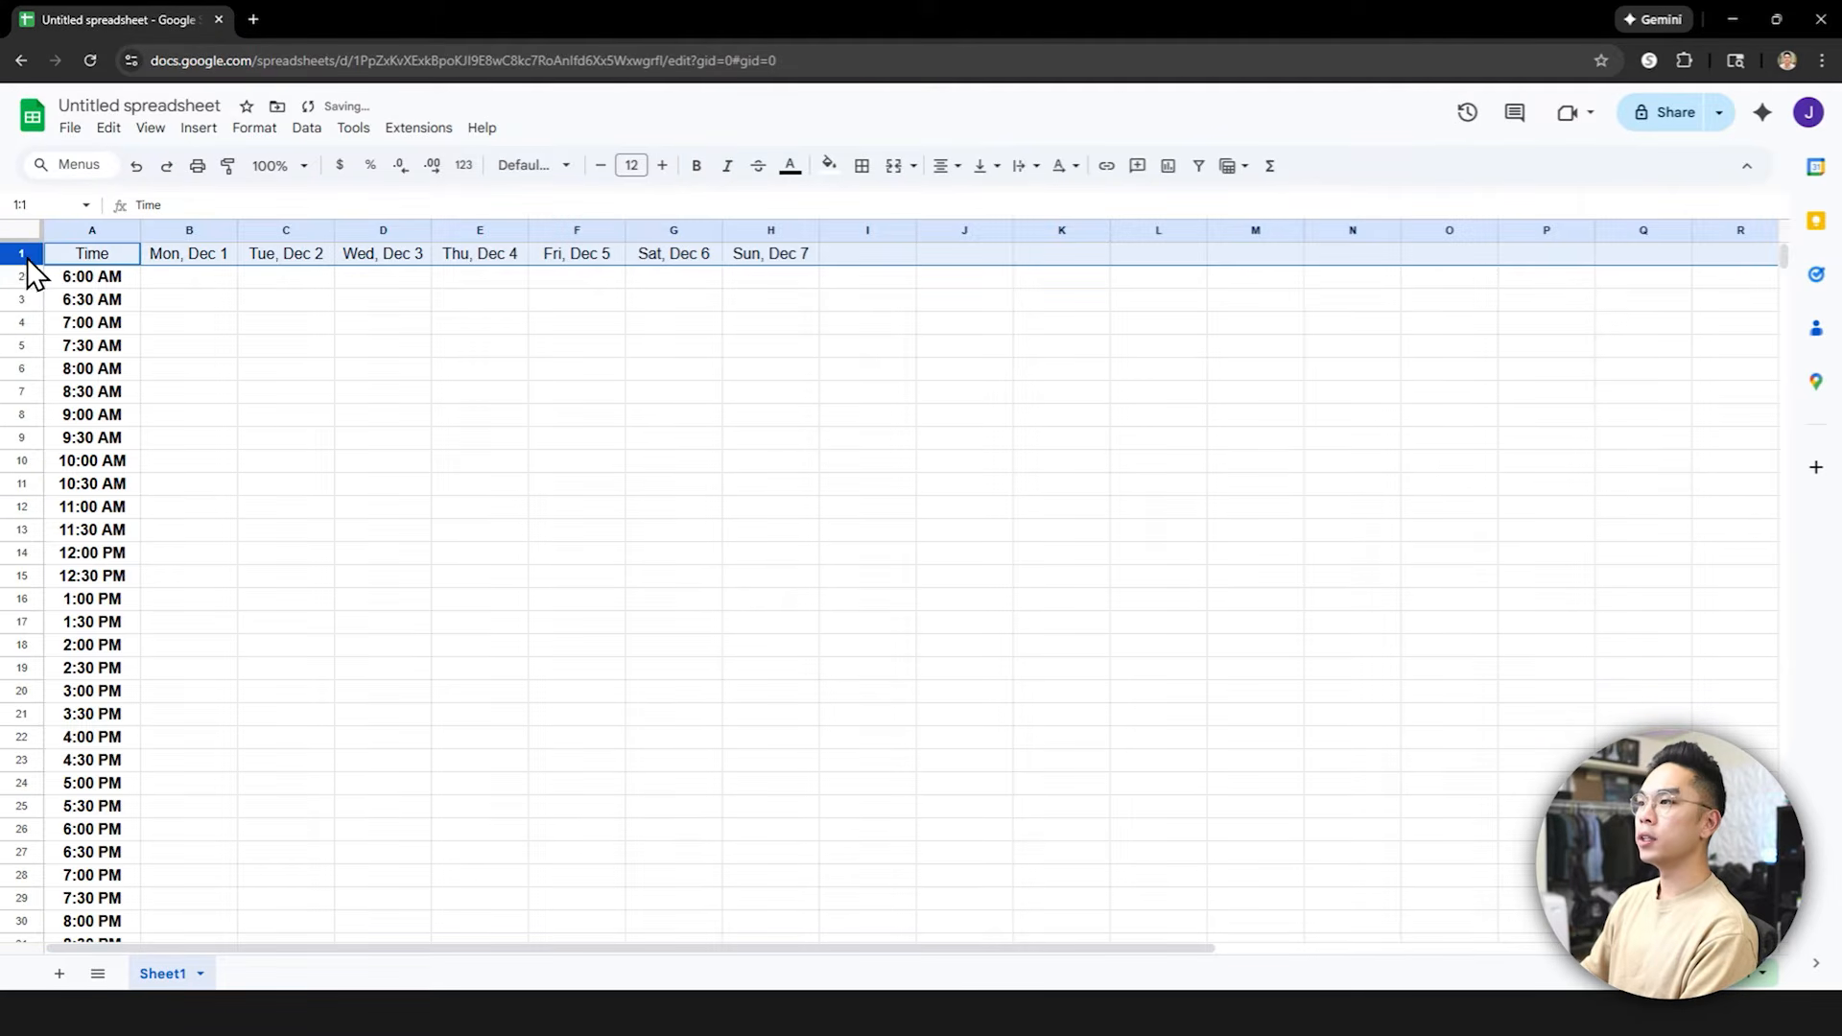
key("ctrl+b")
left_click(374, 323)
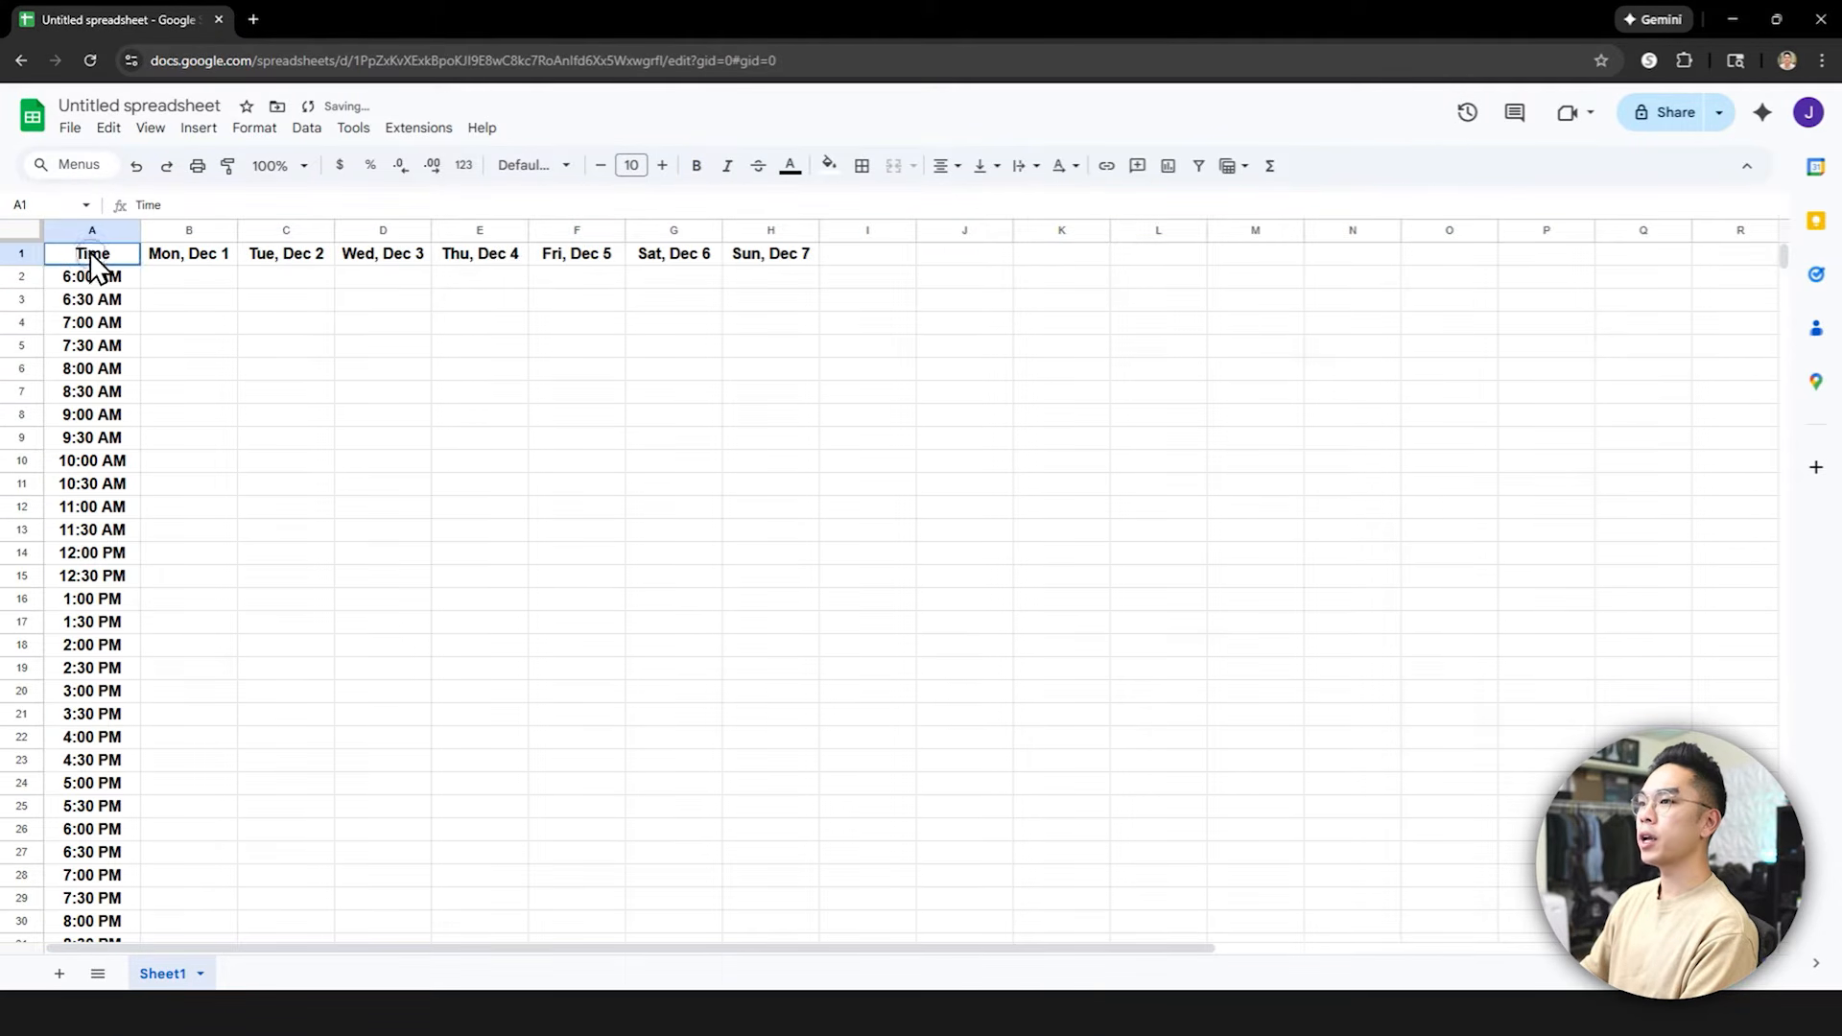
left_click(21, 253)
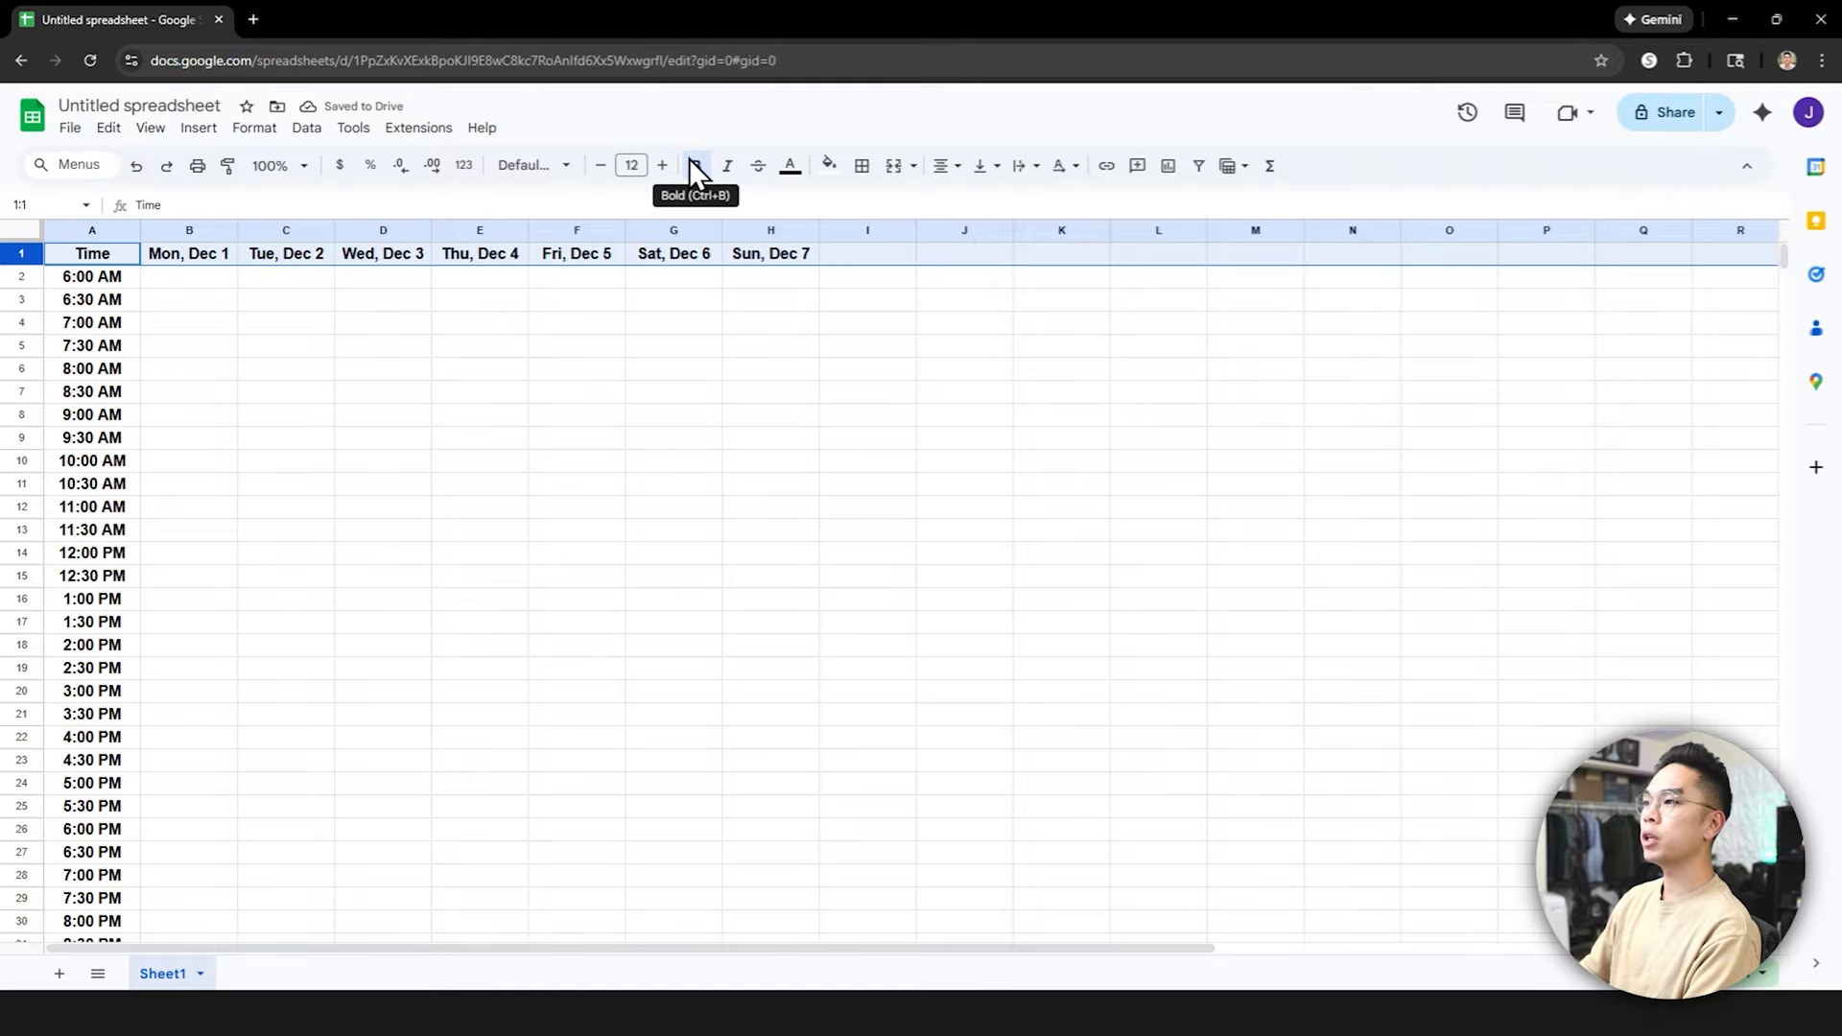
Enter the headers Item, Description, Status and # Hours across cells J1 to M1
left_click(1000, 255)
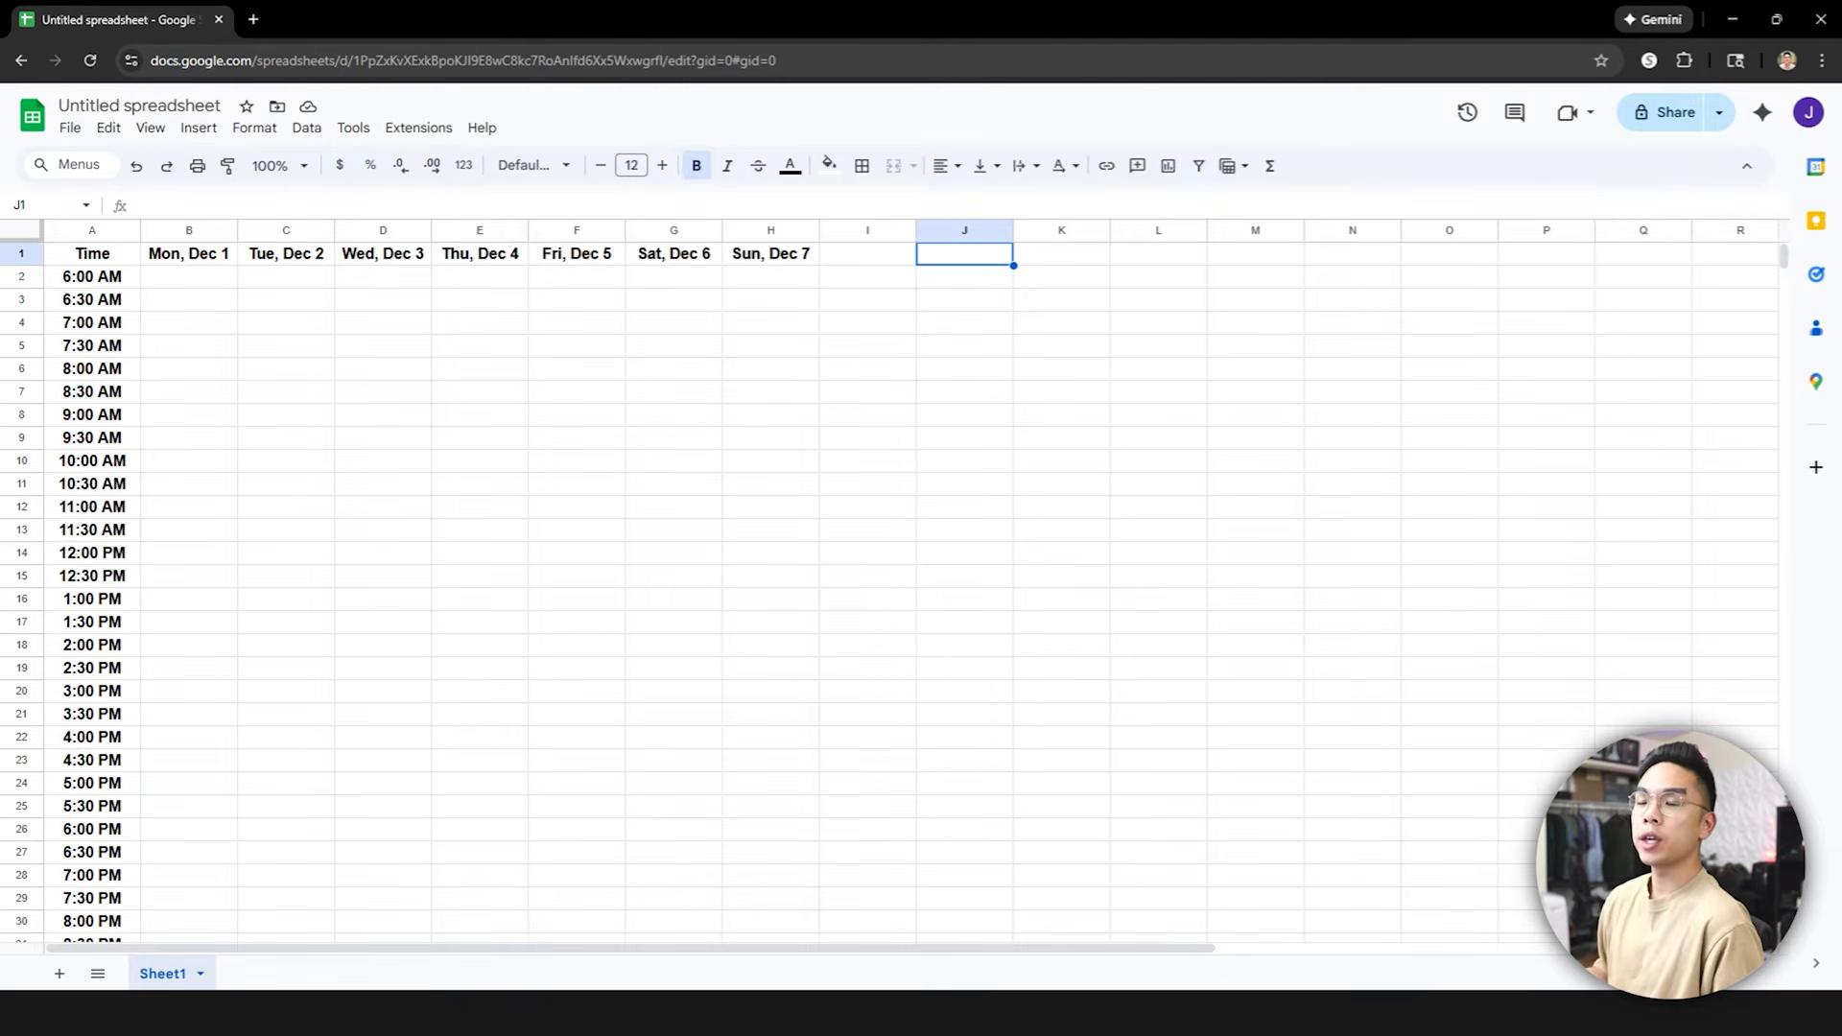
type("Item")
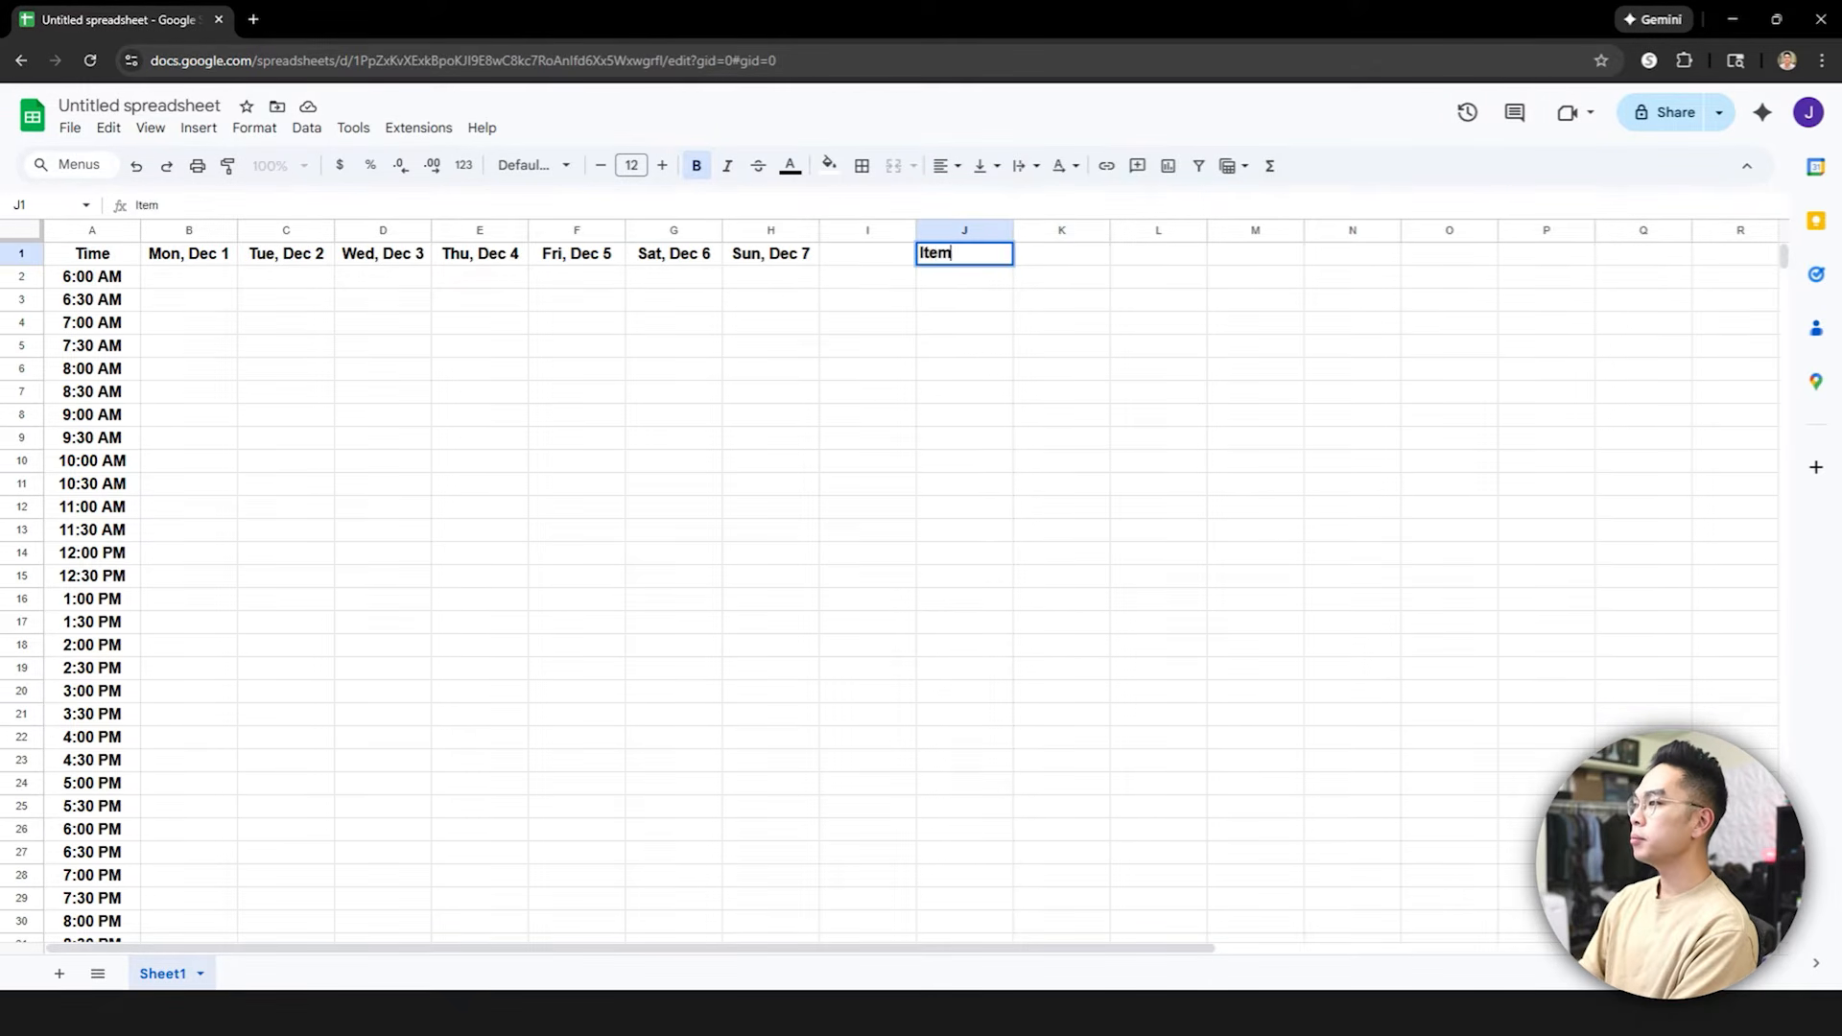
key("Tab")
type("Desc")
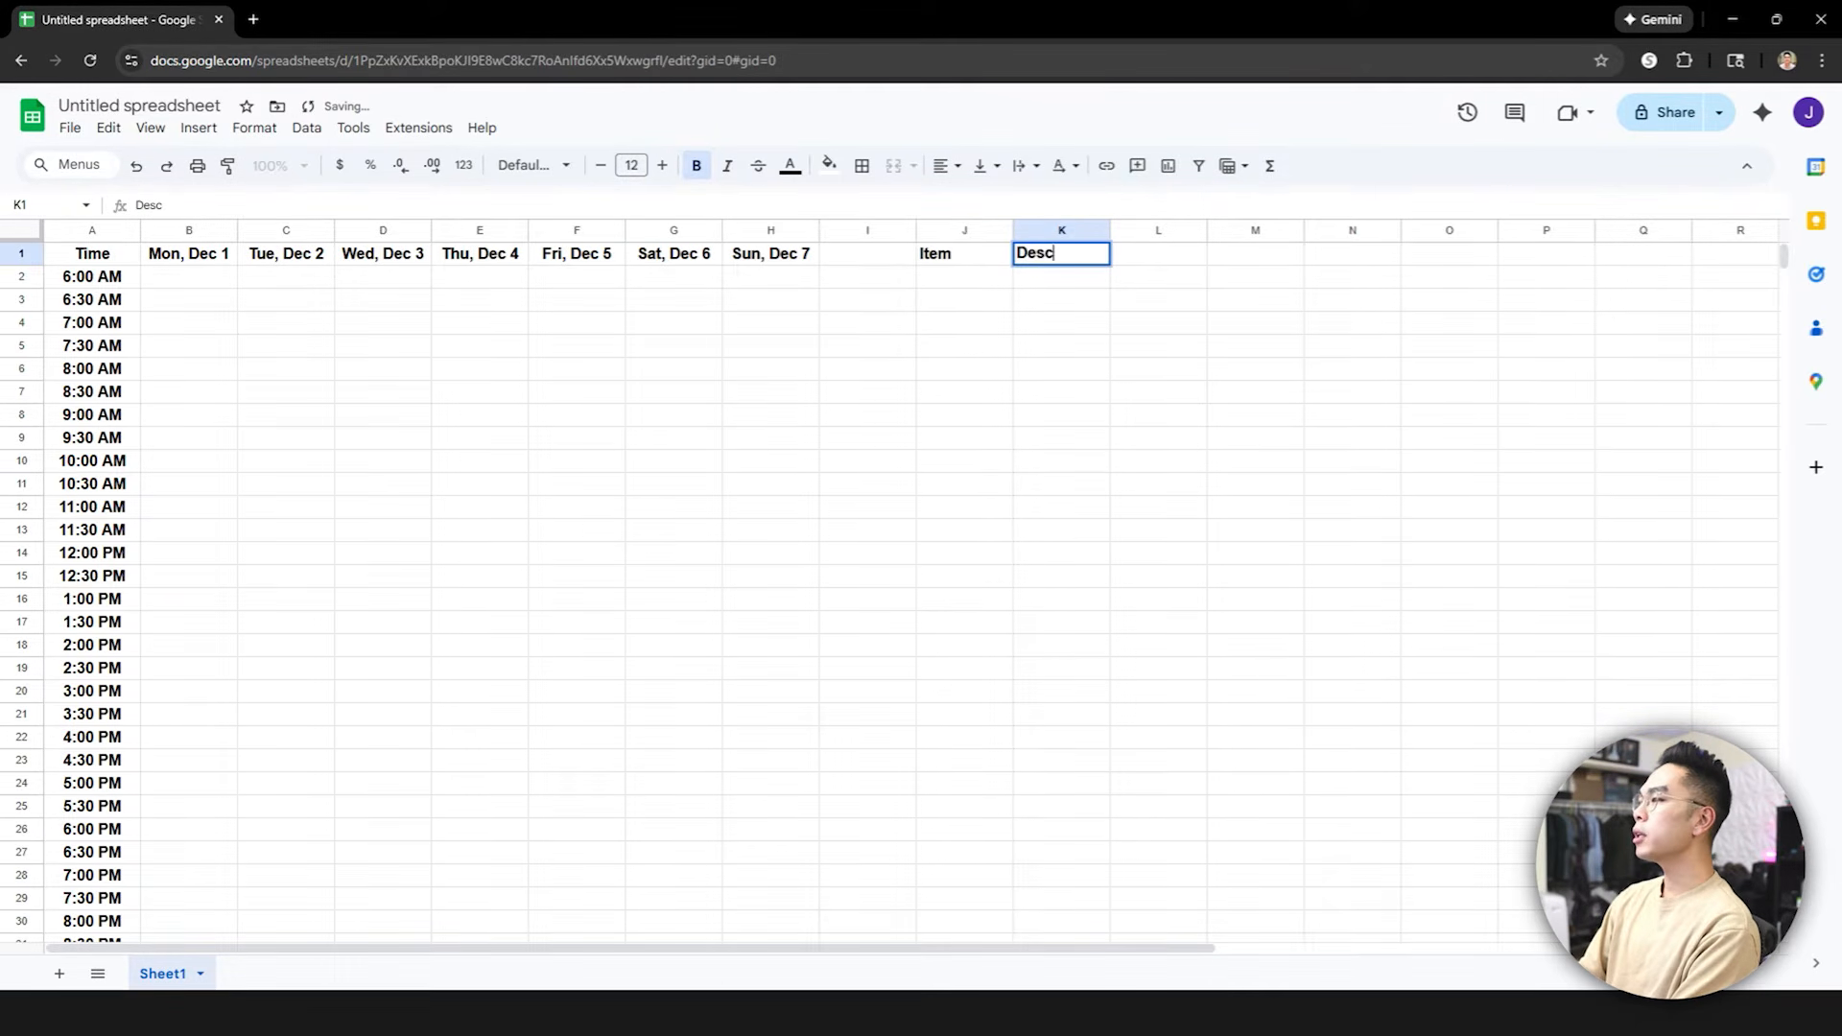
type("ription")
key("Tab")
type("Status")
key("Tab")
type("#$")
key("BackSpace")
type("Hours")
key("Return")
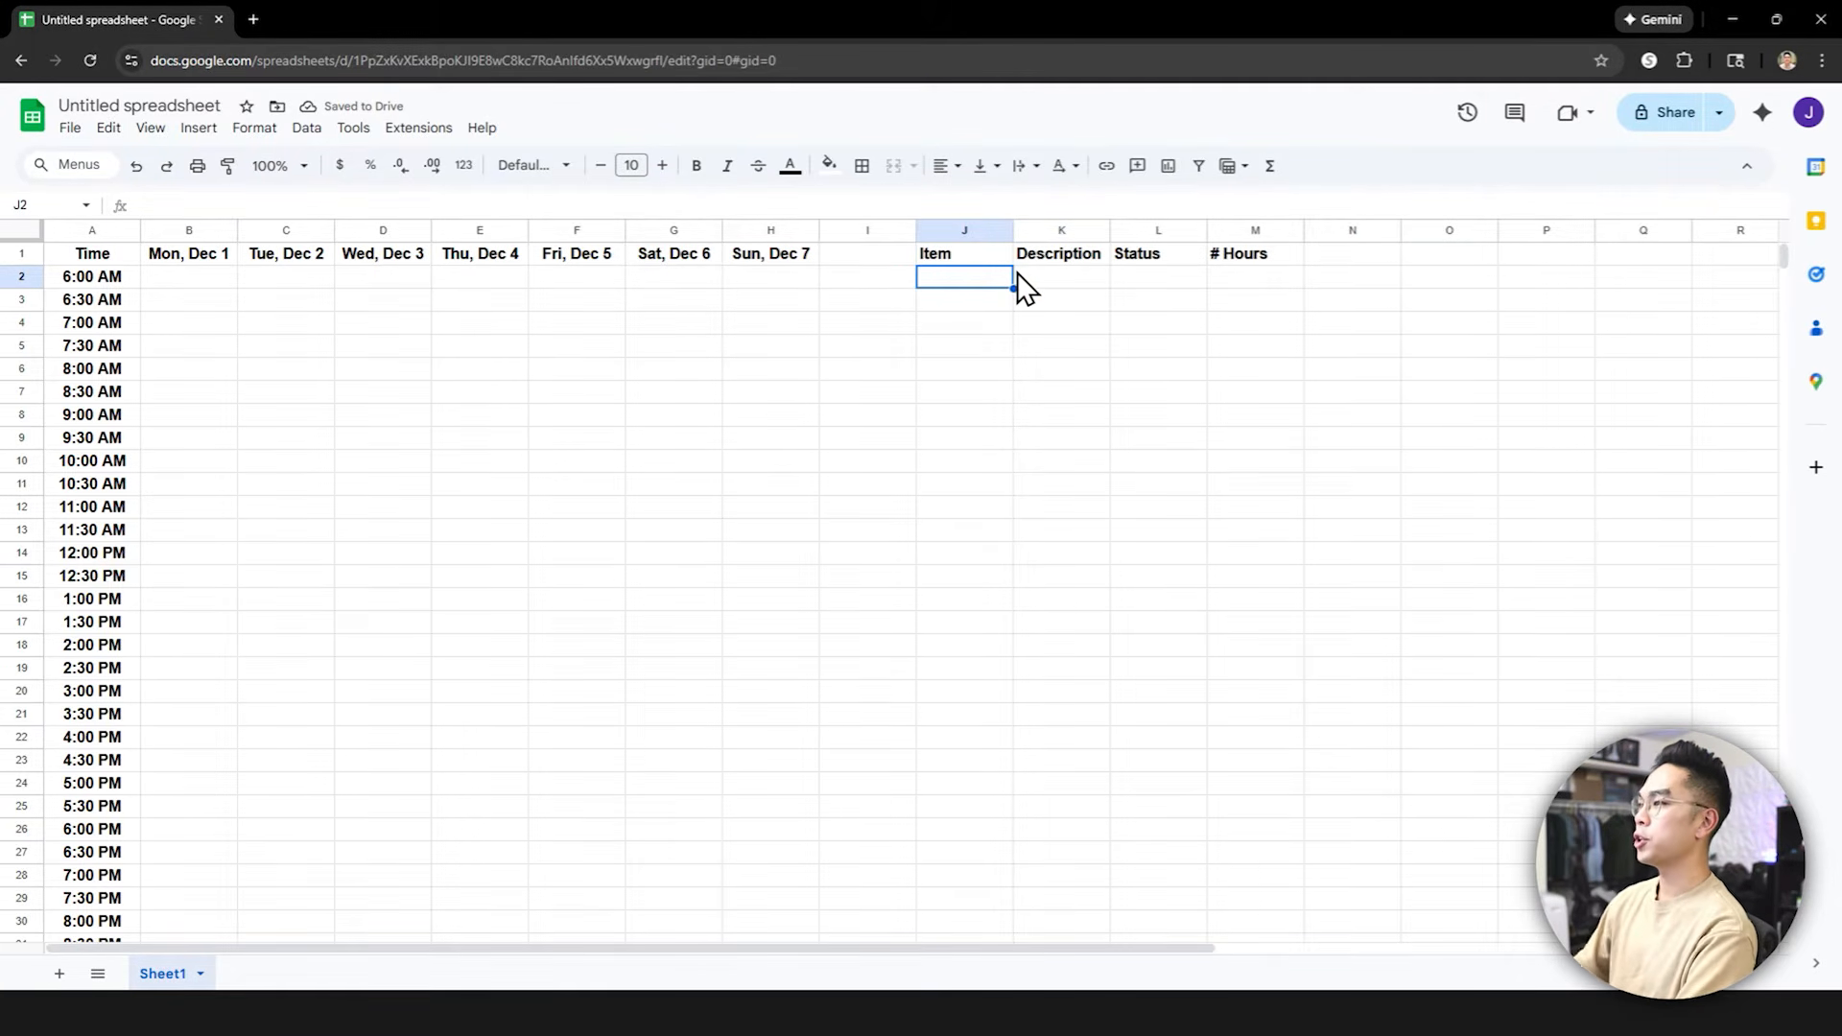
Widen the Item, Description and Status columns, making Description by far the widest
left_click_drag(1110, 230, 1302, 231)
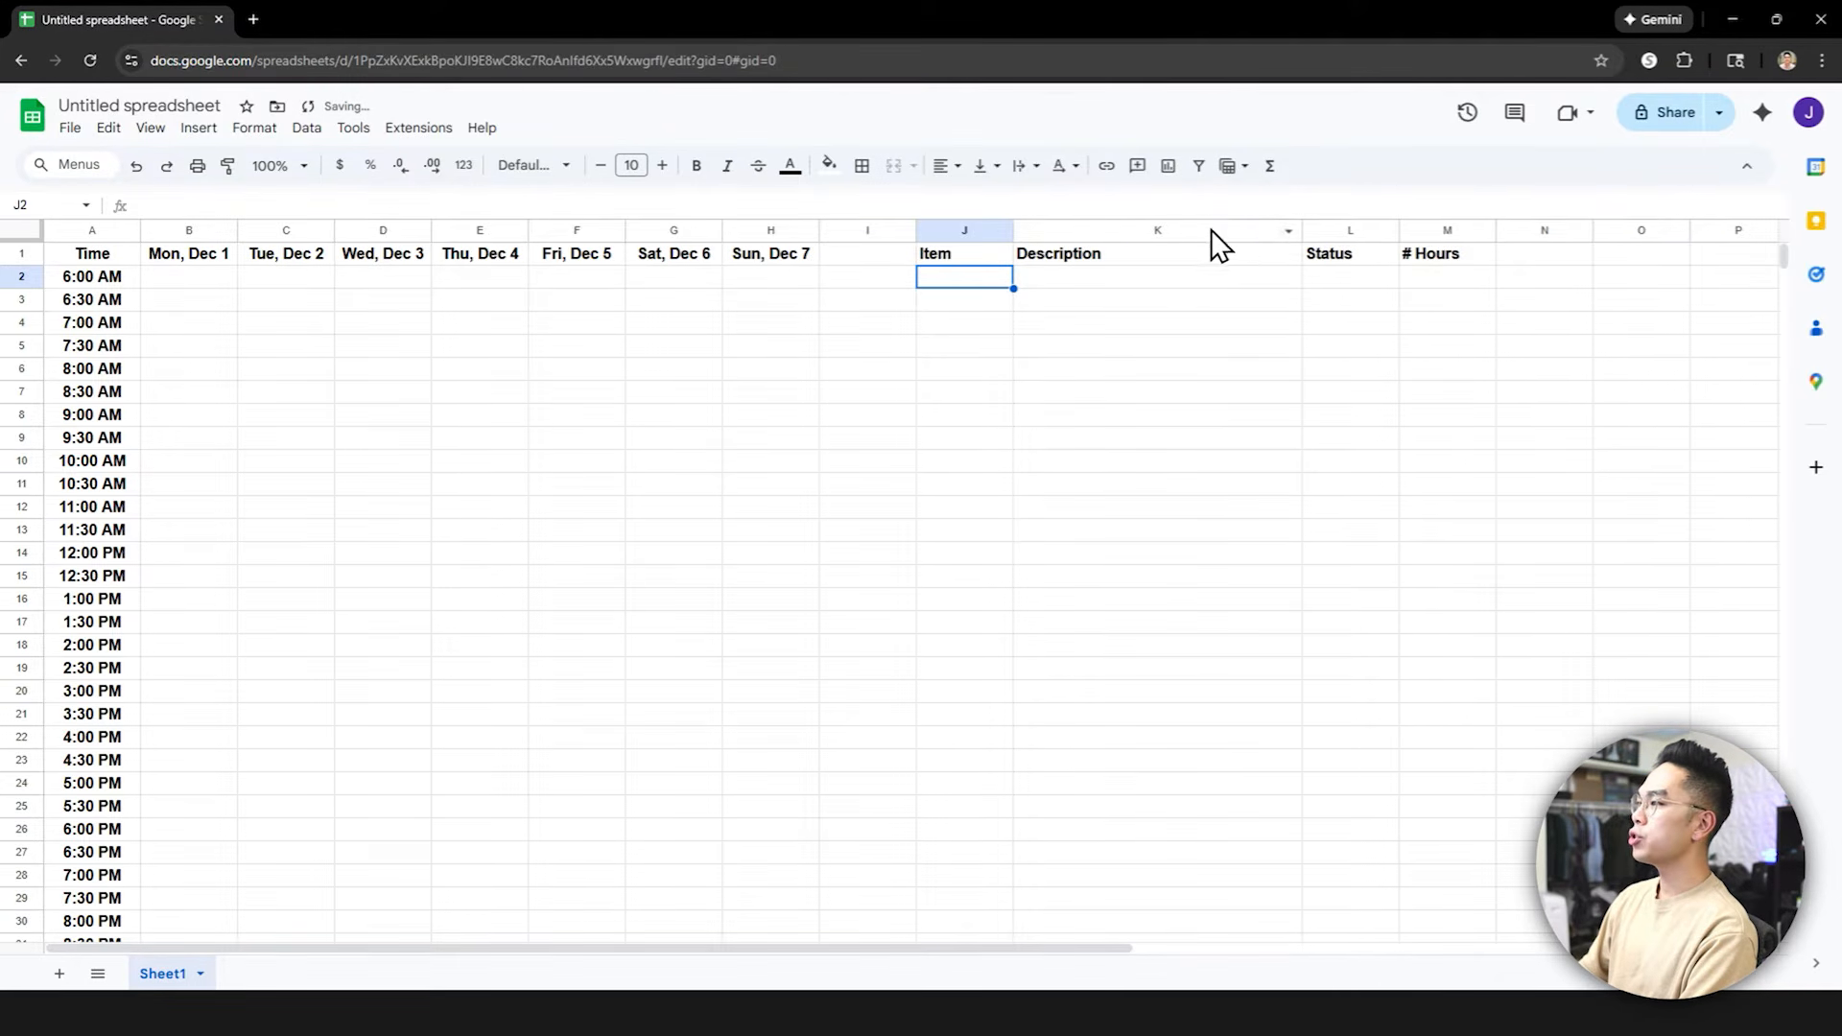
left_click_drag(1013, 230, 1049, 230)
left_click_drag(1435, 230, 1454, 230)
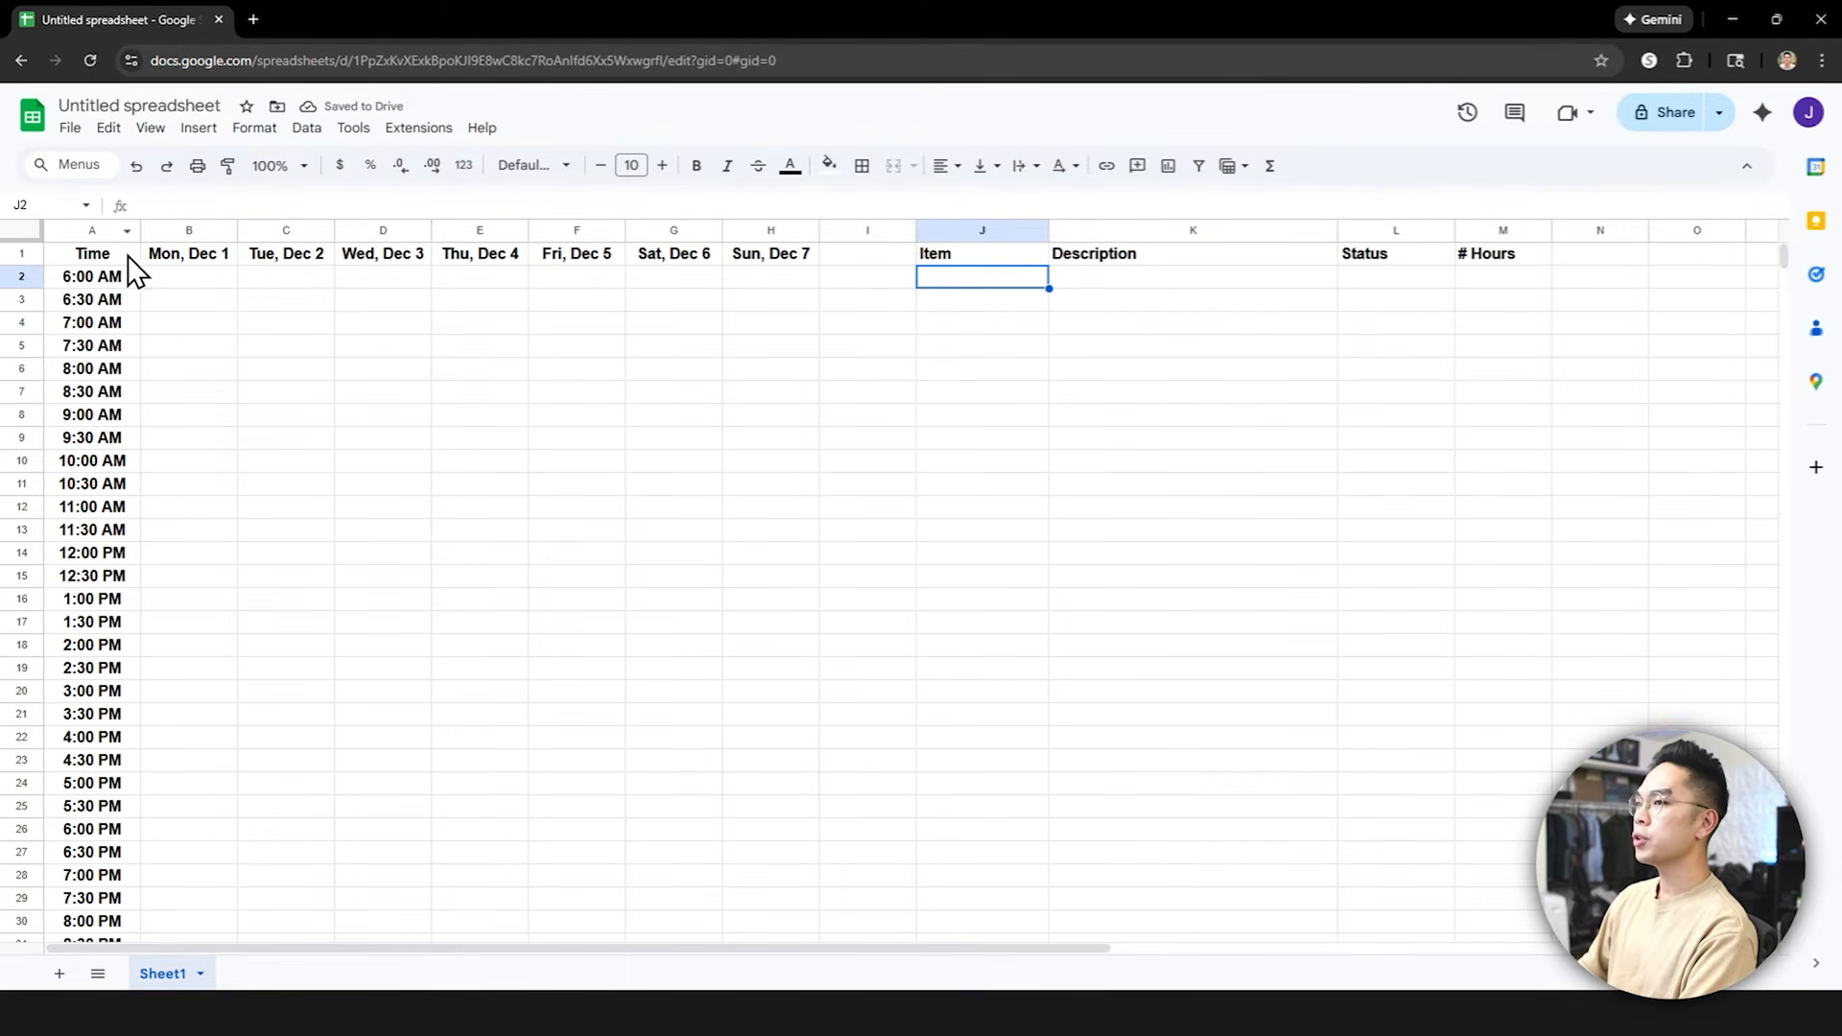
Center-align all headers in row 1, including Item, Description, Status and # Hours
left_click(19, 254)
left_click(945, 166)
left_click(977, 201)
left_click(1190, 285)
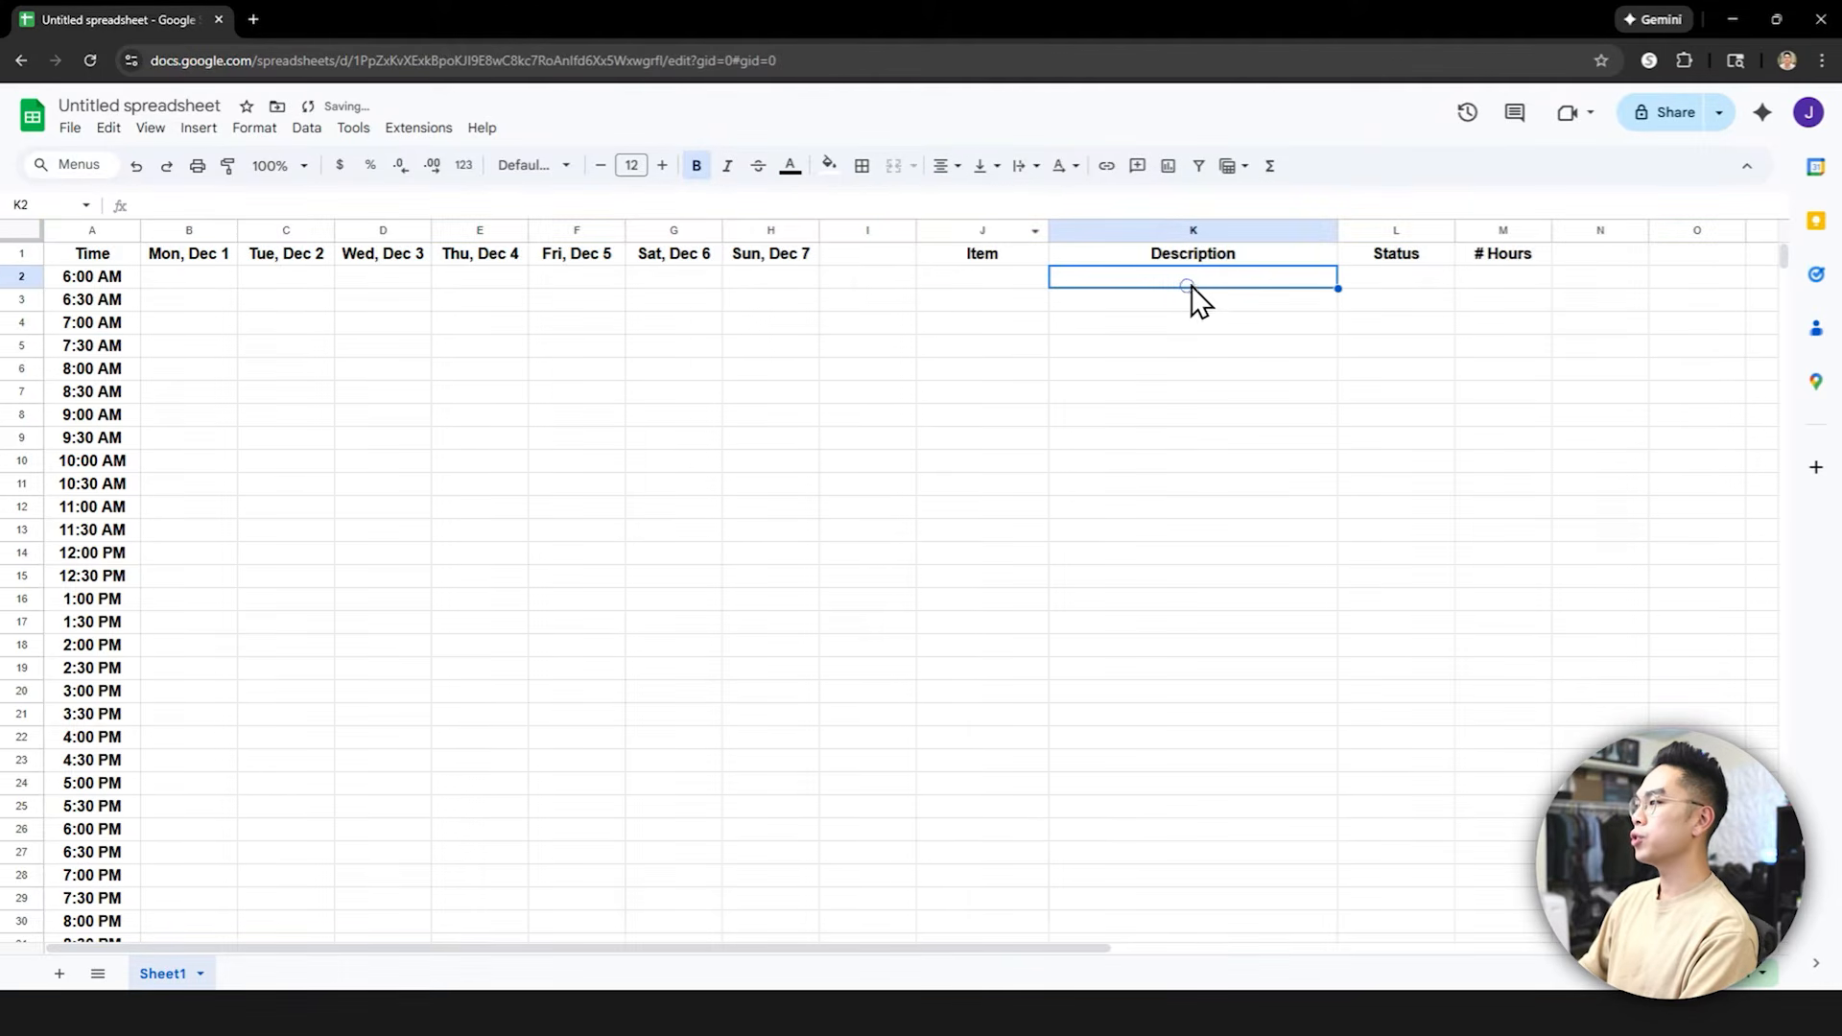
left_click(20, 253)
left_click(946, 167)
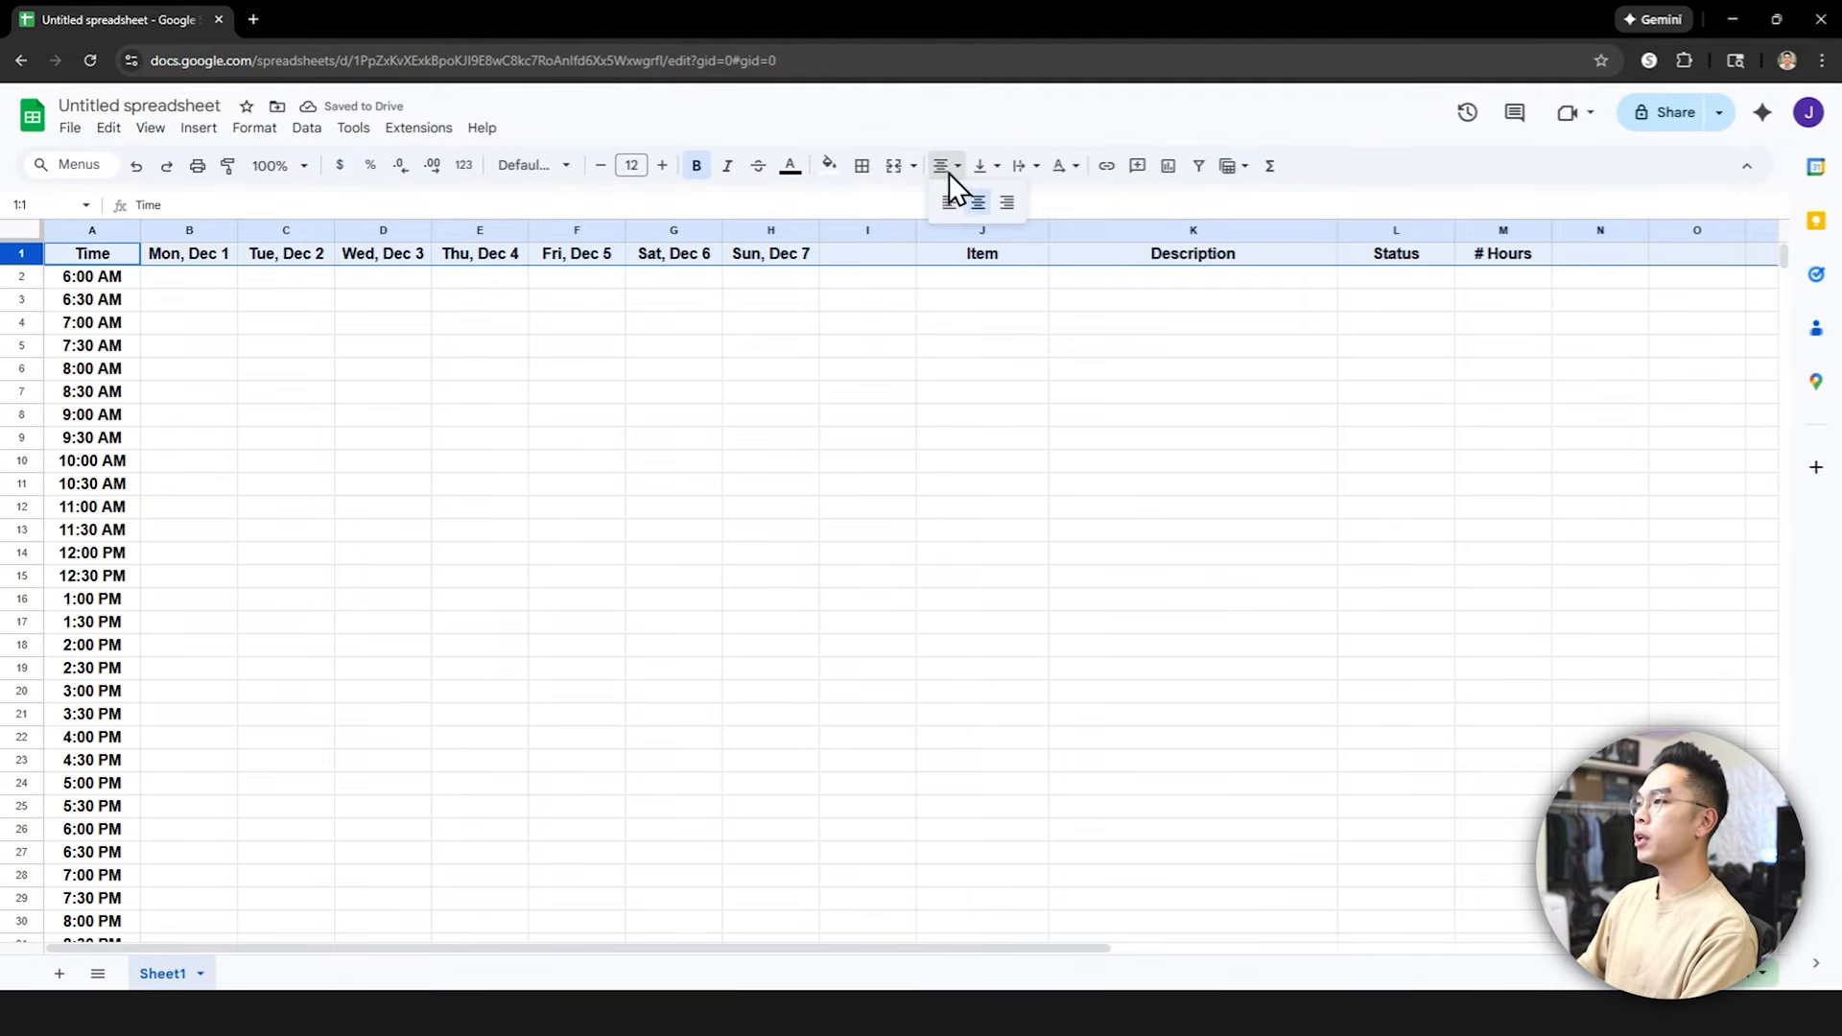
left_click(977, 202)
left_click(1392, 269)
left_click(1020, 256)
left_click(1102, 255)
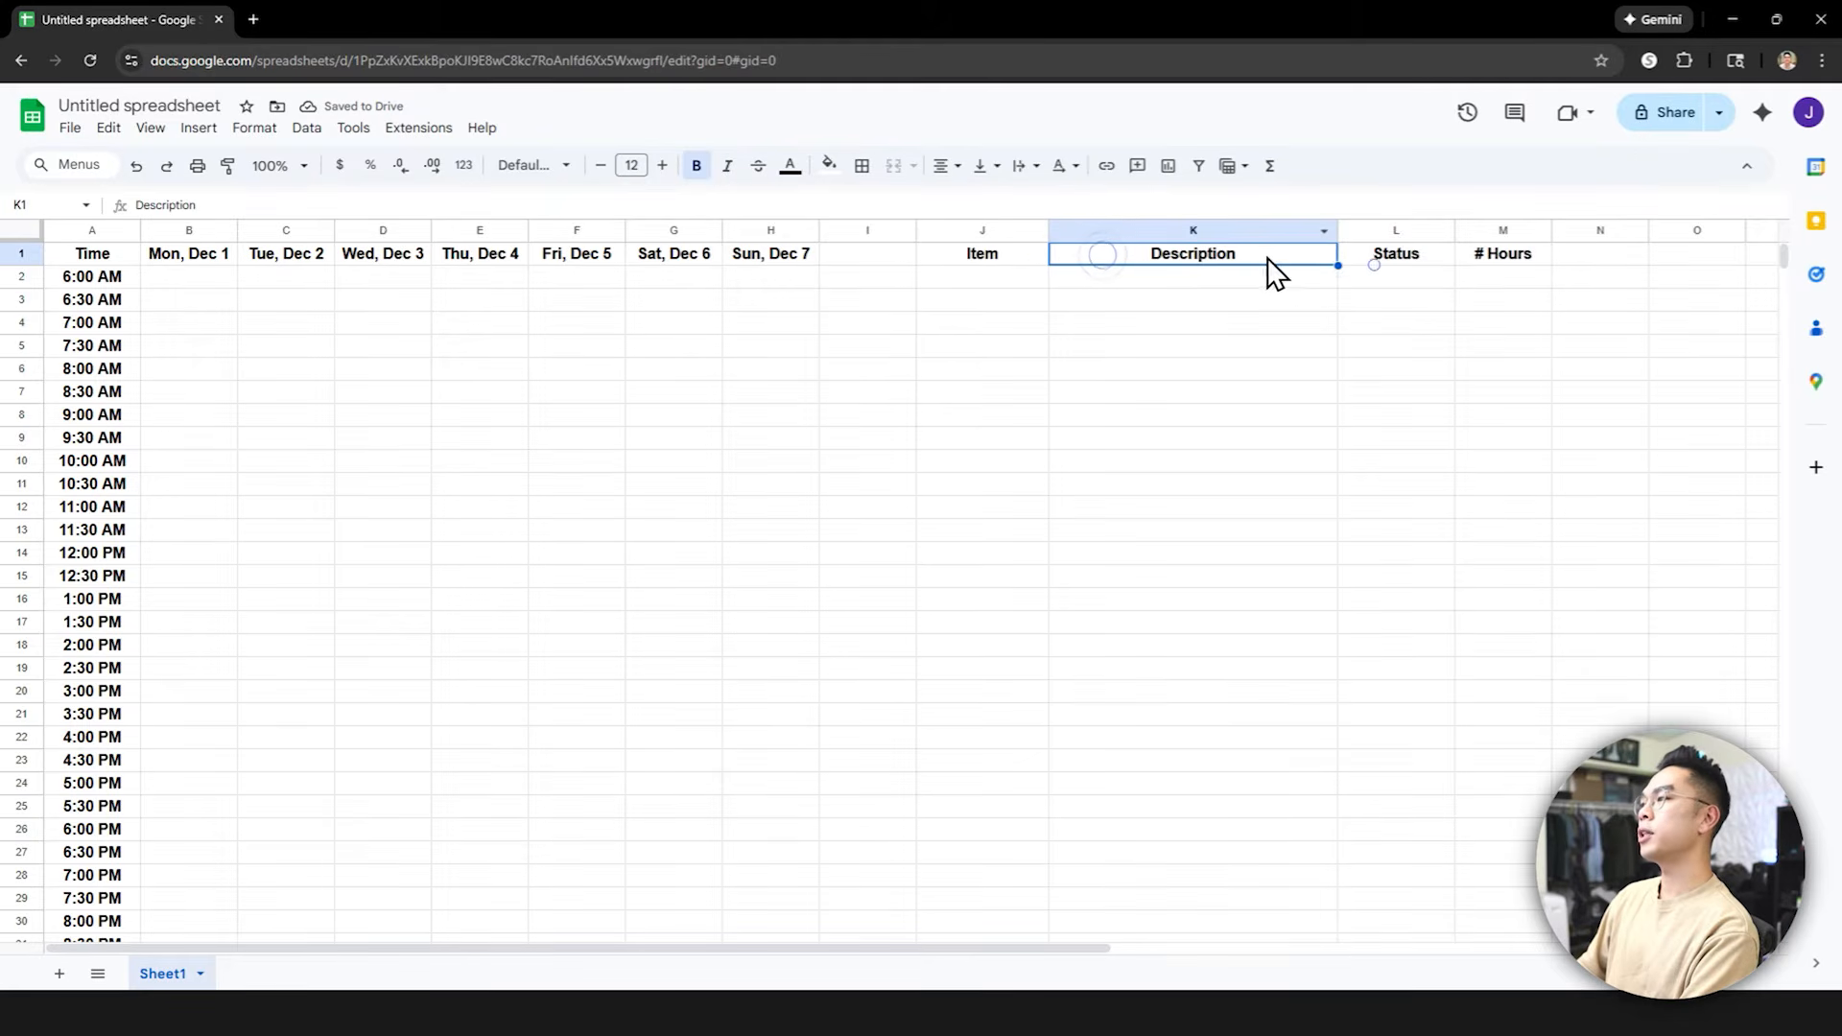
left_click(1487, 261)
Apply alternating colors to the schedule range A1:H38 using the yellow default style with the header option enabled
left_click_drag(99, 259, 745, 728)
scroll(547, 320, "down", 4)
scroll(755, 635, "up", 5)
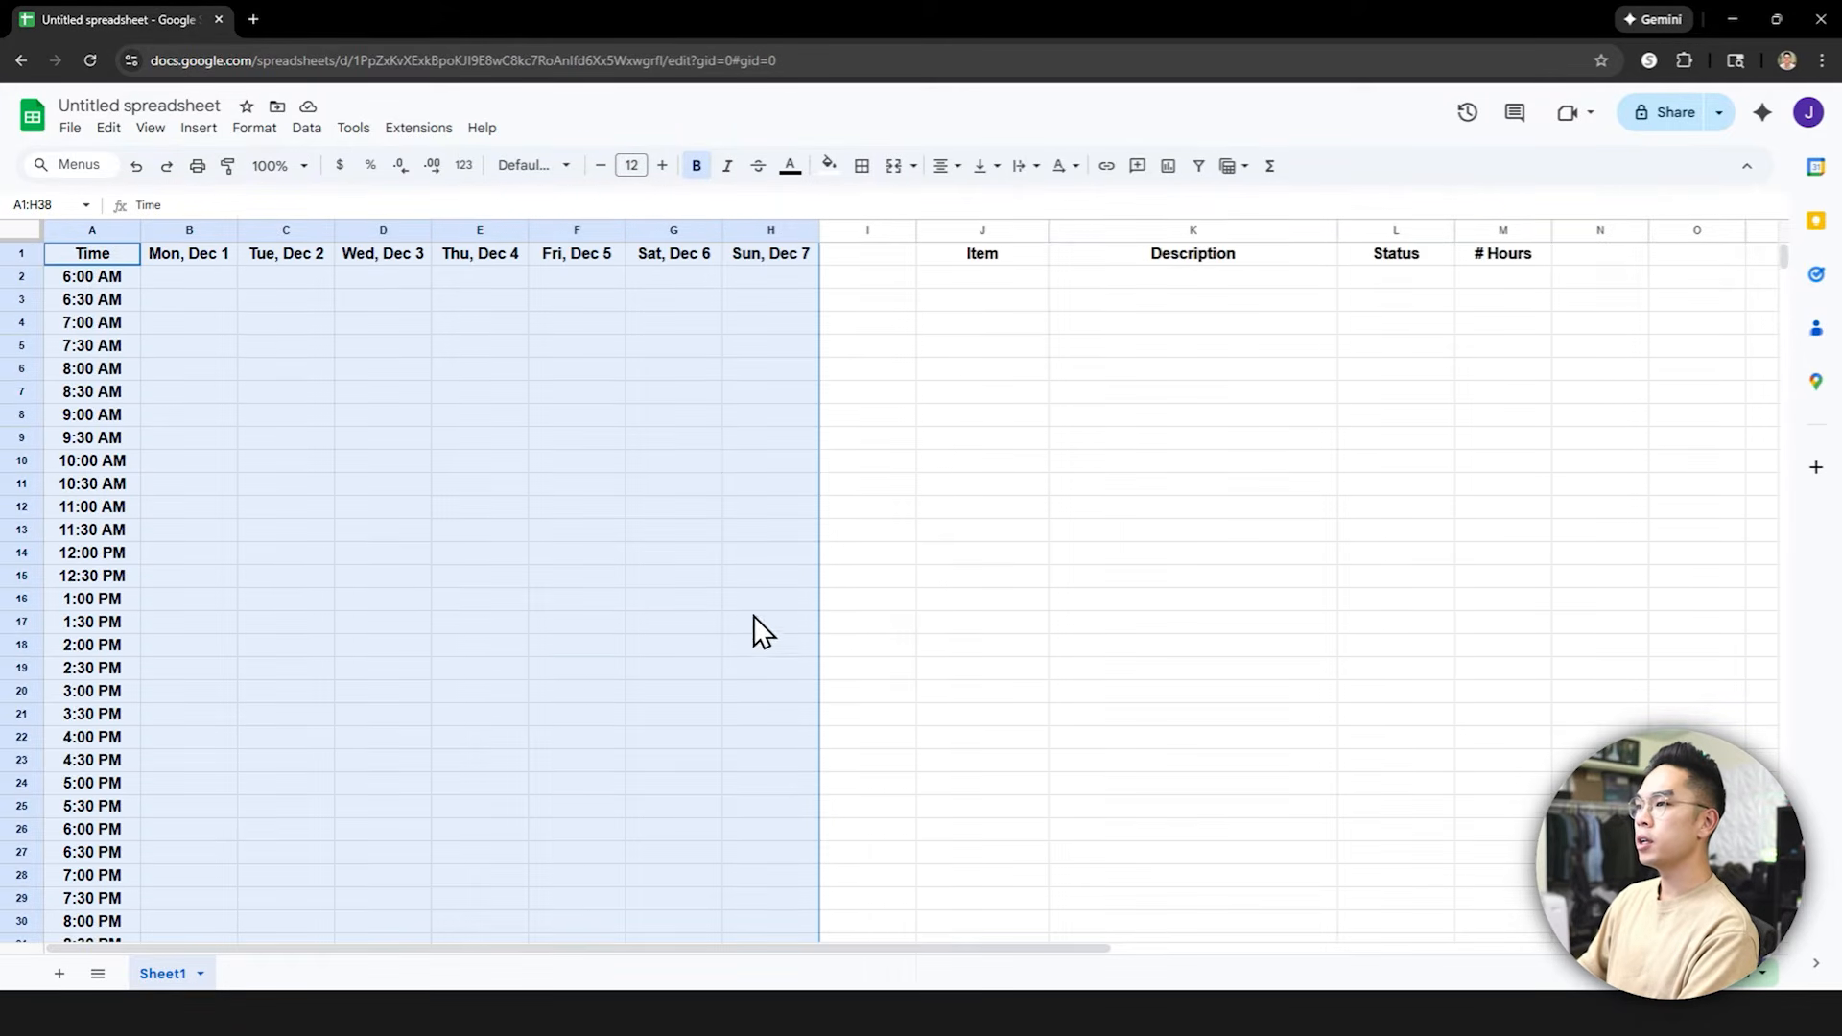
scroll(781, 269, "down", 8)
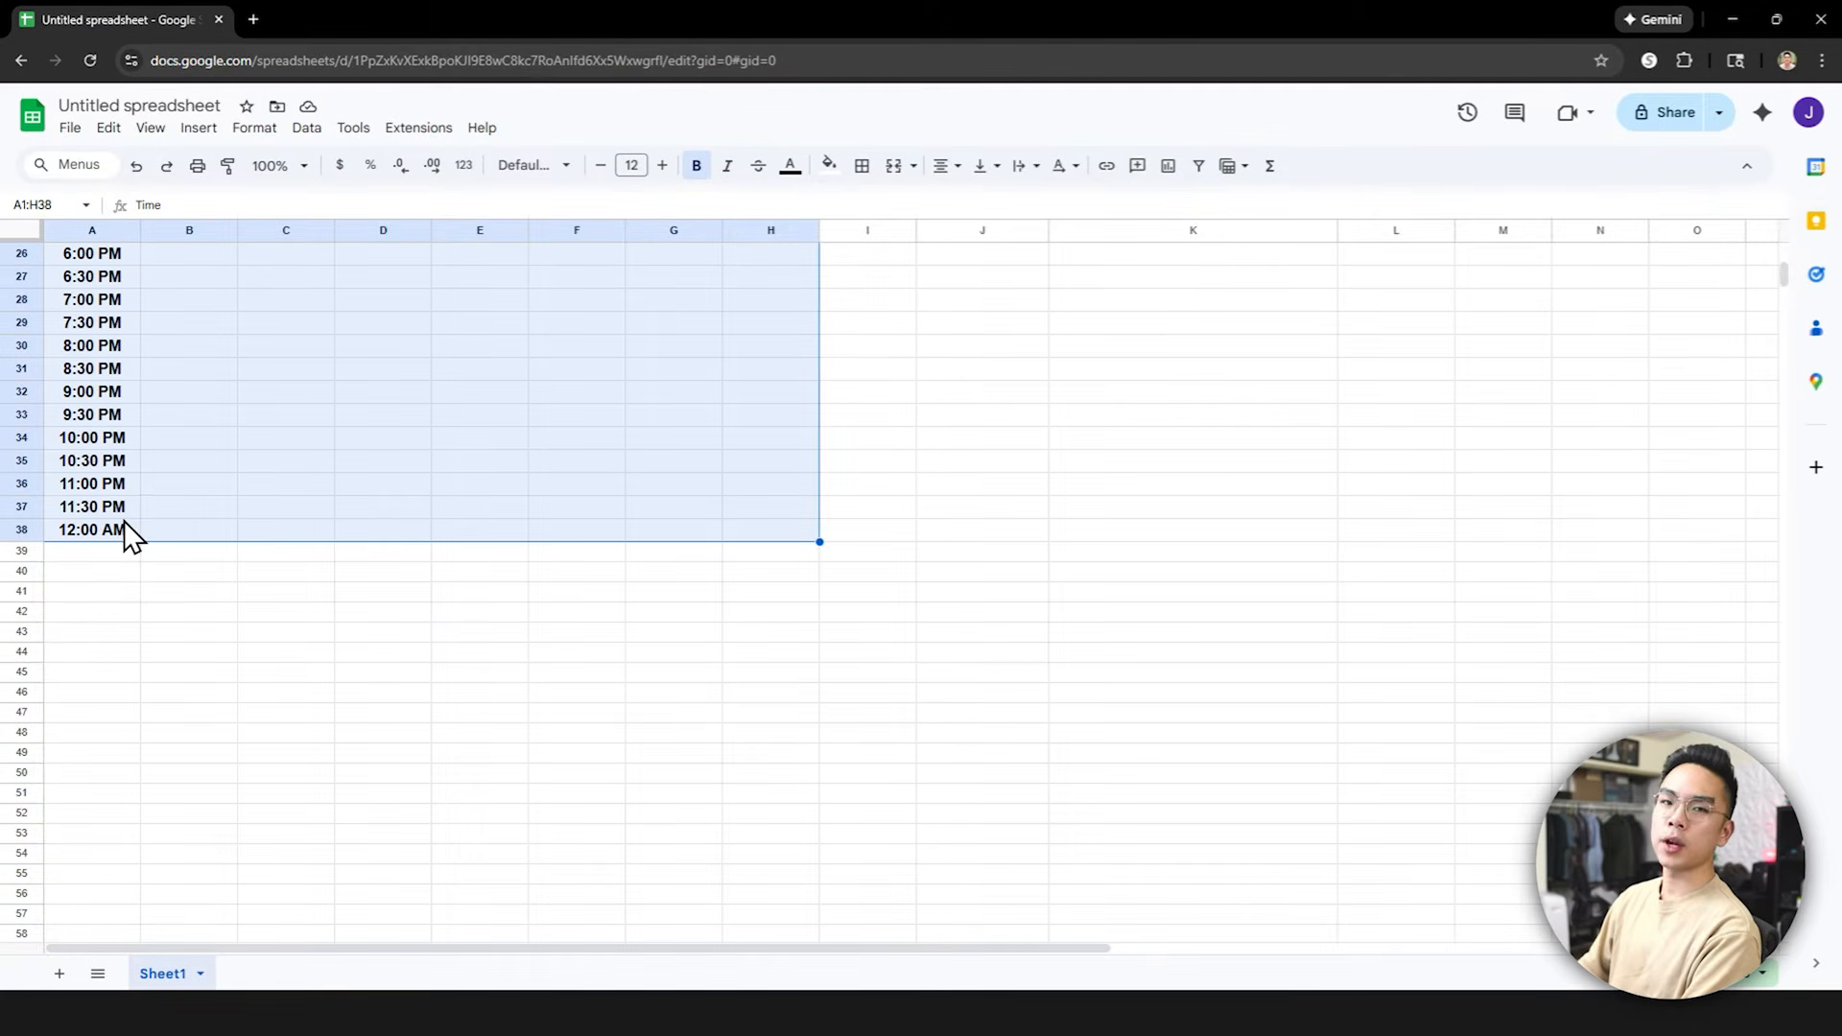
scroll(129, 536, "up", 8)
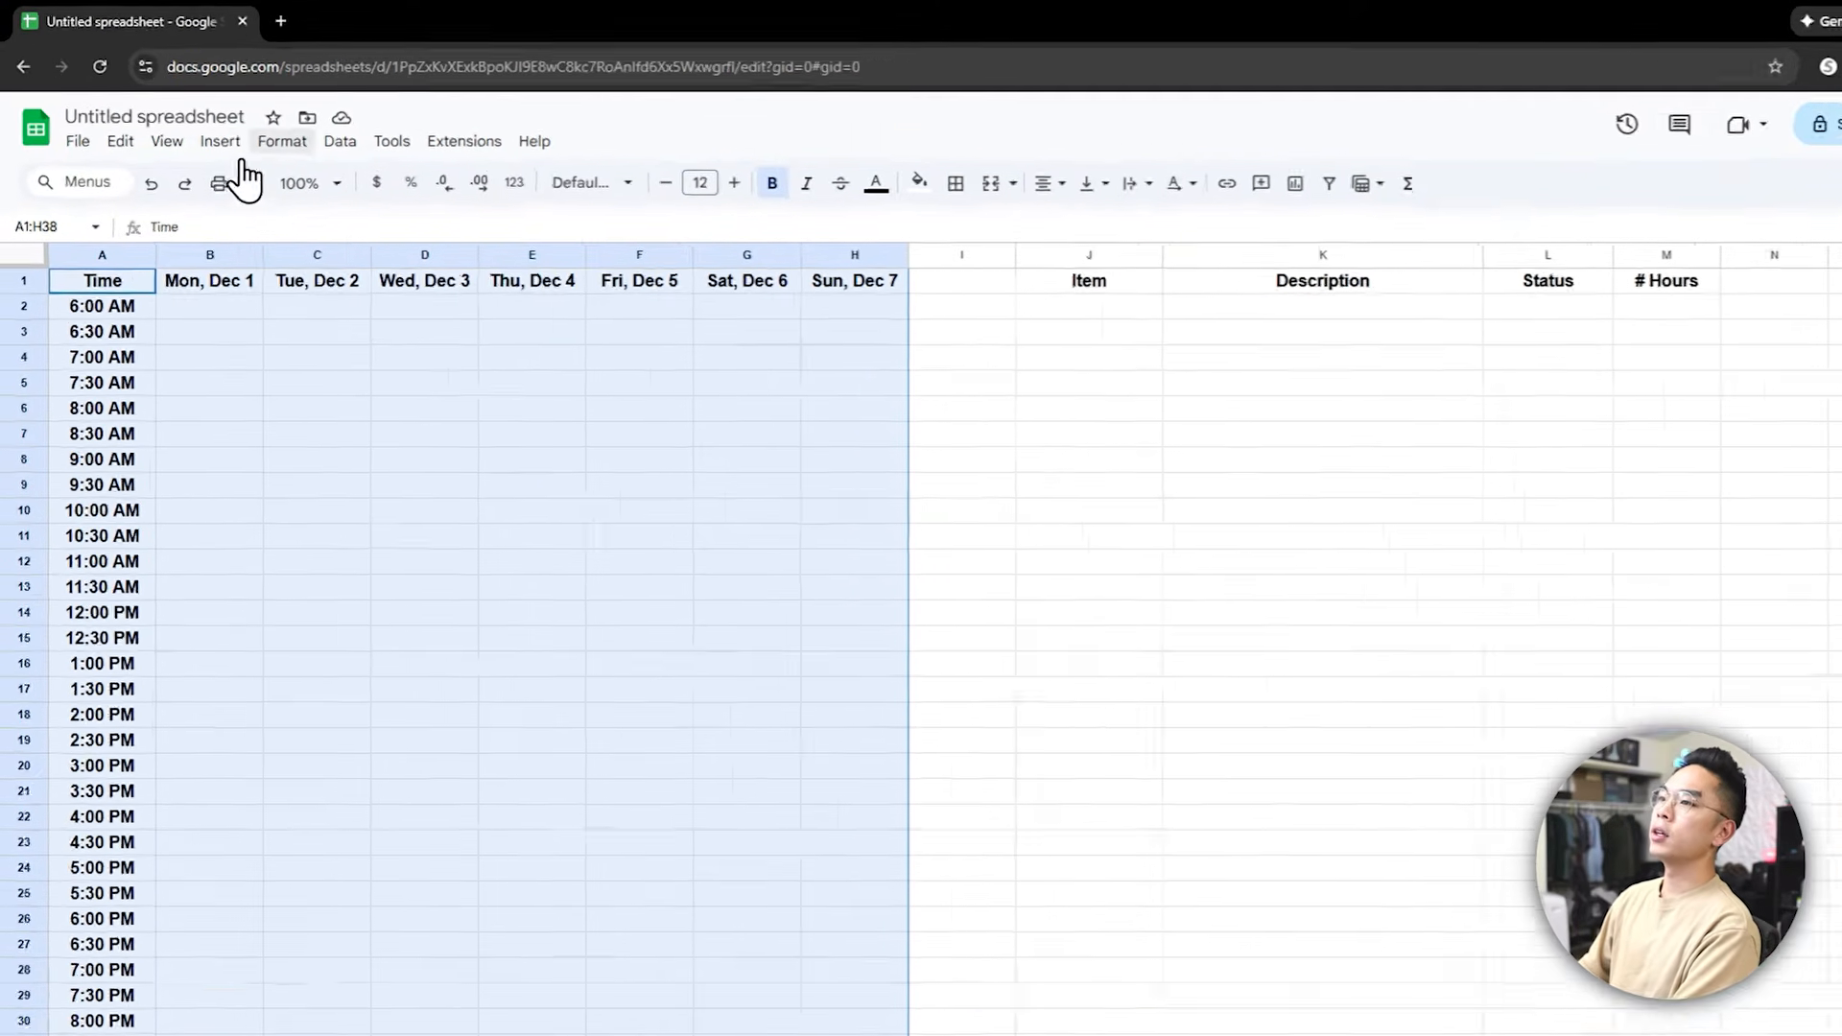
left_click(254, 128)
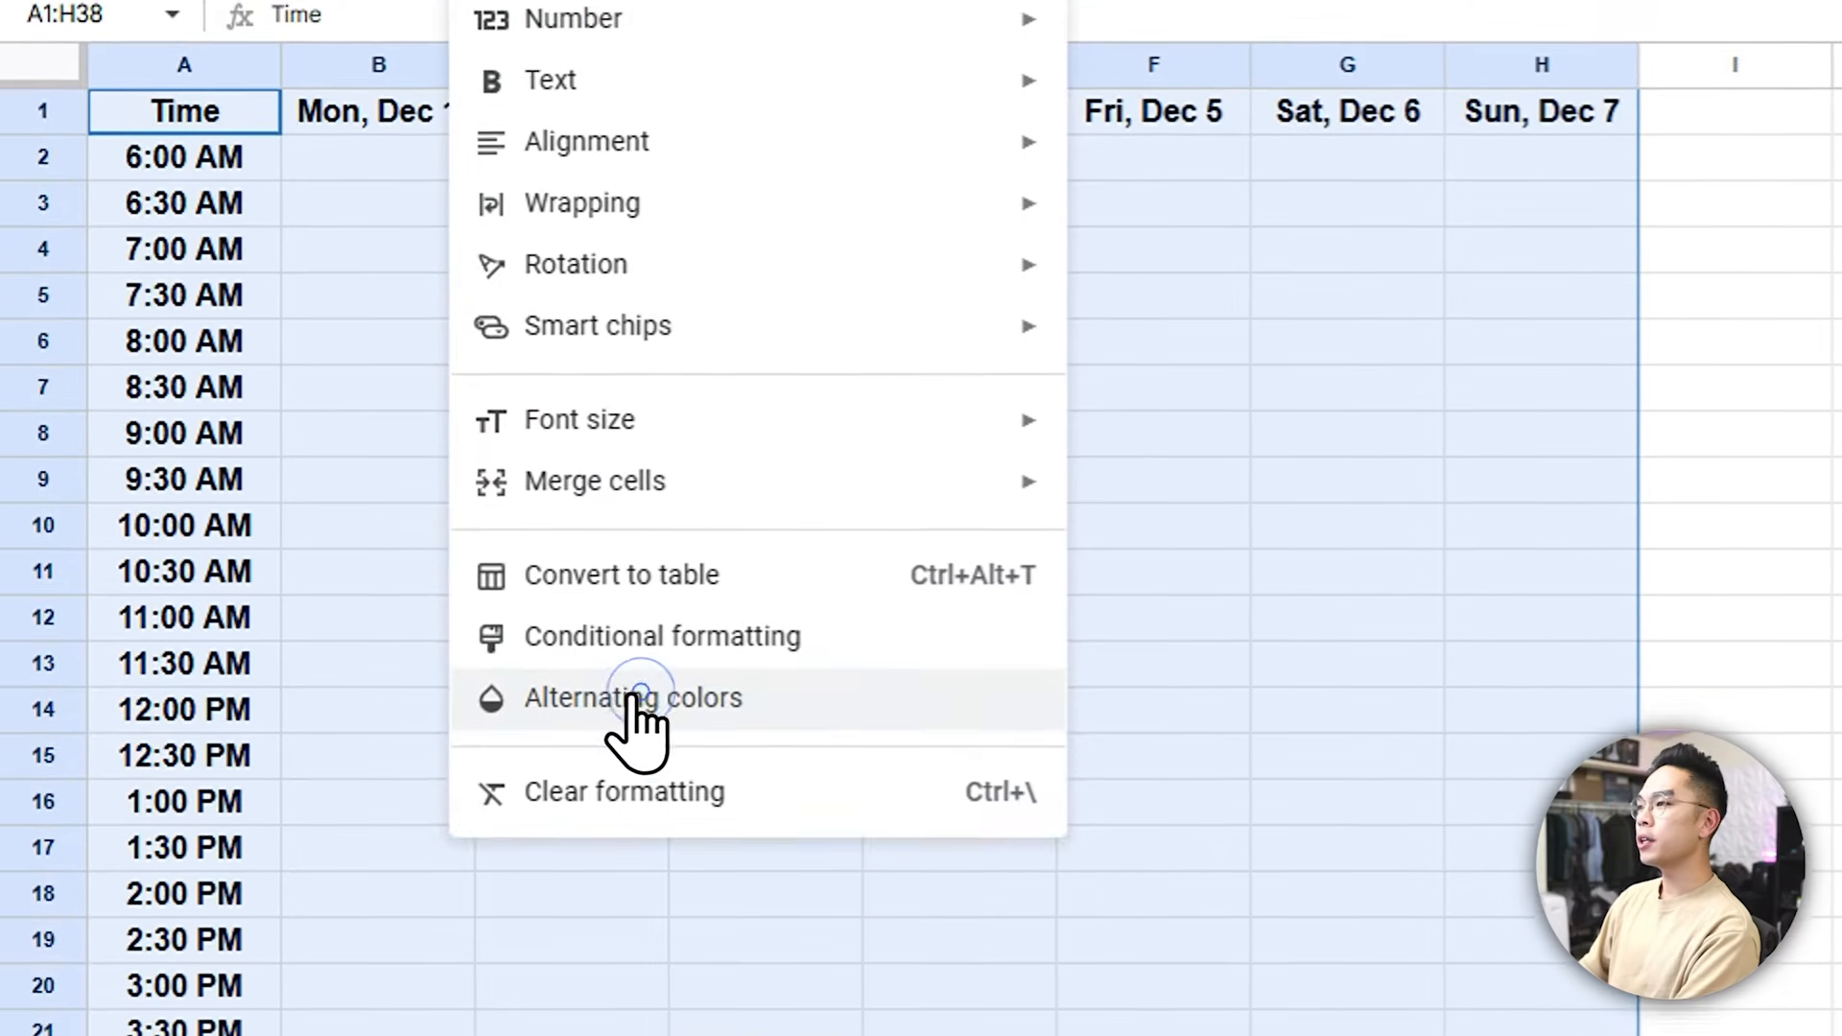
left_click(619, 907)
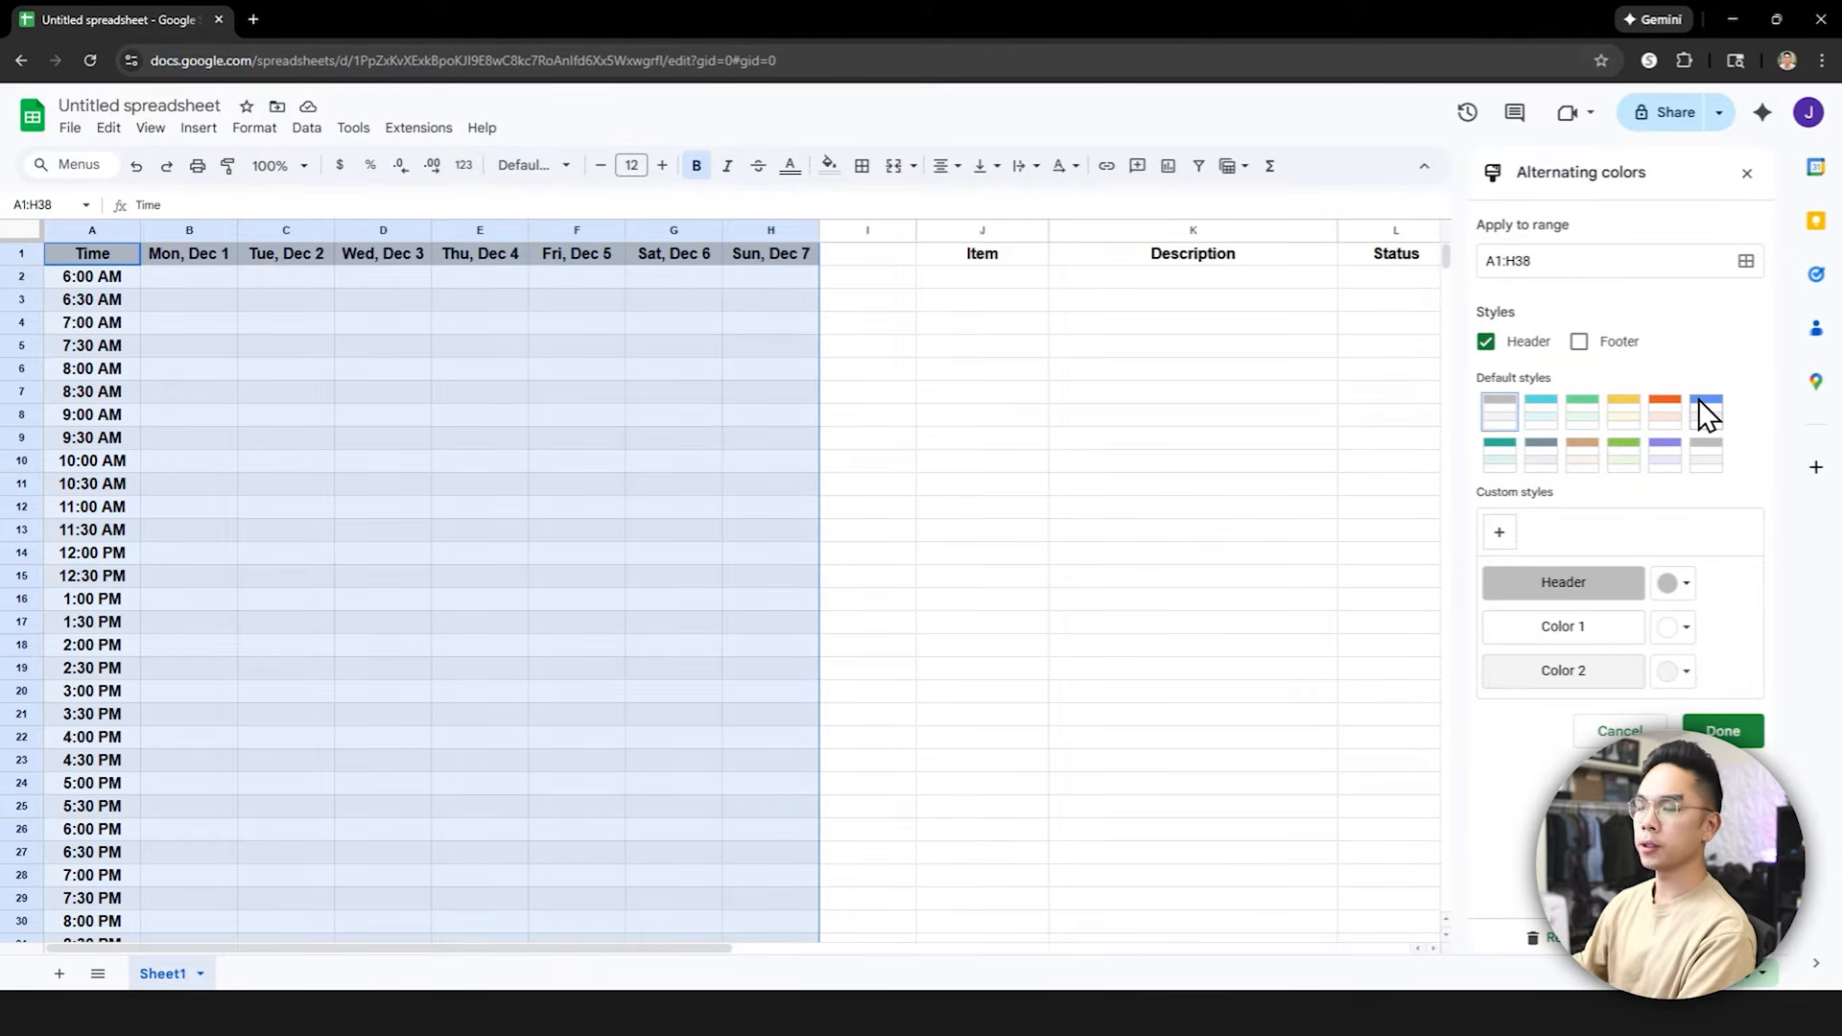
left_click(1625, 415)
left_click(1702, 412)
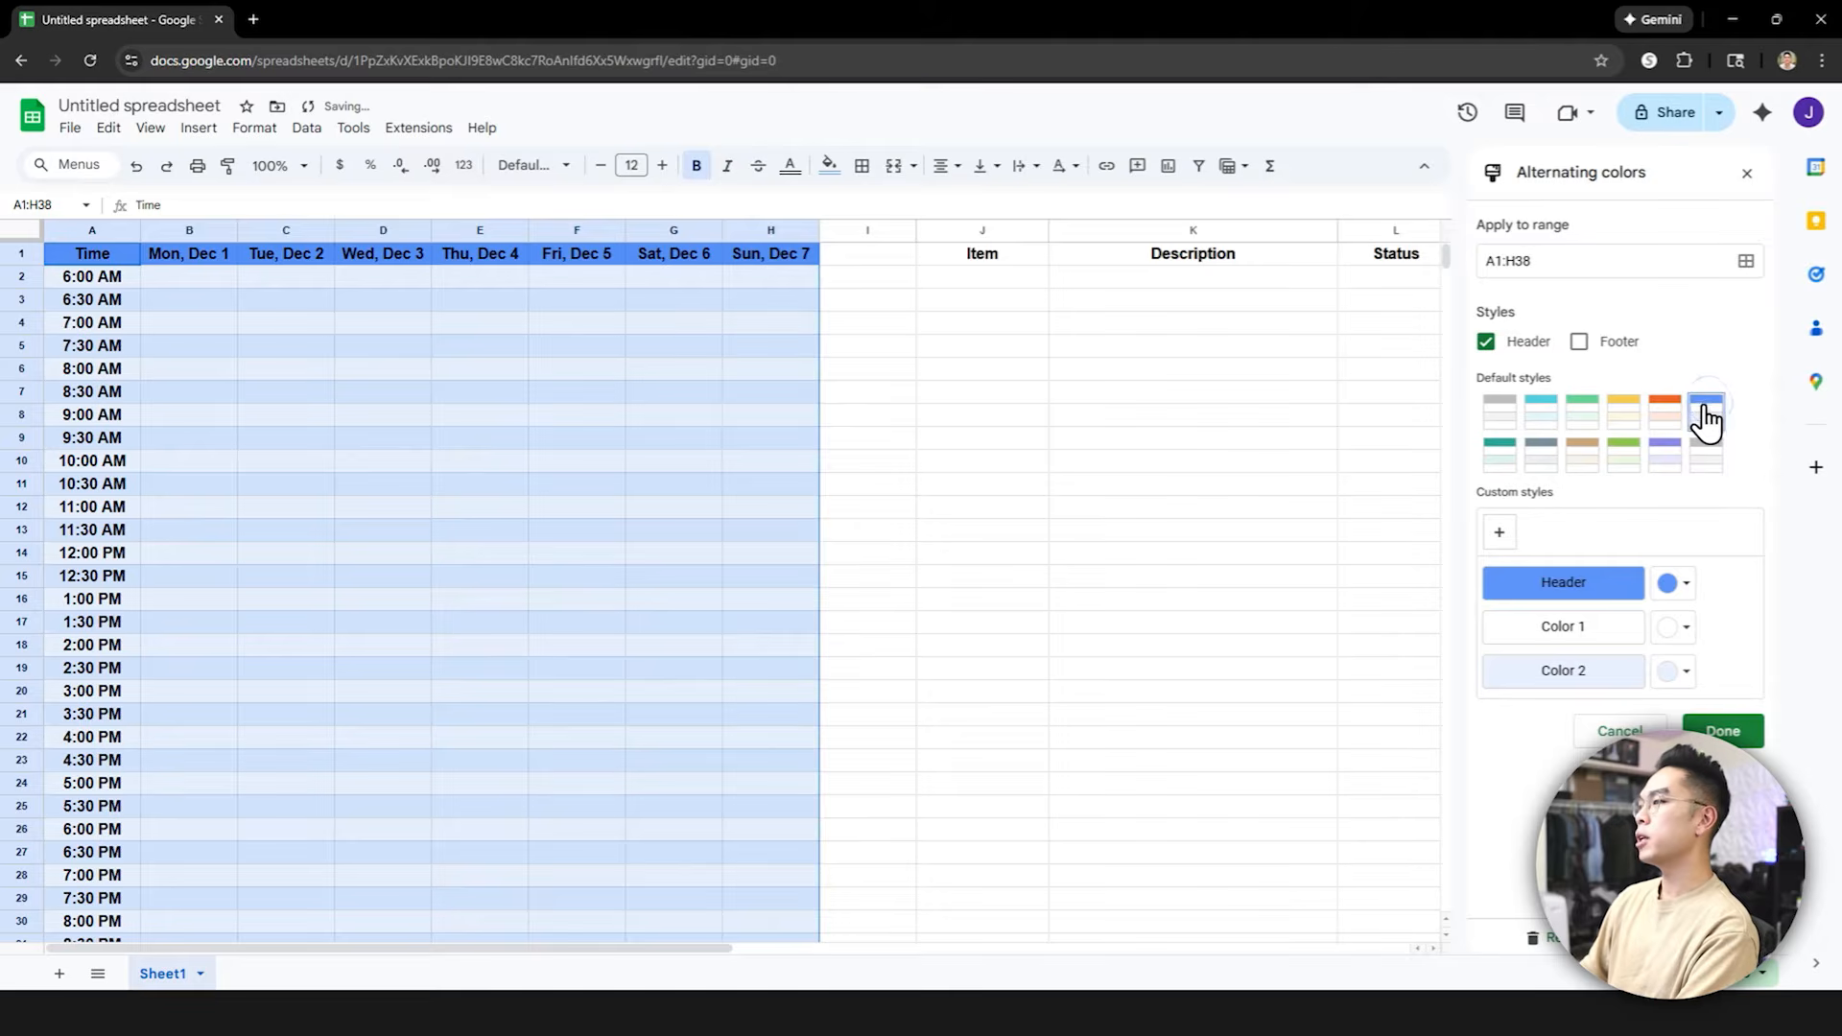
left_click(1619, 418)
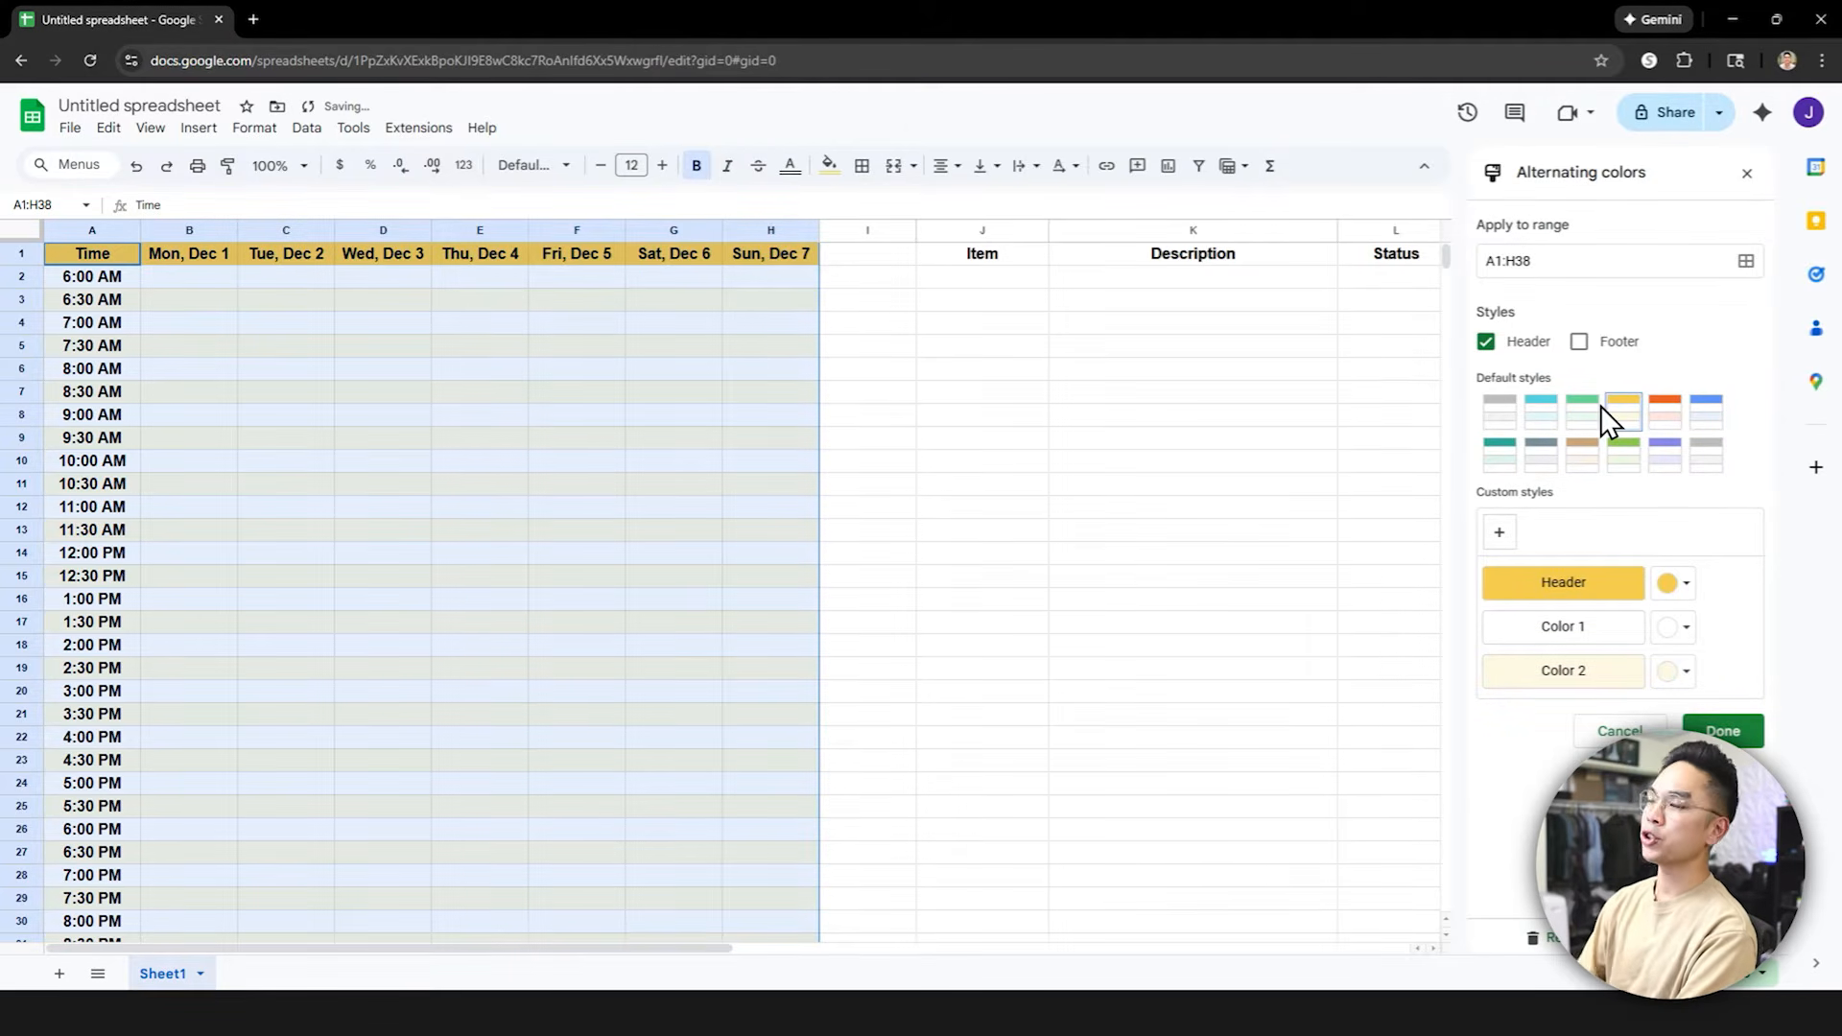
left_click(1487, 343)
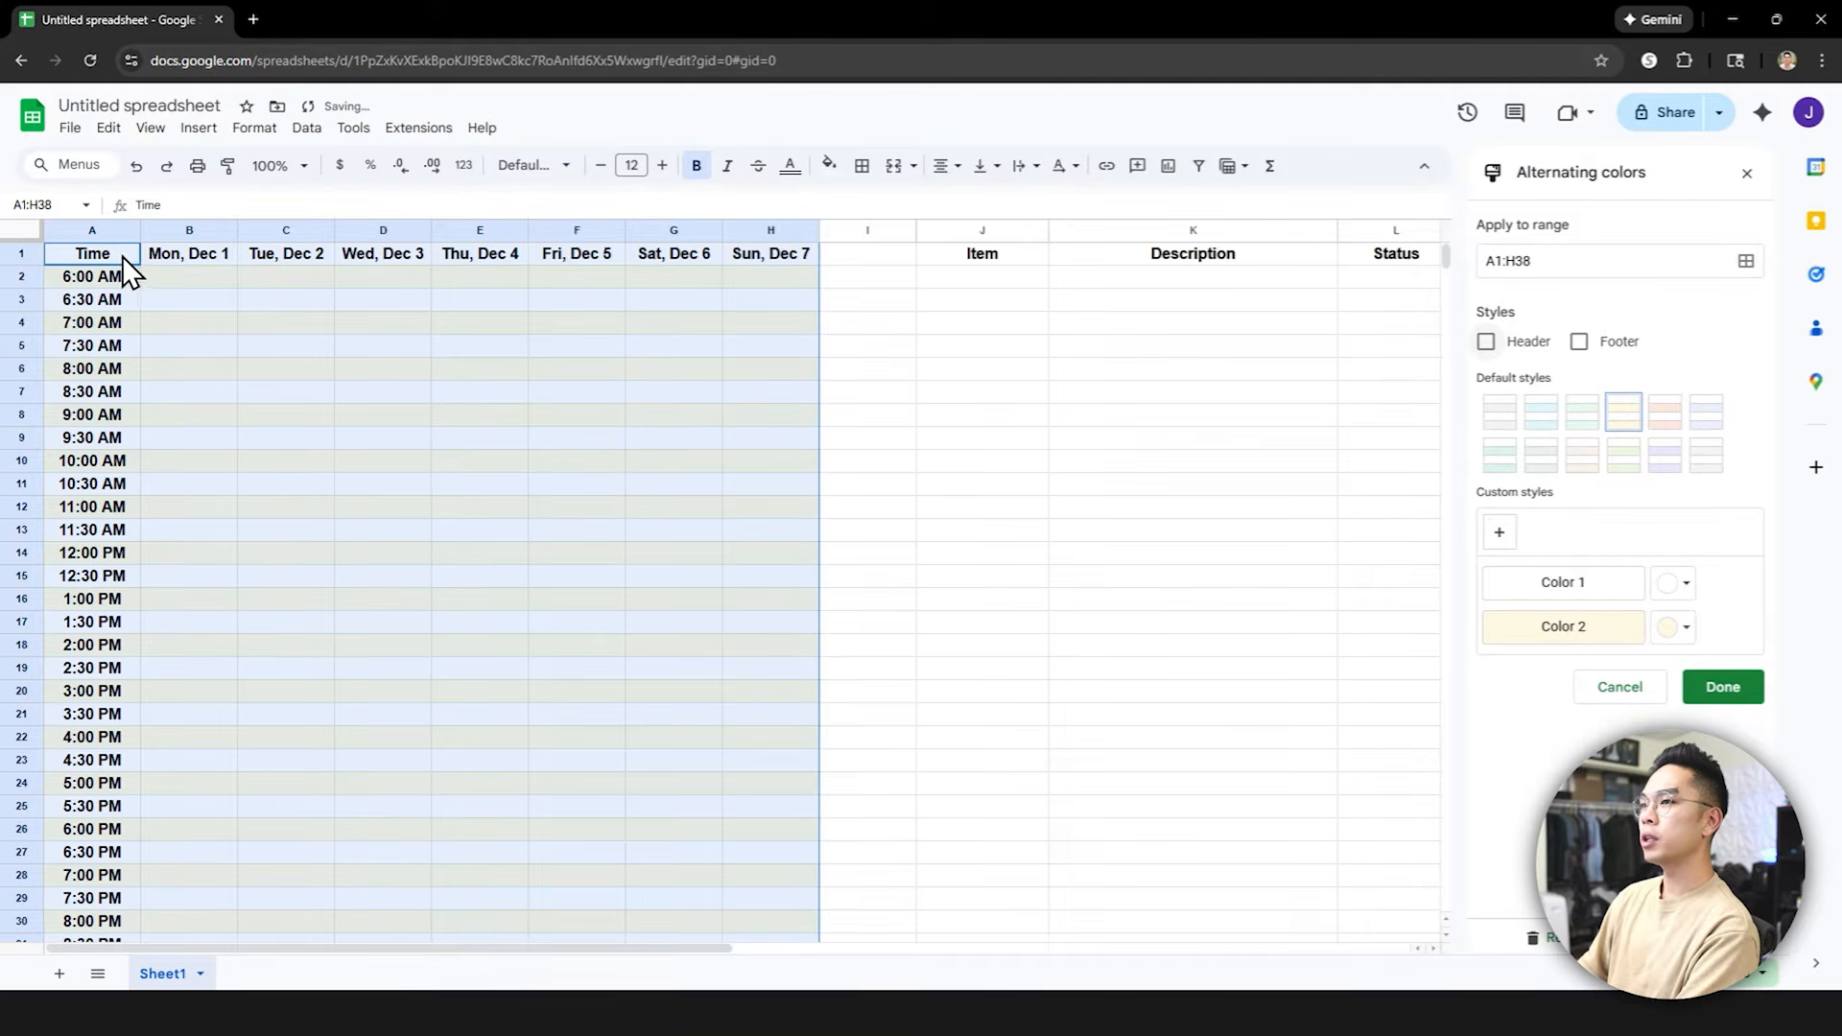
left_click(1486, 342)
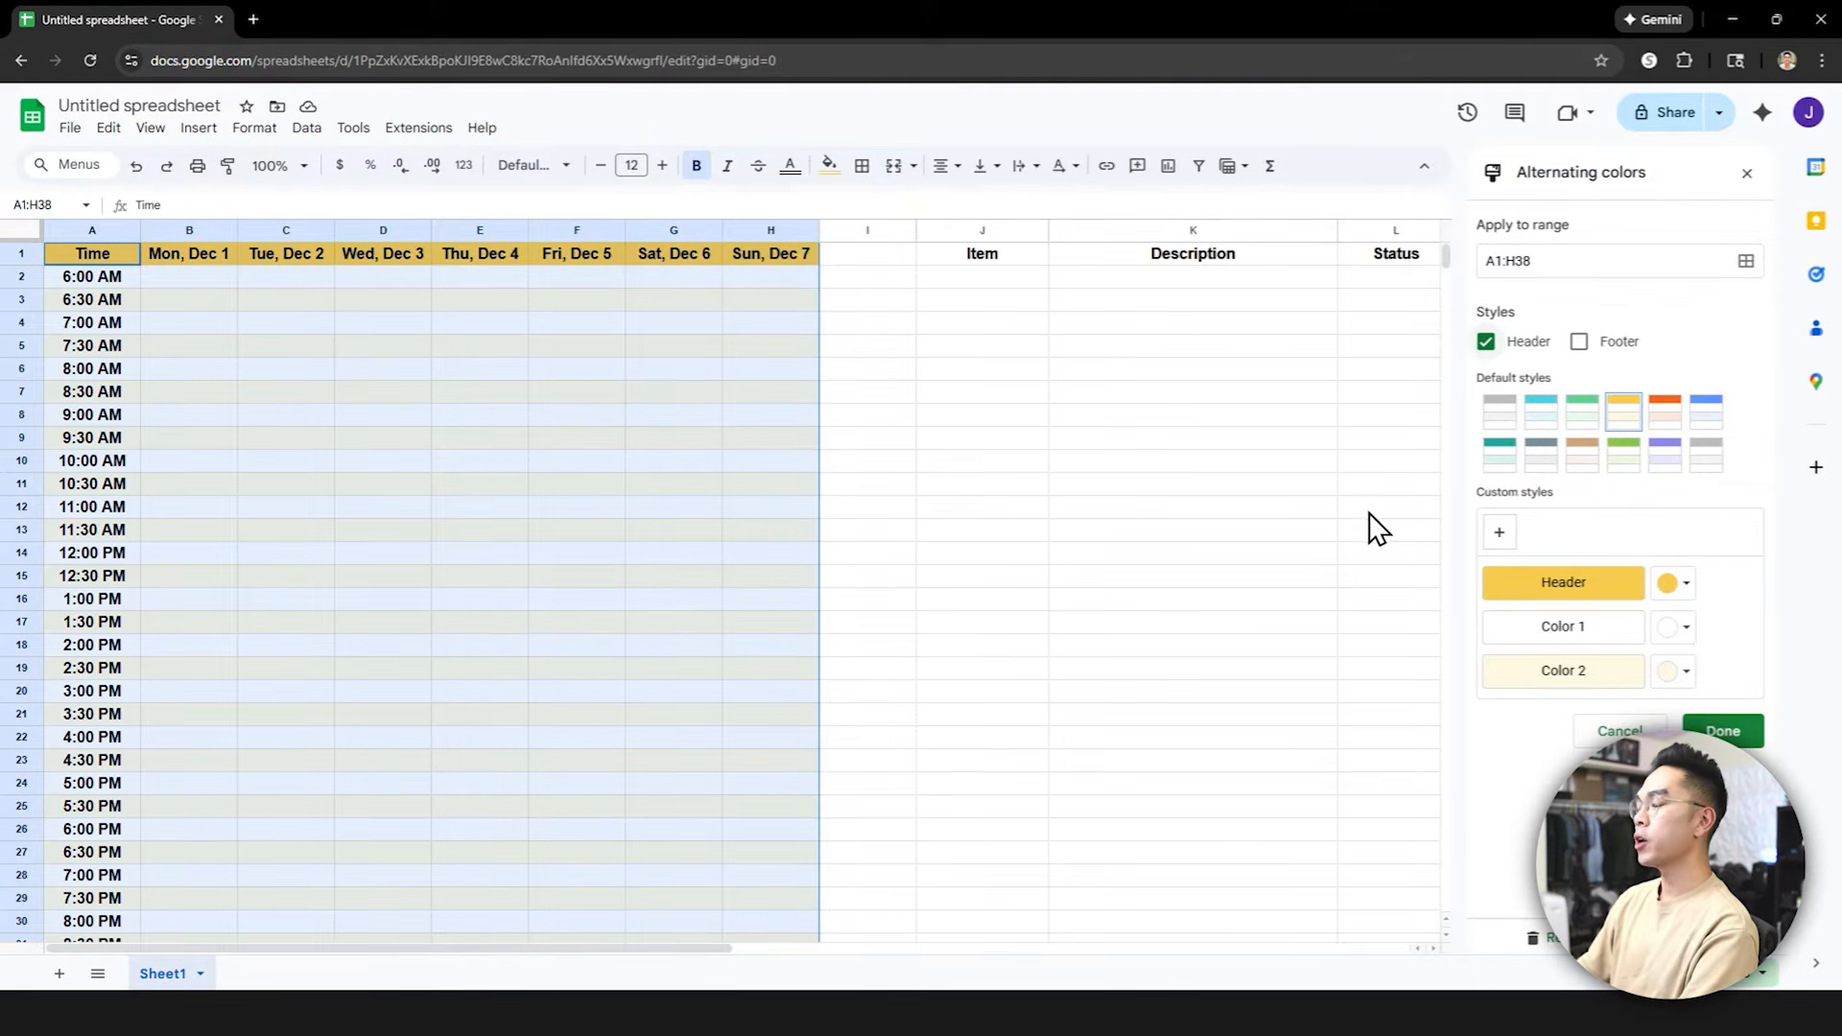
left_click(1718, 731)
Narrow the empty spacer column I and fill headers J1:M1 with the yellow sampled from the schedule's header row
left_click(868, 257)
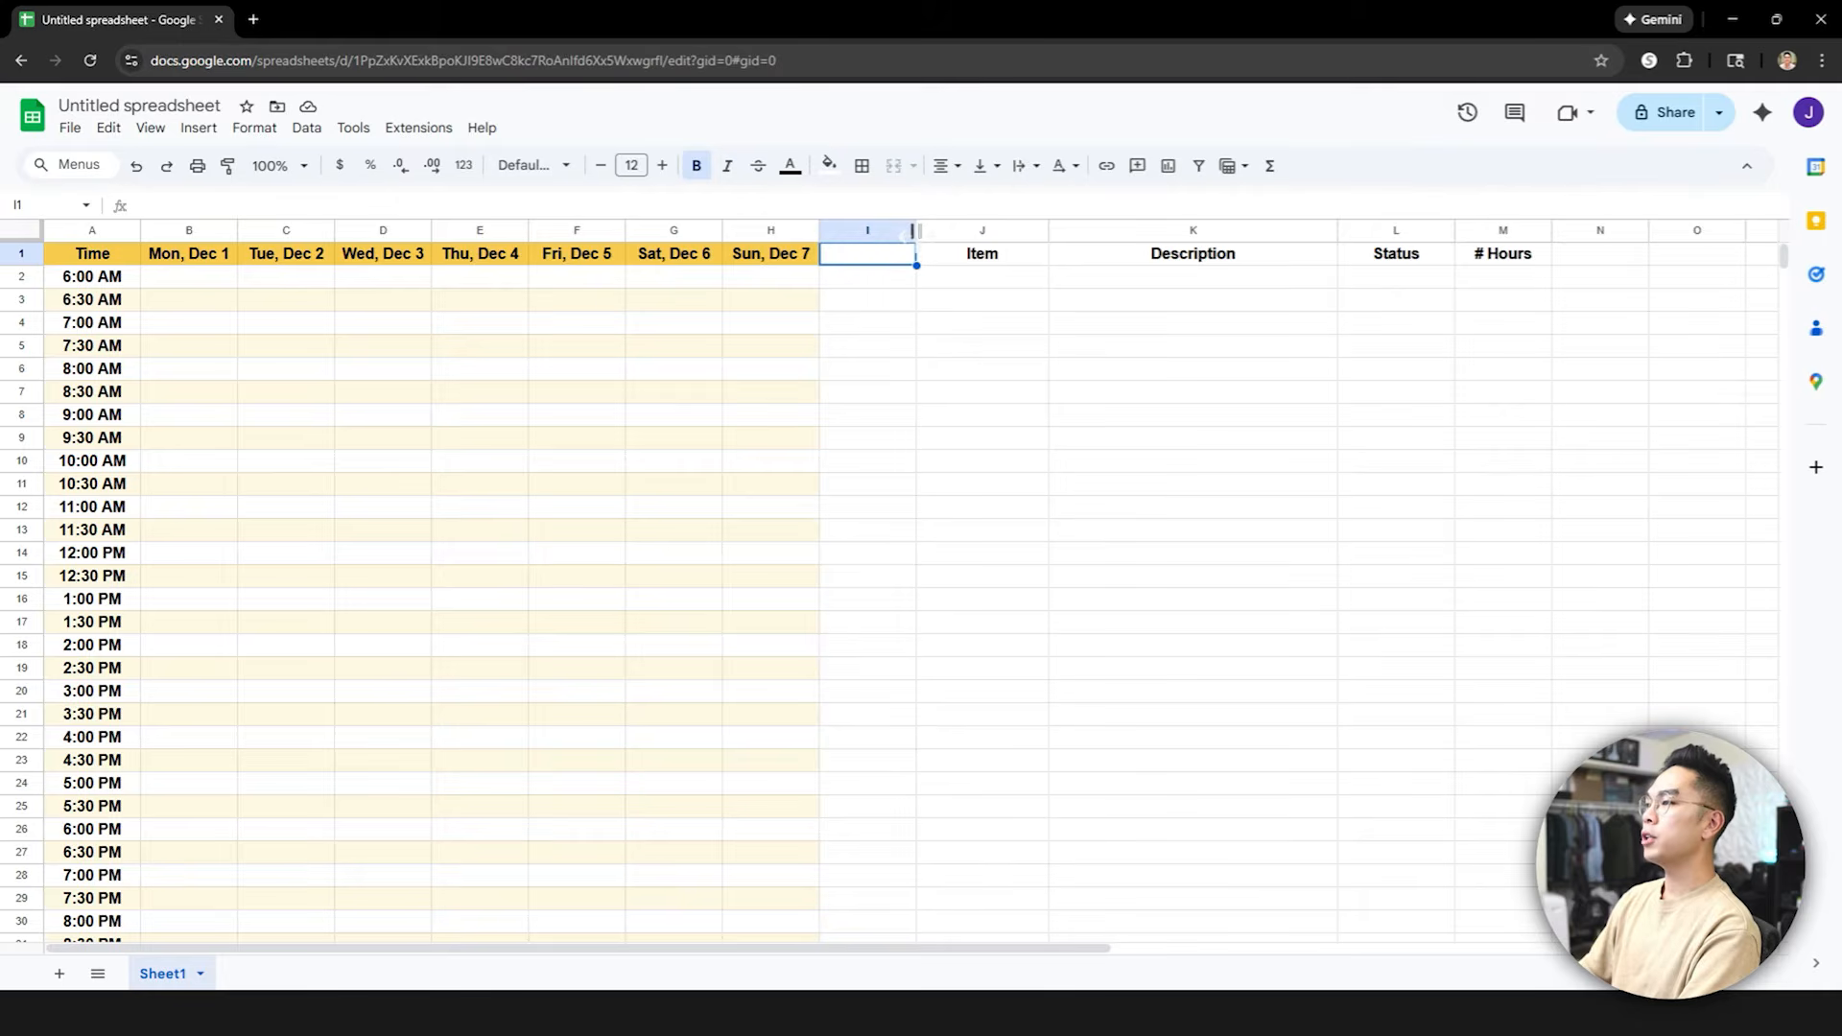
left_click_drag(914, 232, 1407, 245)
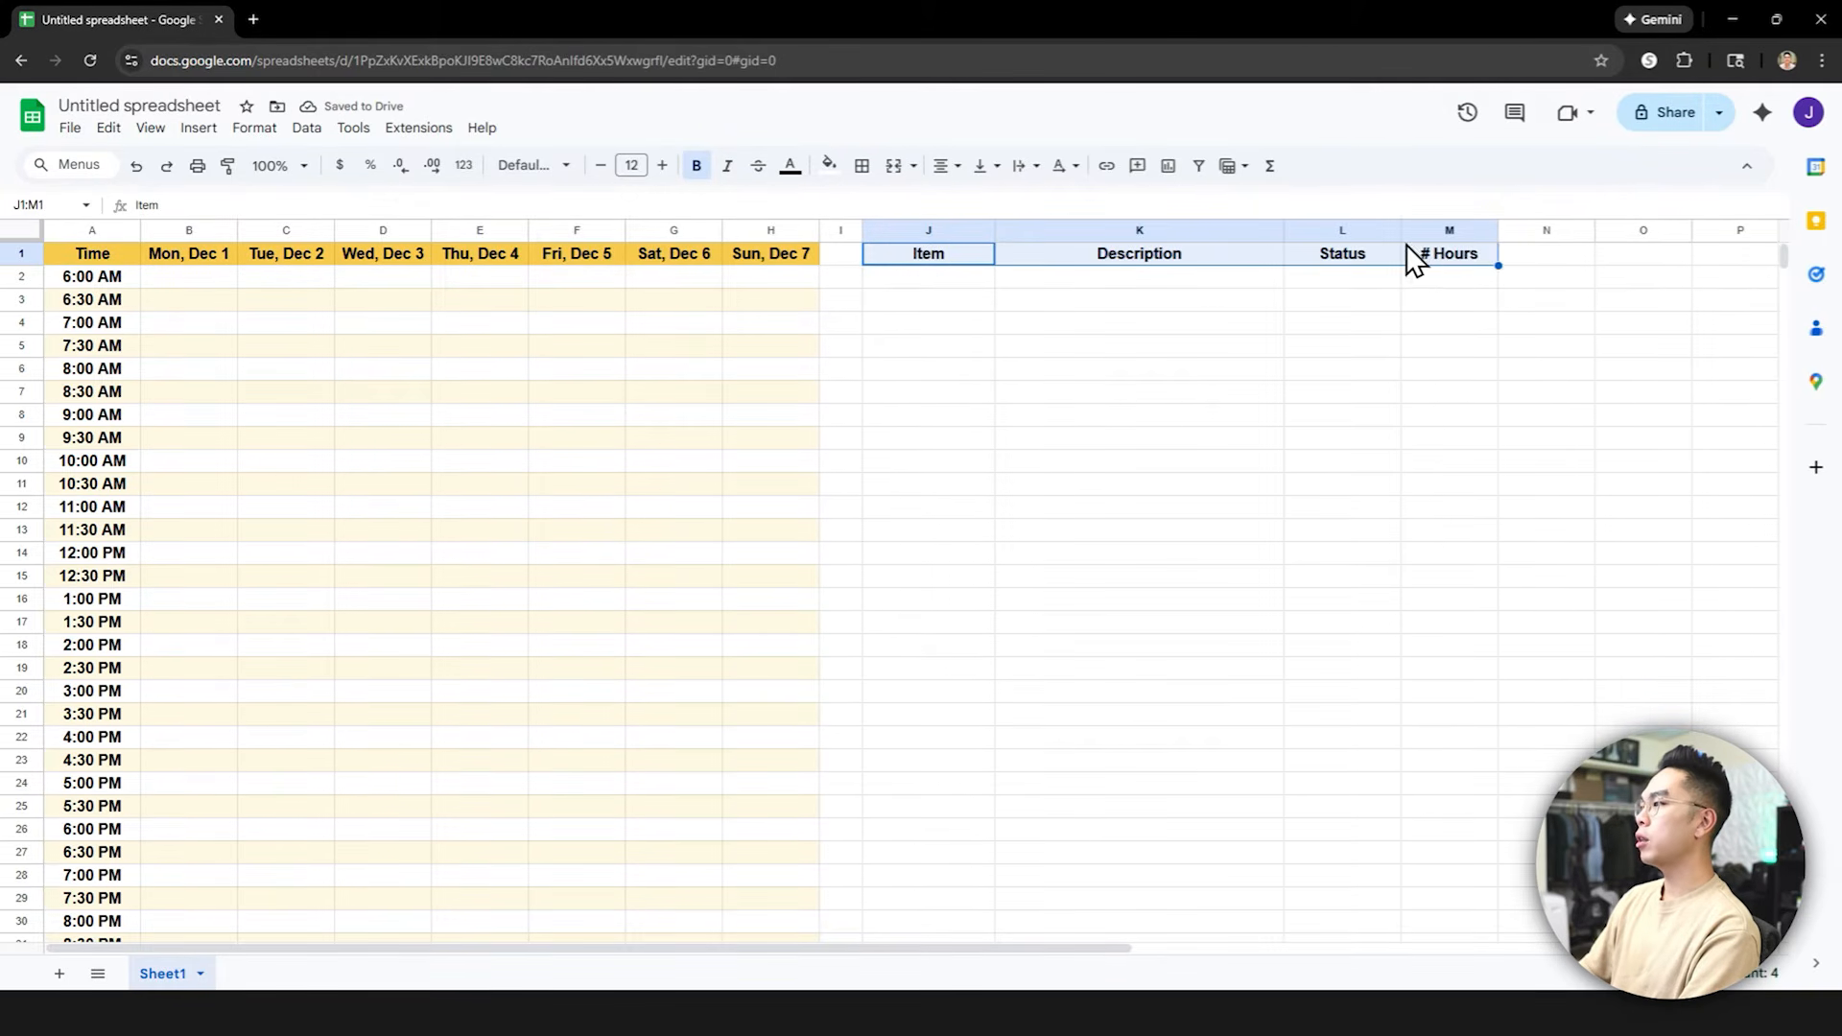
left_click(829, 165)
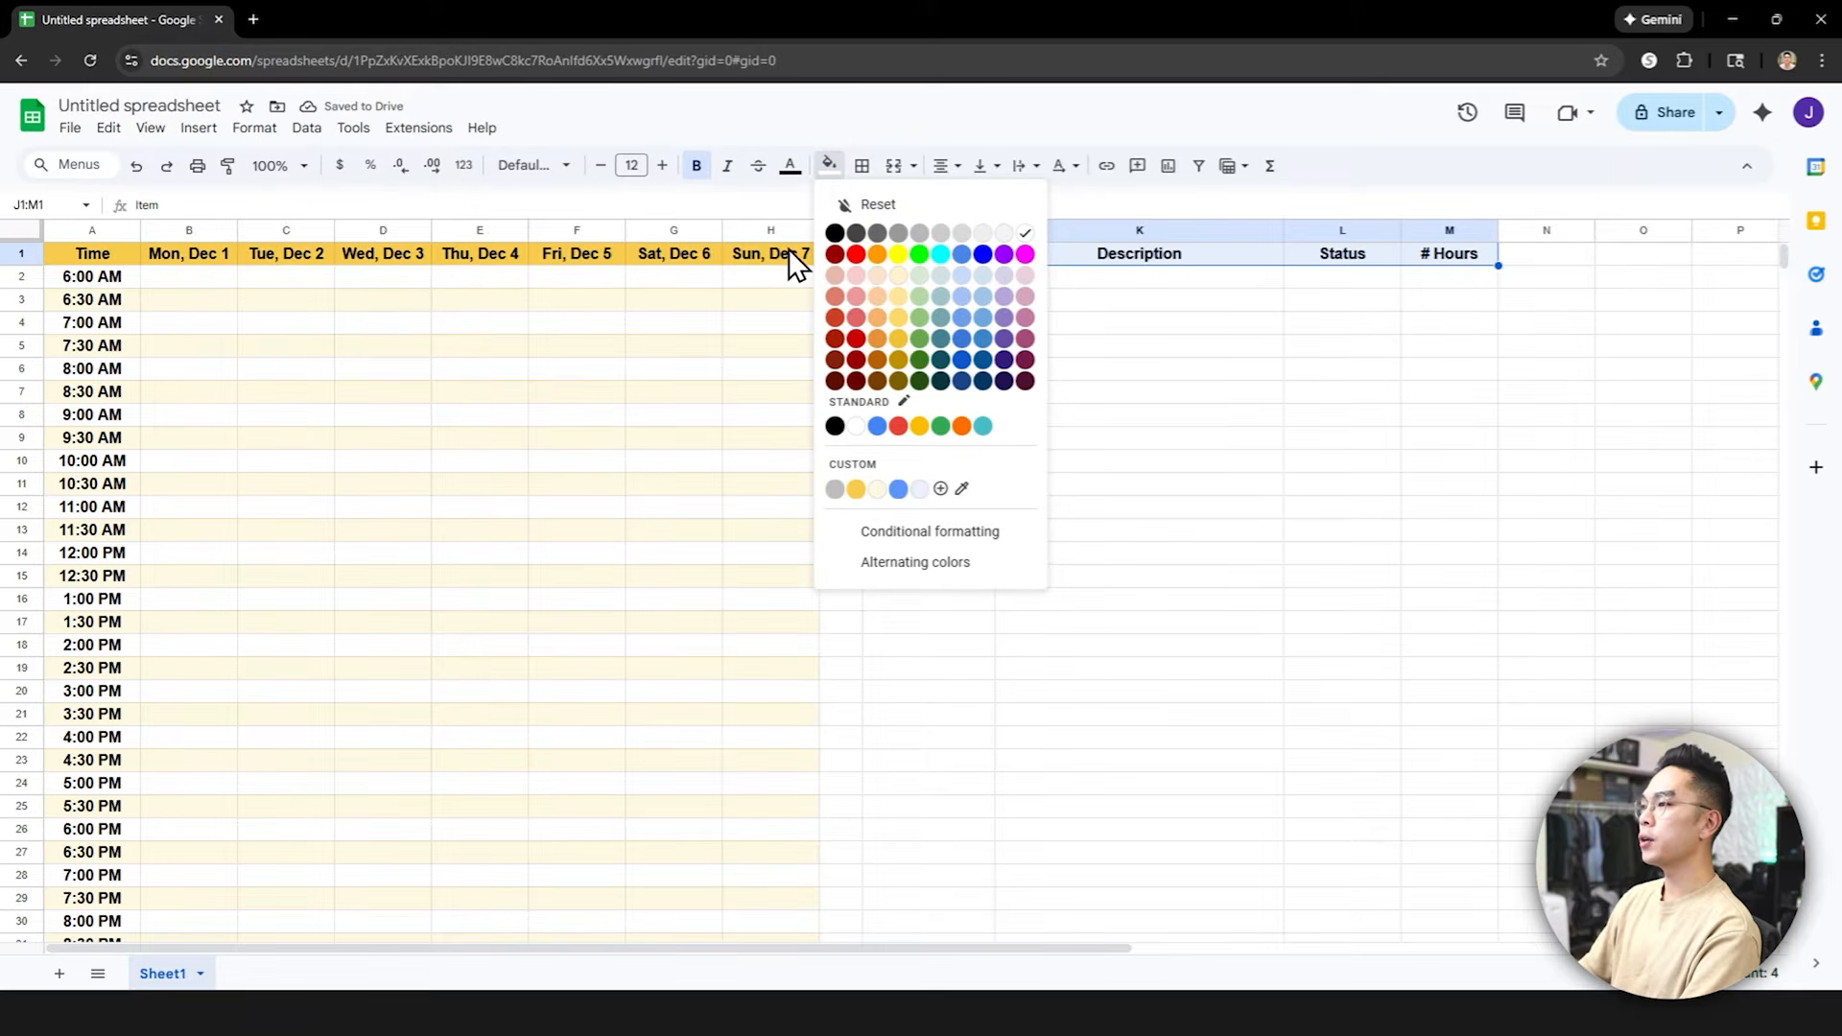
left_click(961, 489)
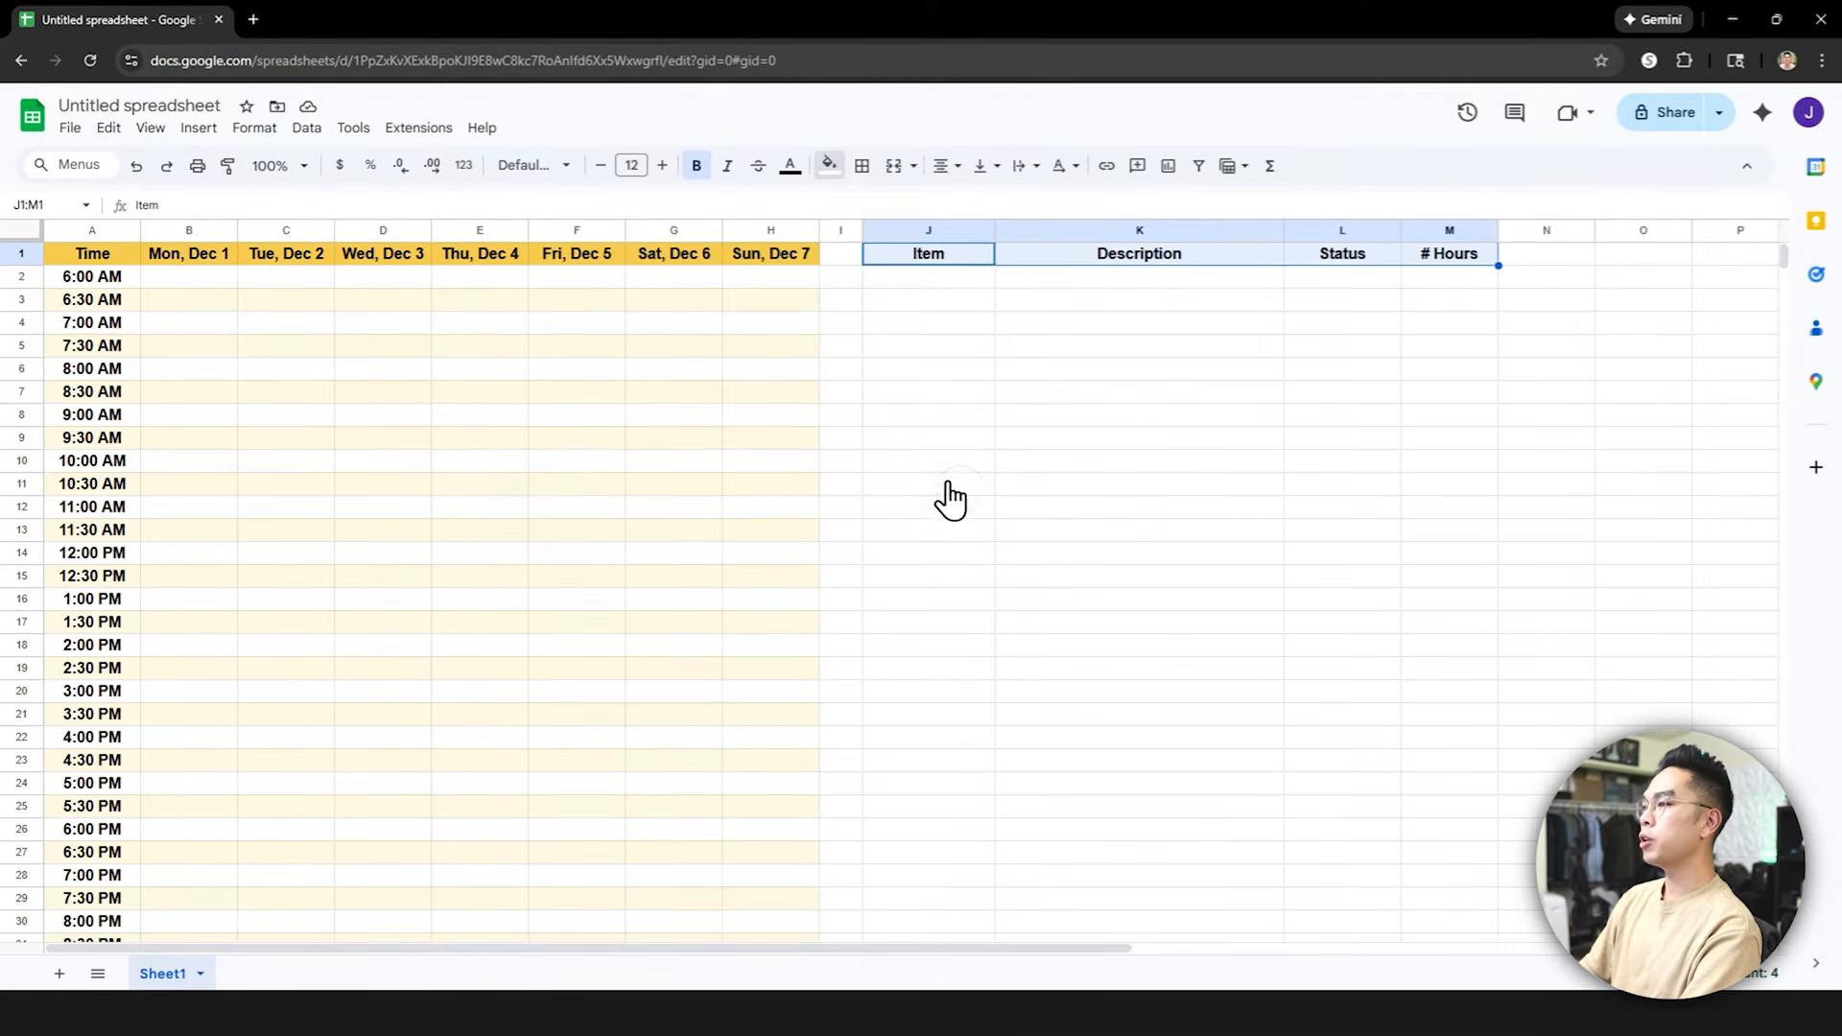
left_click(712, 246)
left_click(963, 280)
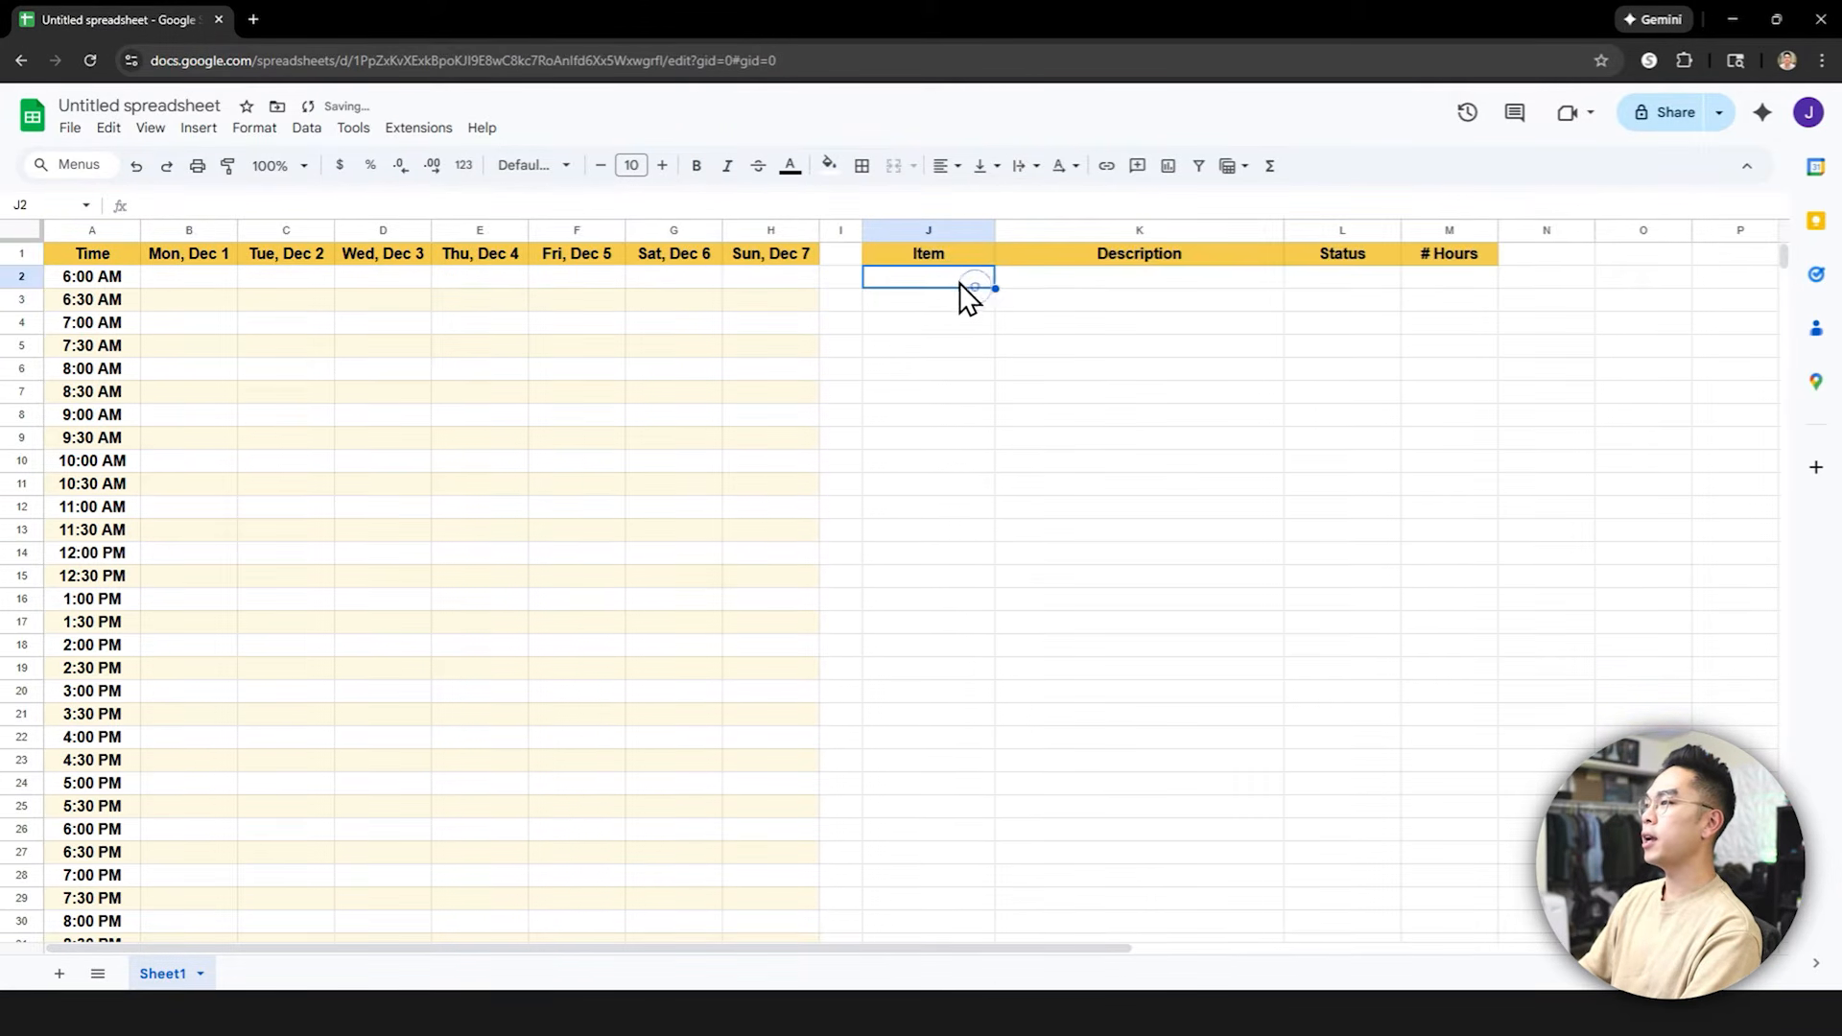
left_click(829, 165)
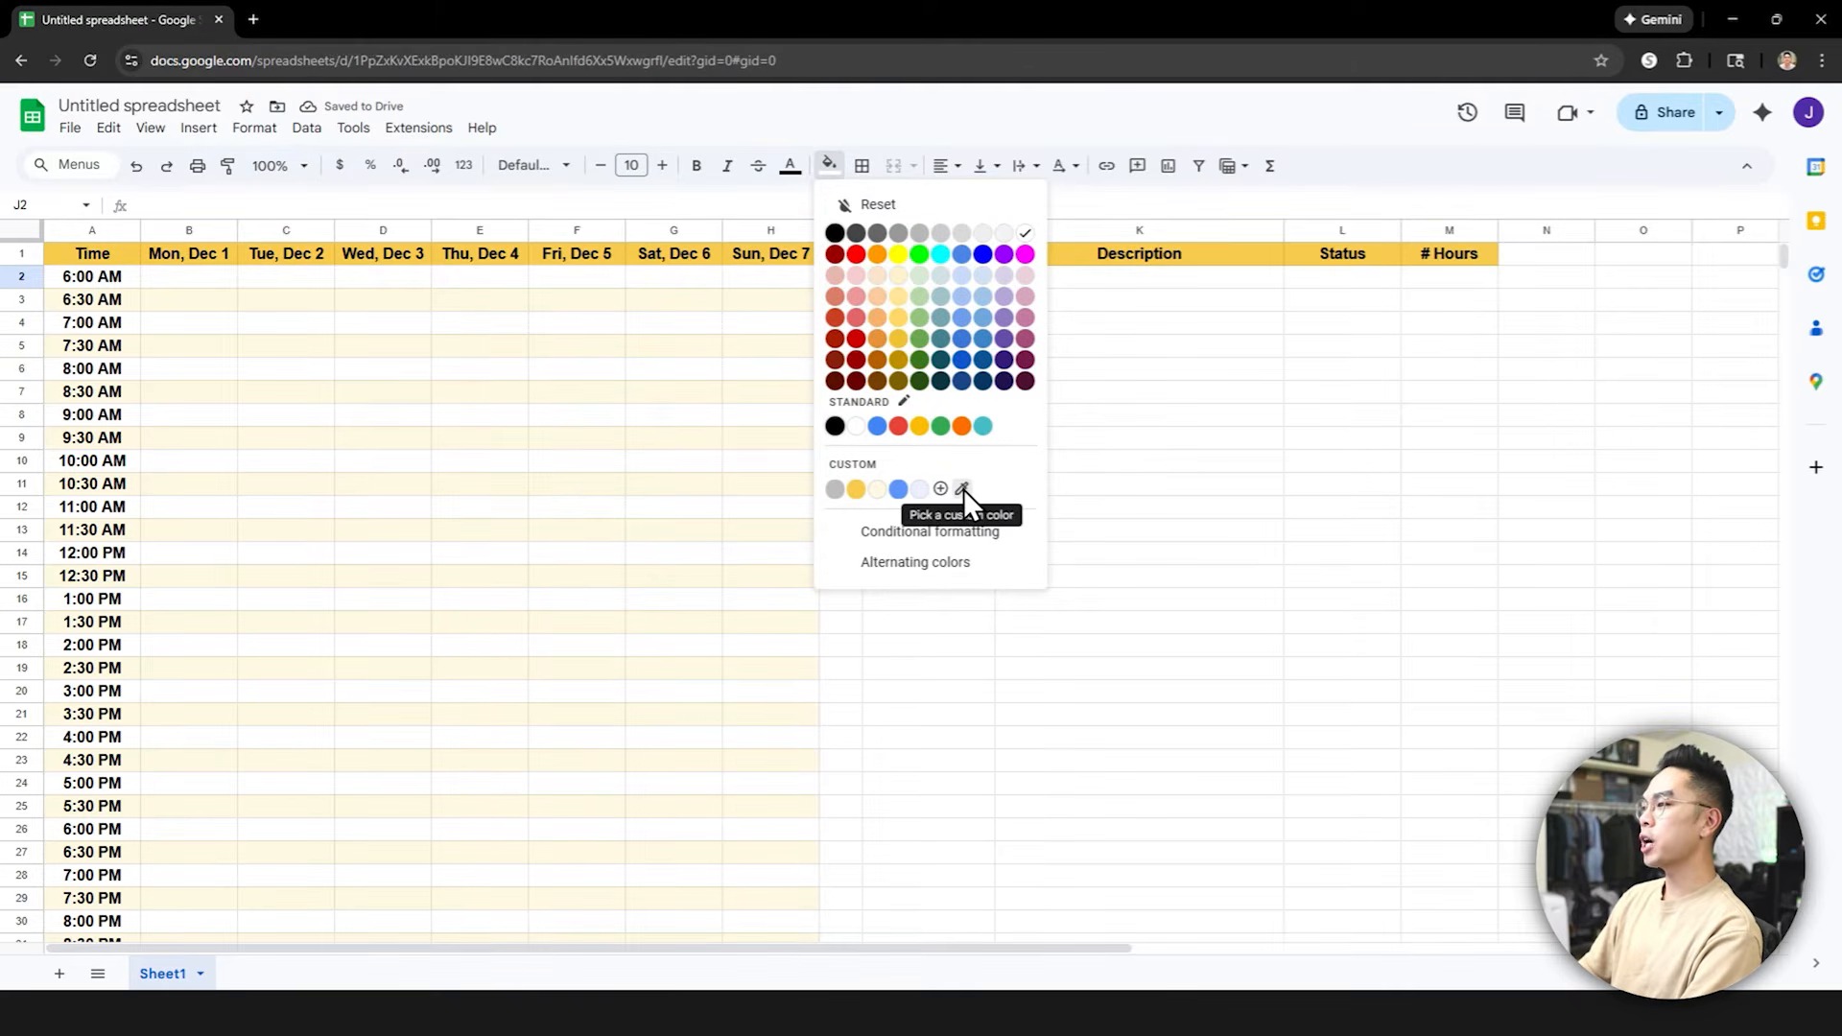
left_click(1131, 372)
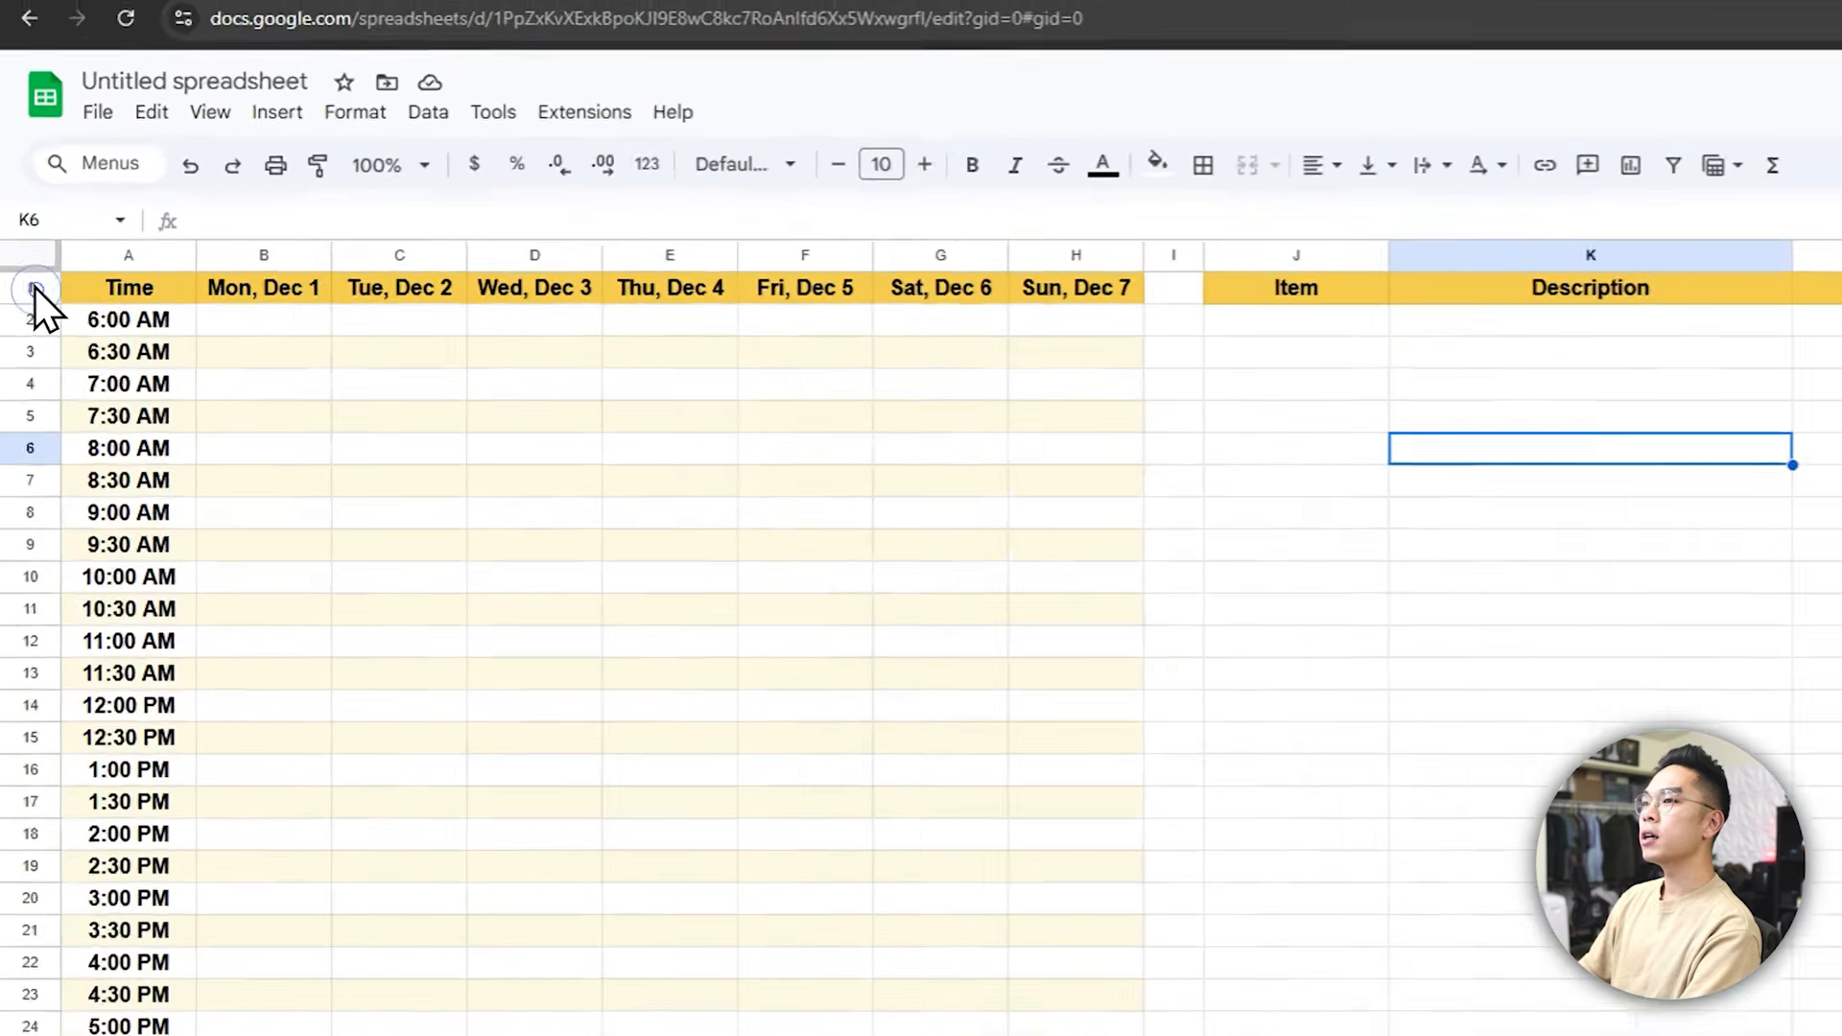
Insert one row above header row 1
right_click(39, 256)
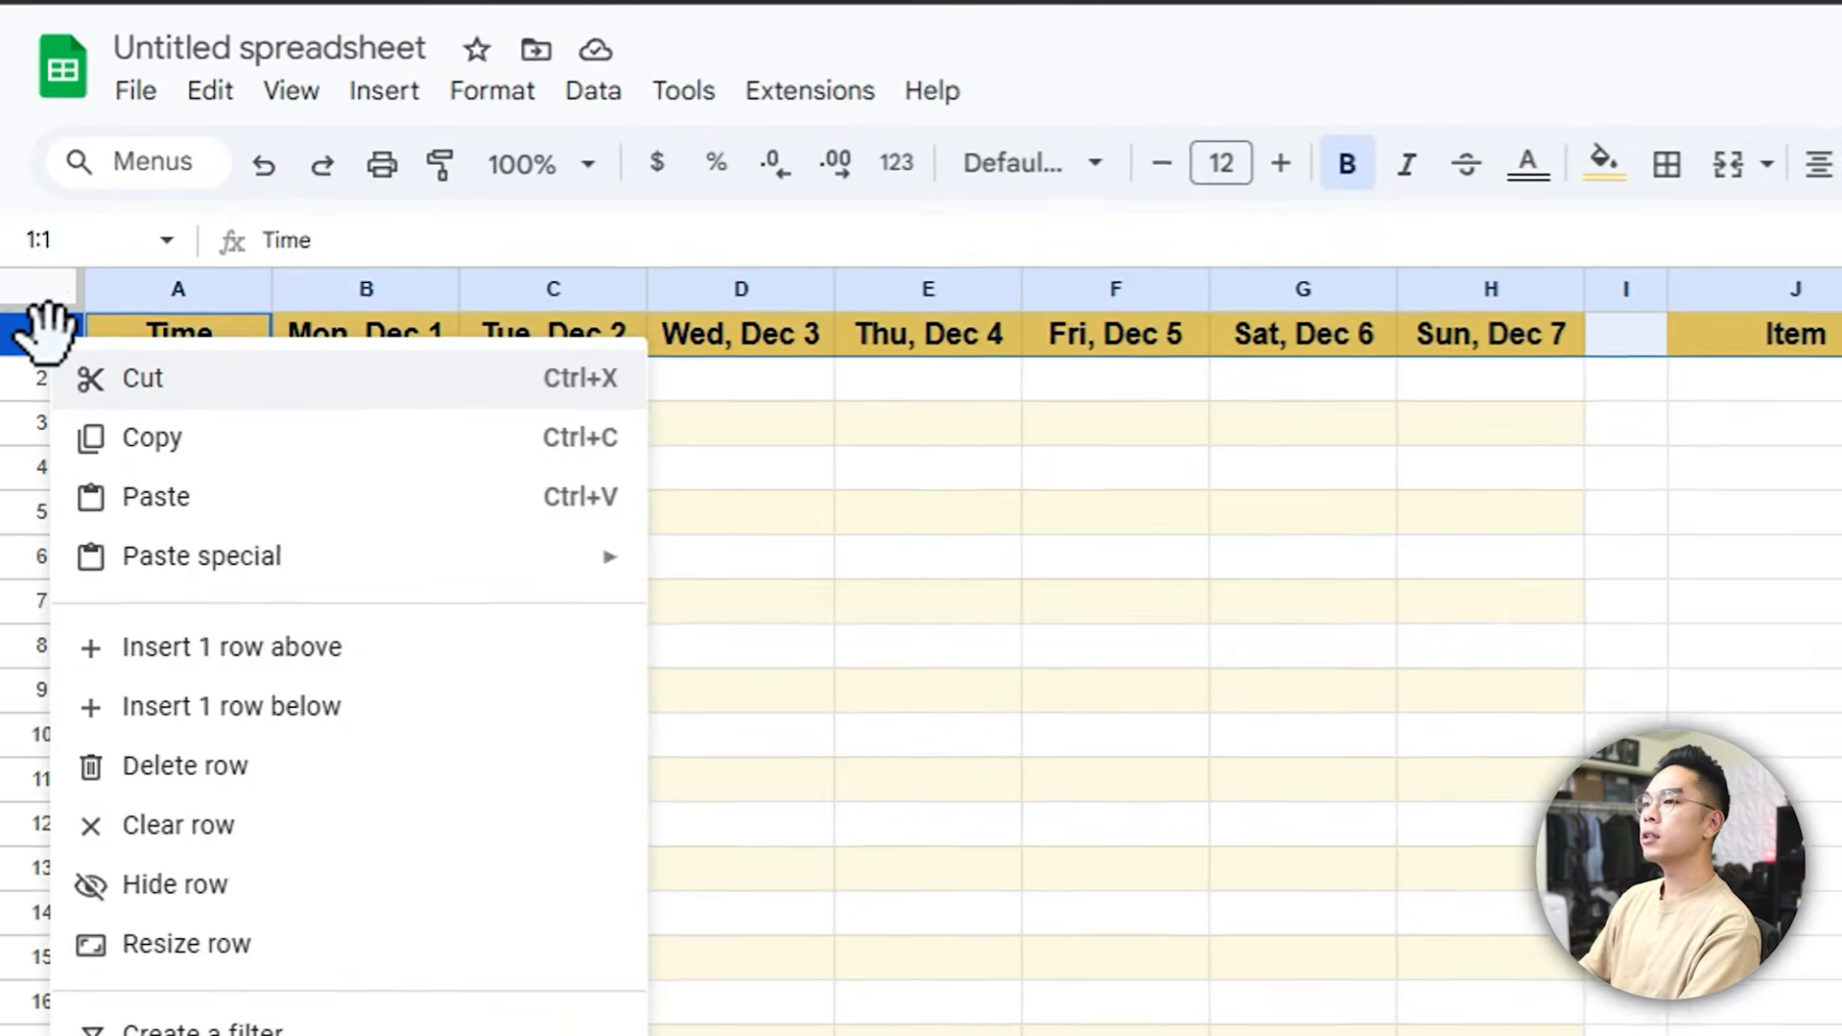
left_click(260, 672)
left_click(413, 566)
Merge cells A1:H1 above the schedule and enter the title Weekly Schedule
left_click_drag(230, 338, 1503, 328)
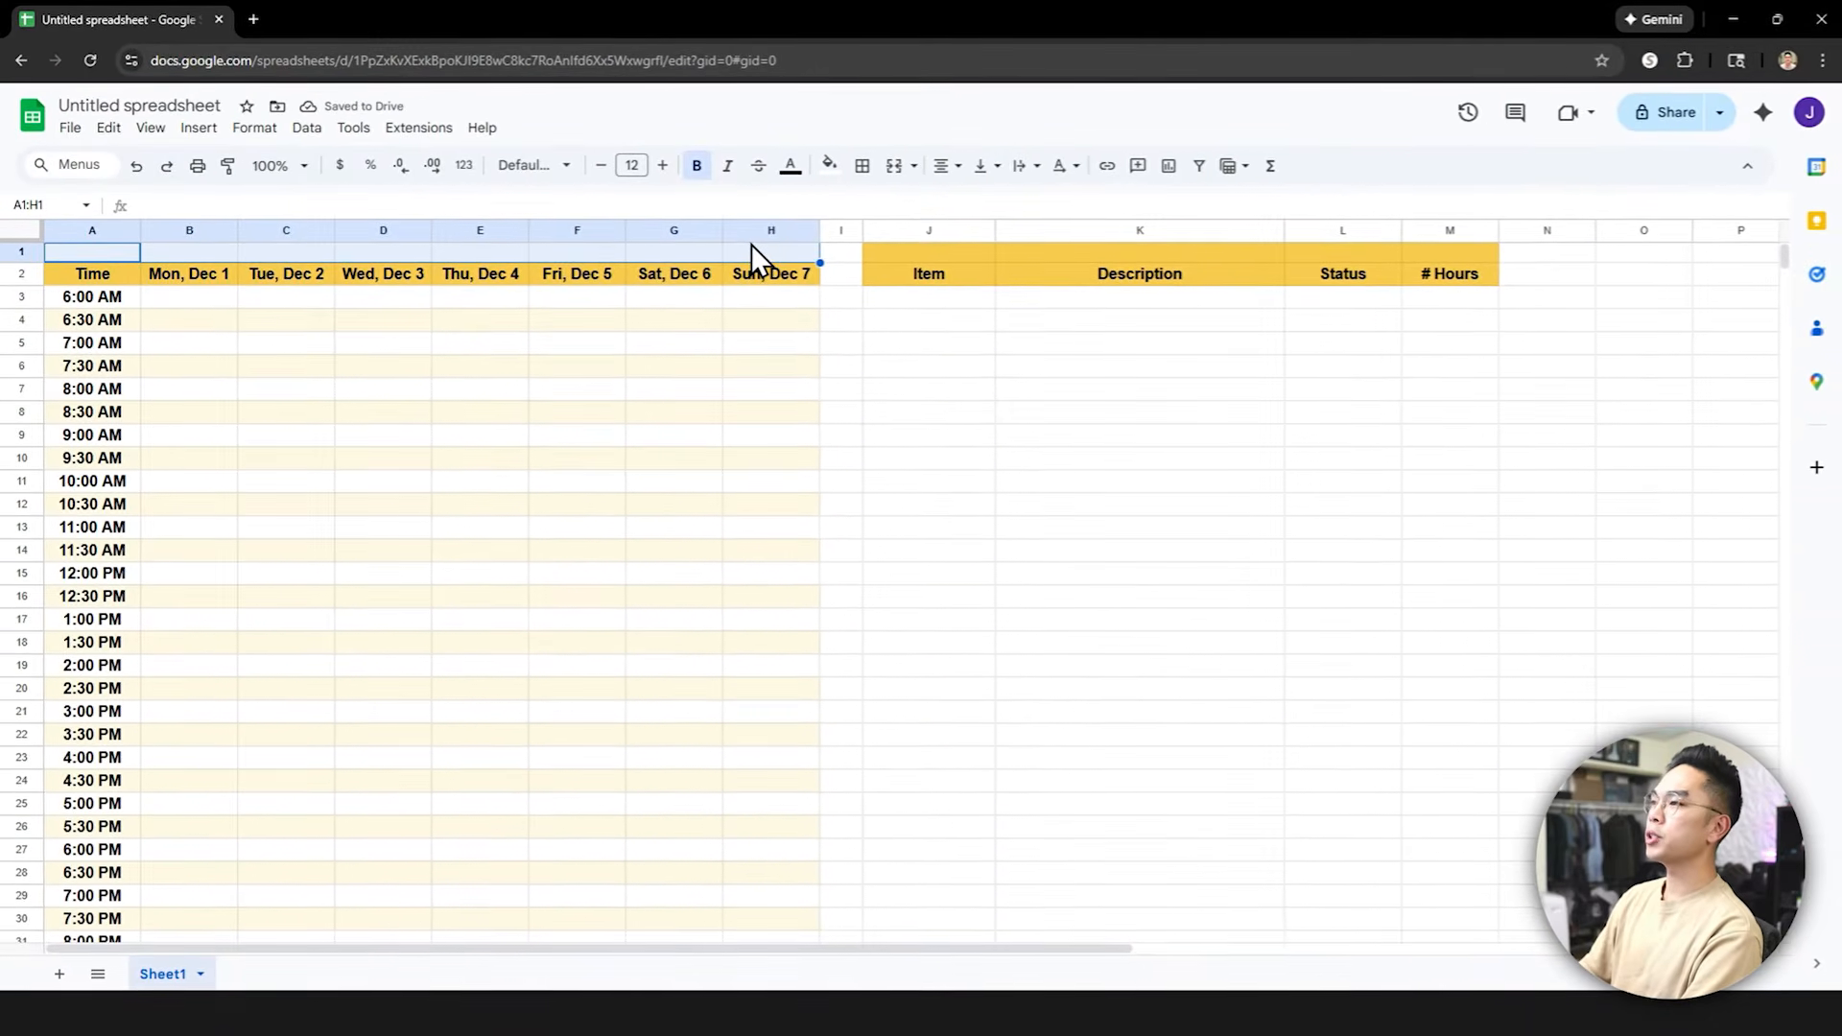
left_click(893, 166)
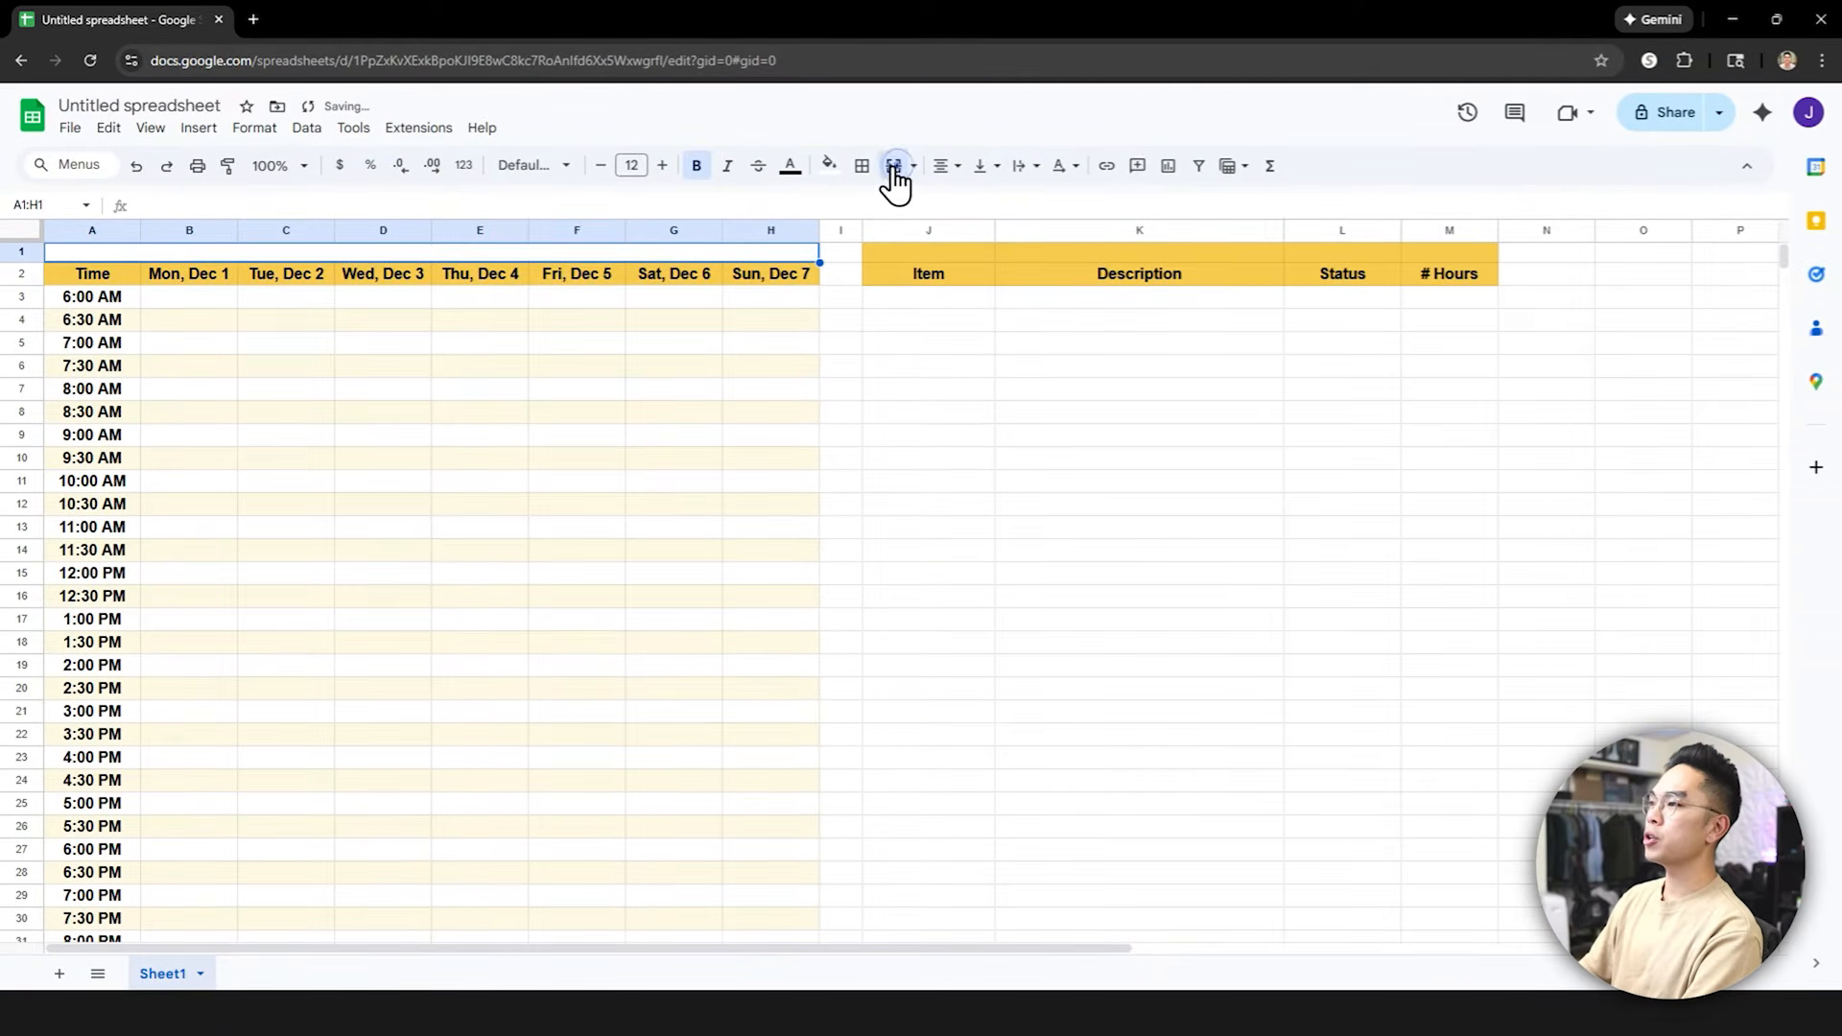
left_click(943, 167)
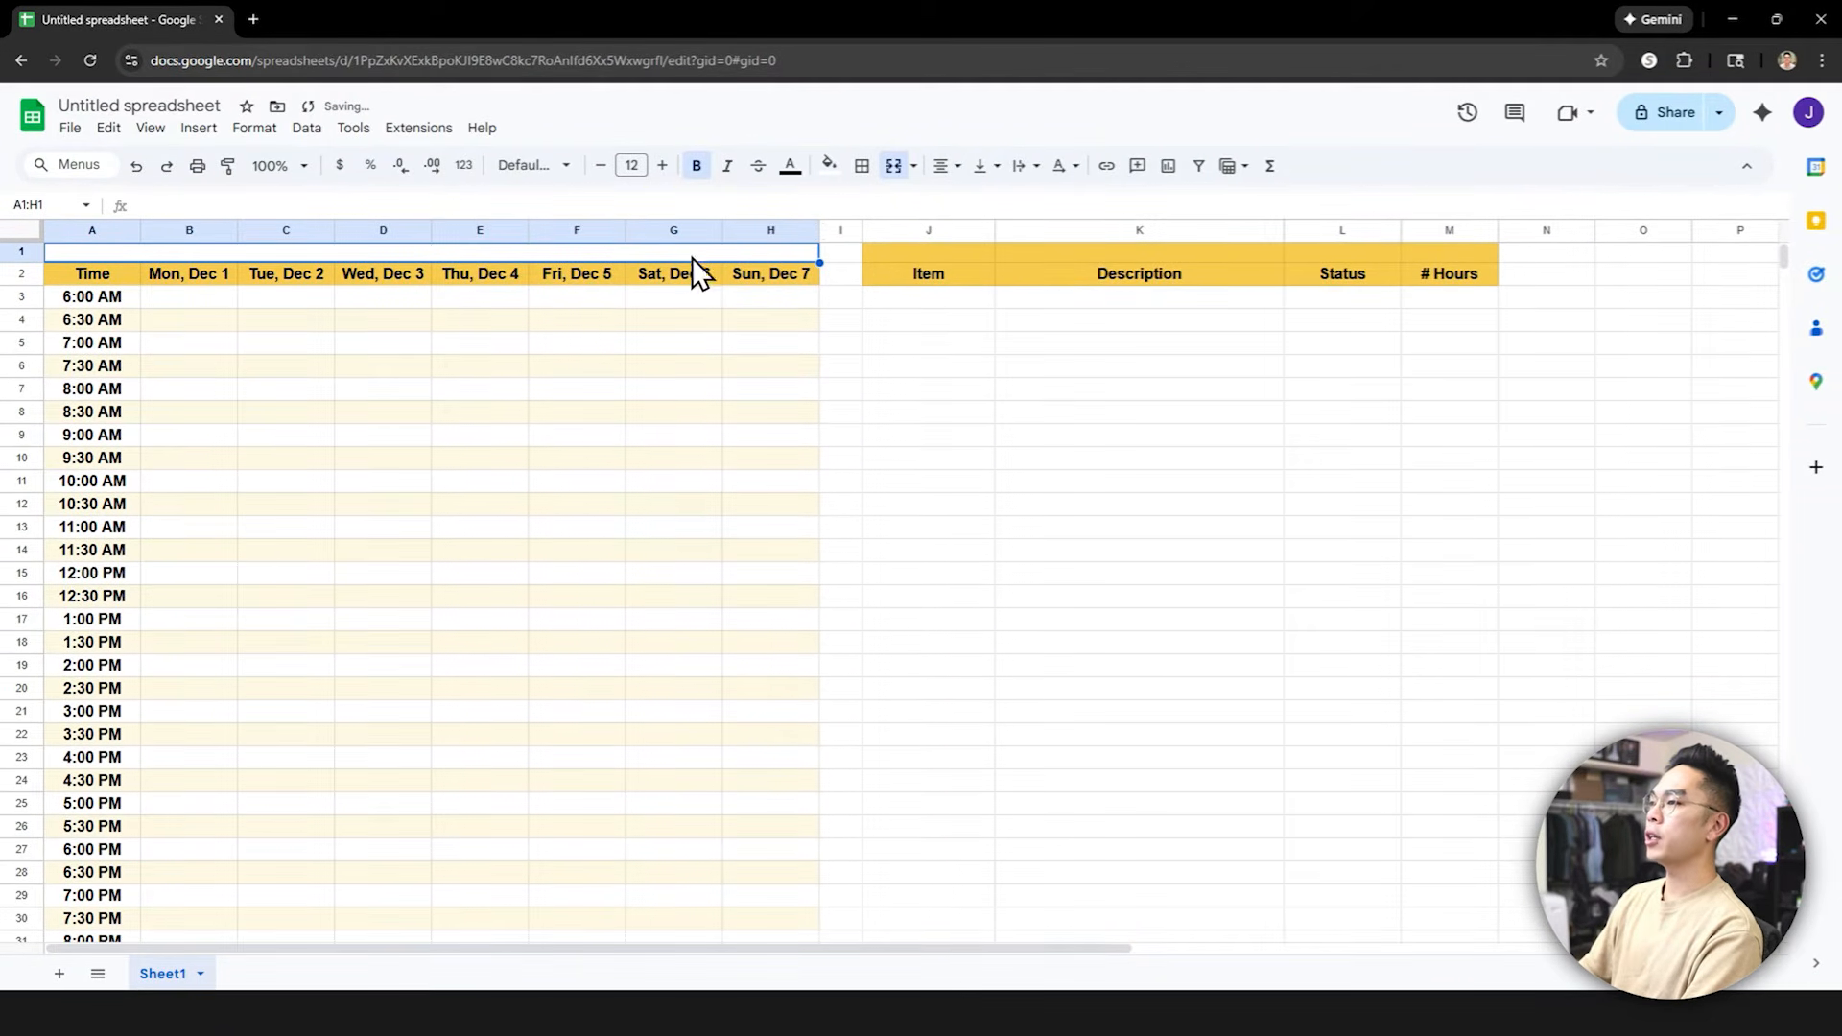
type("Weekly Schedule")
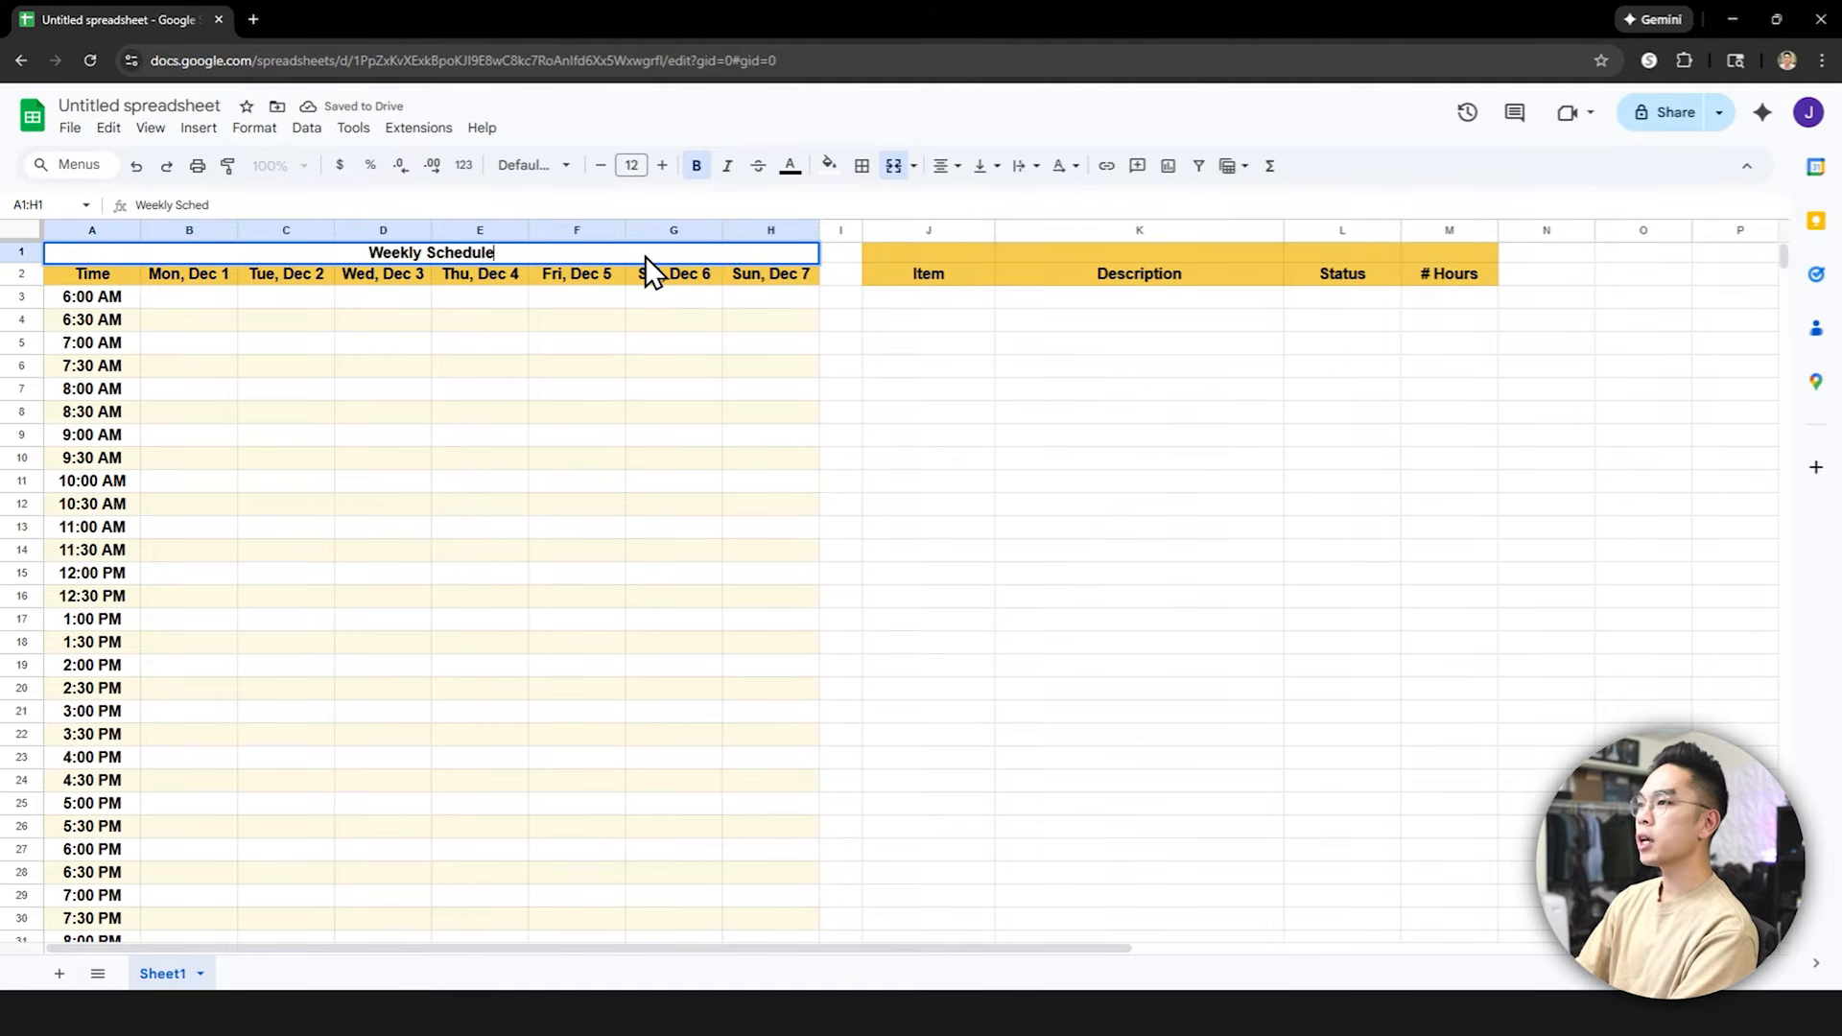
key("Return")
Merge cells J1:M1 above the item list and enter the title To-Do List
left_click_drag(868, 254, 1419, 252)
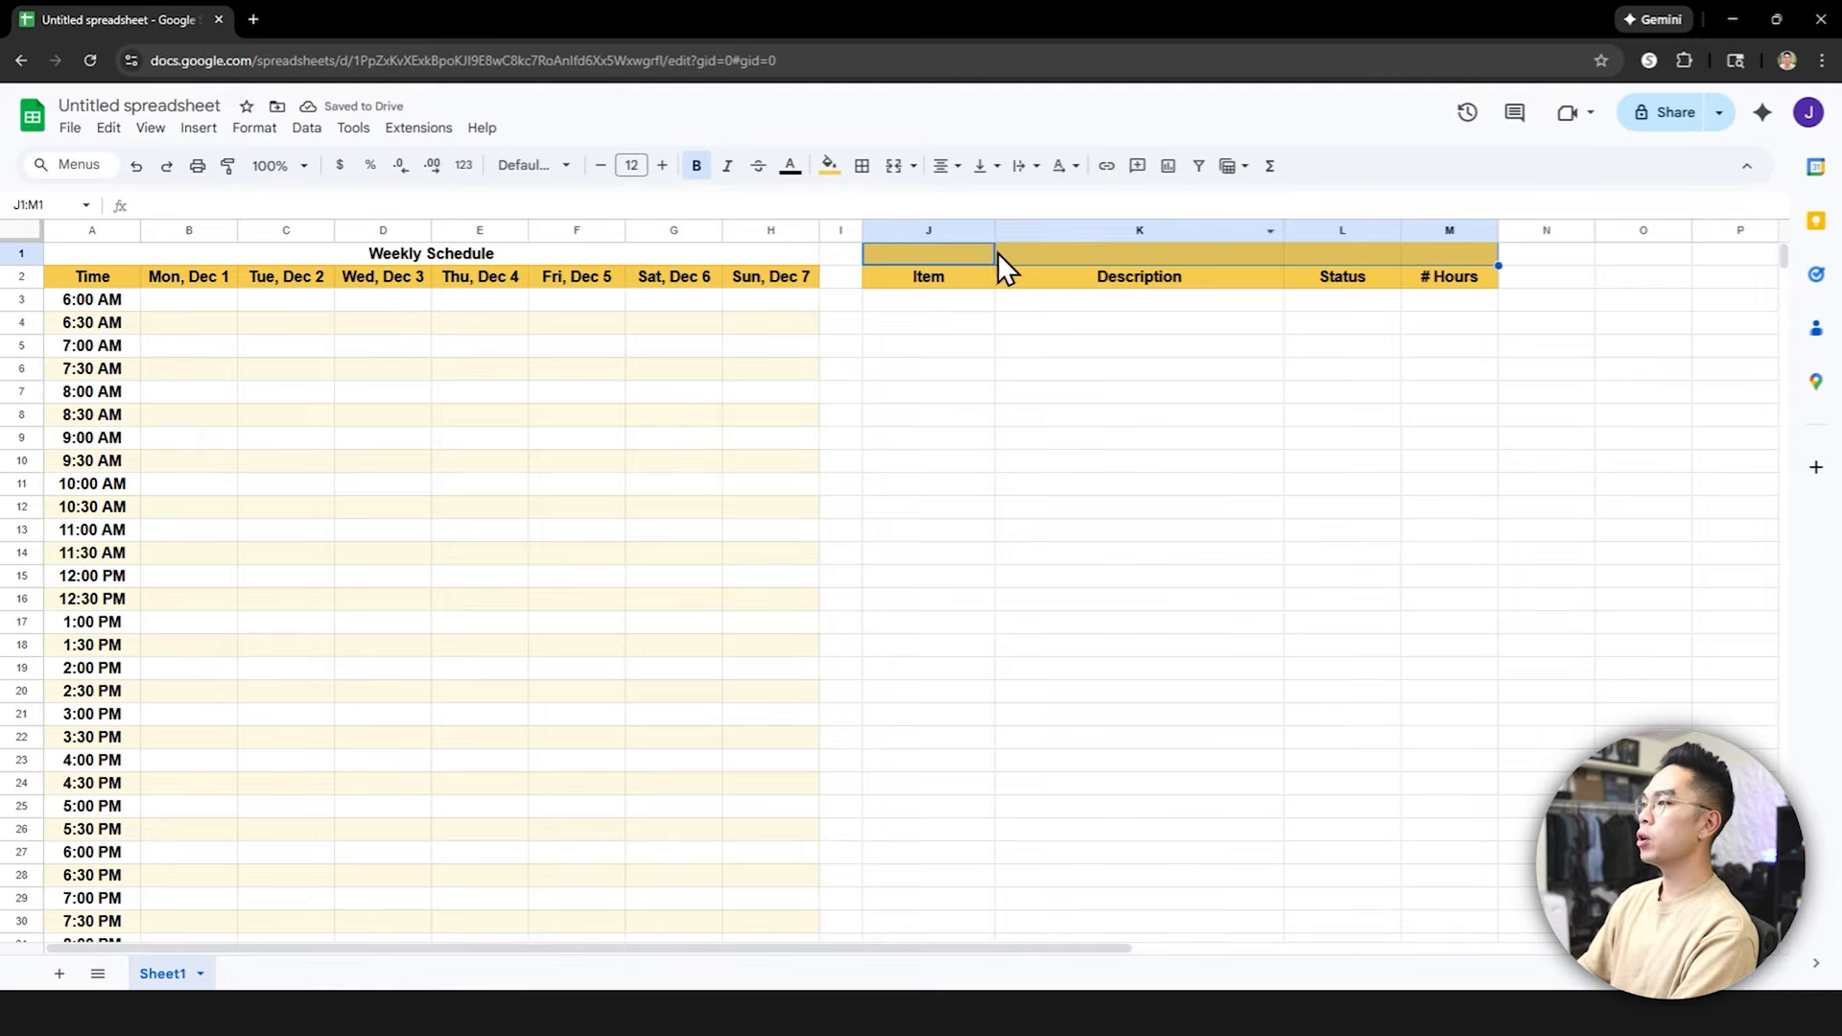
left_click(893, 165)
left_click(943, 165)
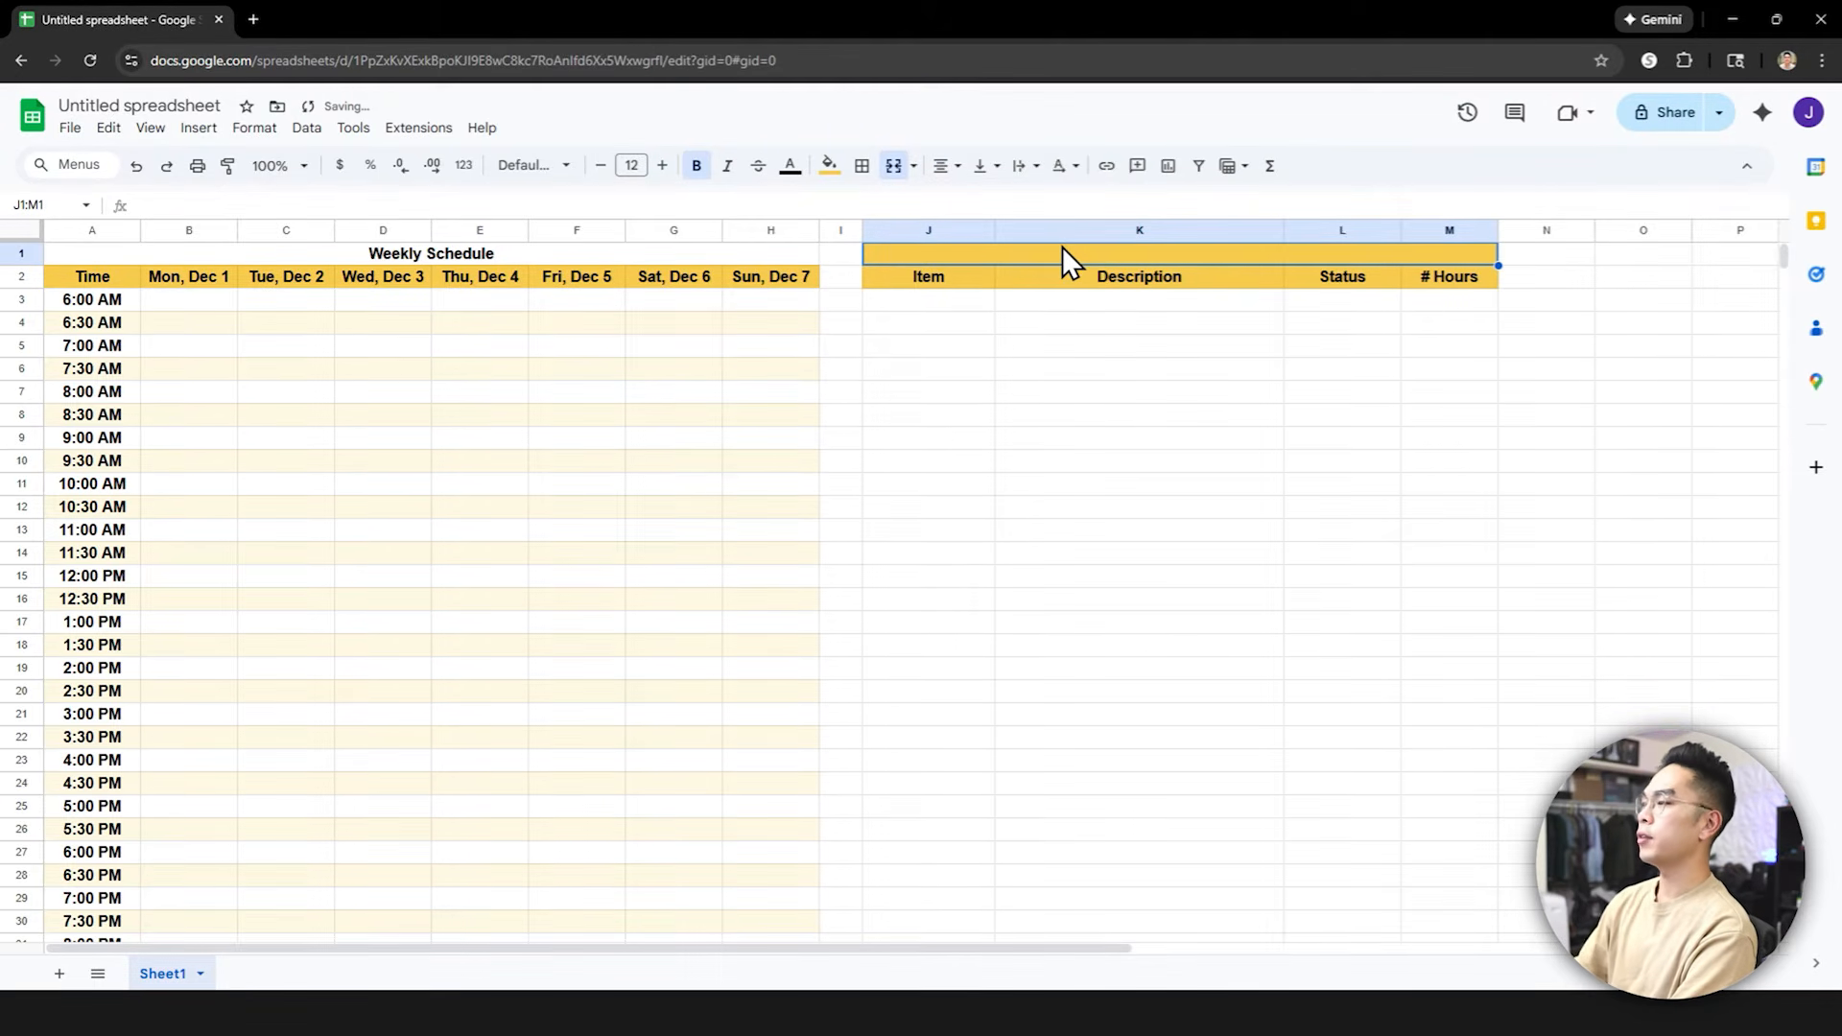
type("To-Do List")
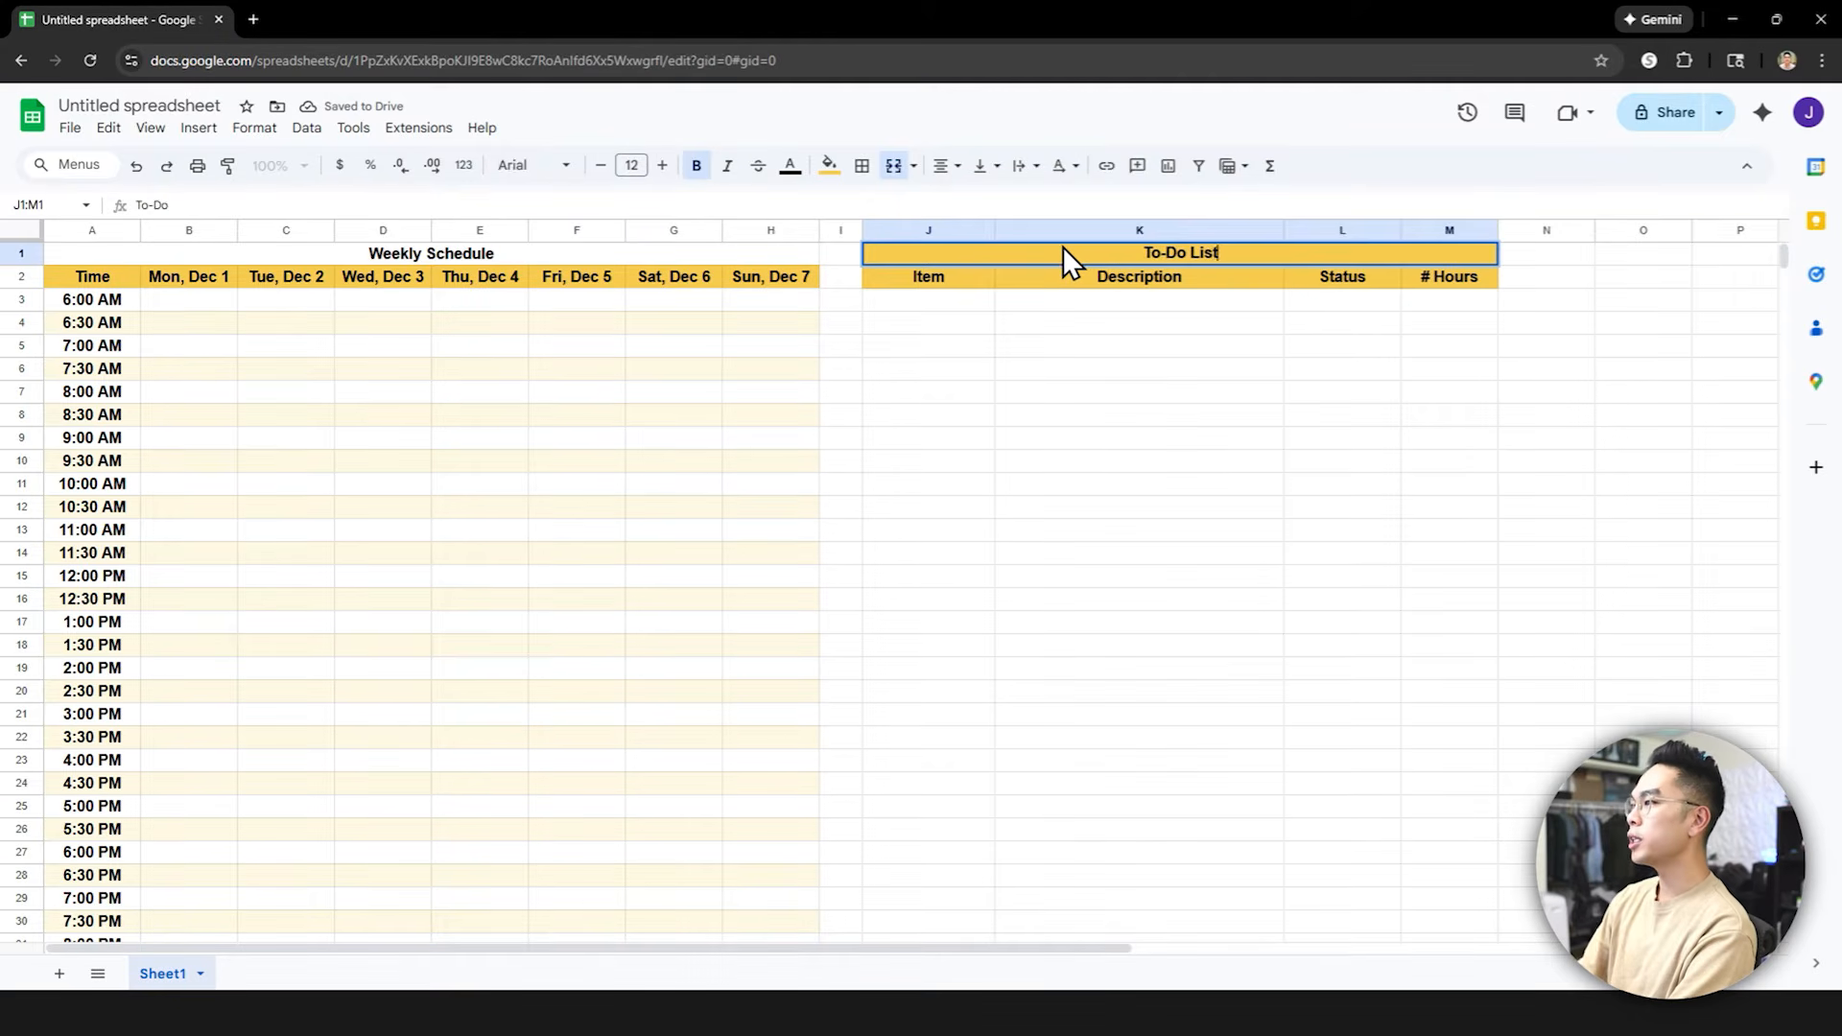
key("Return")
Fill the To-Do List title cell with blue and make its text white
left_click(1065, 251)
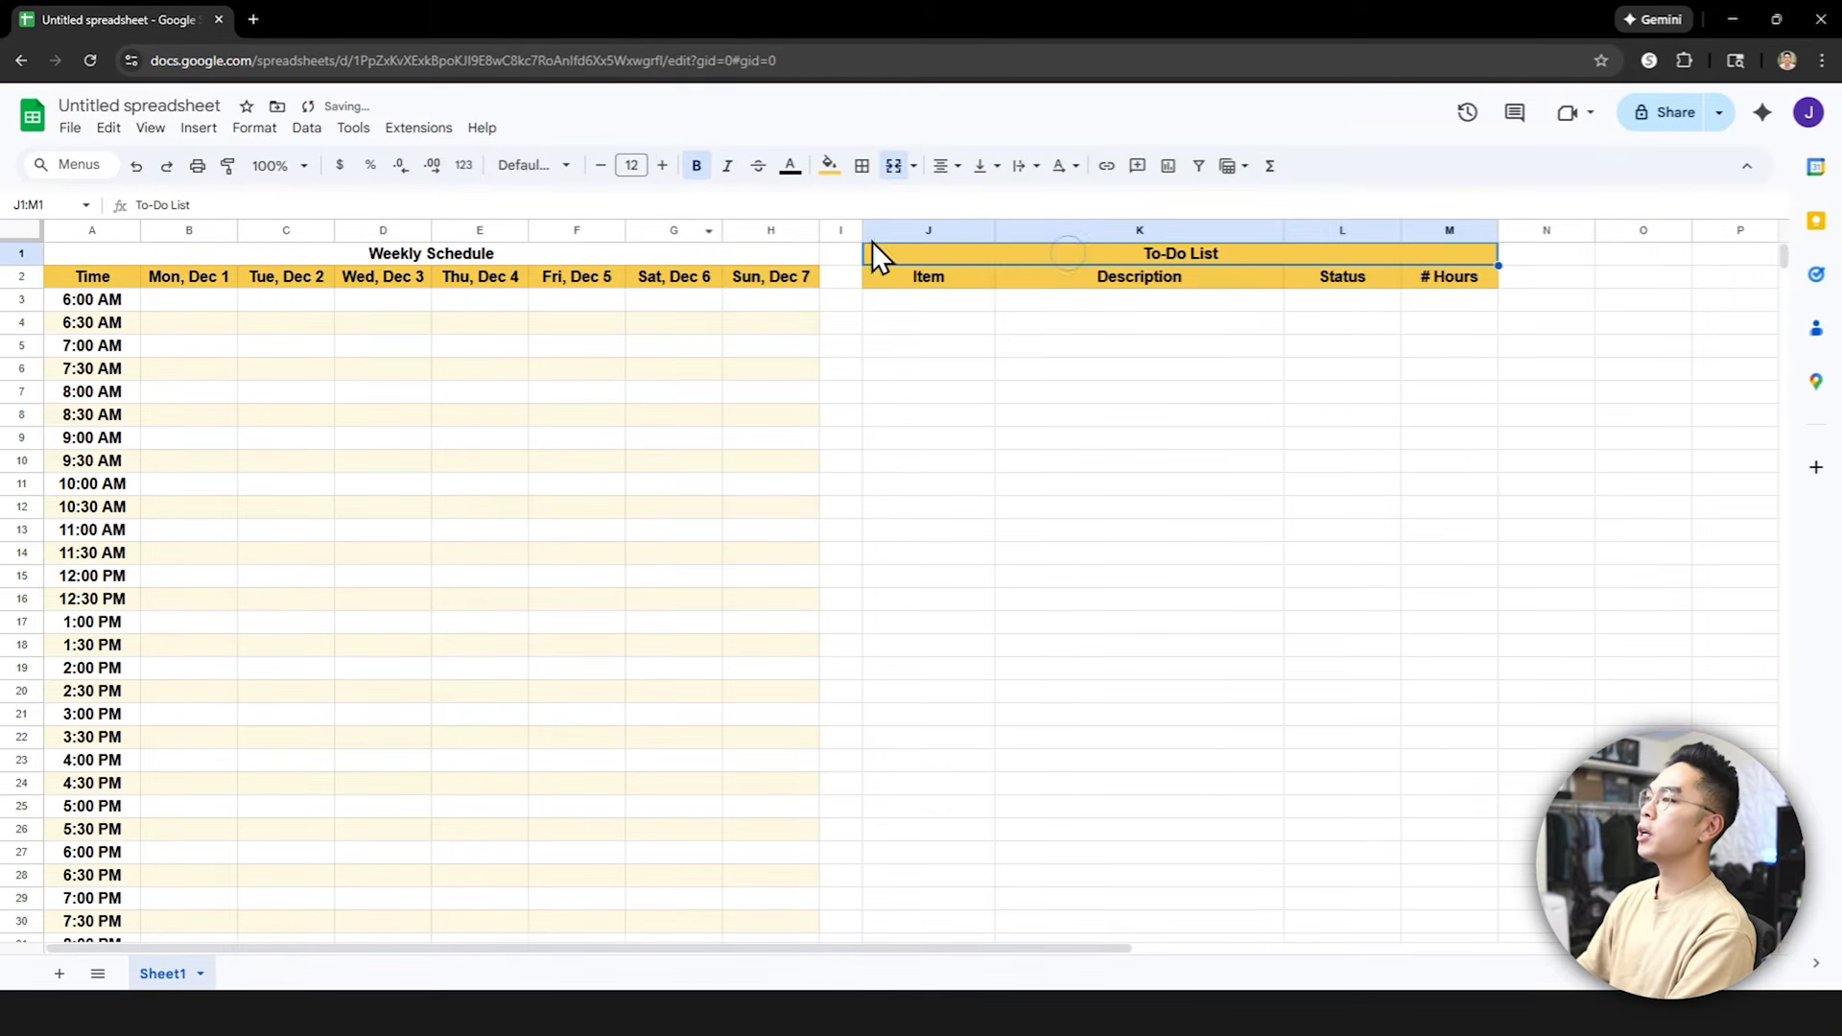
left_click(825, 165)
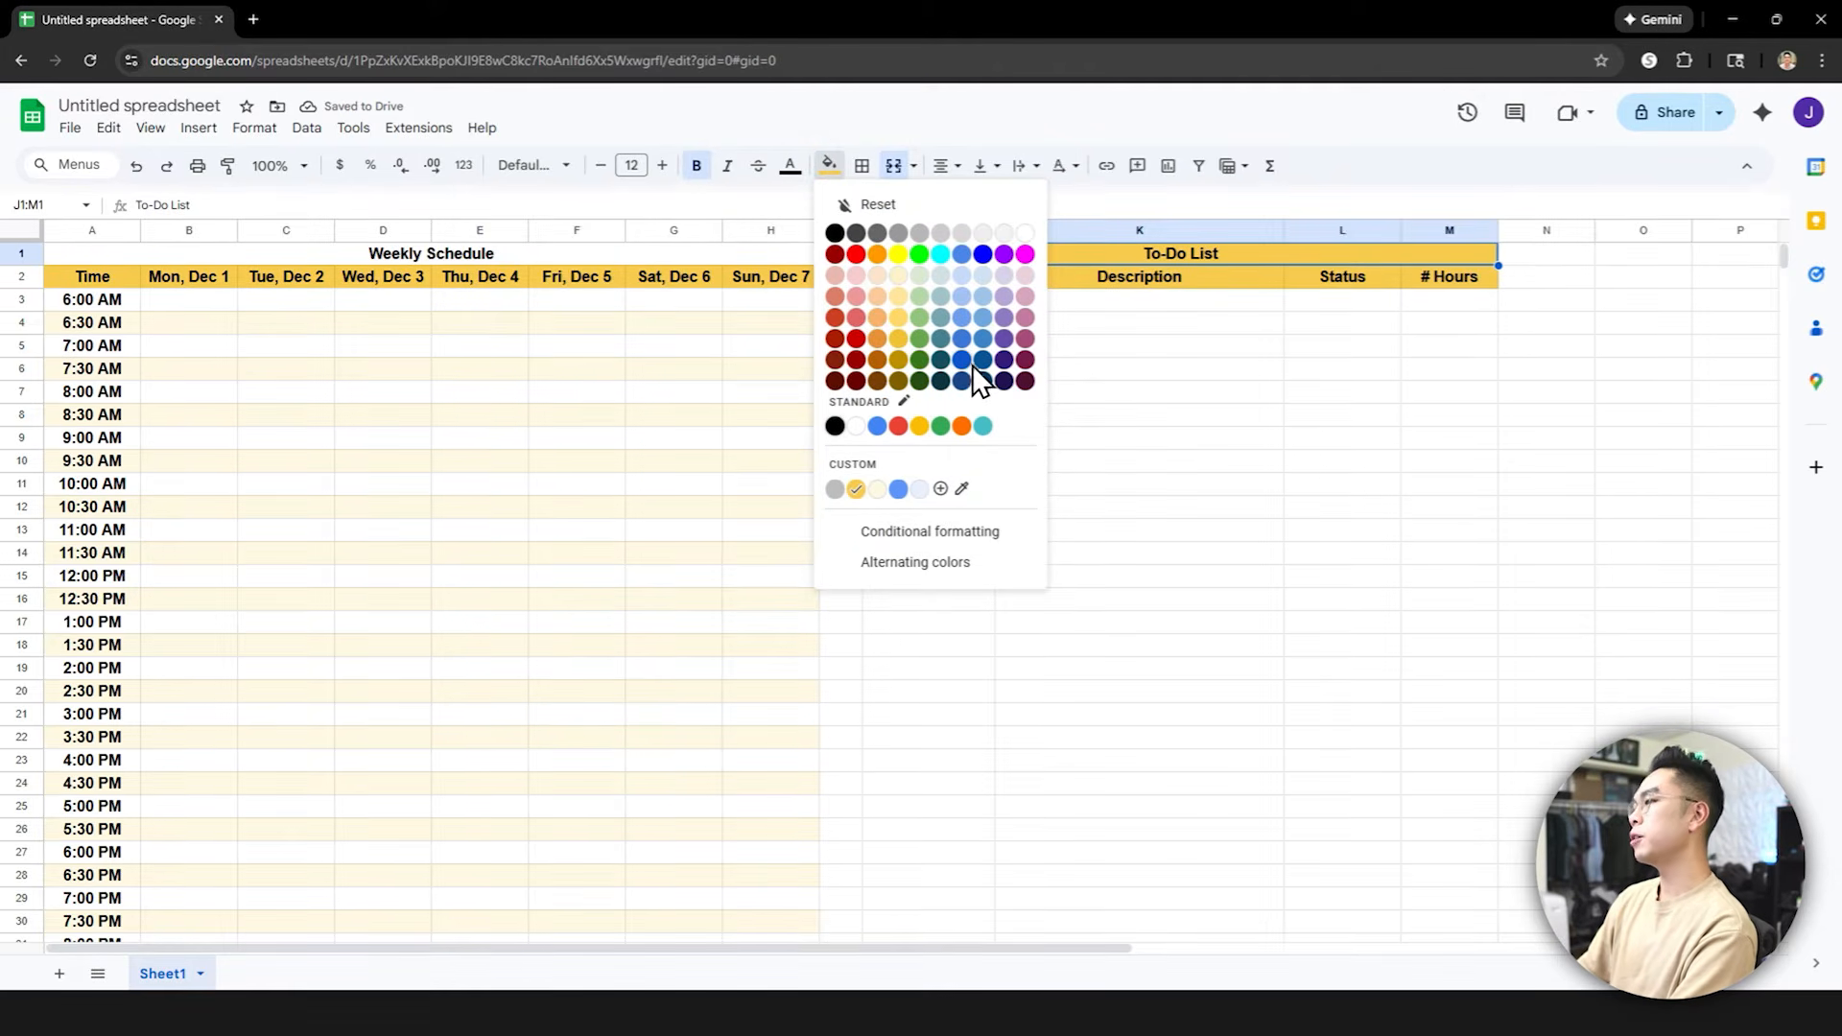
left_click(967, 340)
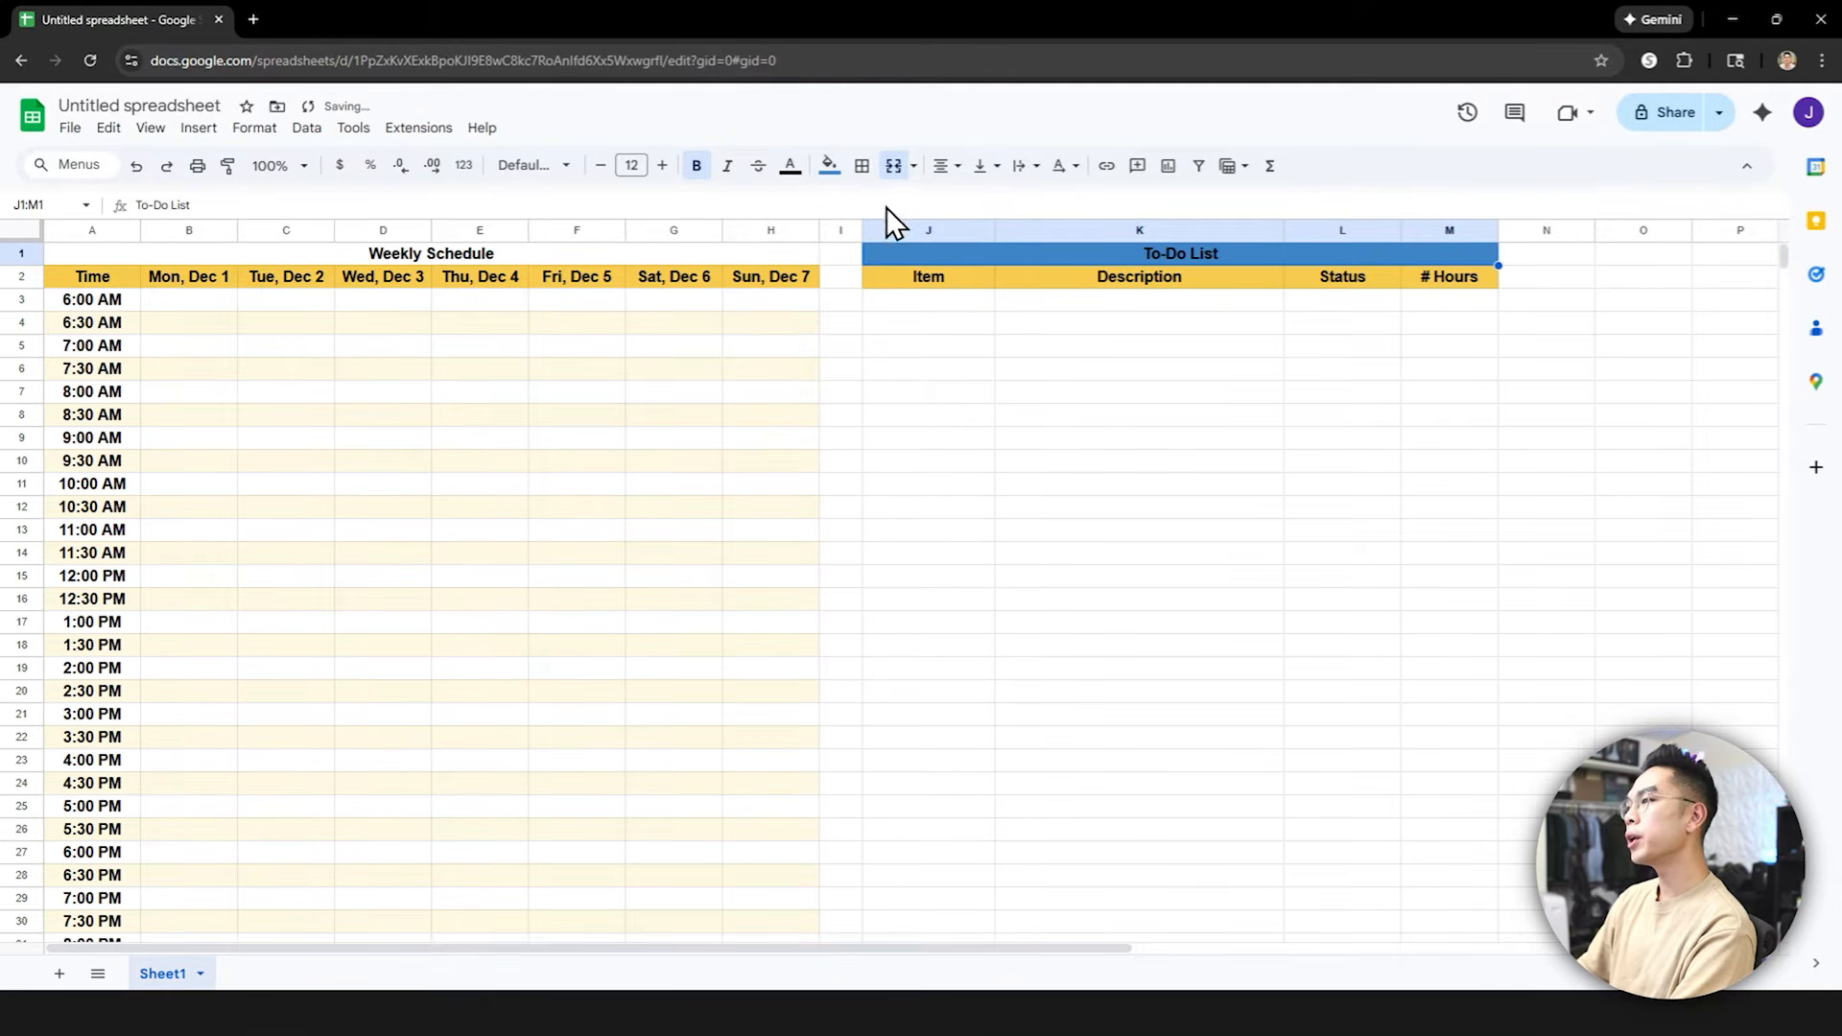
left_click(790, 165)
left_click(971, 230)
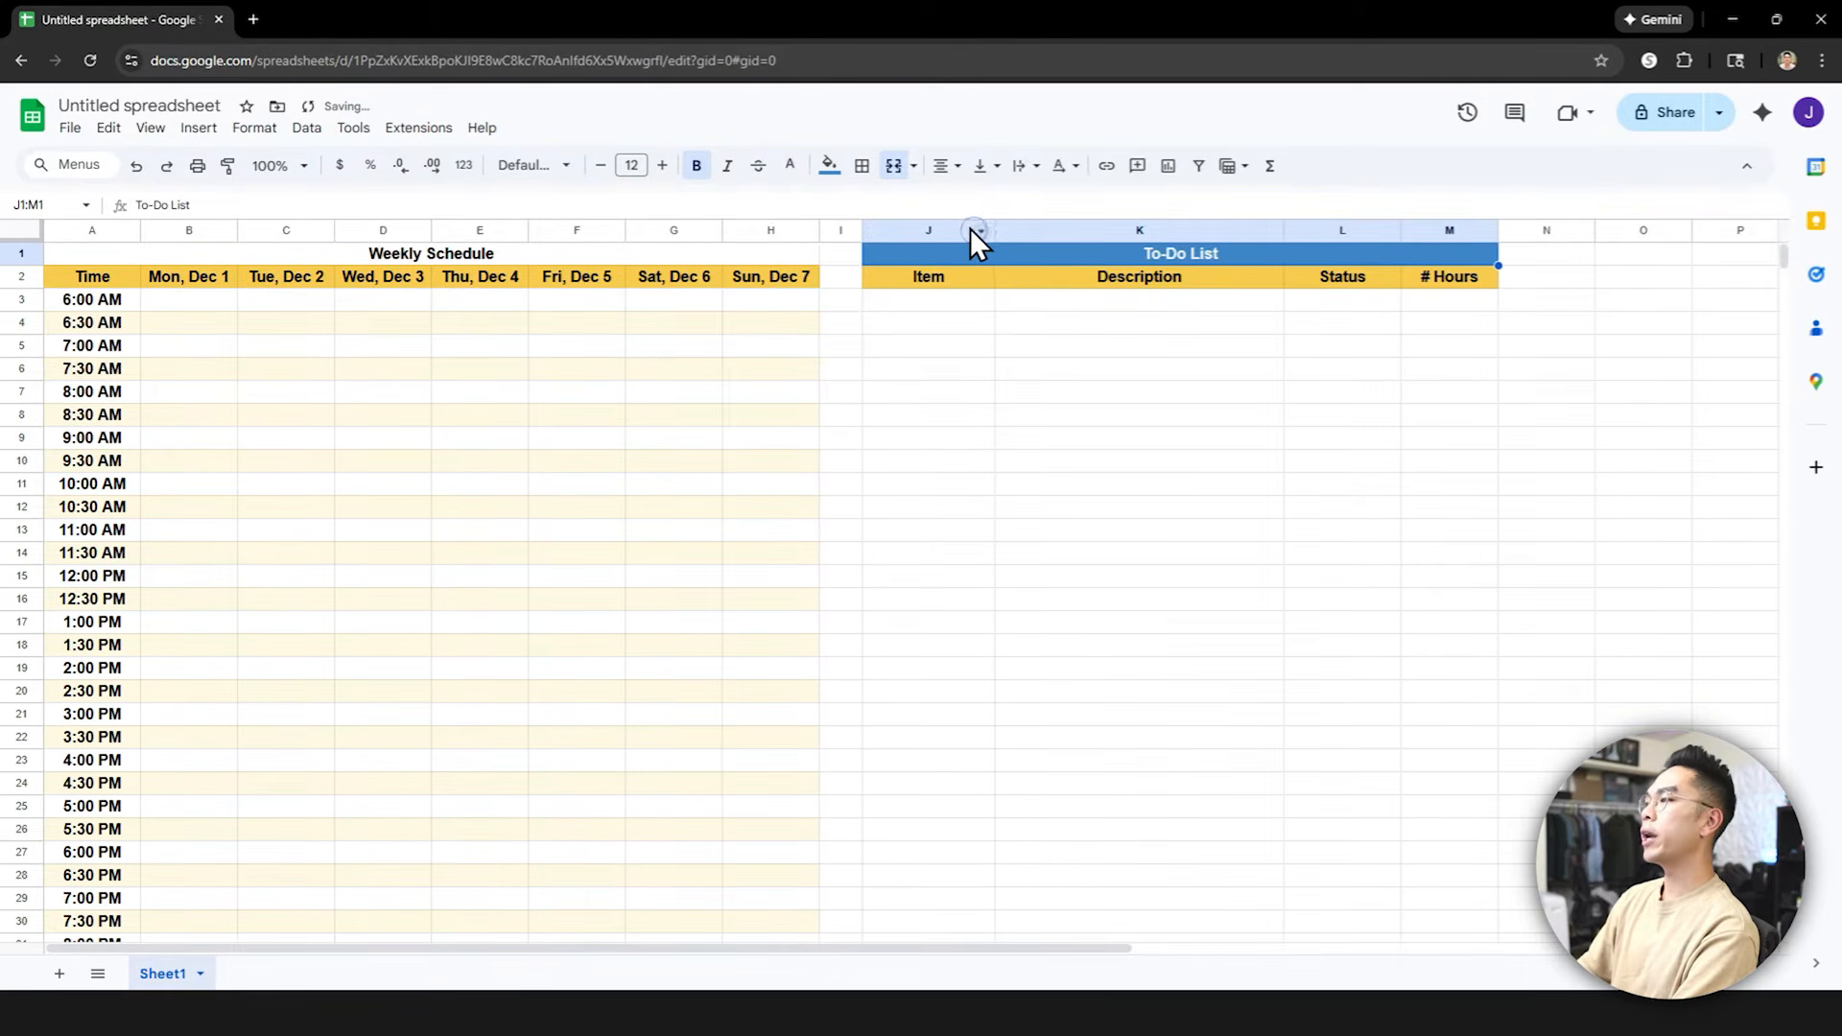
Fill the Weekly Schedule title cell with the blue sampled from the To-Do List title and make its text white
left_click(758, 251)
left_click(827, 165)
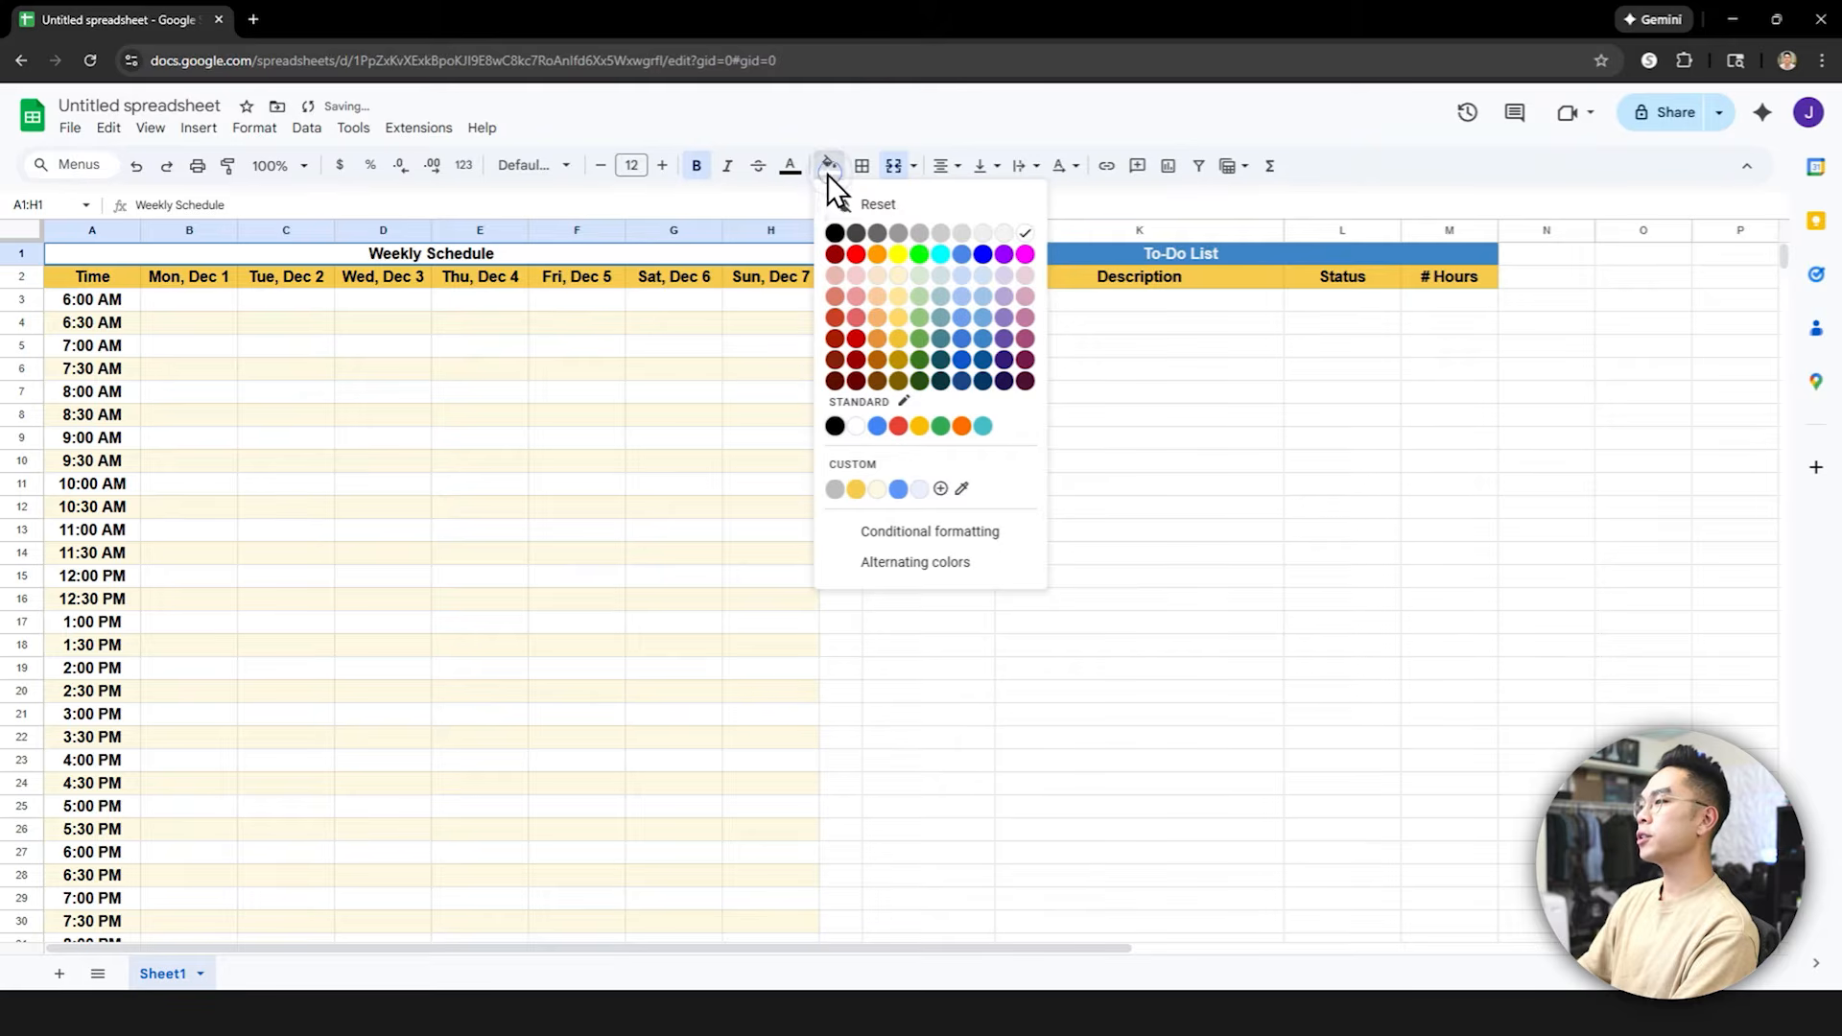
left_click(878, 425)
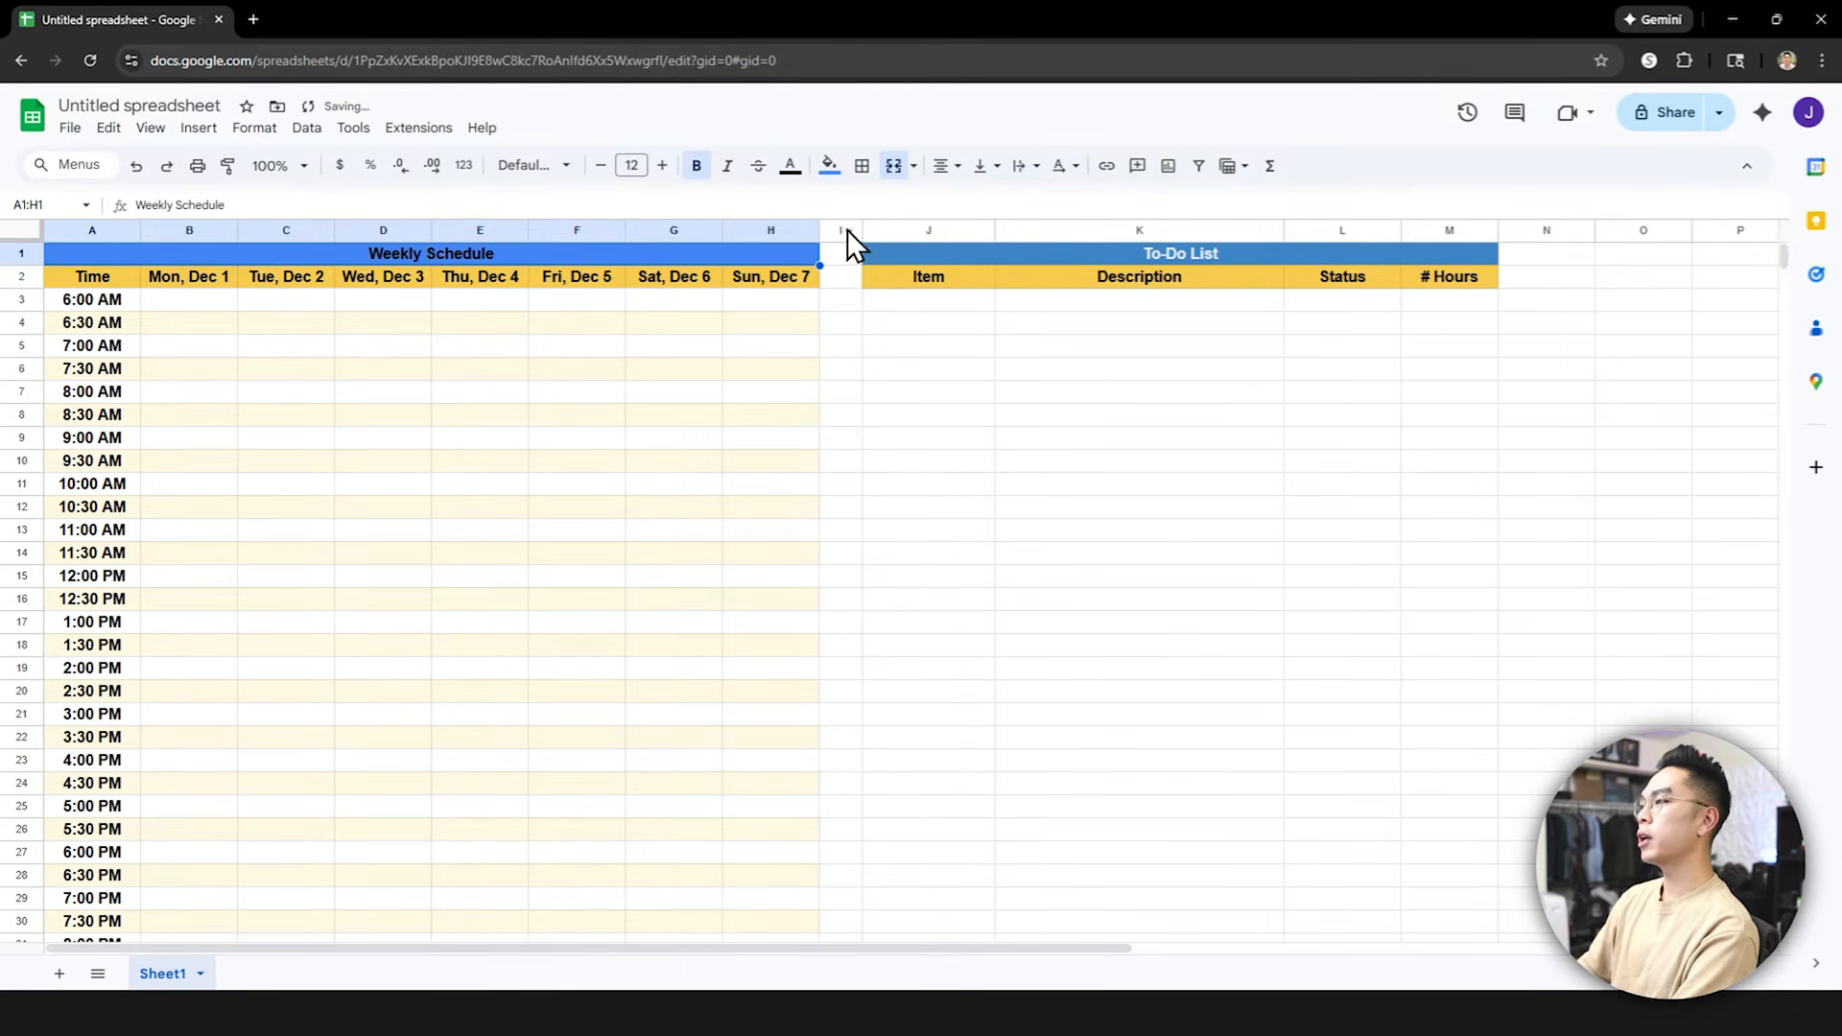
left_click(828, 165)
left_click(962, 489)
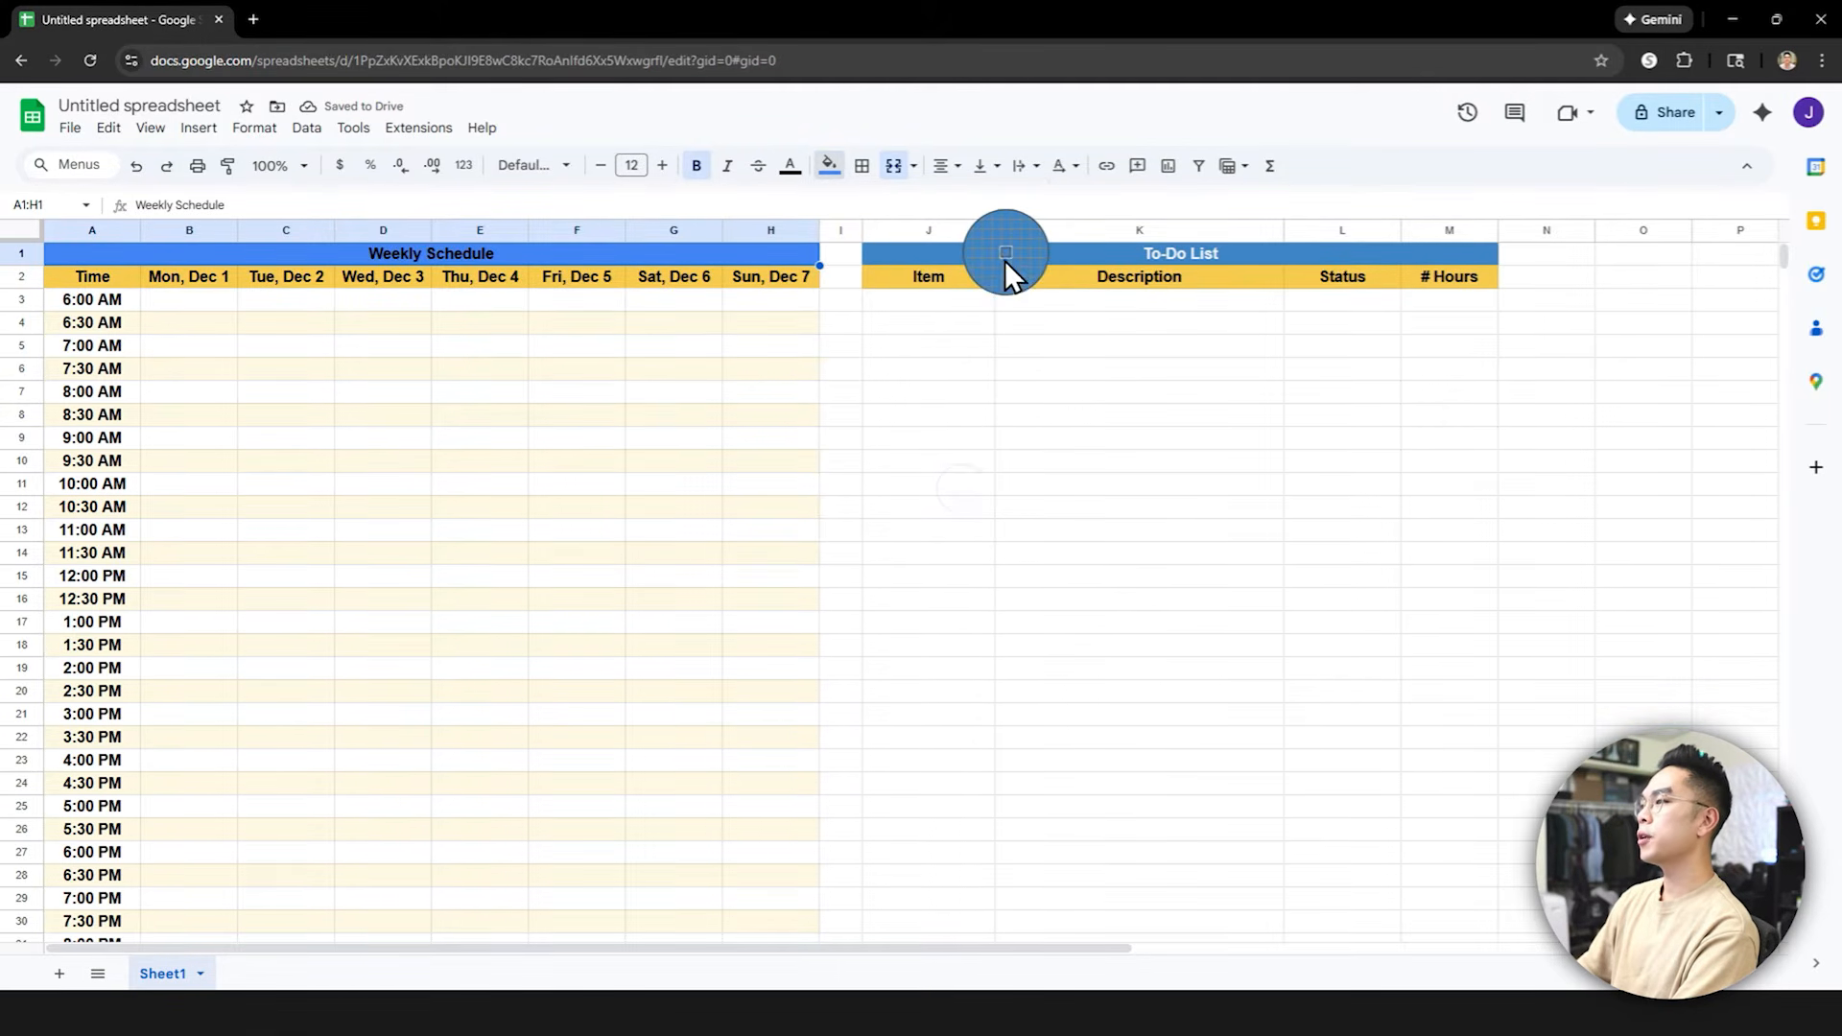
left_click(1004, 250)
left_click(829, 165)
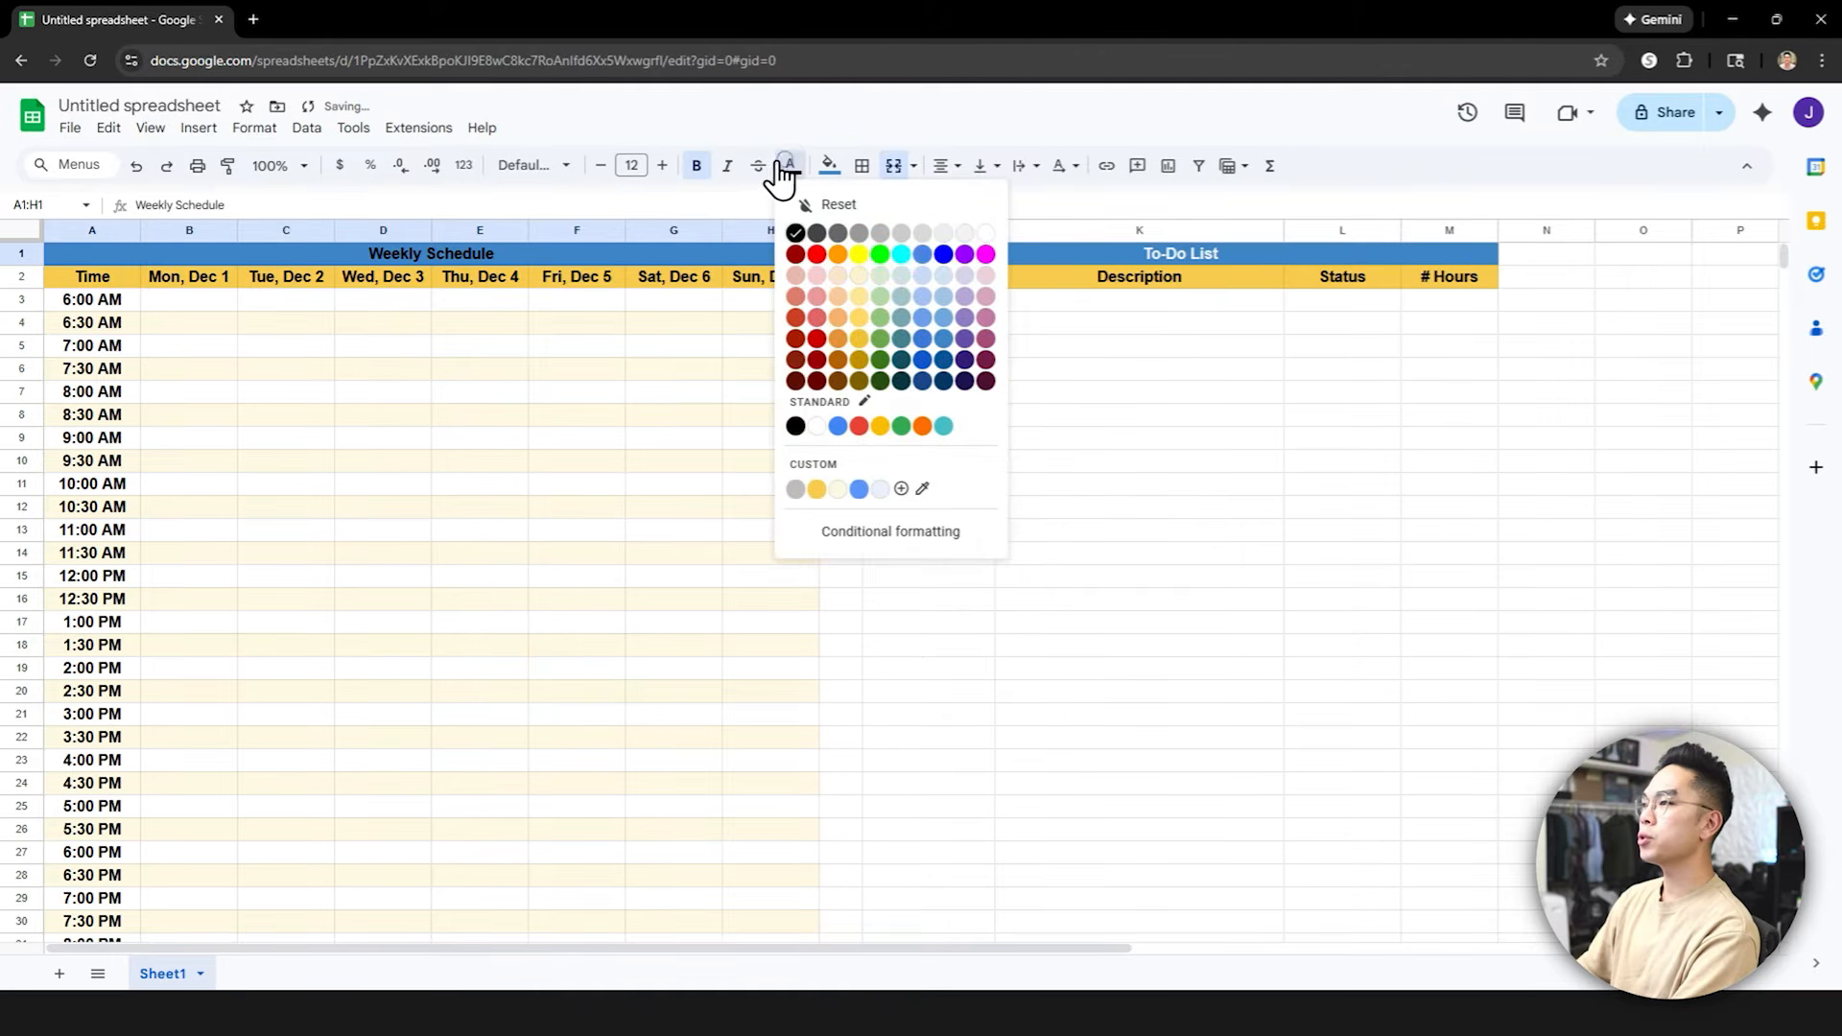
left_click(987, 259)
left_click(1028, 306)
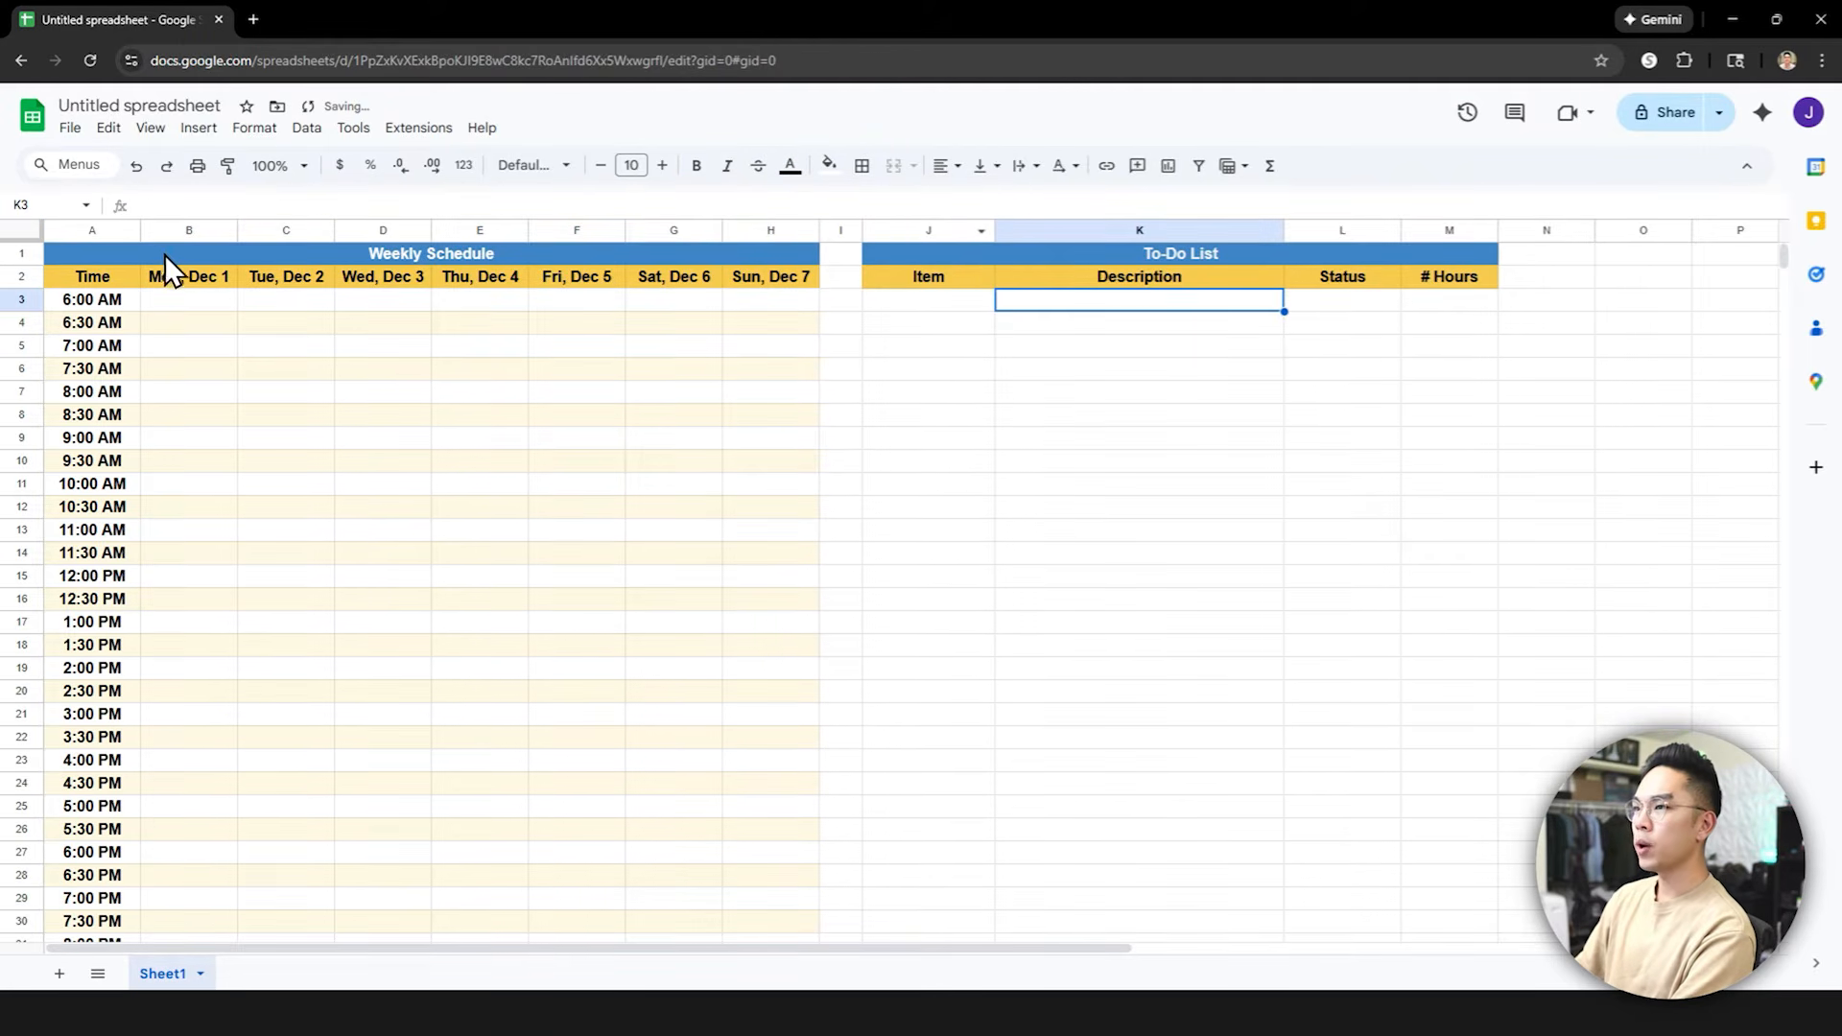
Increase the font size of title row 1 to 16
left_click(23, 253)
left_click(660, 165)
left_click(660, 165)
left_click(661, 165)
left_click(660, 165)
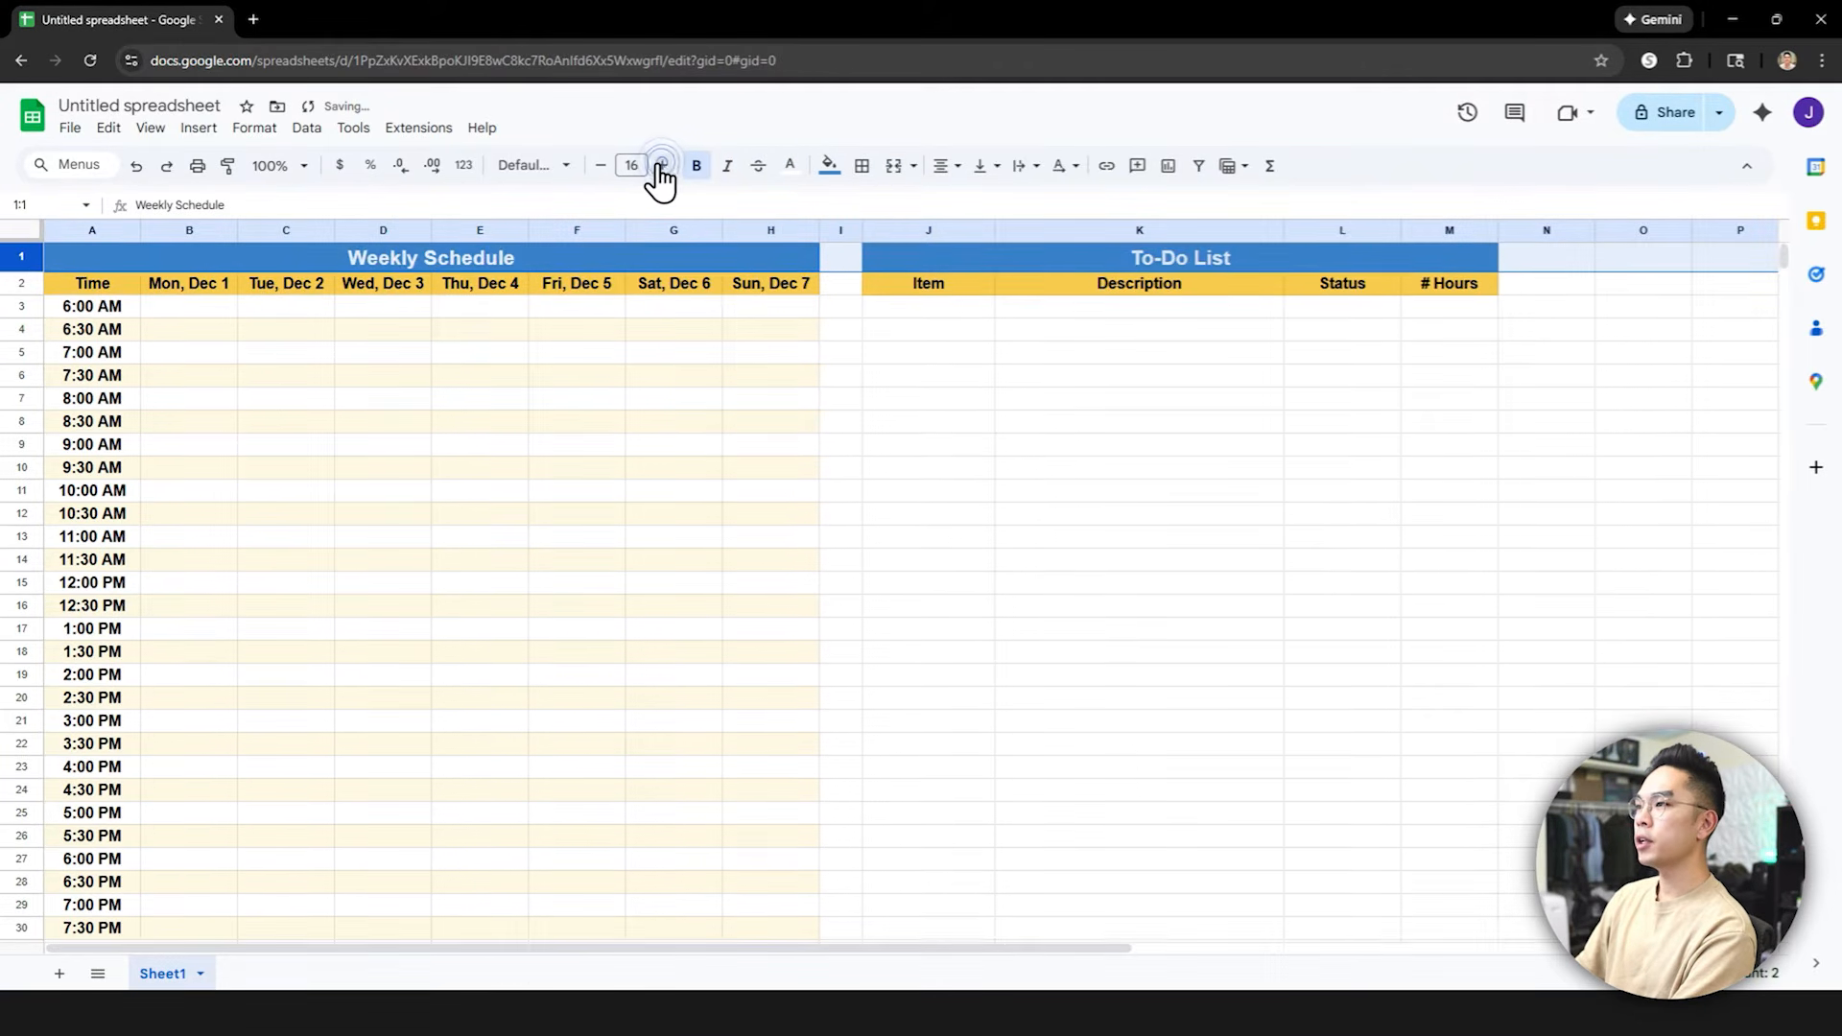
left_click(912, 351)
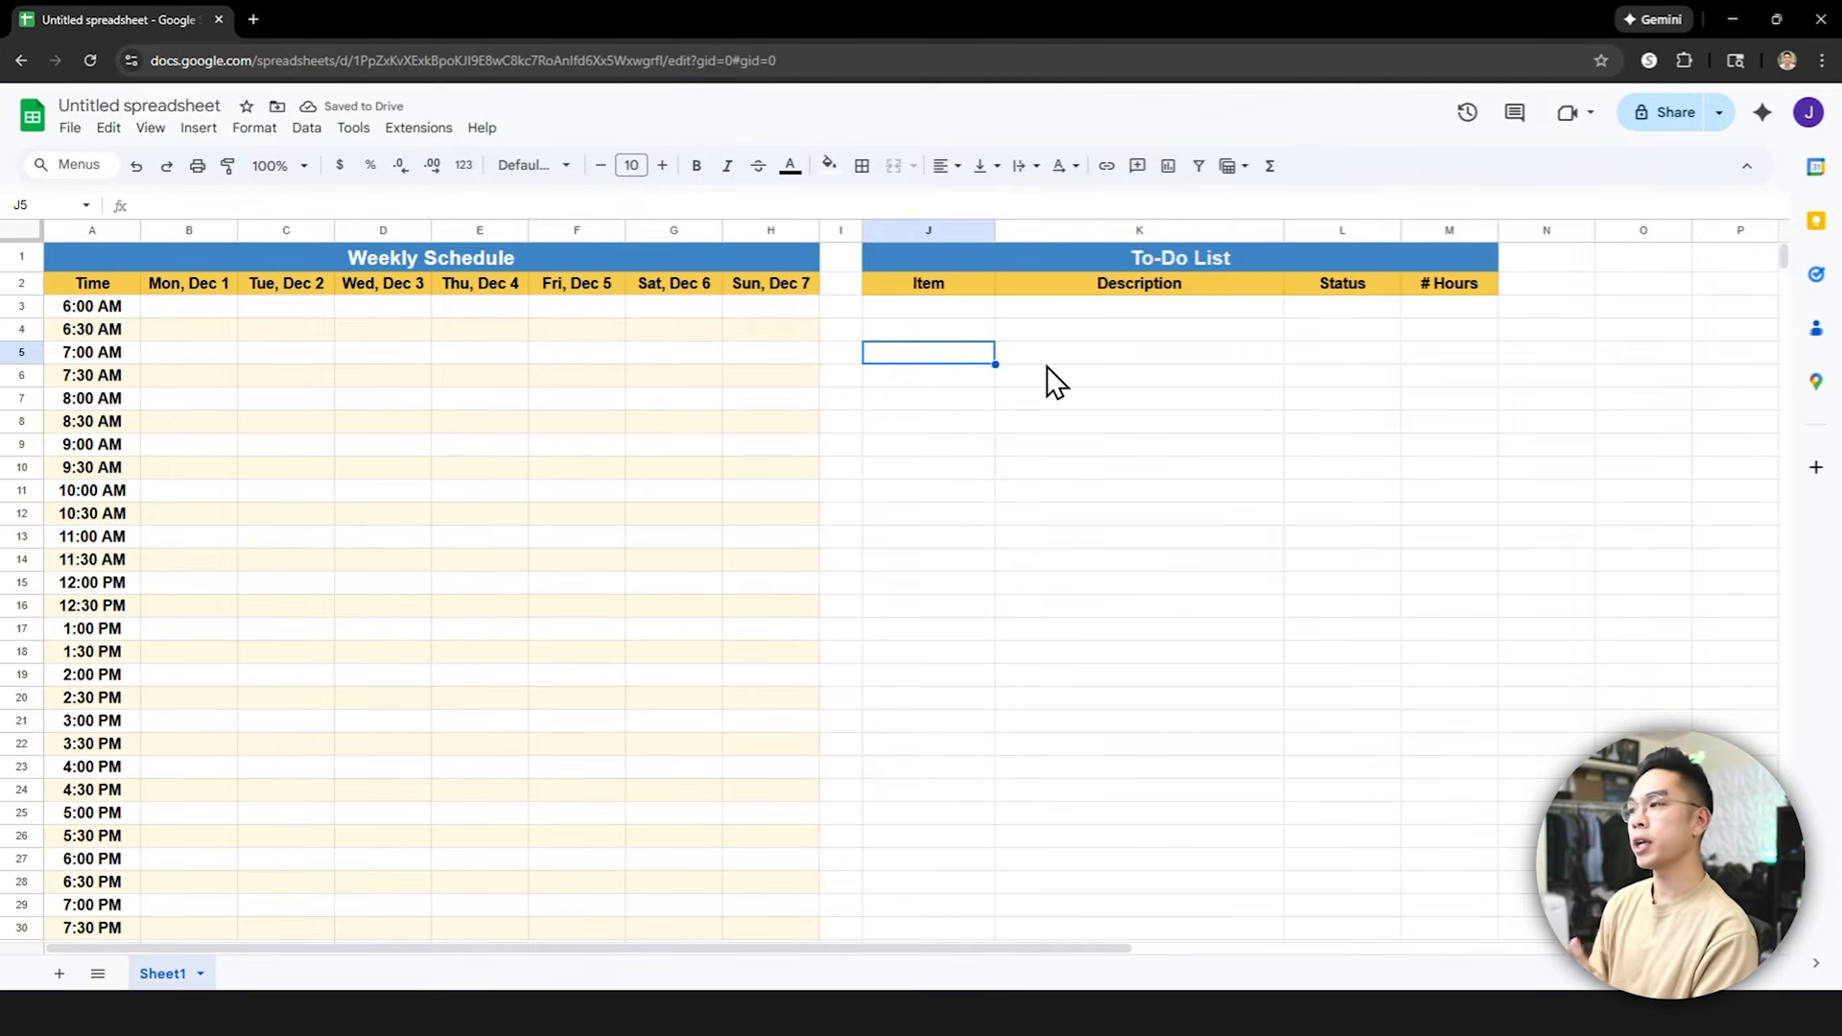
Widen the day columns B through H equally
left_click_drag(171, 228, 744, 223)
left_click_drag(240, 231, 274, 232)
left_click(873, 336)
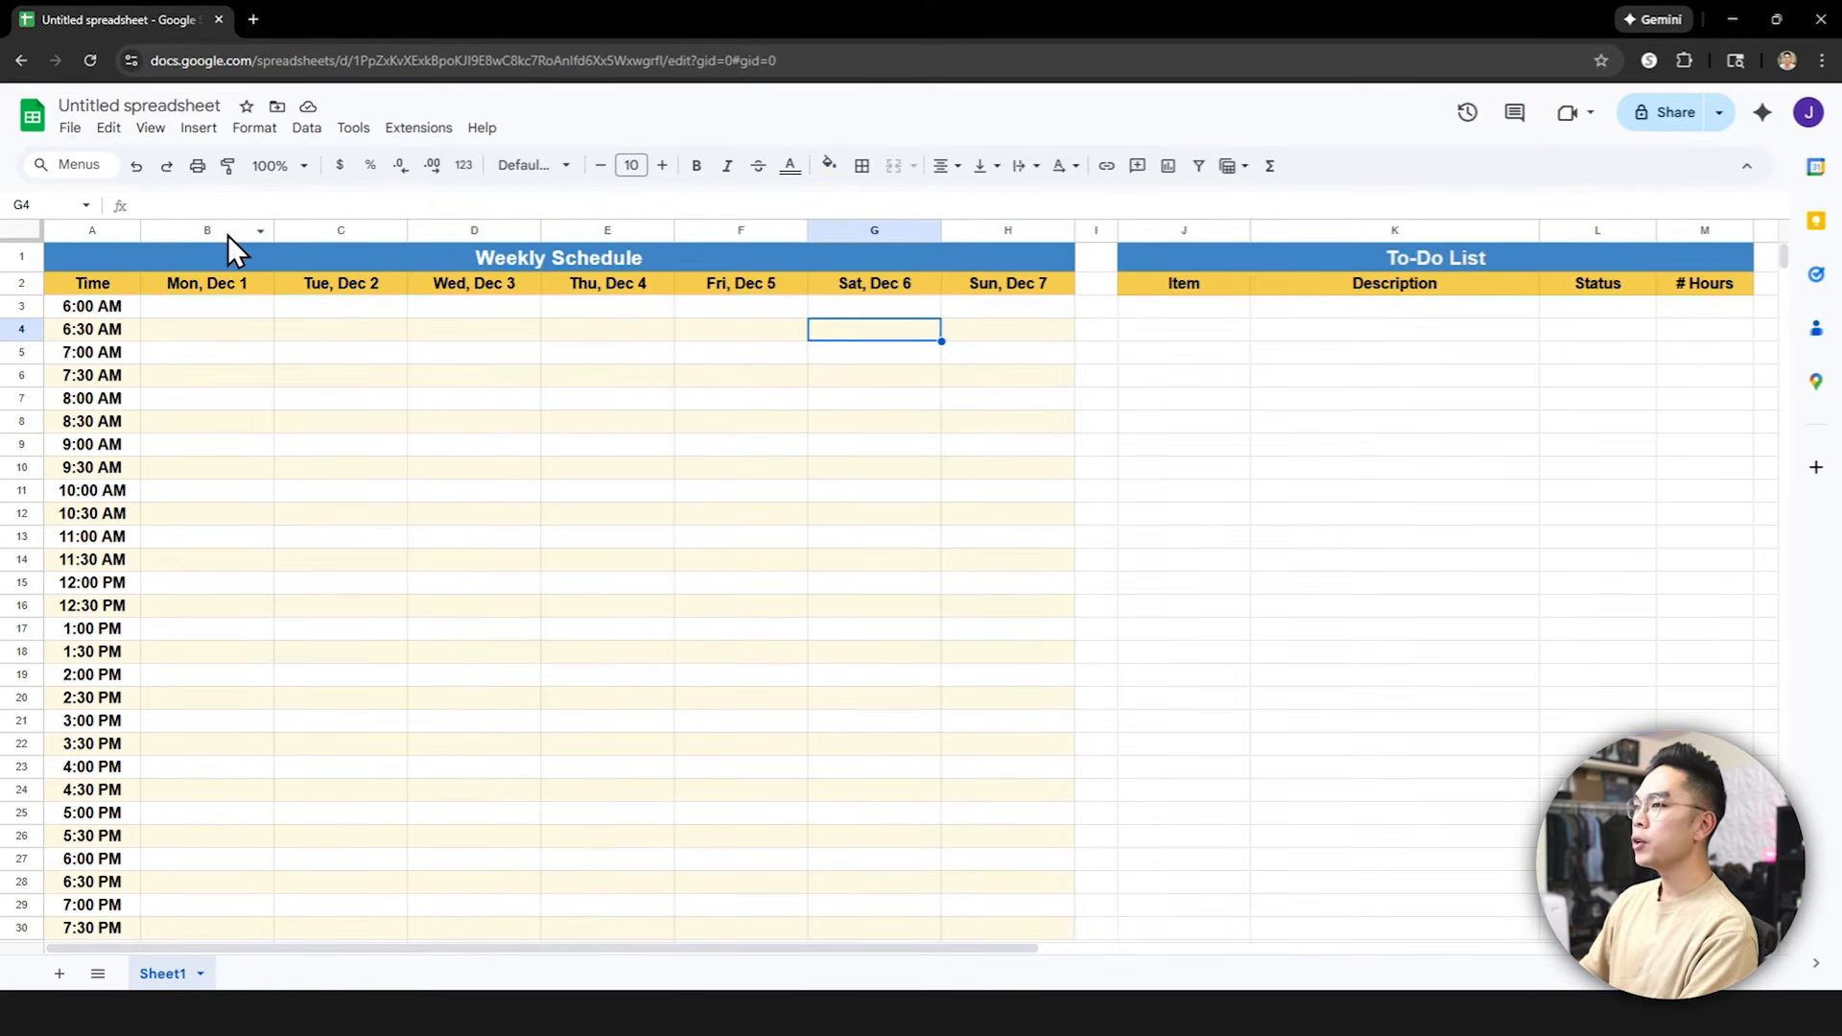
Turn on text wrapping and middle vertical alignment for the day columns B through H
left_click_drag(222, 231, 999, 235)
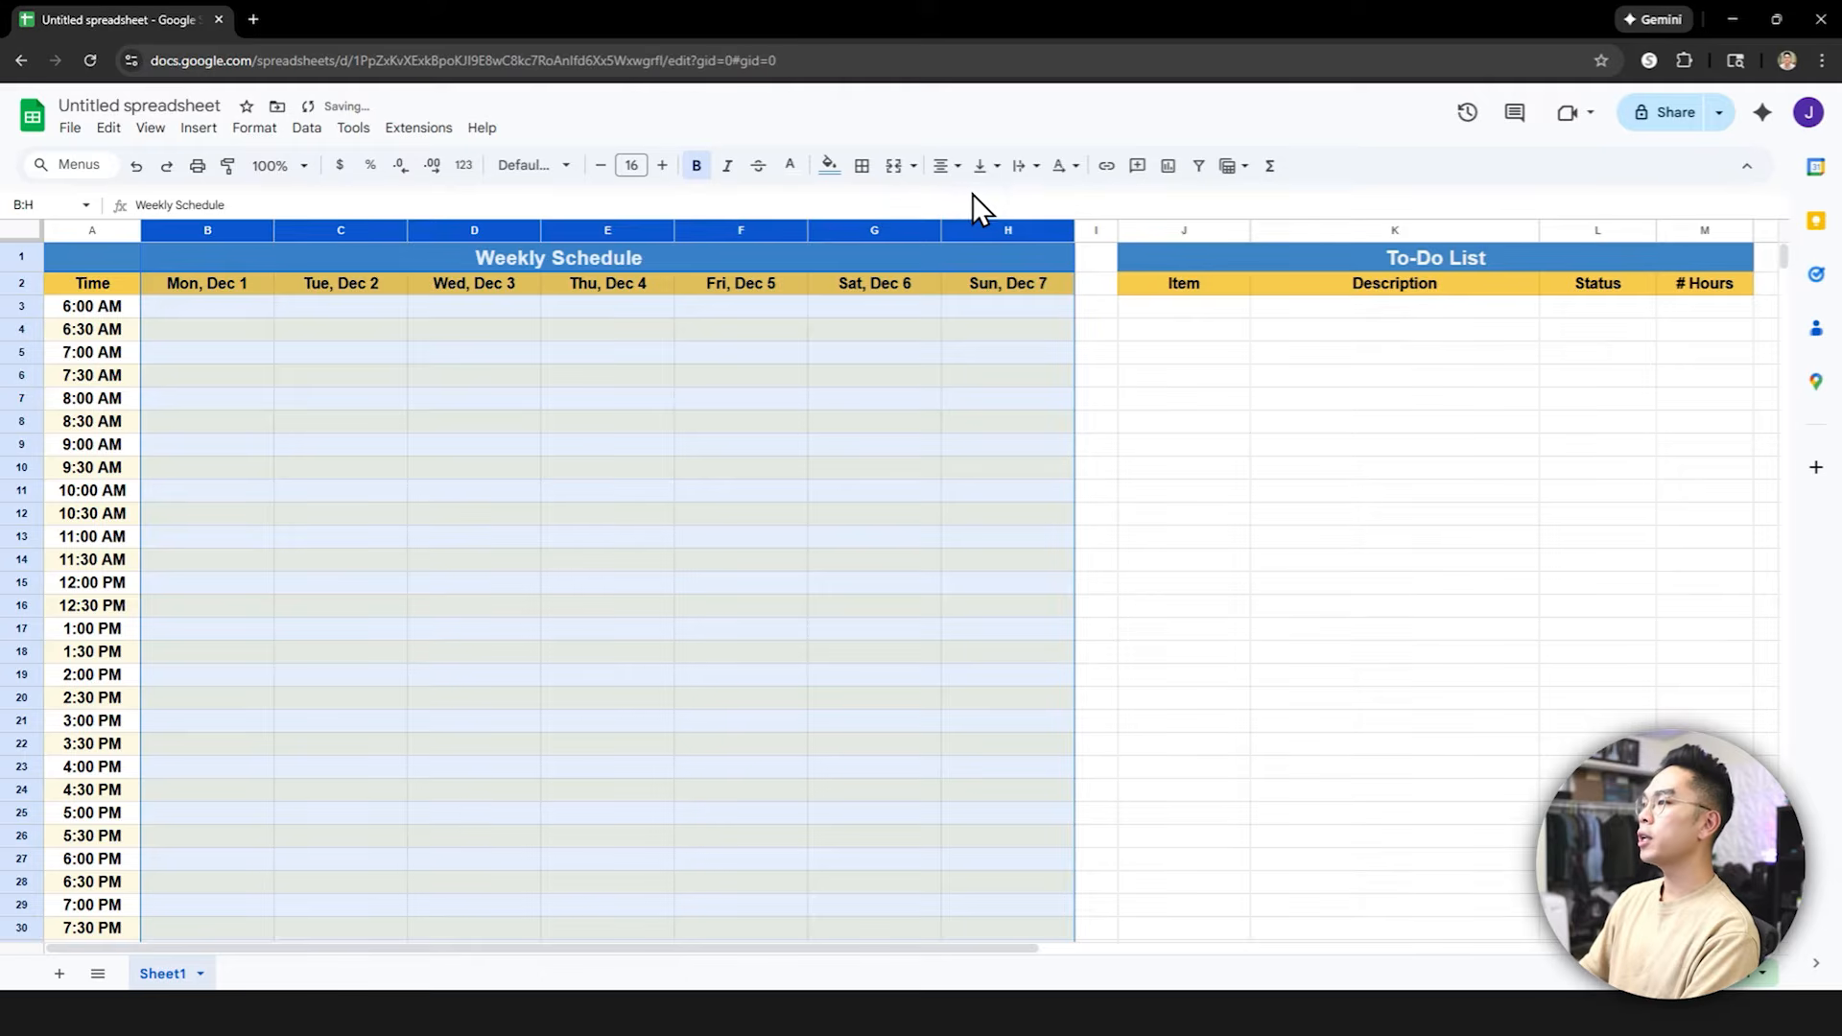
left_click(1025, 167)
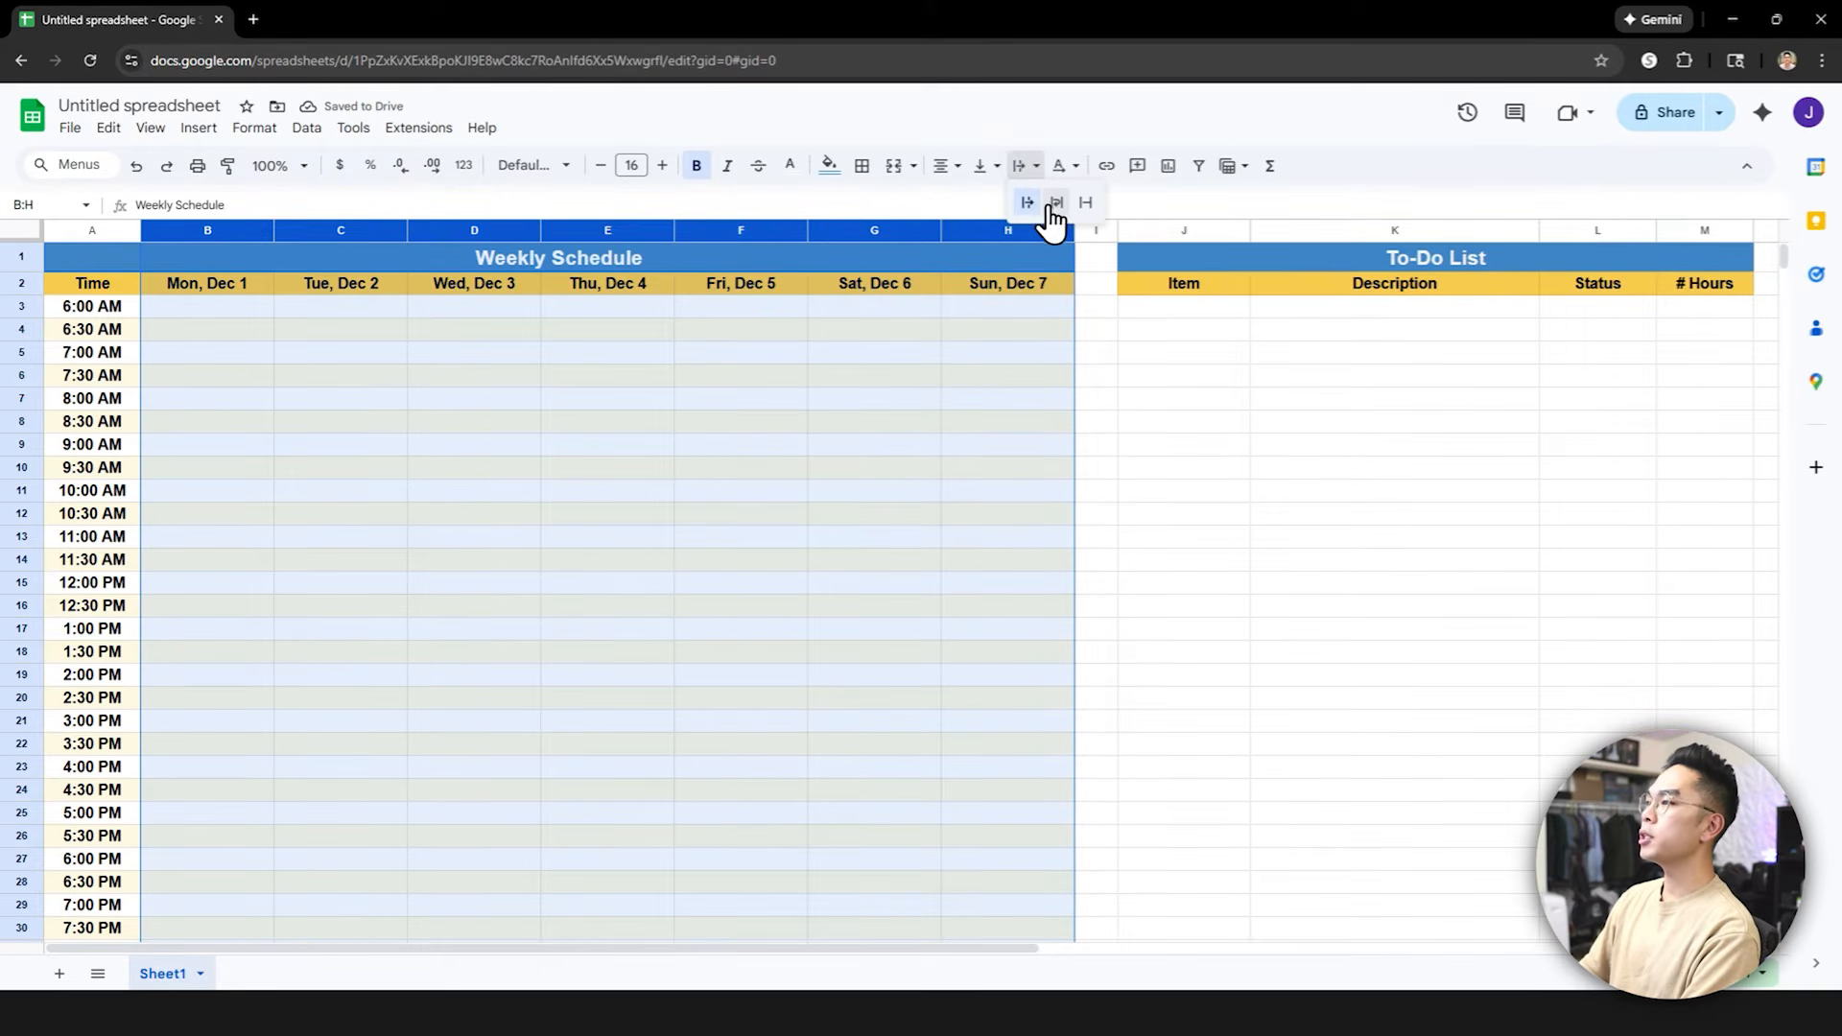
left_click(1056, 201)
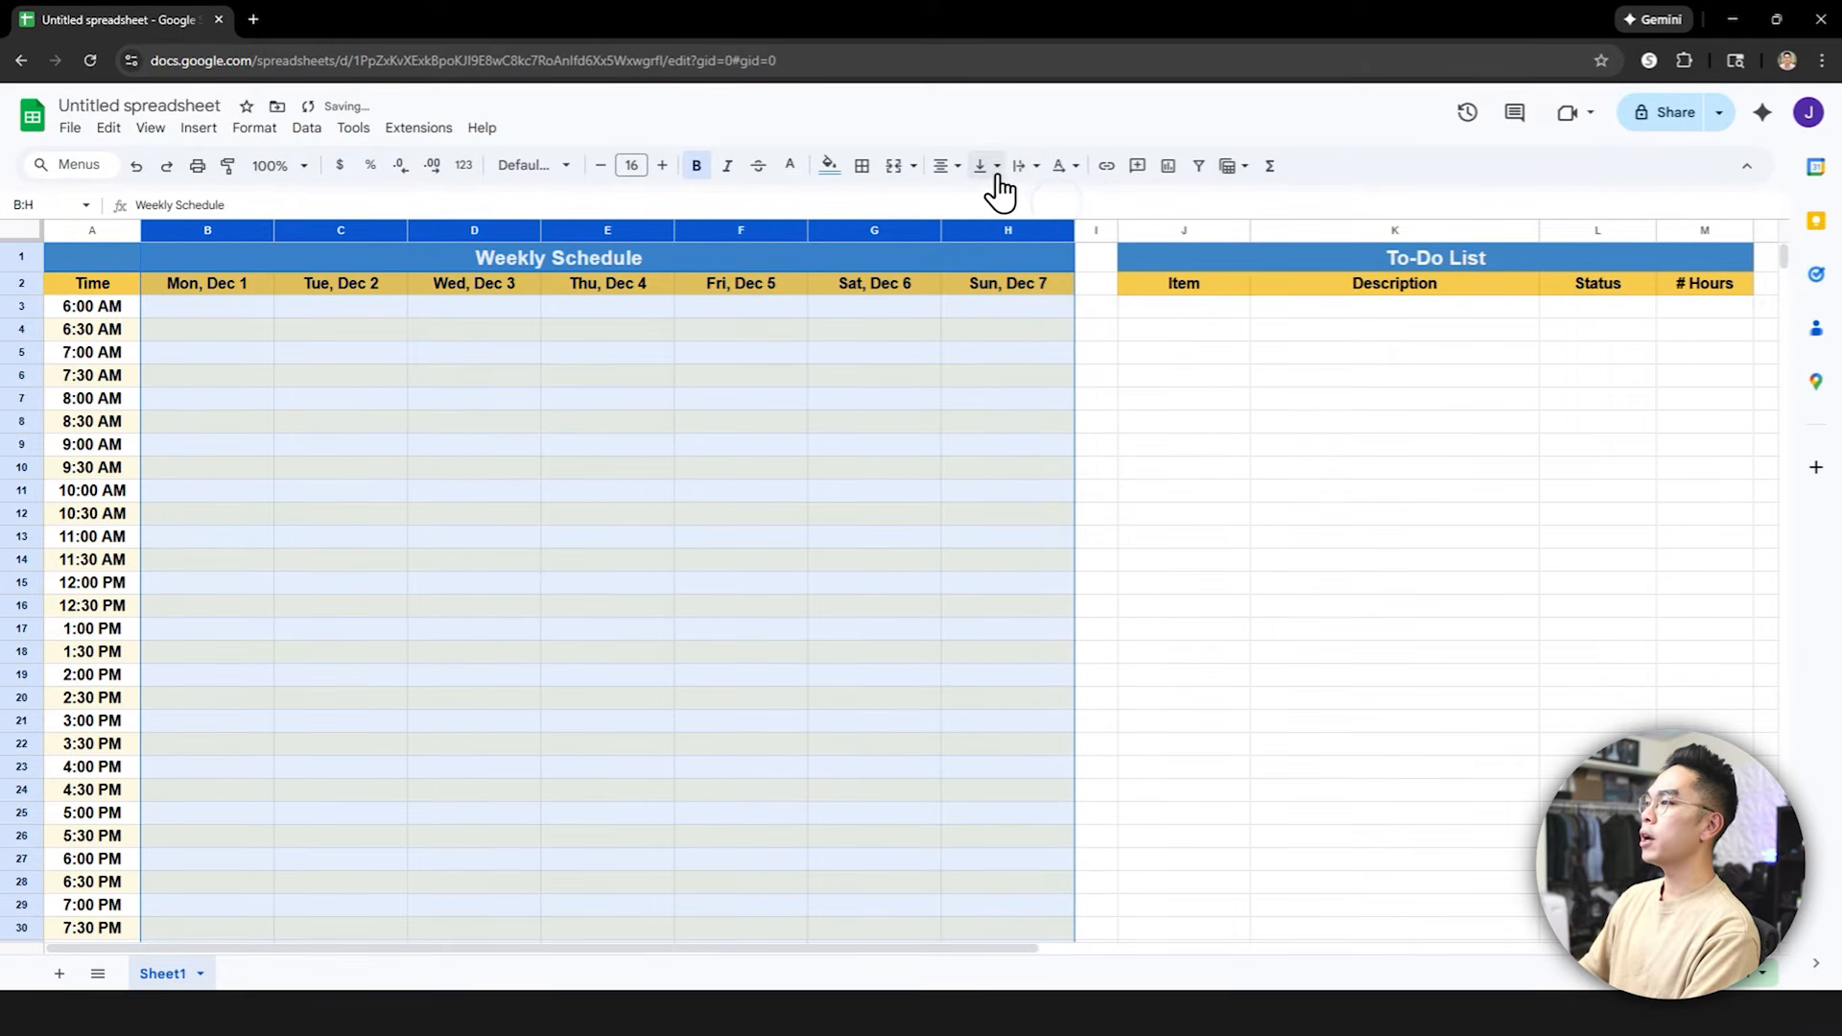
left_click(985, 170)
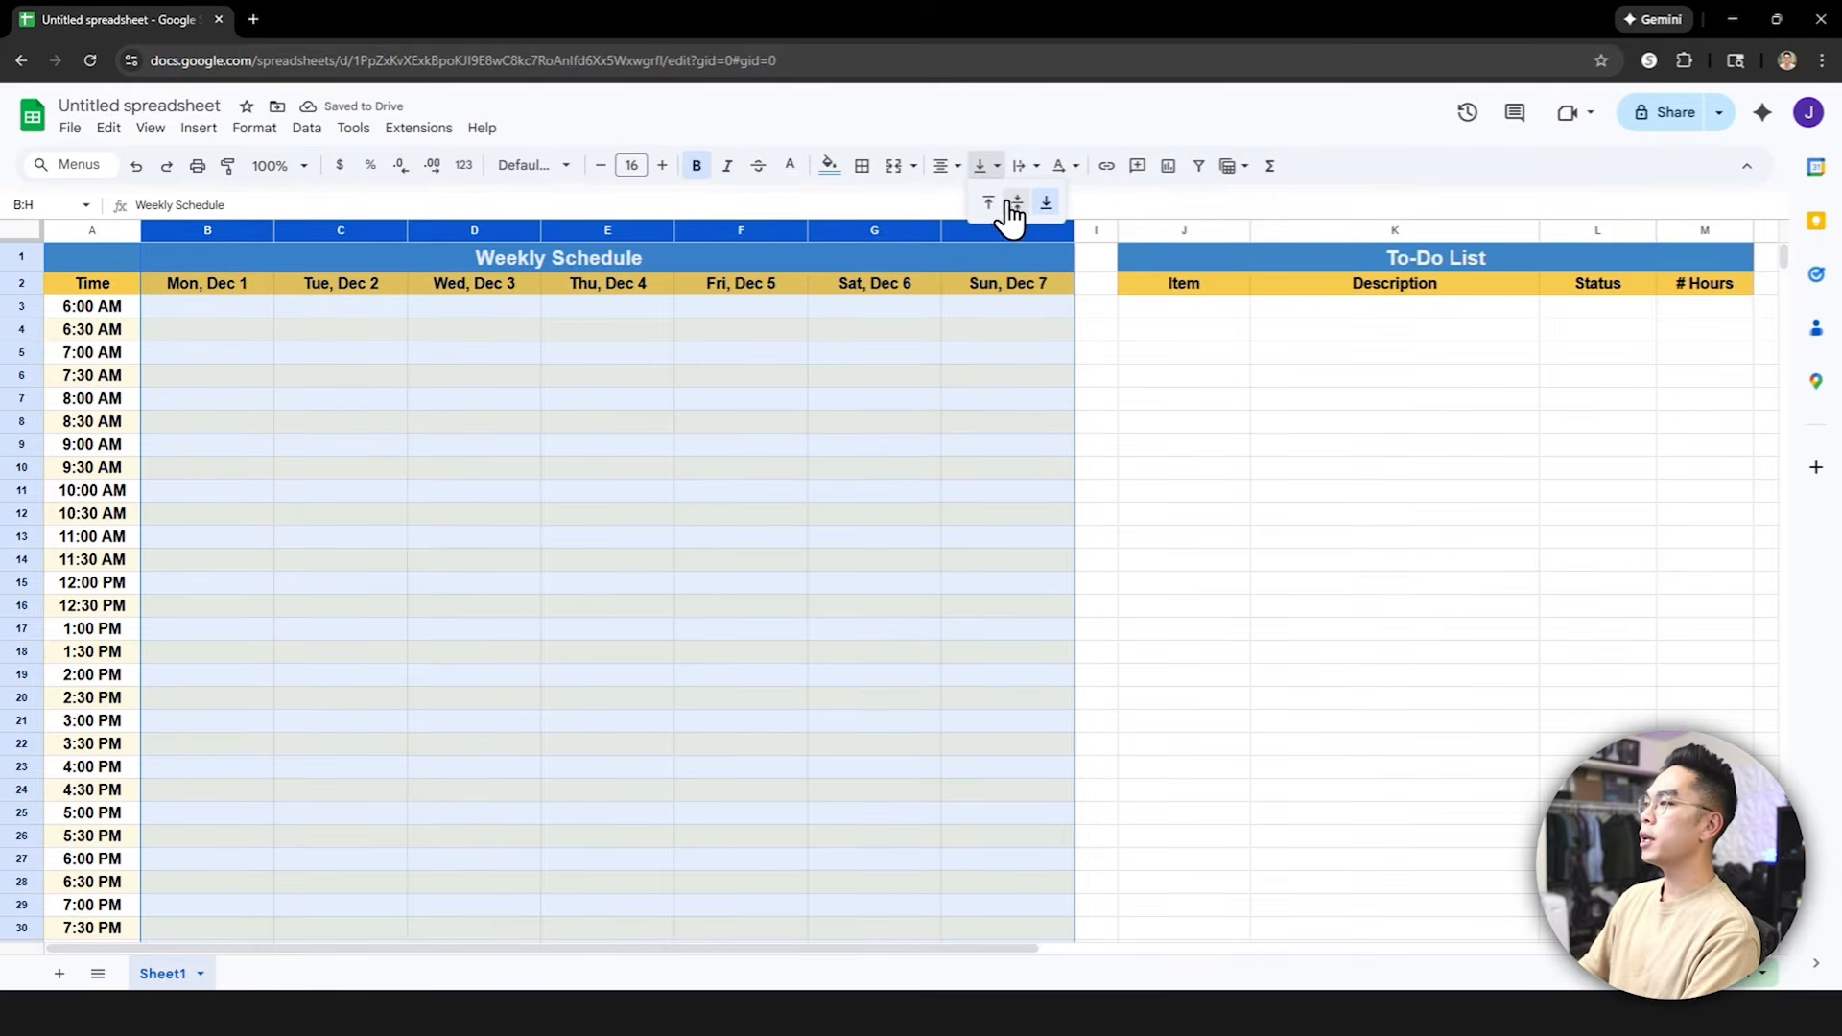
left_click(916, 379)
Test the text wrapping with a long string of random letters in cell B5 and undo the entry
left_click(223, 355)
type("aowjdoiajwdoijawodijoajwdoiajwdoijawodijoajwdoaiwdjaoiwjd")
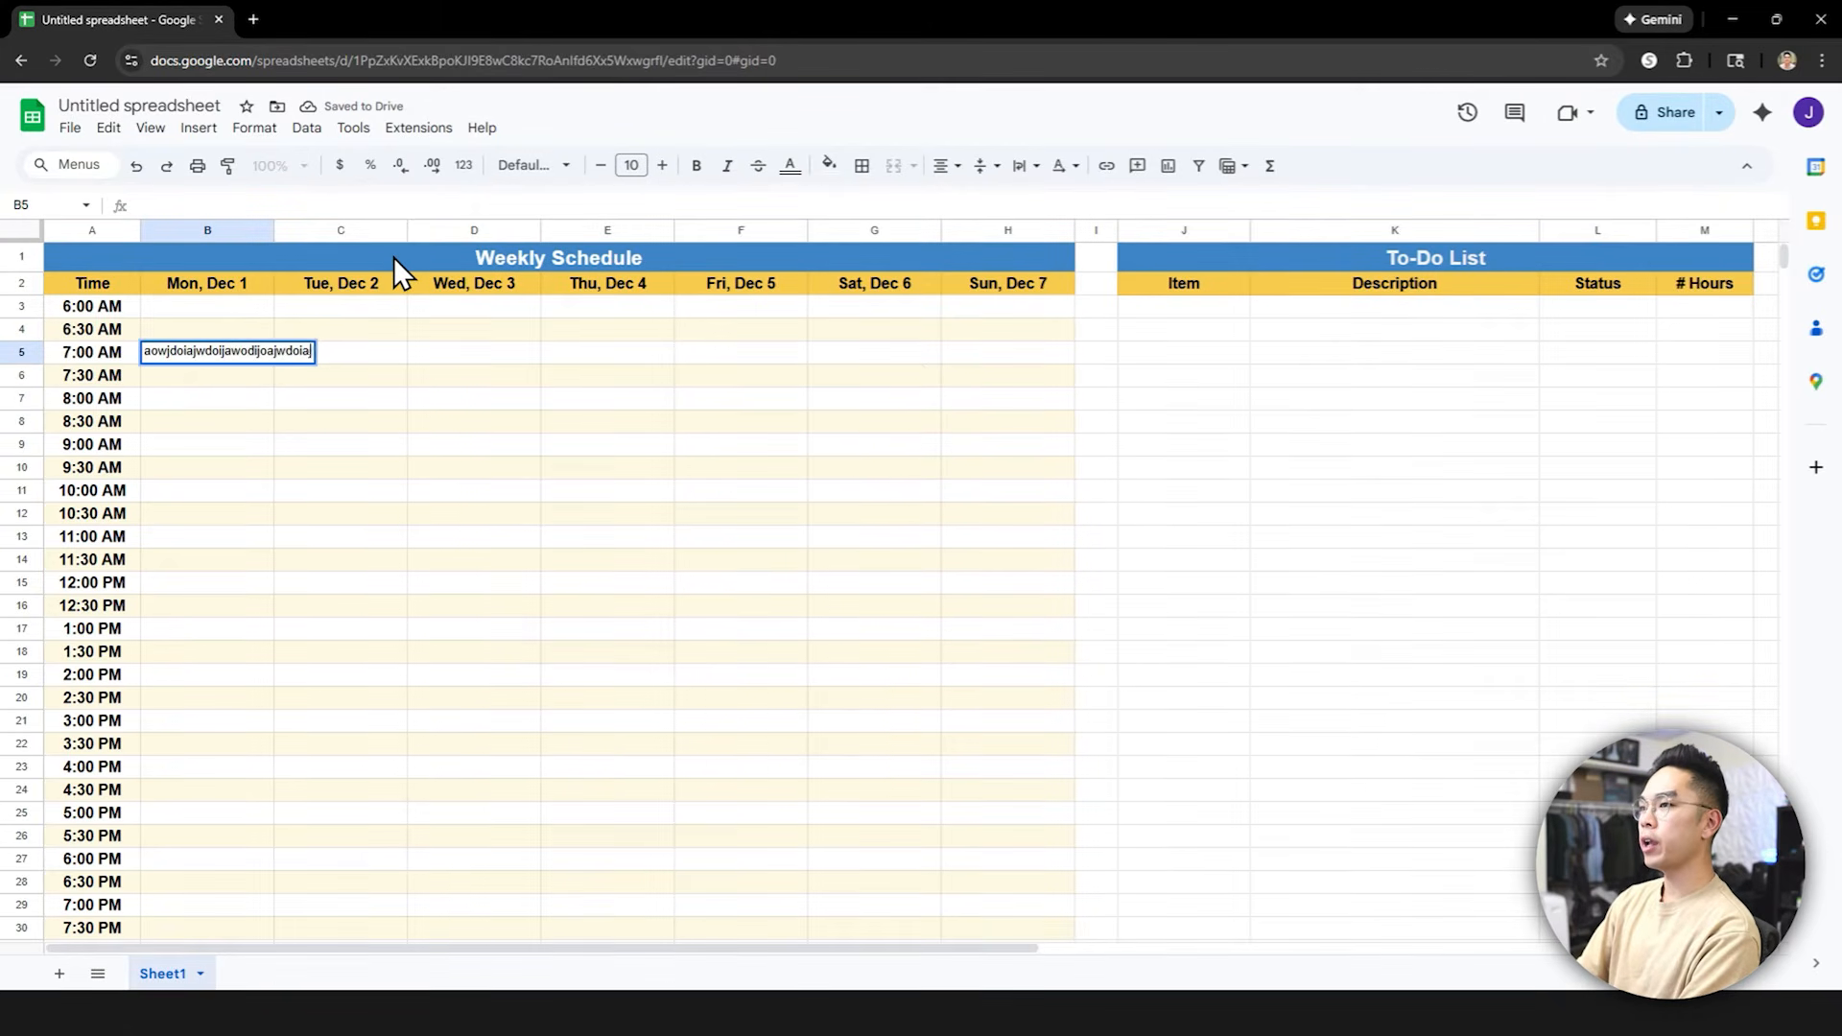
key("Return")
left_click(207, 375)
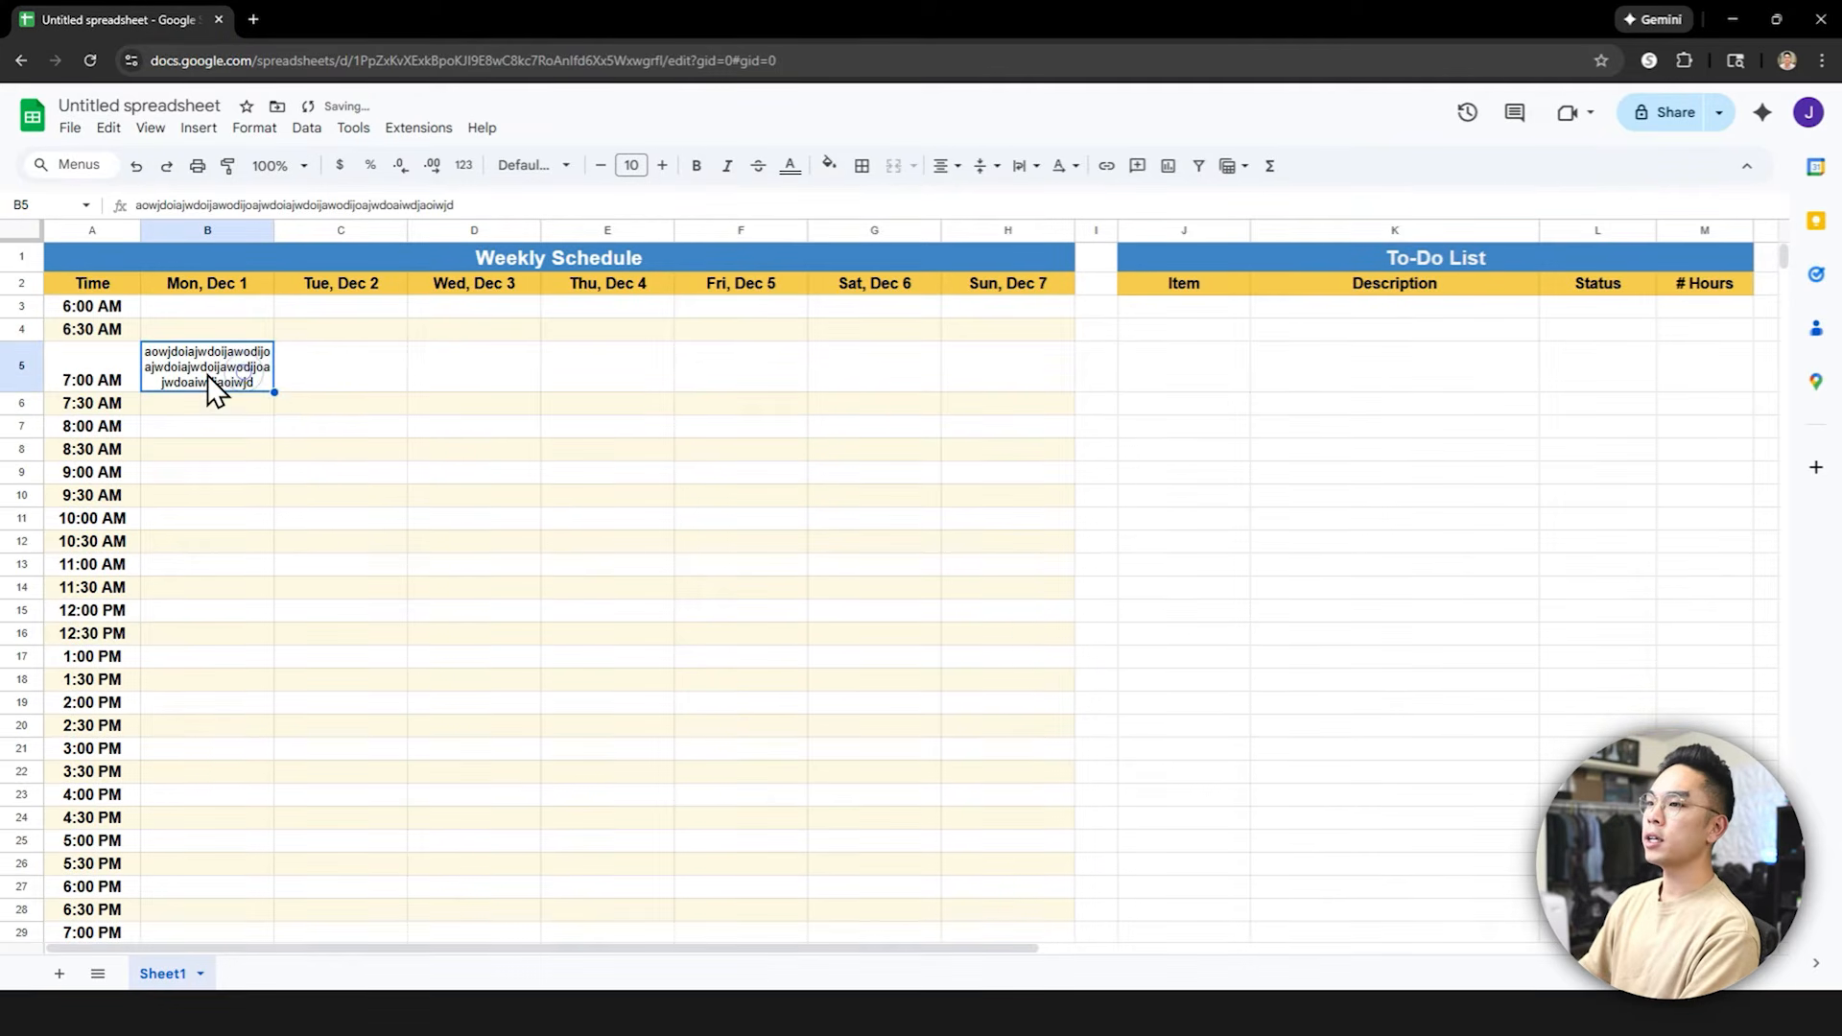
left_click(351, 371)
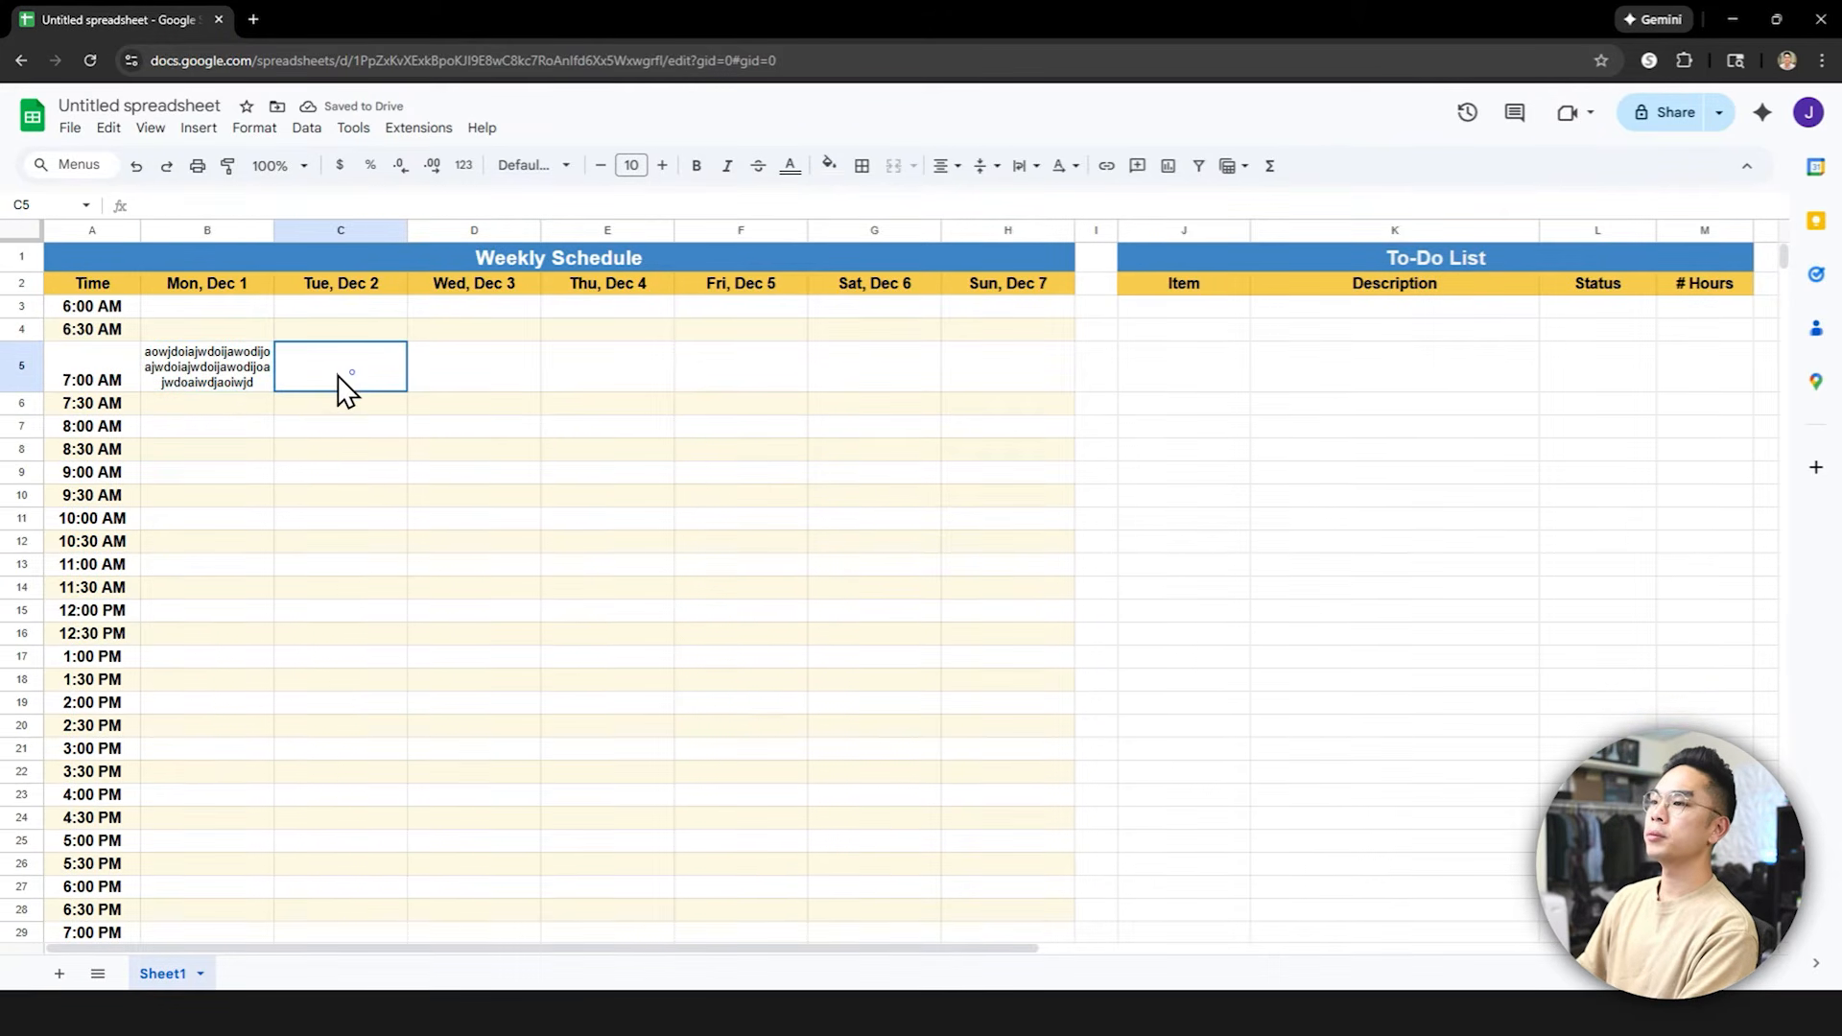
key("ctrl+z")
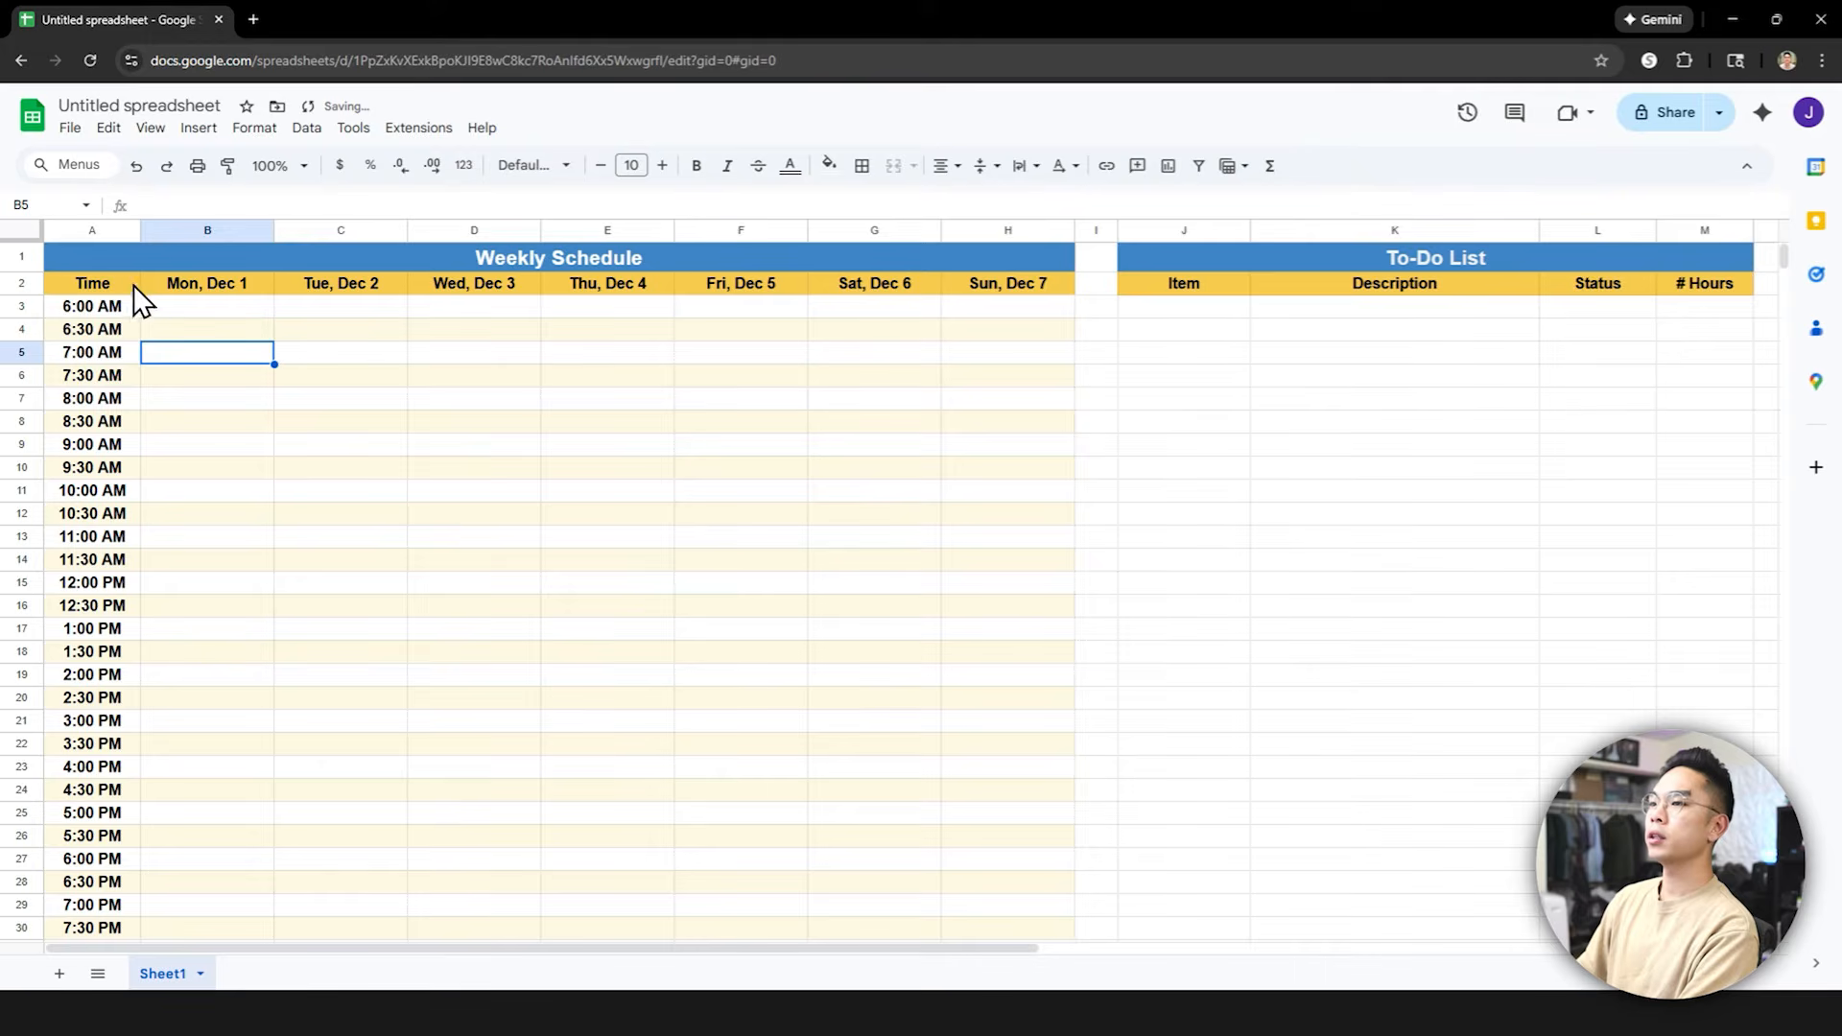
Set the Time column A to middle vertical alignment
left_click(96, 230)
left_click(984, 166)
left_click(1015, 205)
left_click(847, 399)
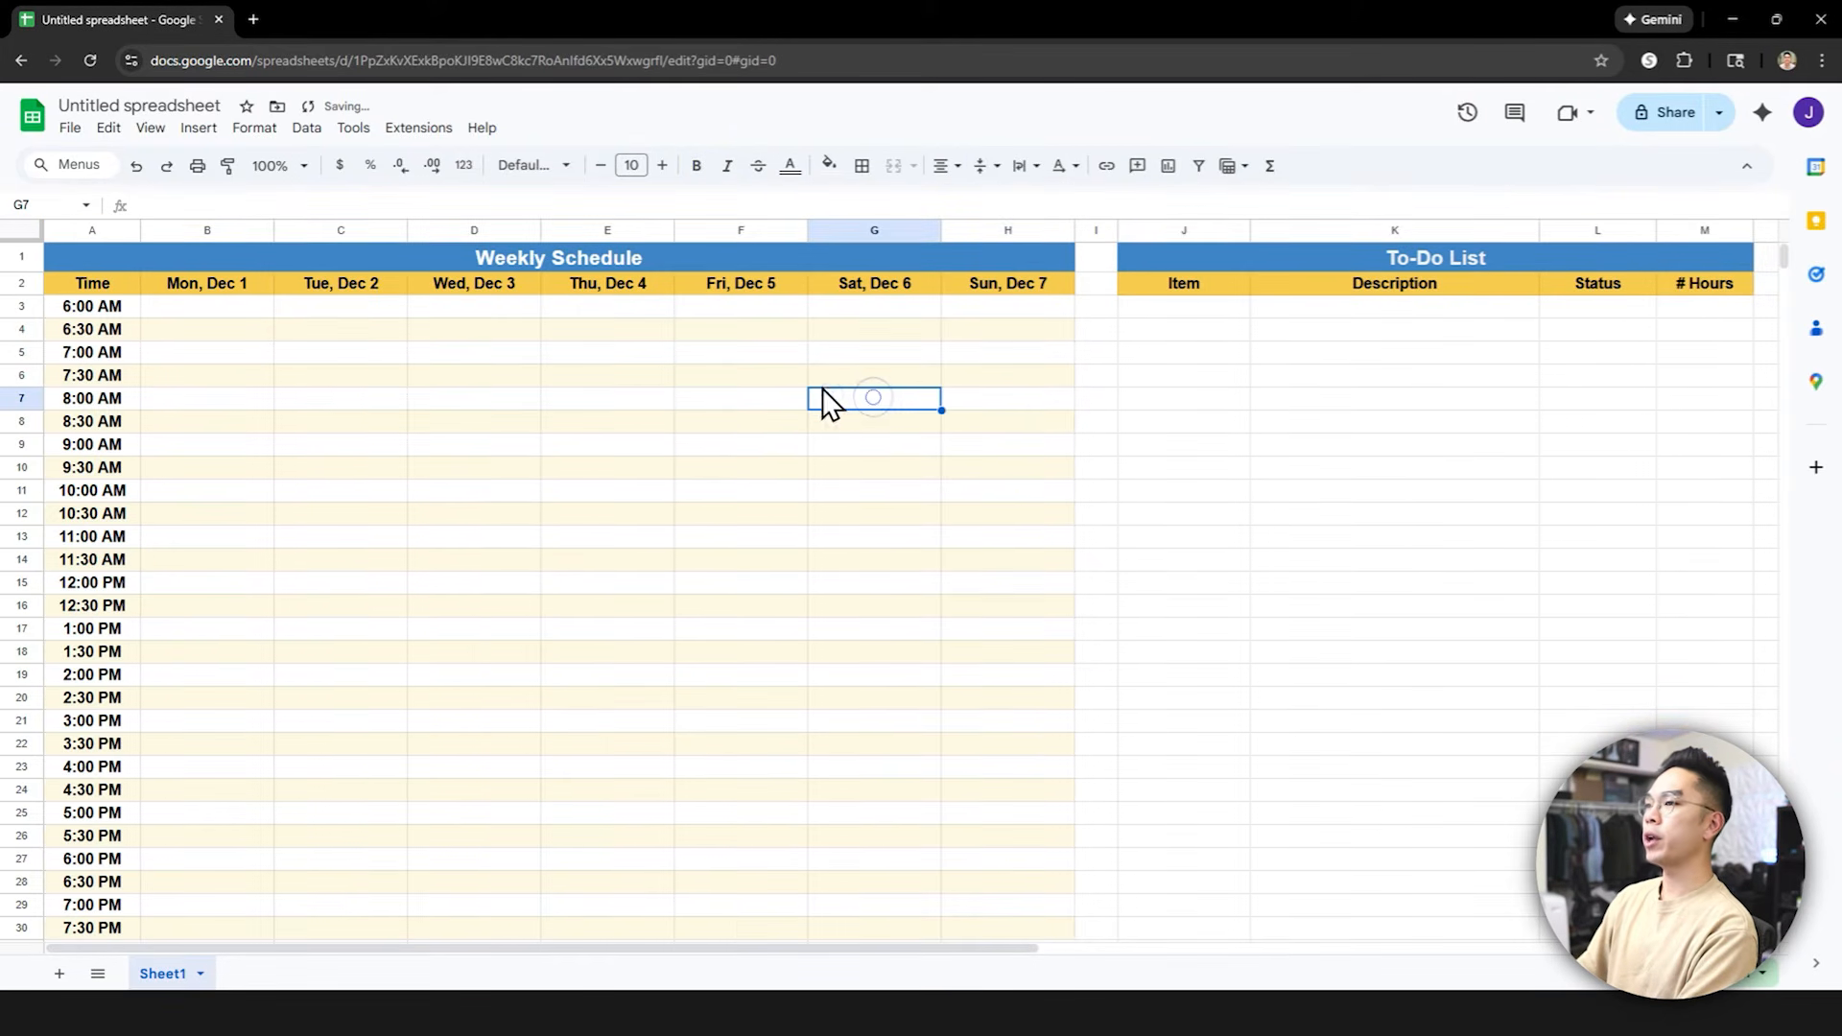
Check the Time column's vertical alignment by entering a long string in cell B5, and undo the entry
left_click(217, 357)
type("awdoijawodijaowdijoajwdoiajowdjoaiwdjaiwdjoiajwdoaijw")
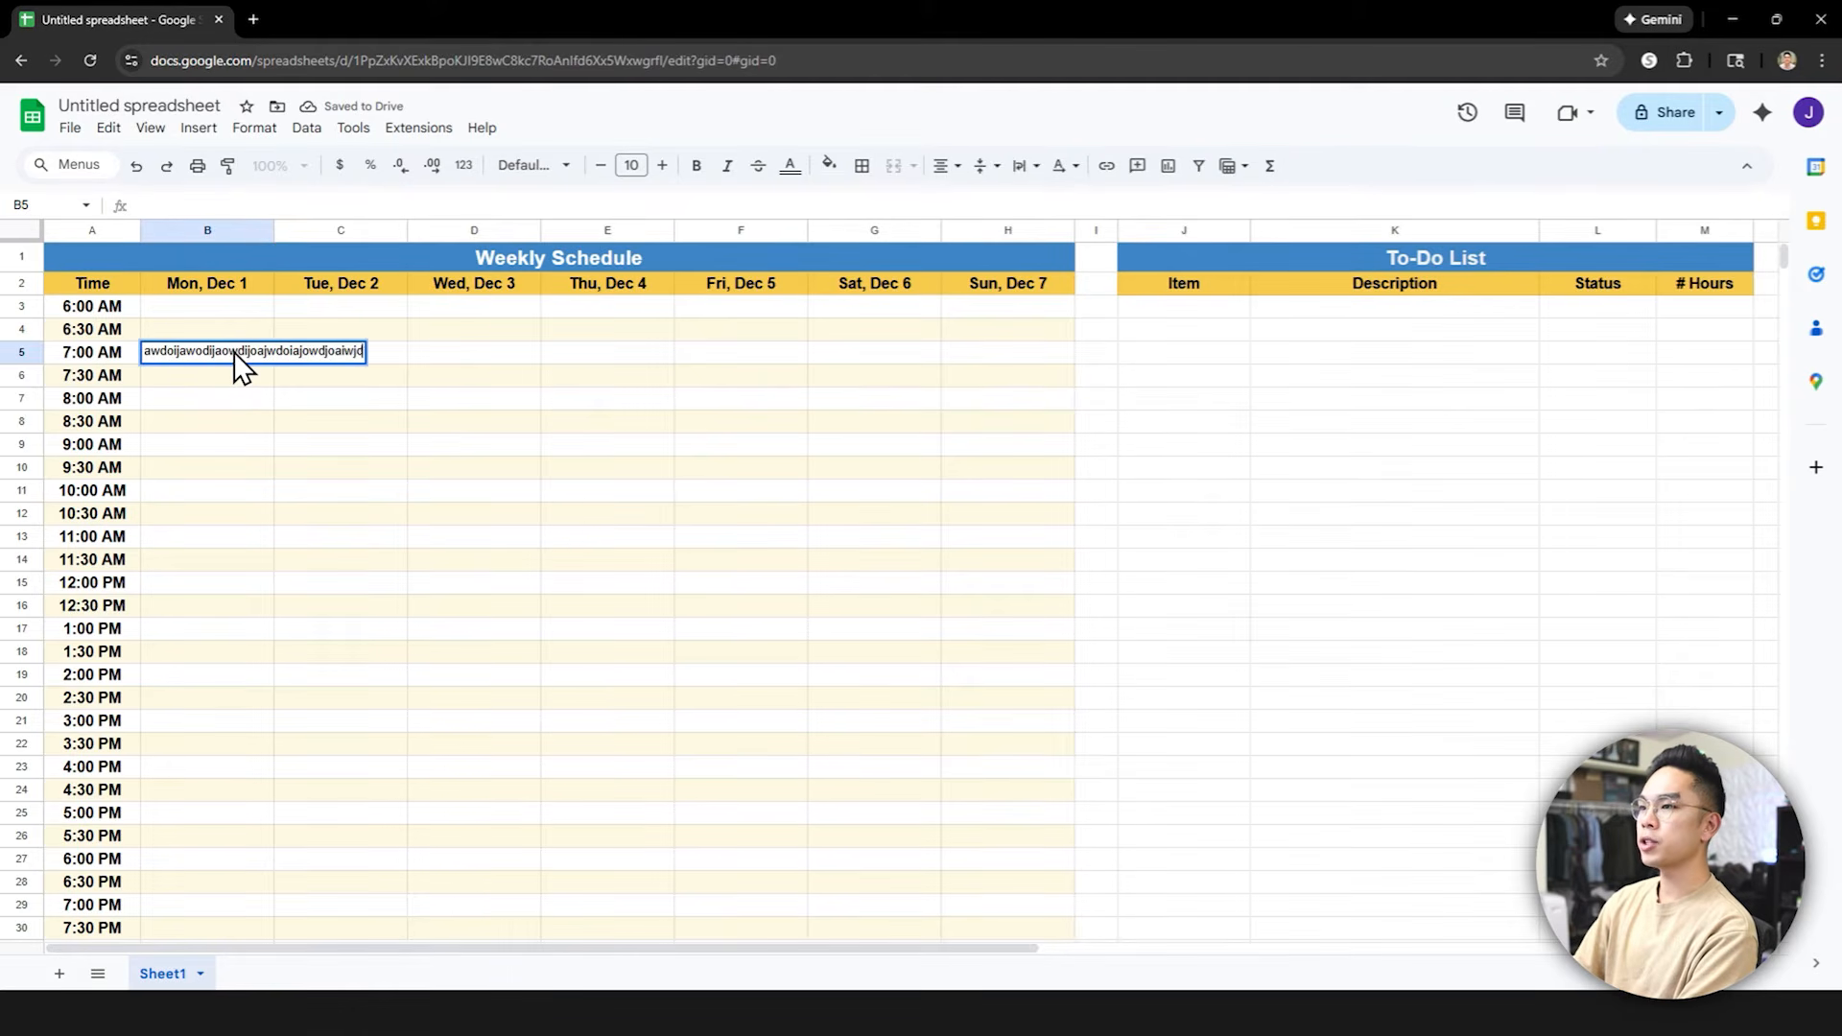
key("Return")
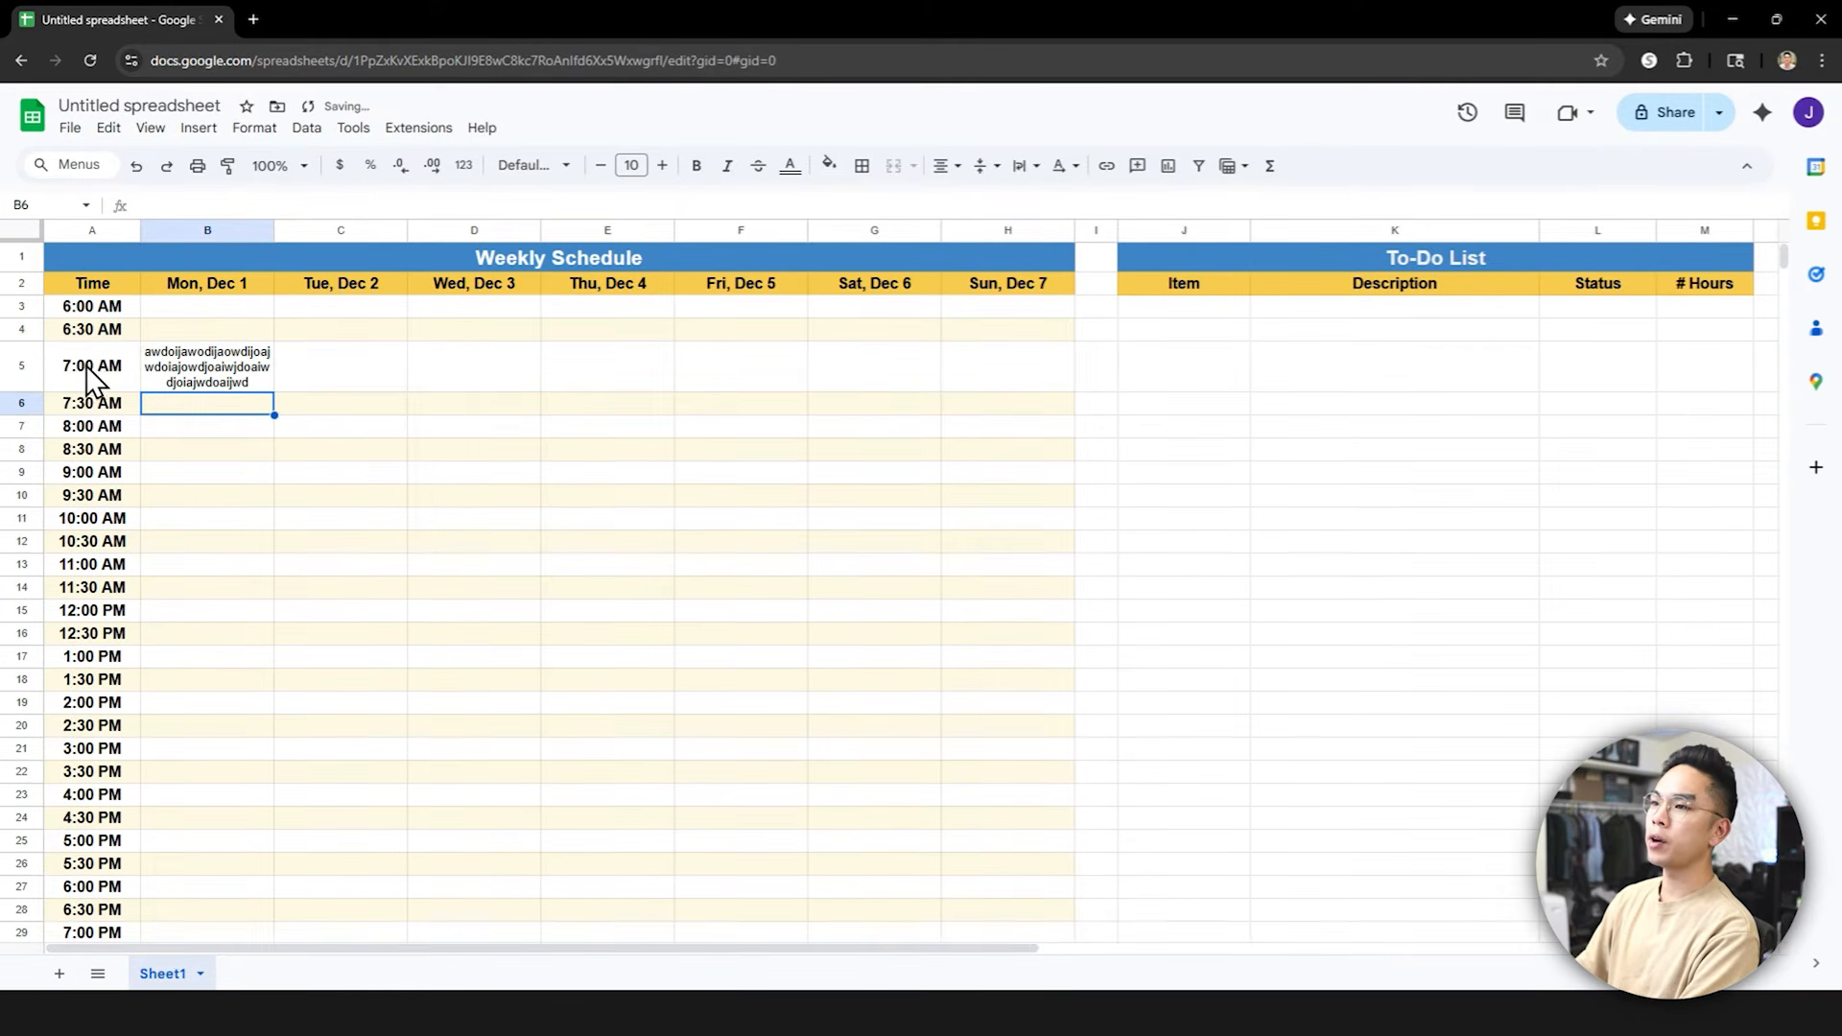
key("ctrl+z")
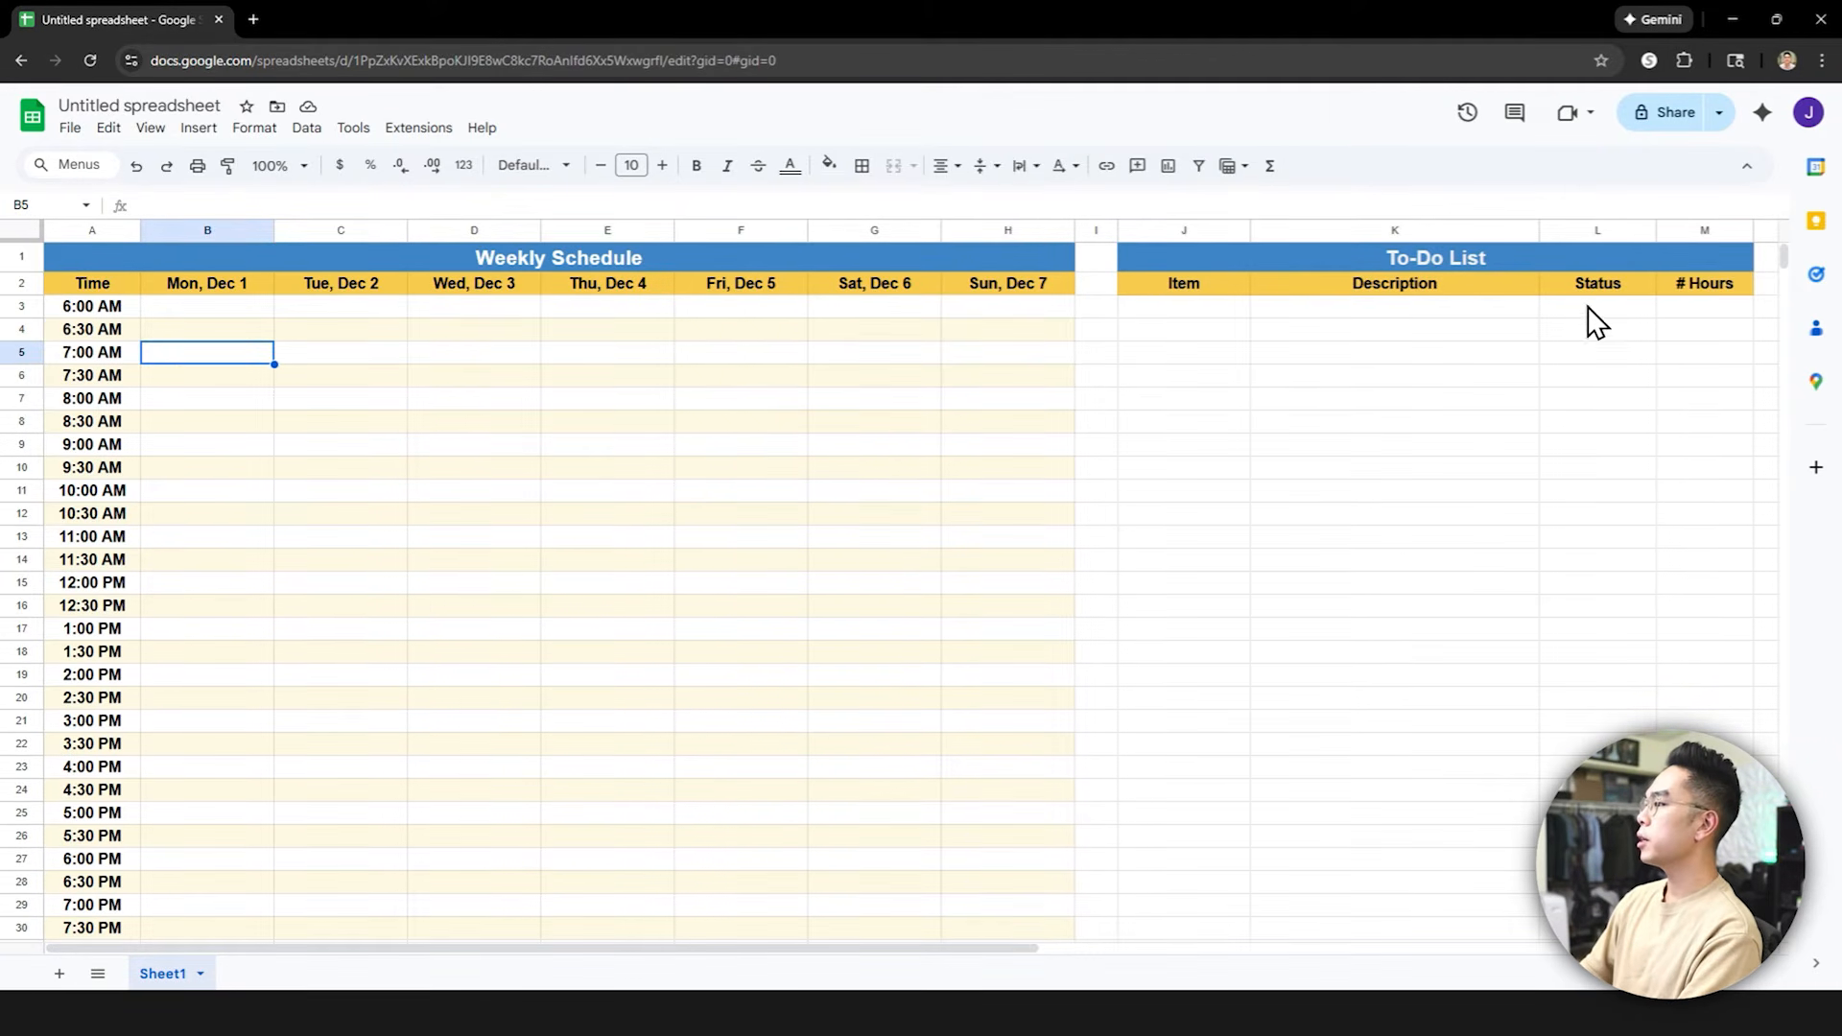
Add a dropdown data validation rule to the Status cells L3:L23
left_click_drag(1593, 309, 1583, 768)
scroll(1580, 671, "down", 2)
scroll(1592, 638, "up", 2)
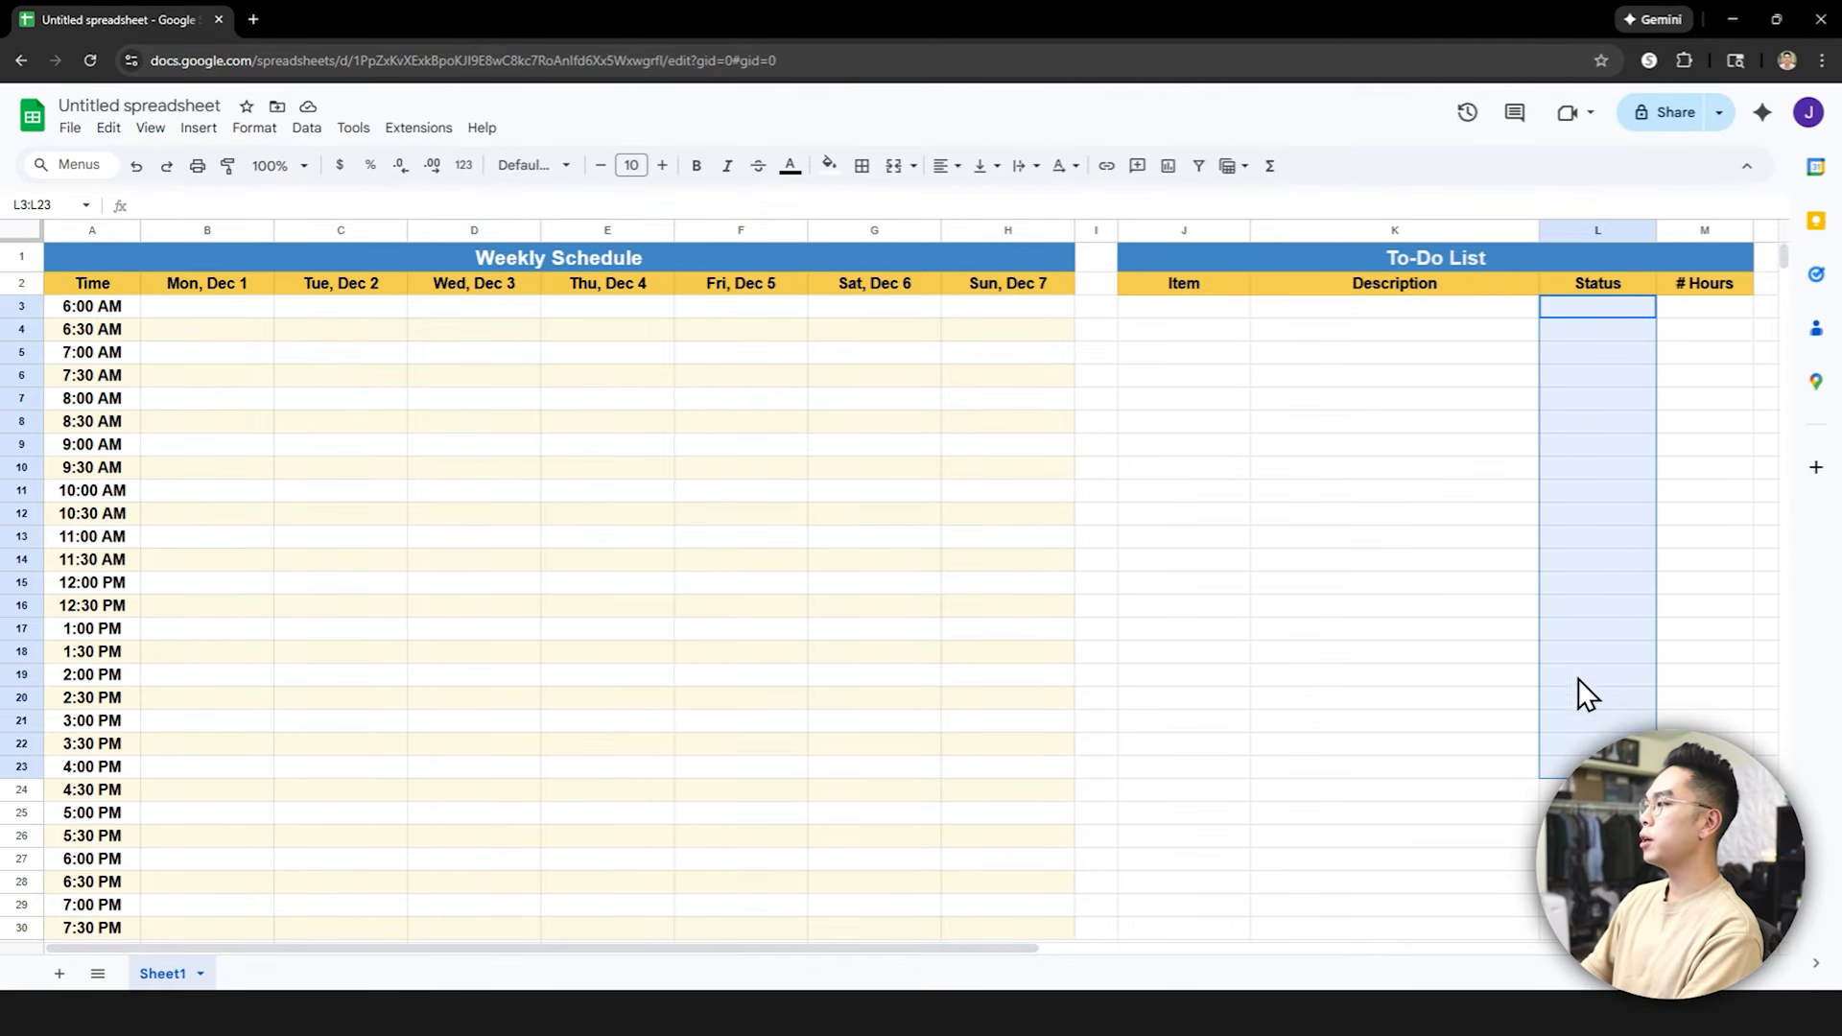
right_click(1591, 433)
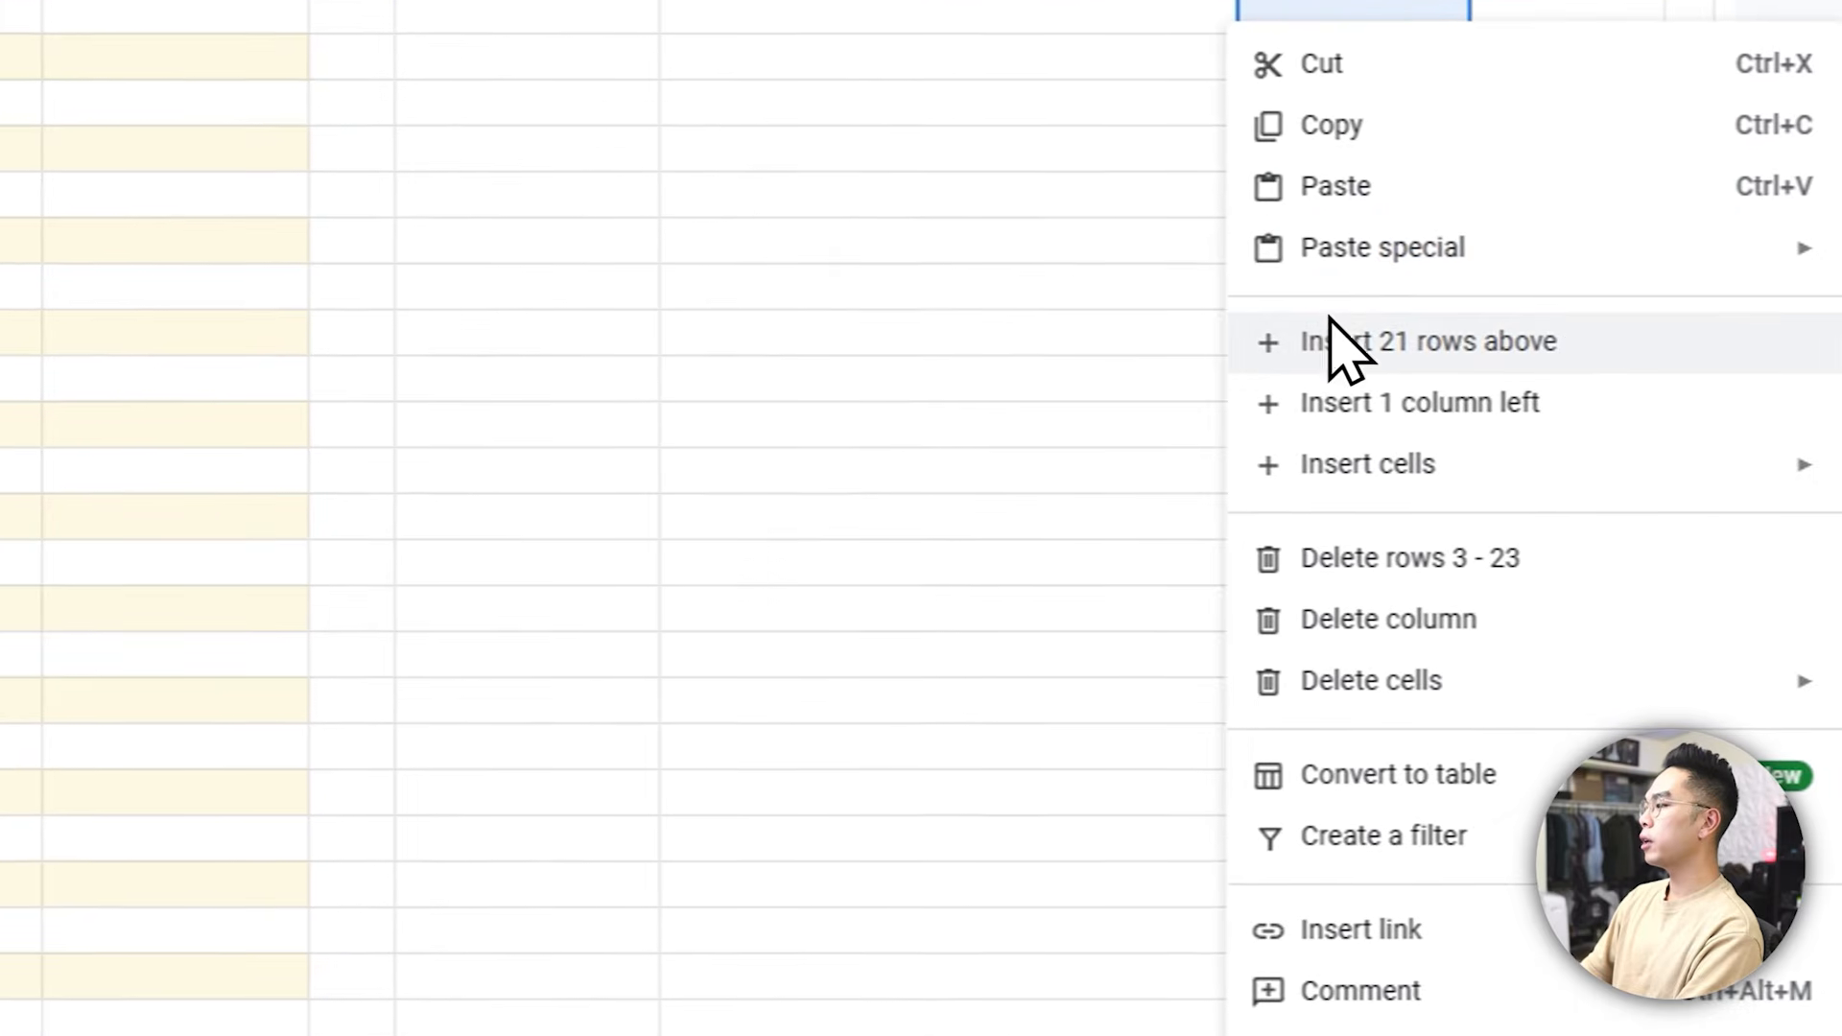
left_click(1278, 748)
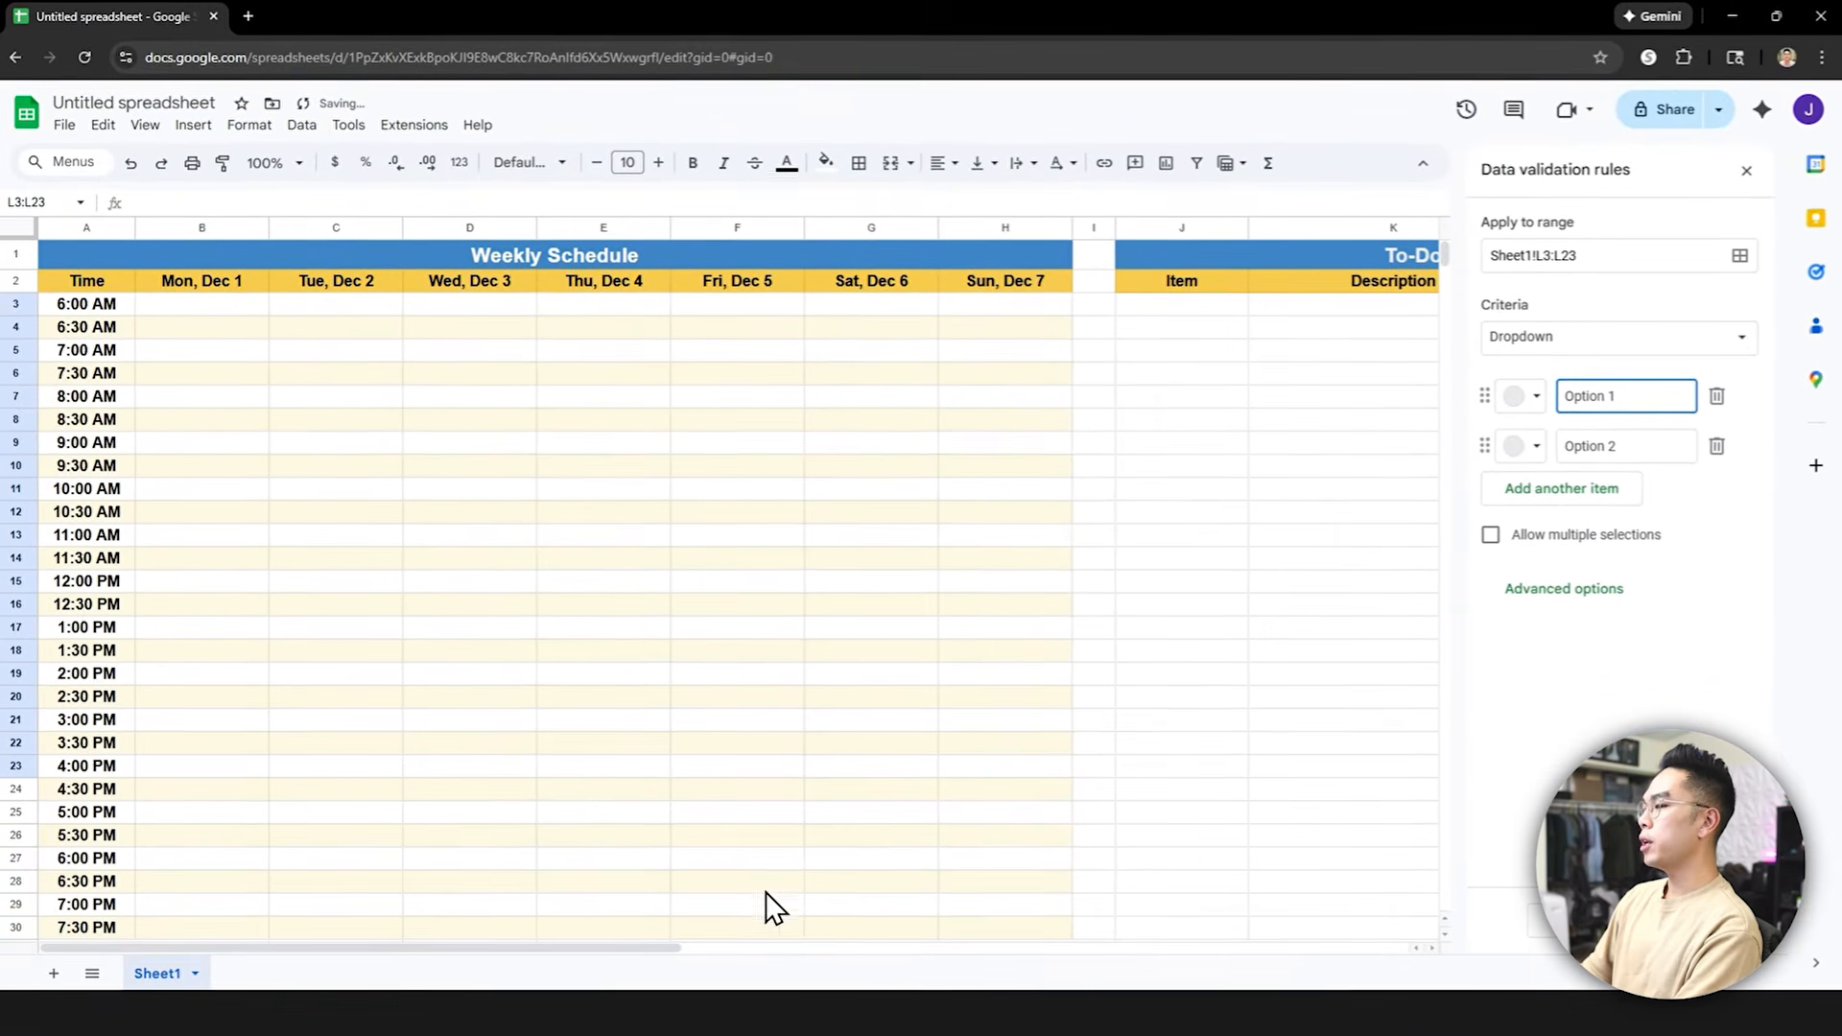
left_click_drag(617, 948, 894, 988)
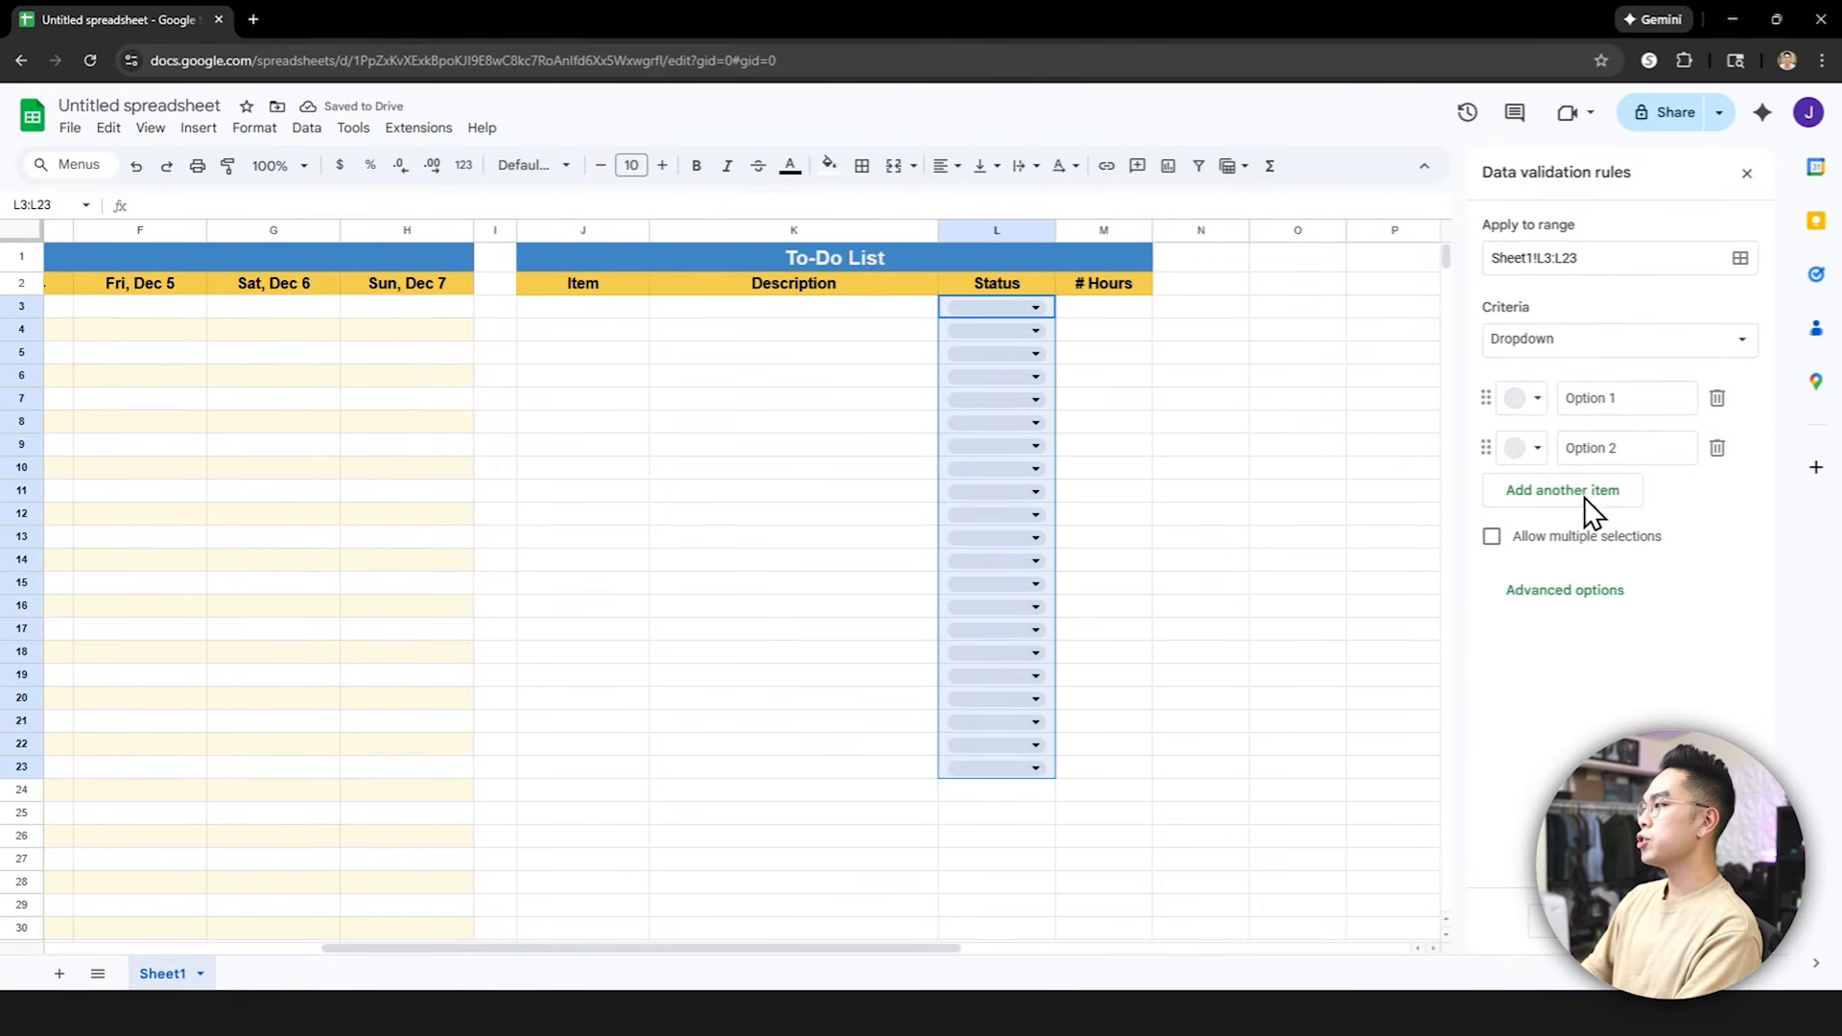
Name the Status dropdown options Not Yet Started, In Progress, Done and N/A
left_click(1630, 411)
triple_click(1631, 401)
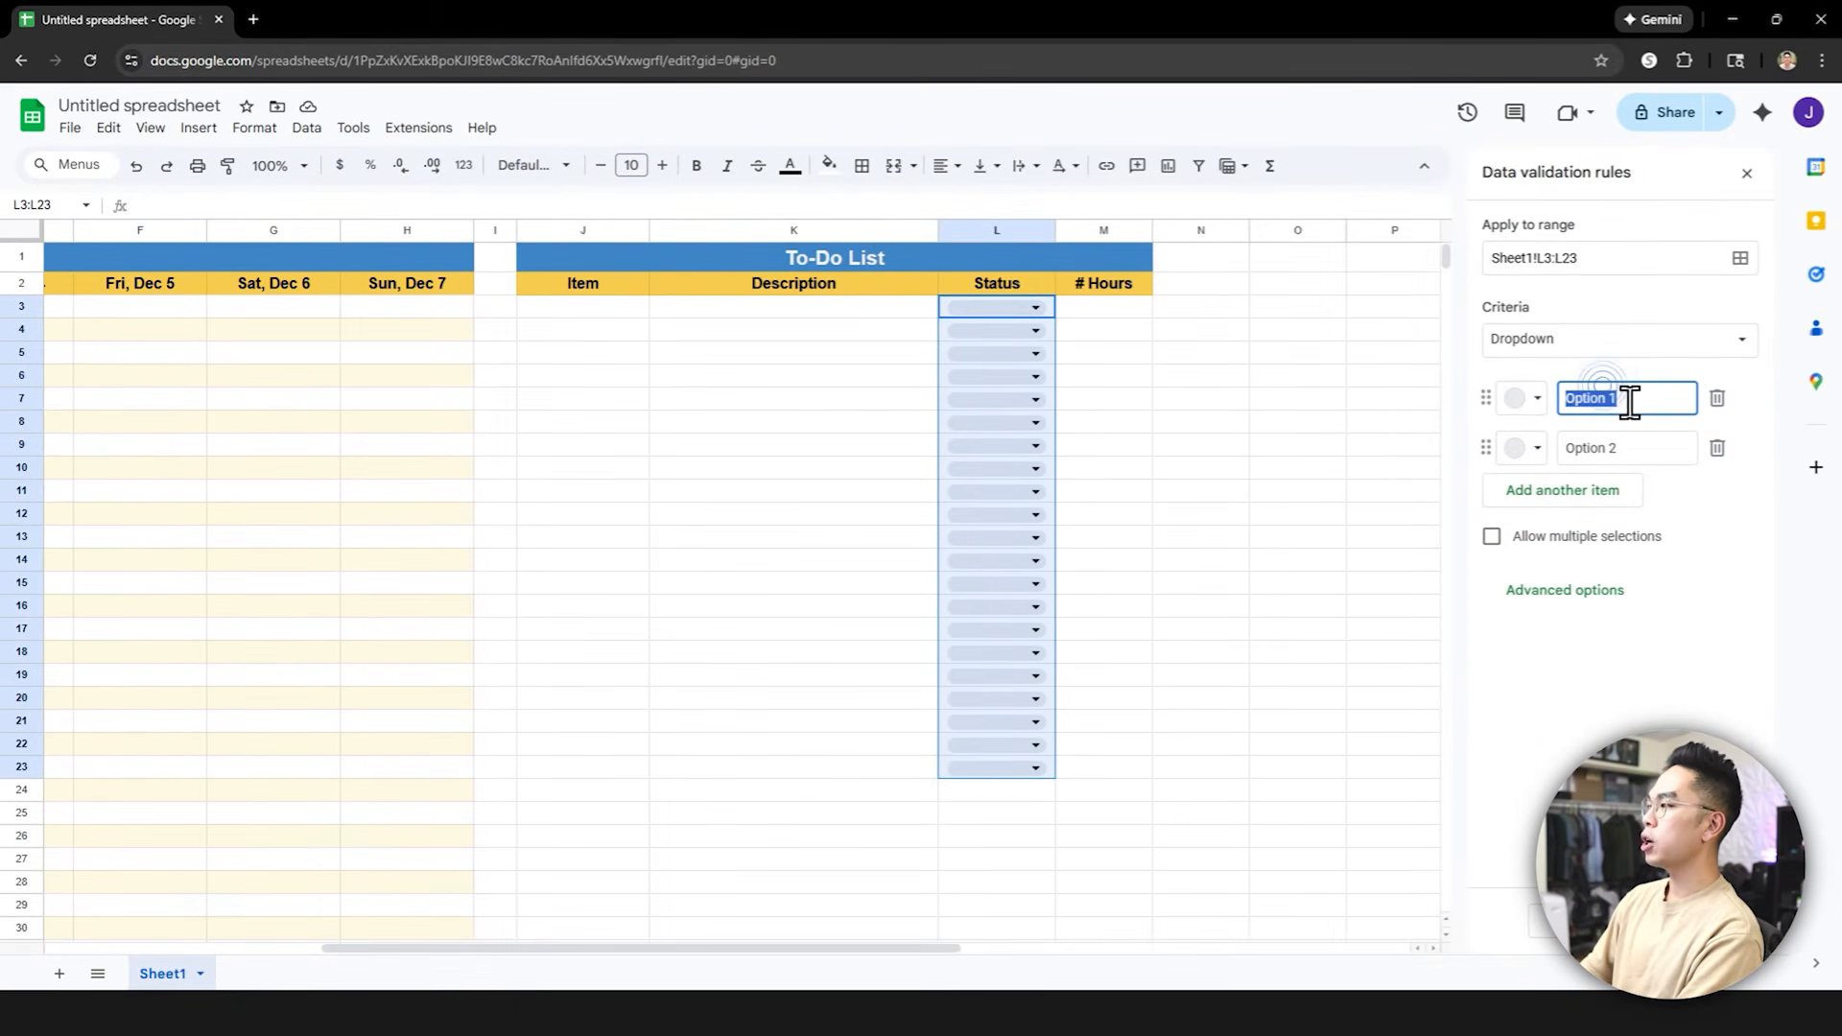
type("Get Started")
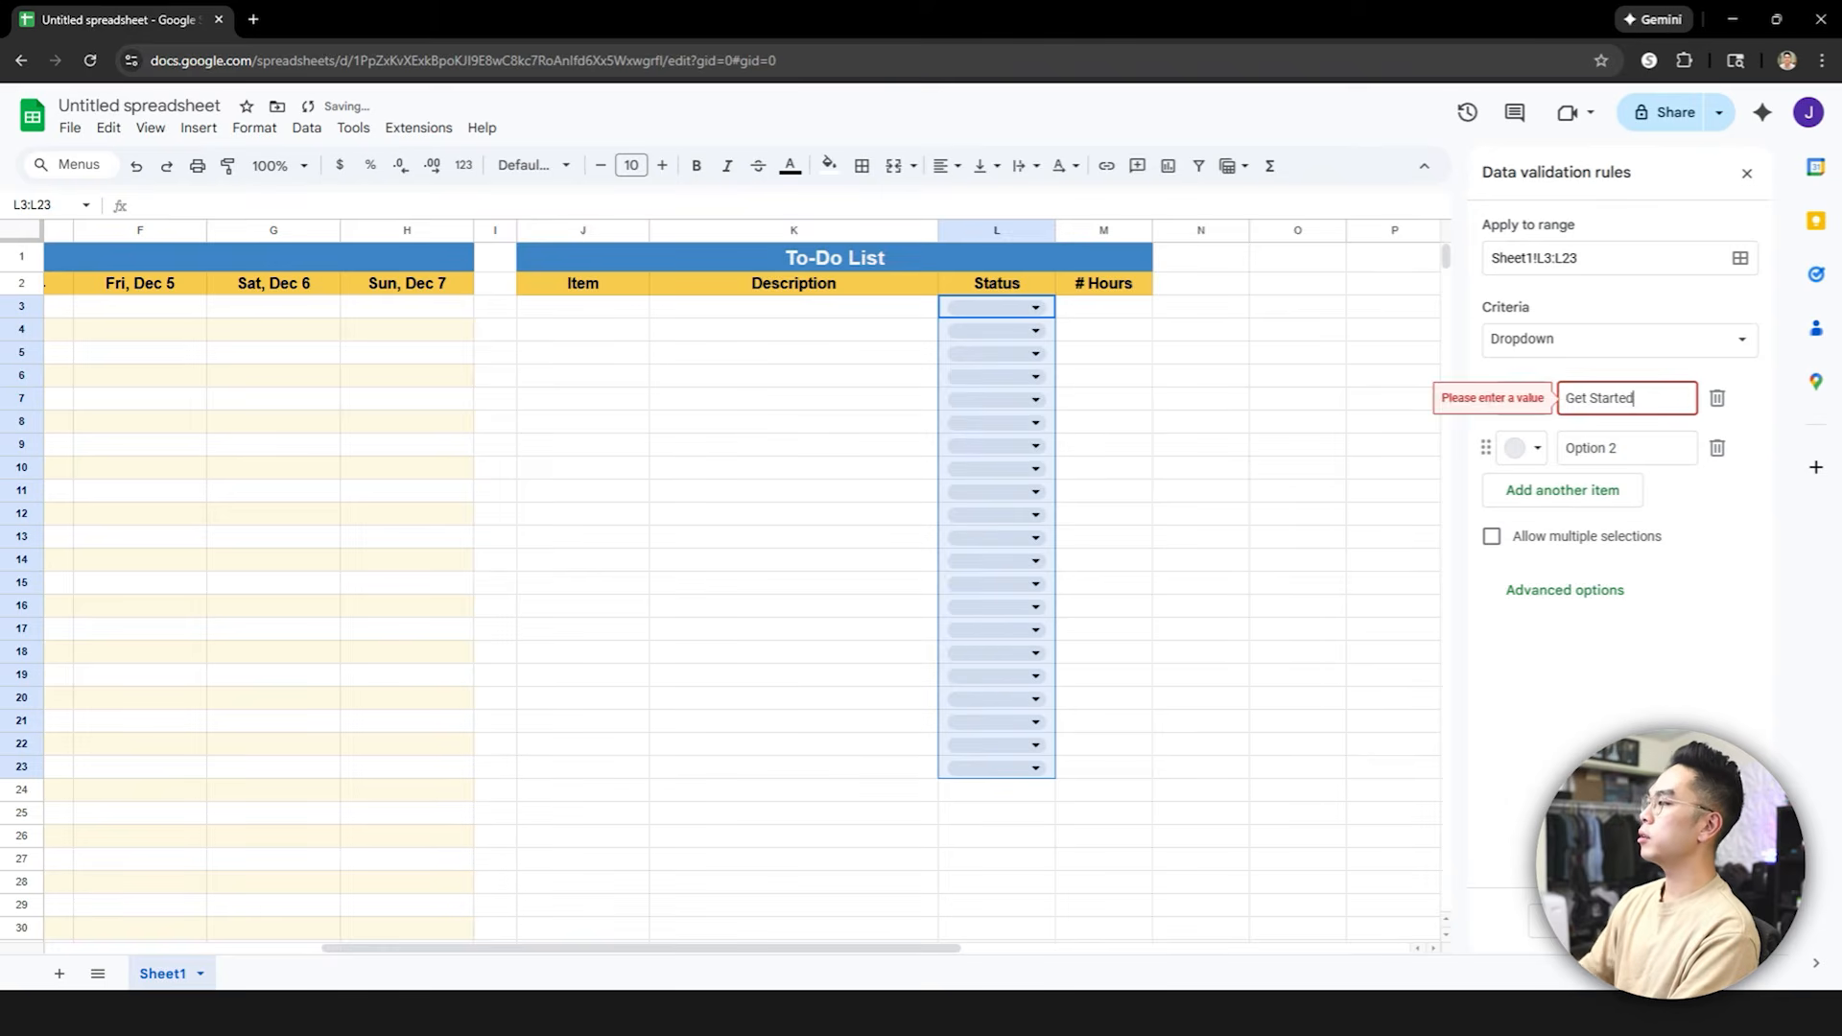
left_click(1637, 453)
triple_click(1639, 459)
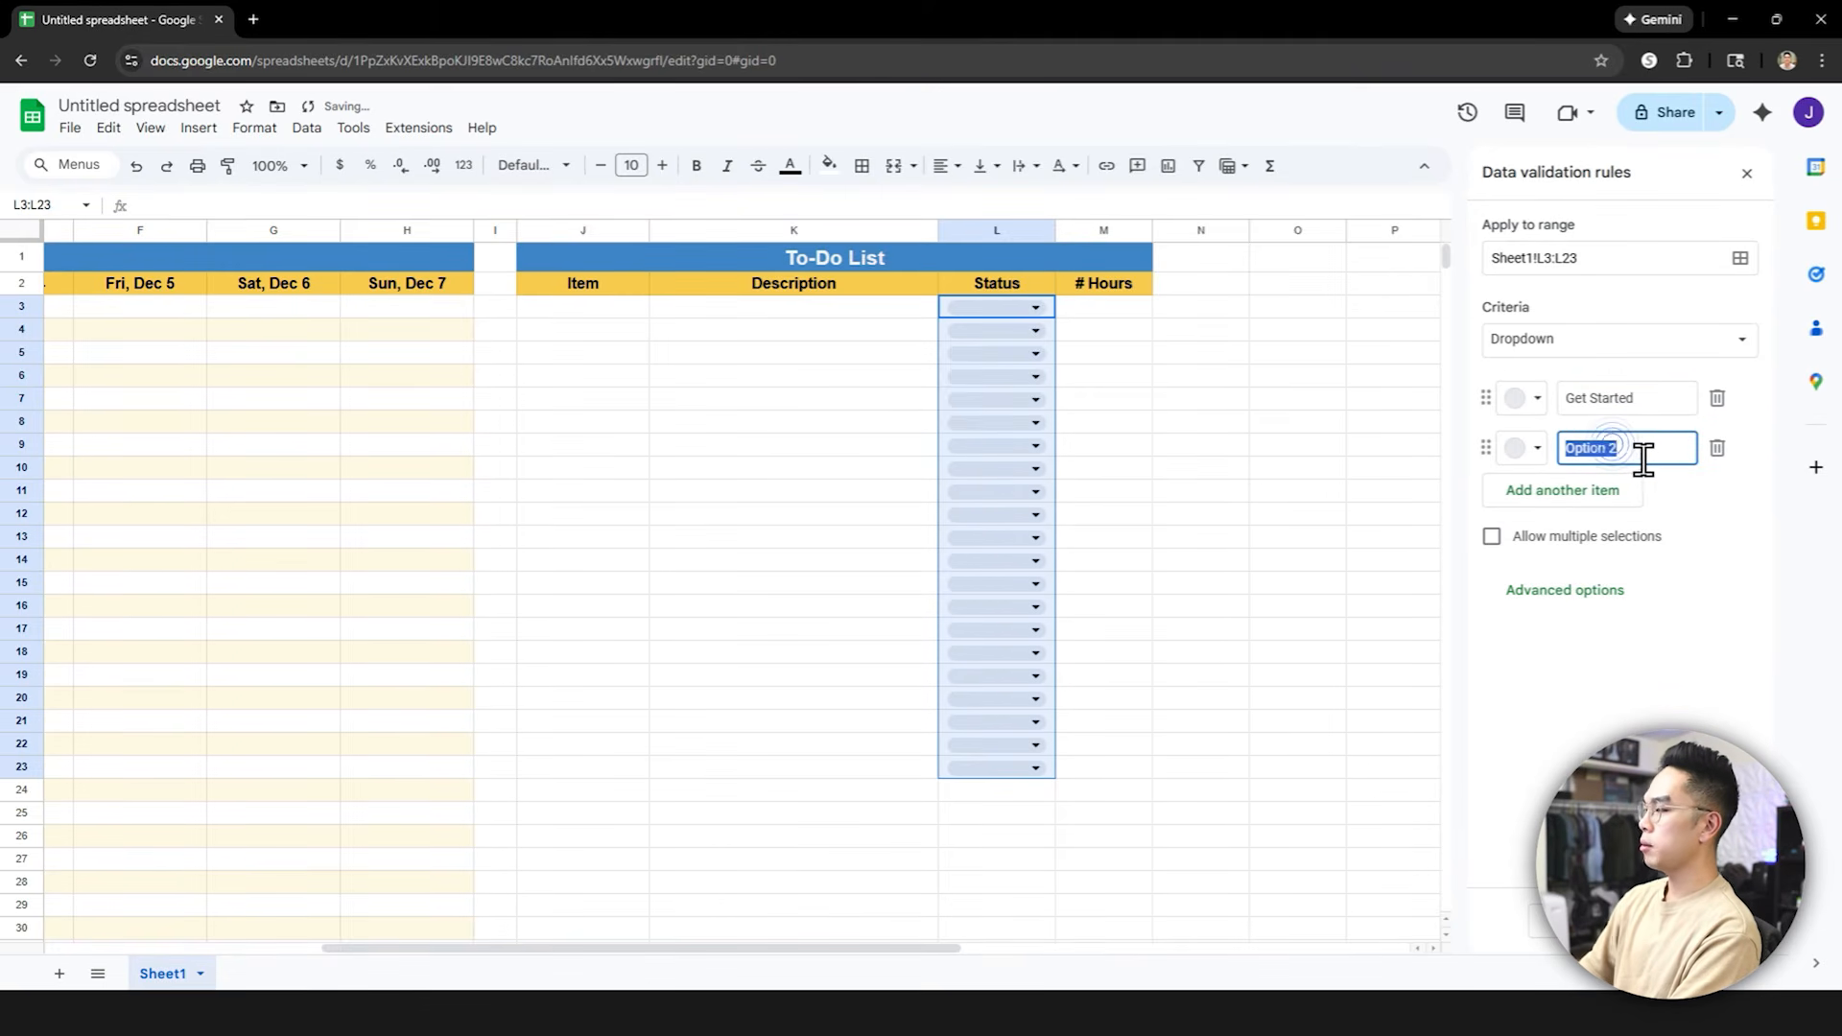
type("In Progress")
triple_click(1631, 401)
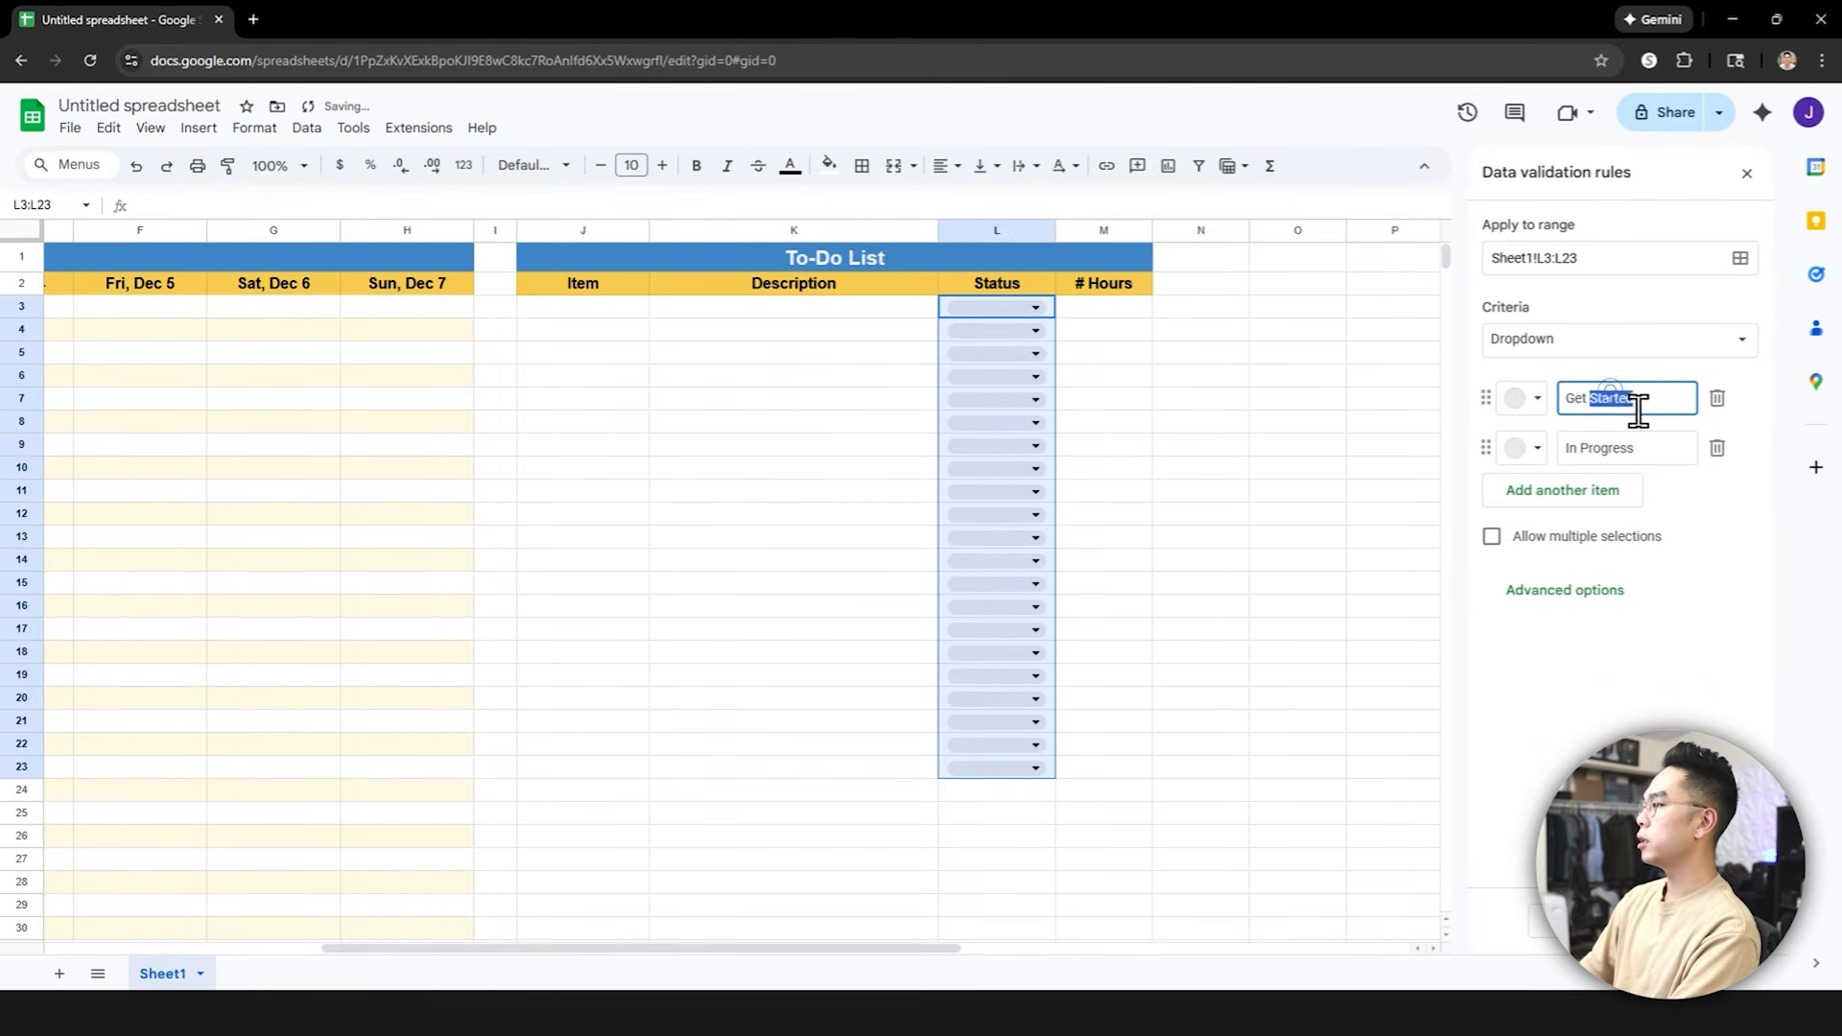
type("Not ")
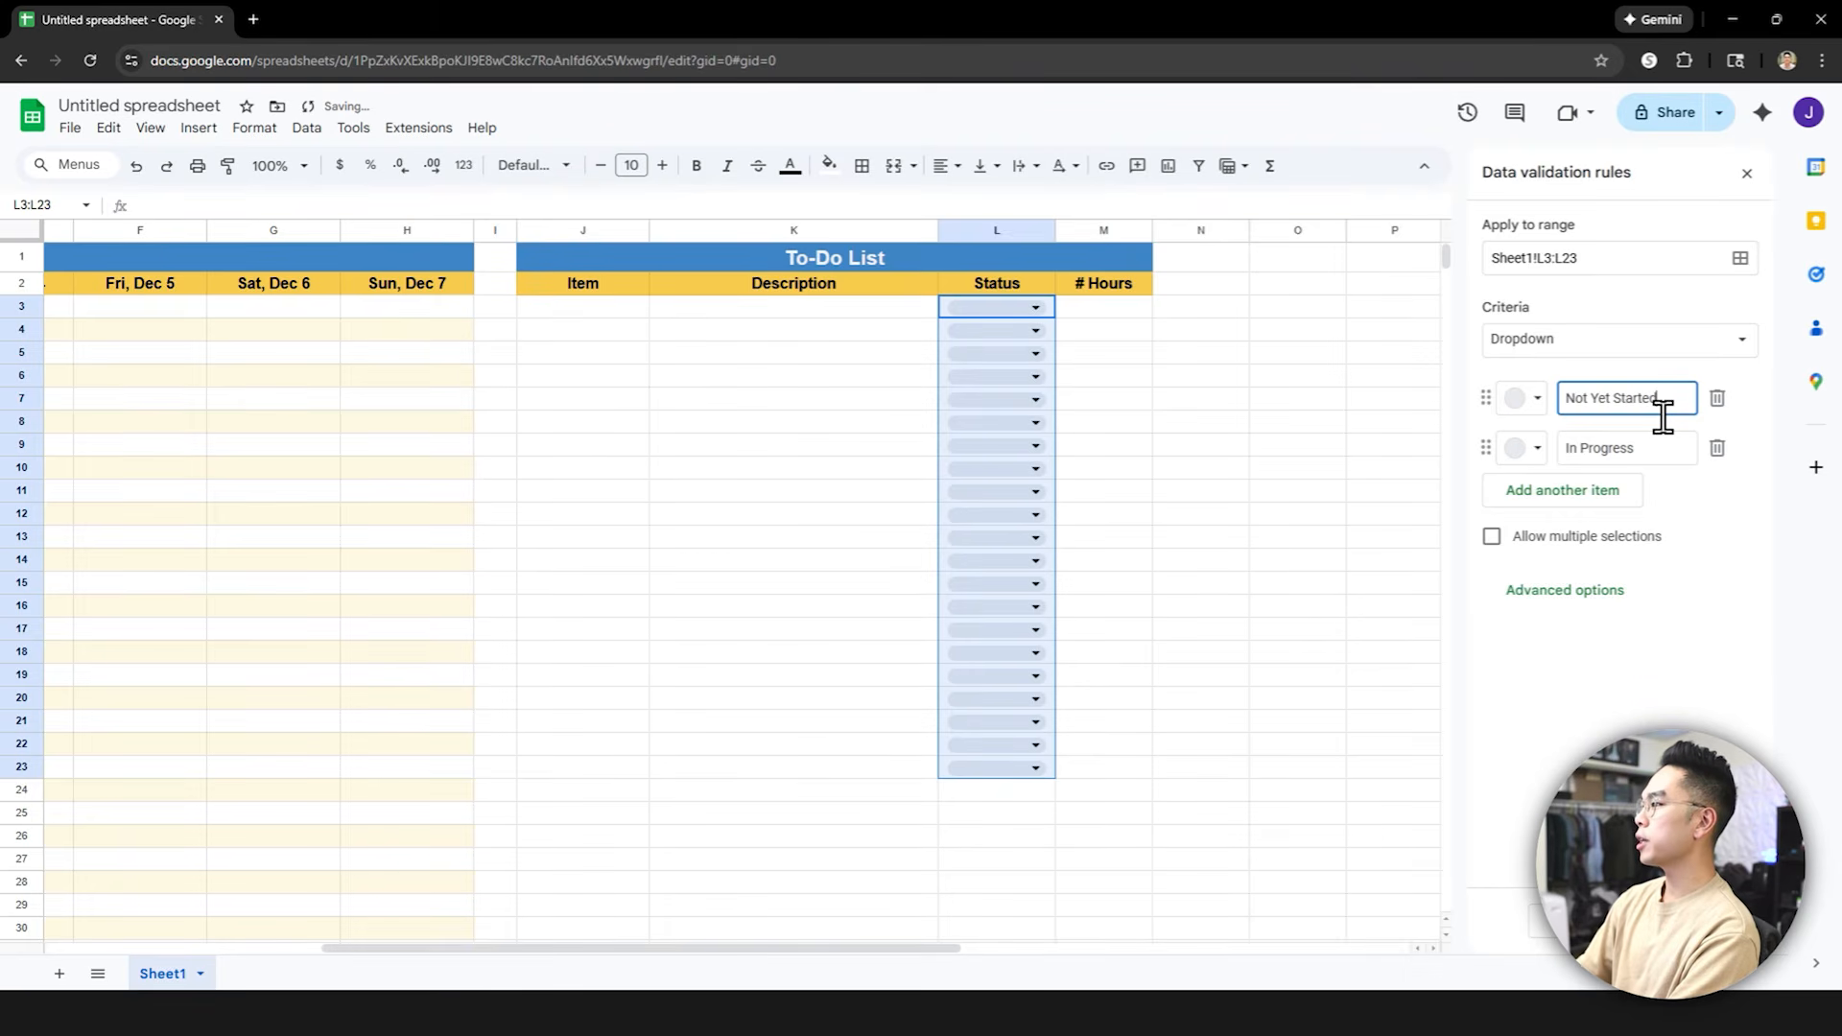
type("Yet Started")
left_click(1621, 490)
Colour the dropdown options: dark red for Not Yet Started, light yellow for In Progress, light green for Done and dark blue for N/A
left_click(1523, 399)
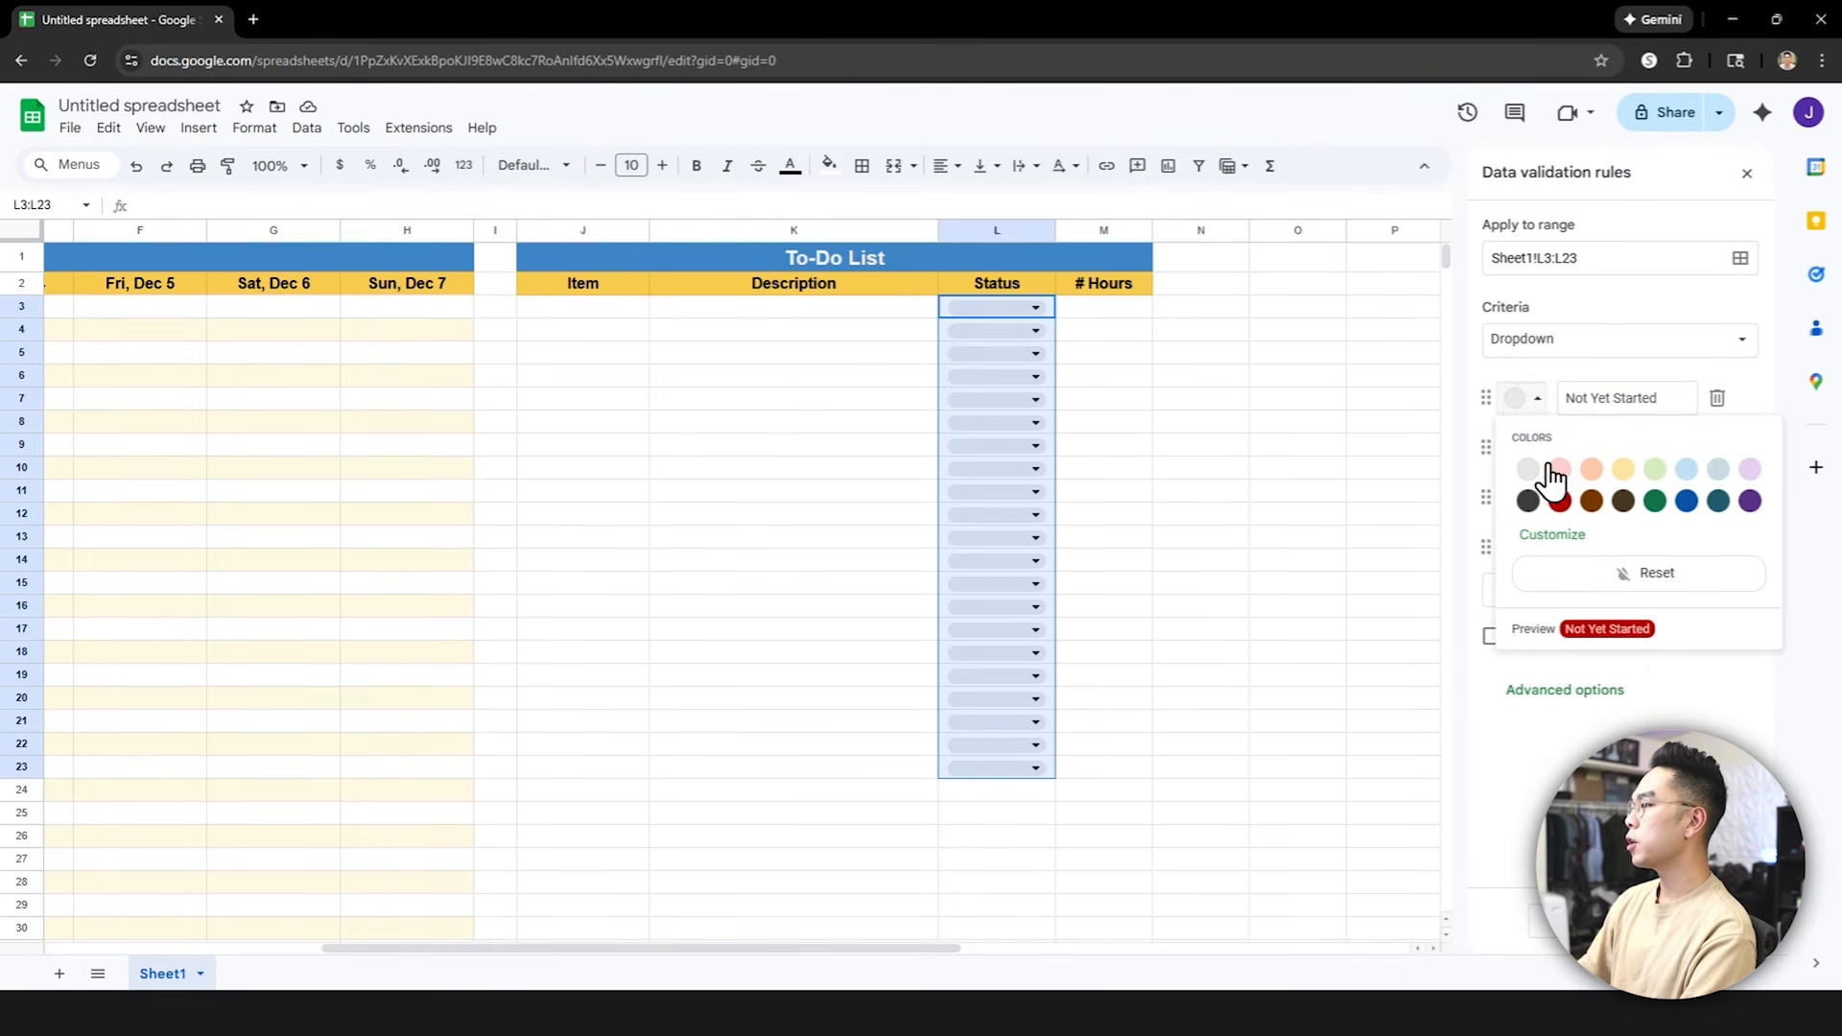
left_click(1548, 491)
left_click(1523, 448)
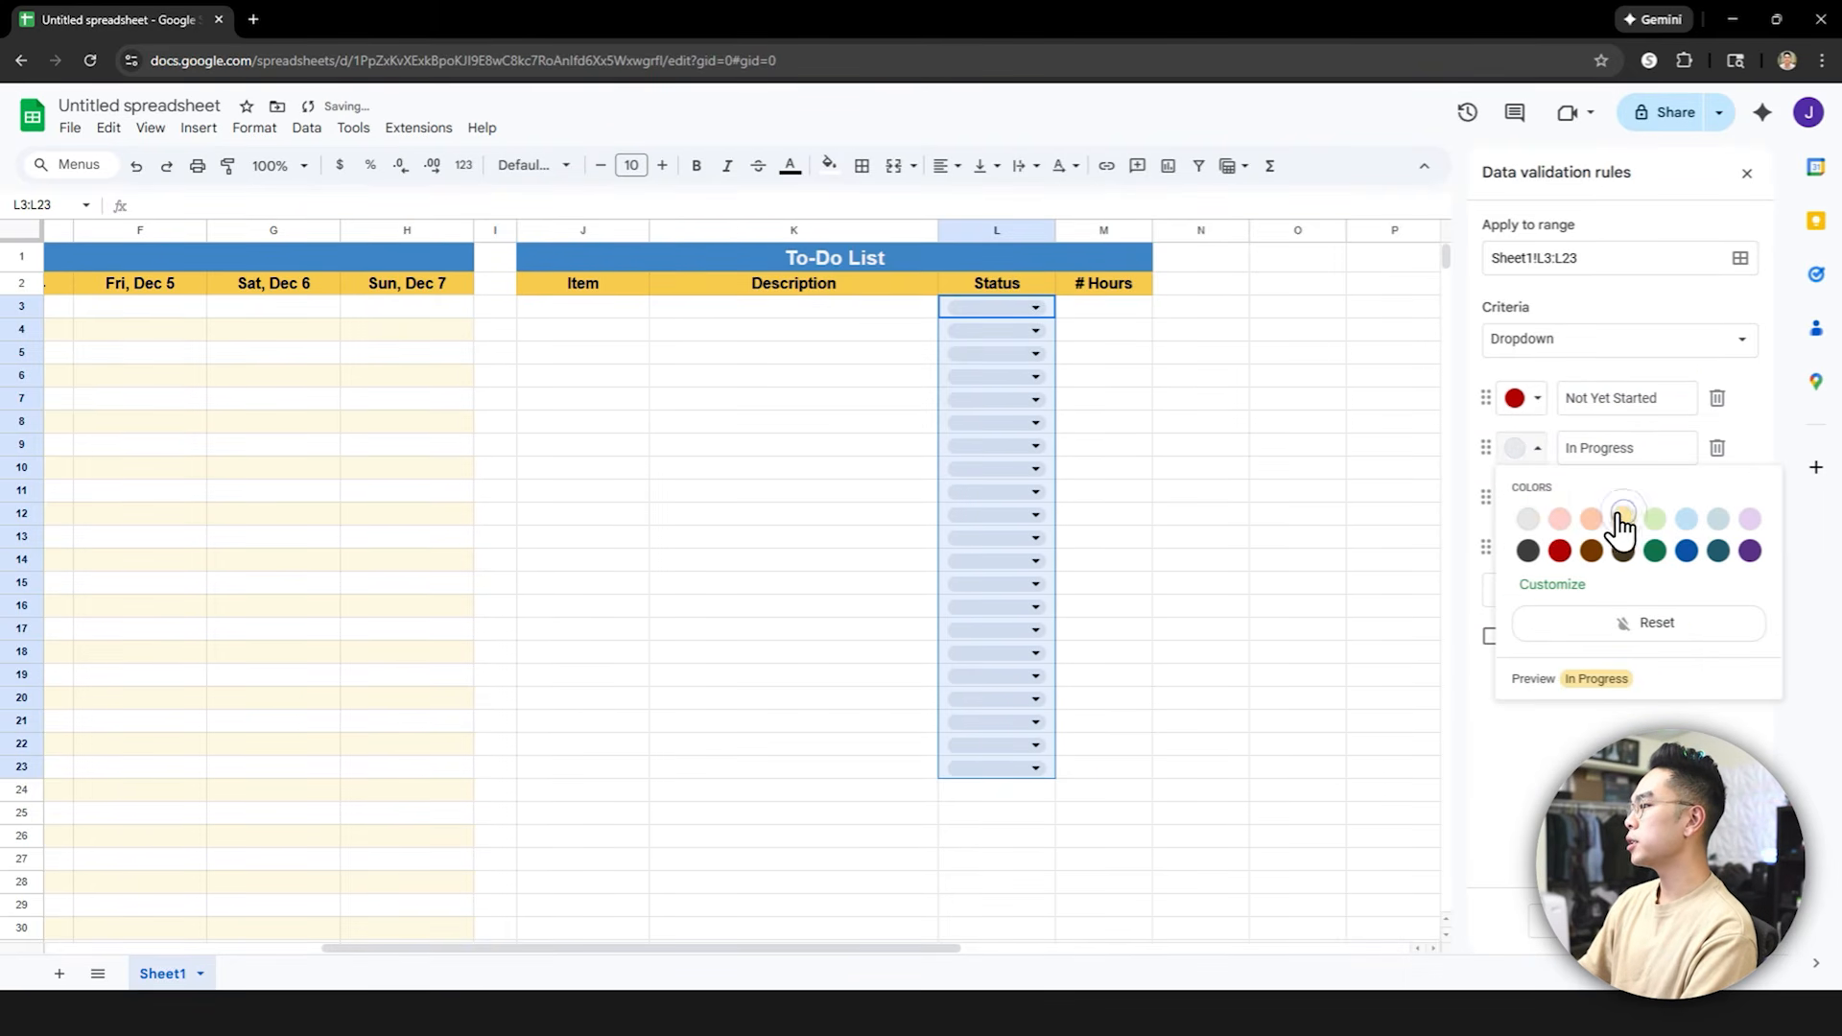
left_click(1624, 523)
left_click(1522, 497)
left_click(1660, 570)
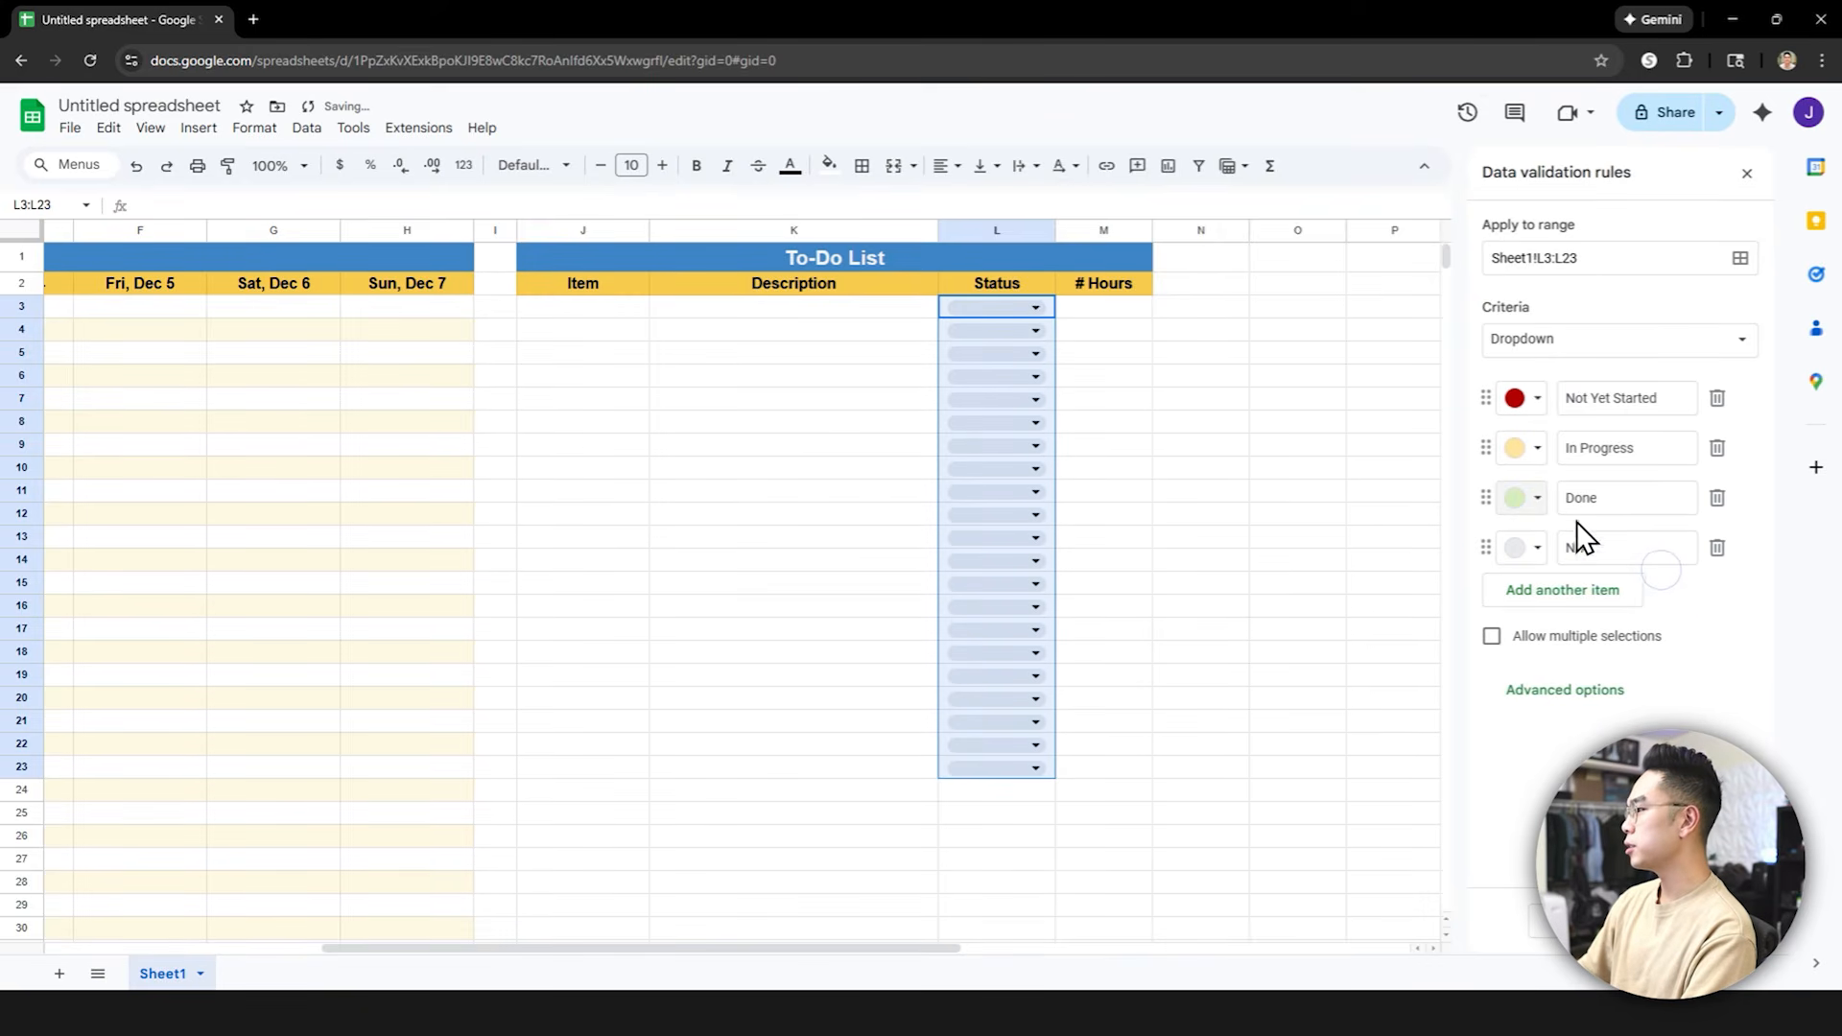
left_click(1518, 548)
left_click(1686, 652)
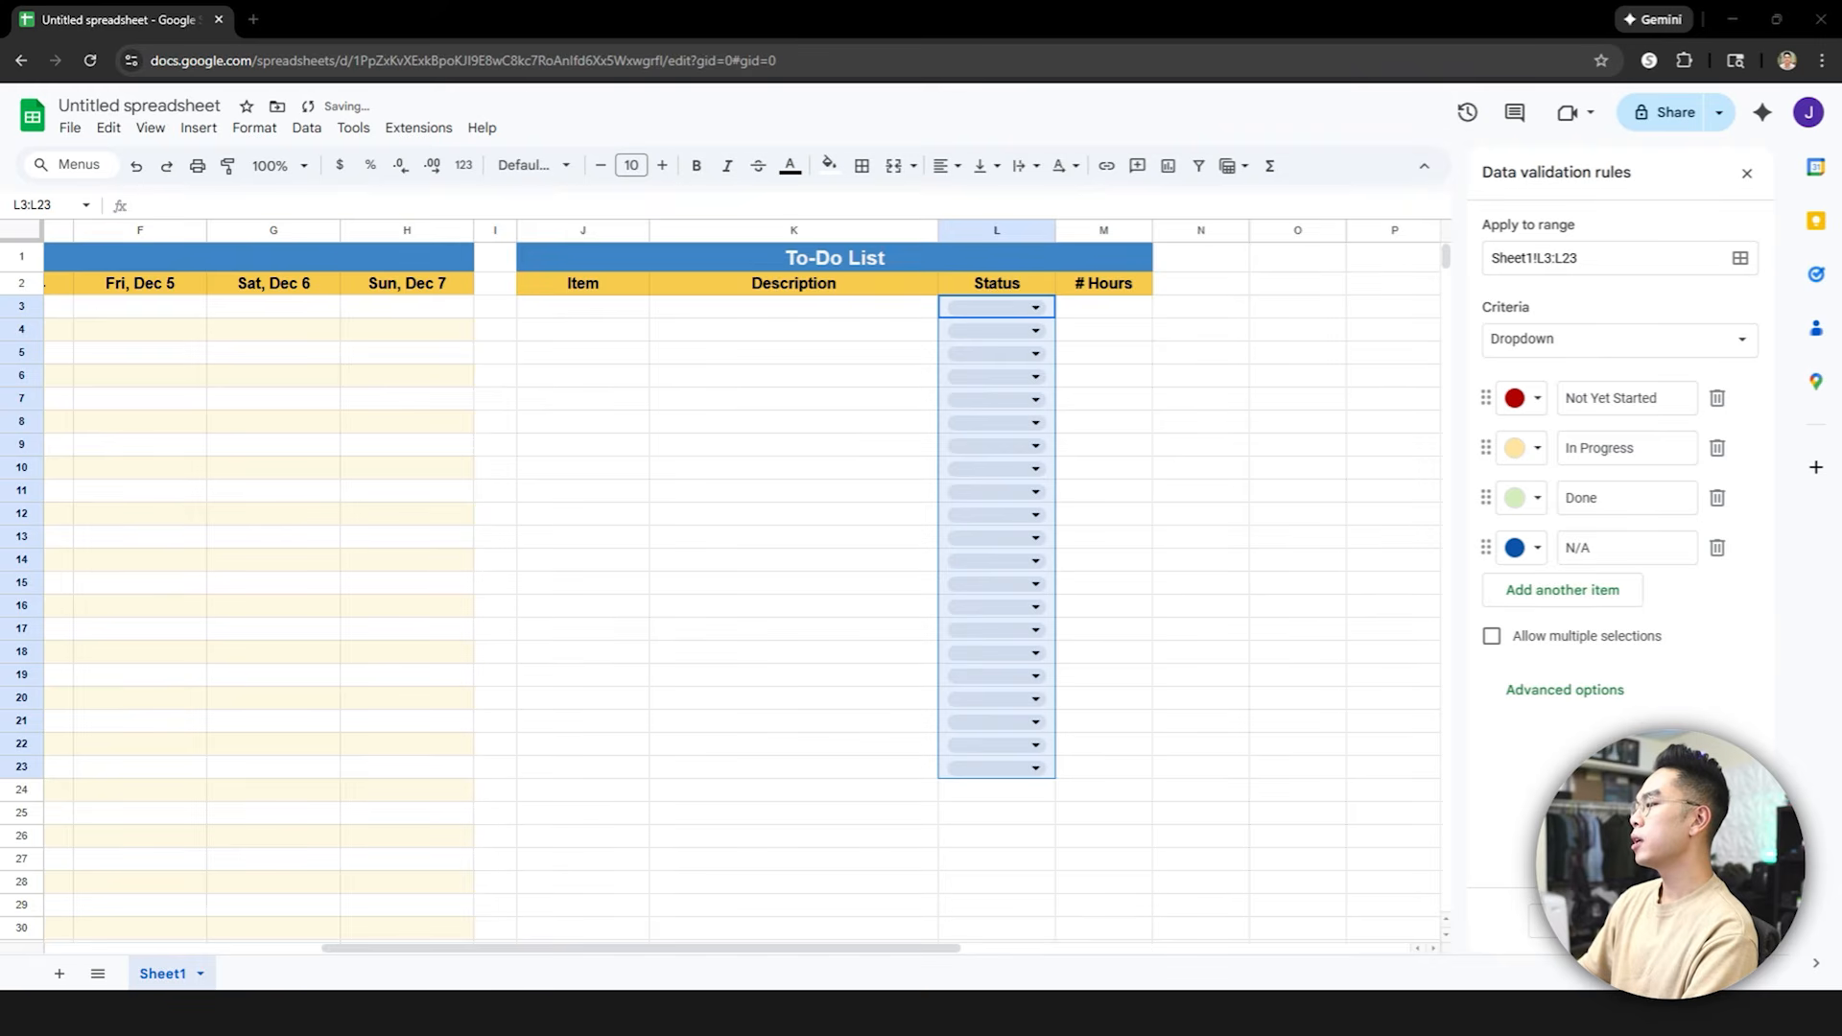
Save the Status dropdown rule and widen column L
left_click(1717, 922)
left_click_drag(1056, 230, 1103, 230)
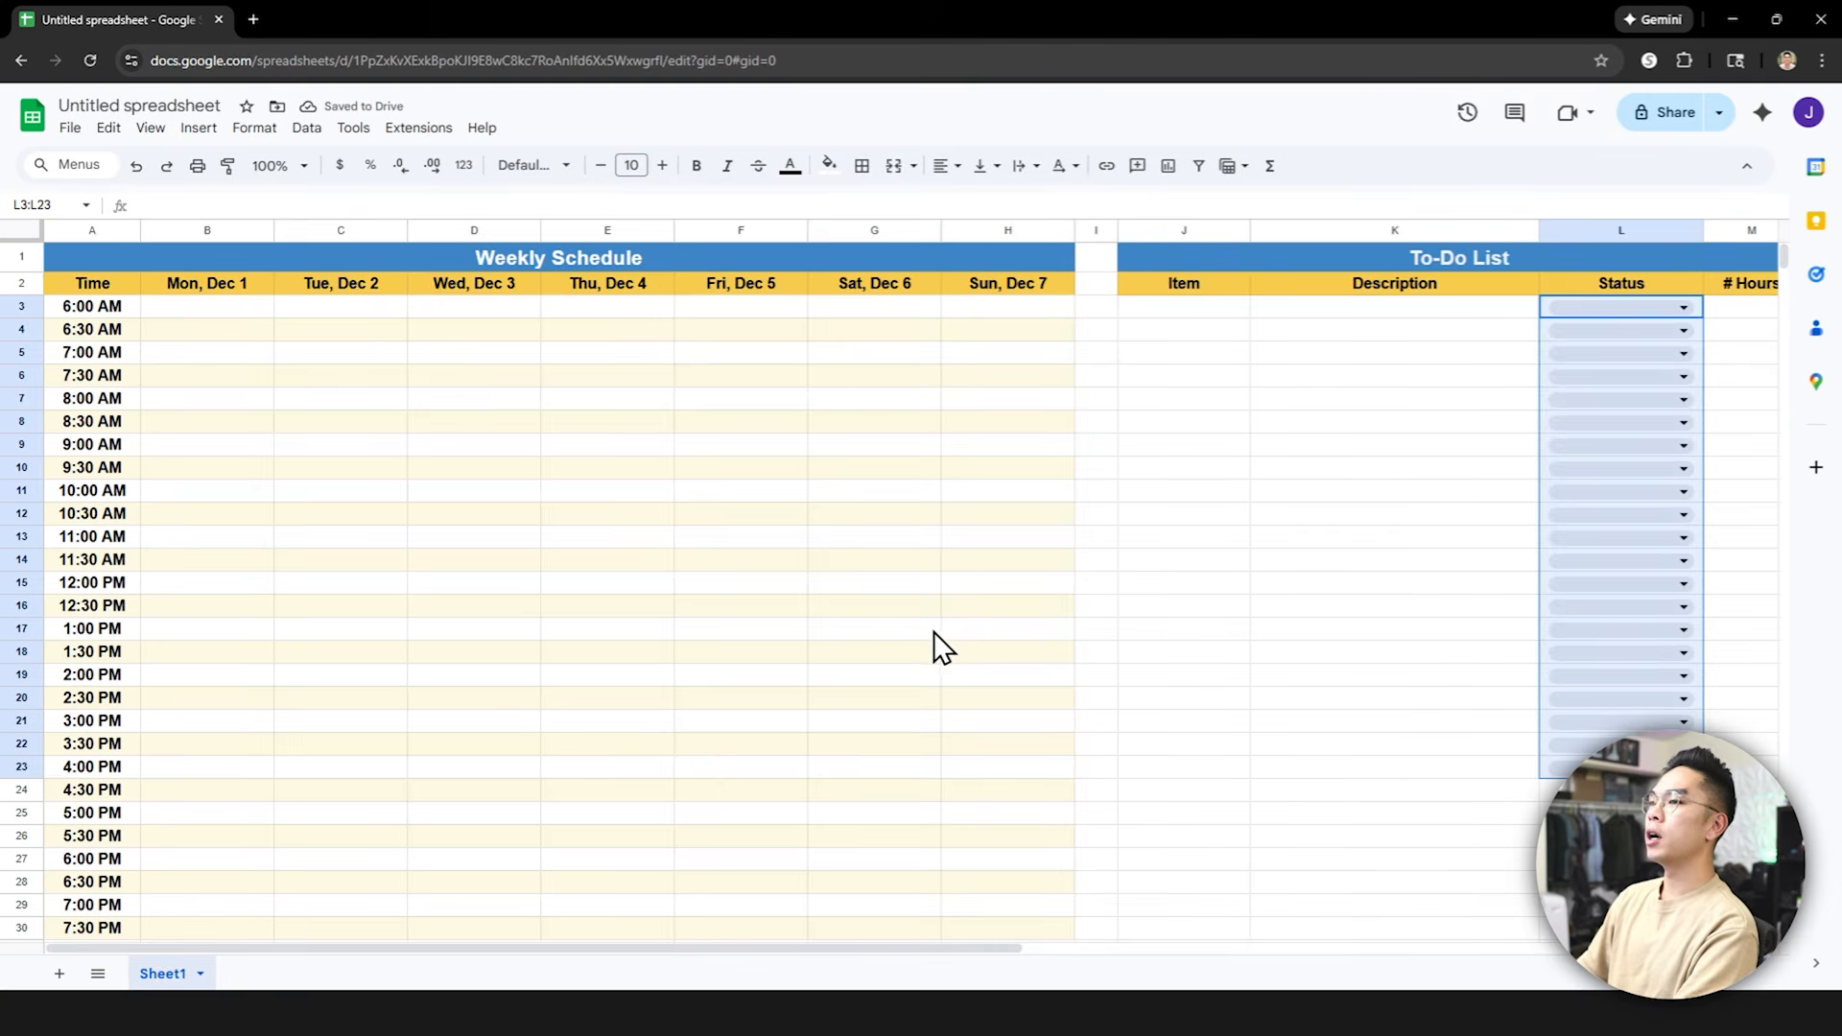
left_click(913, 542)
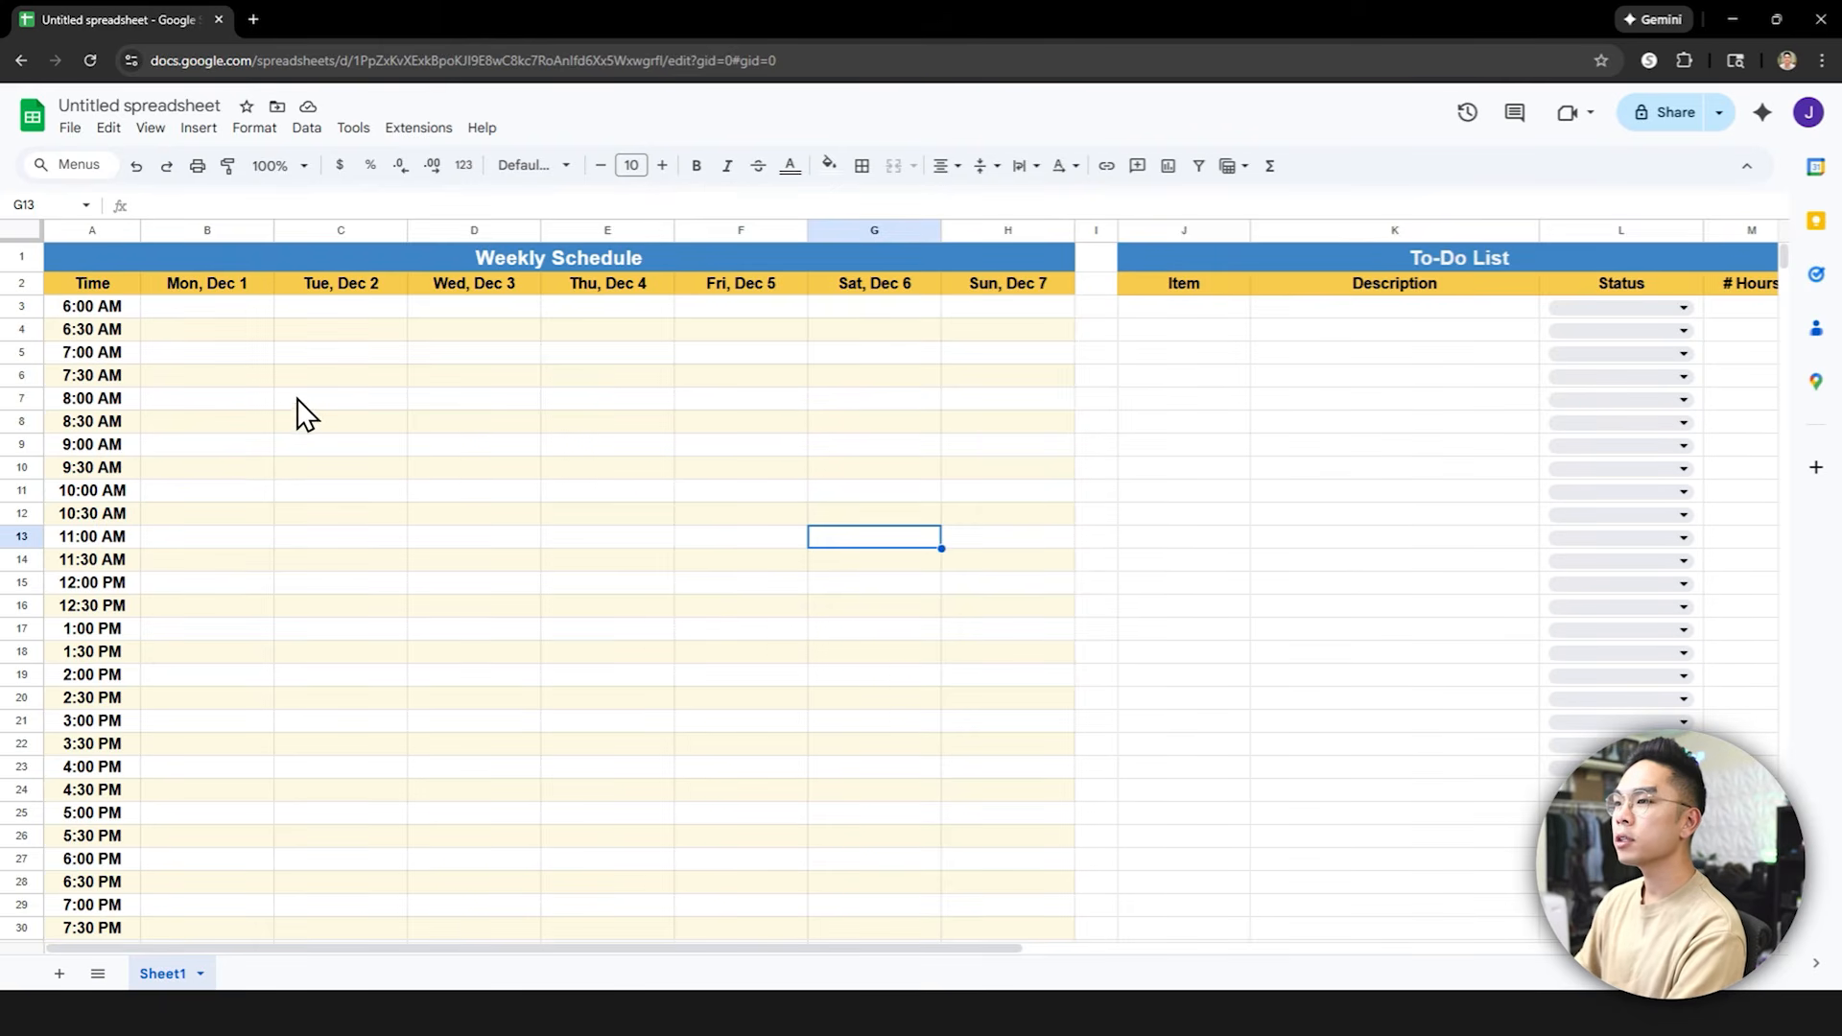
Merge cells B7:B12 in the Mon, Dec 1 column, covering the 8:00 AM to 10:30 AM slots
left_click(240, 402)
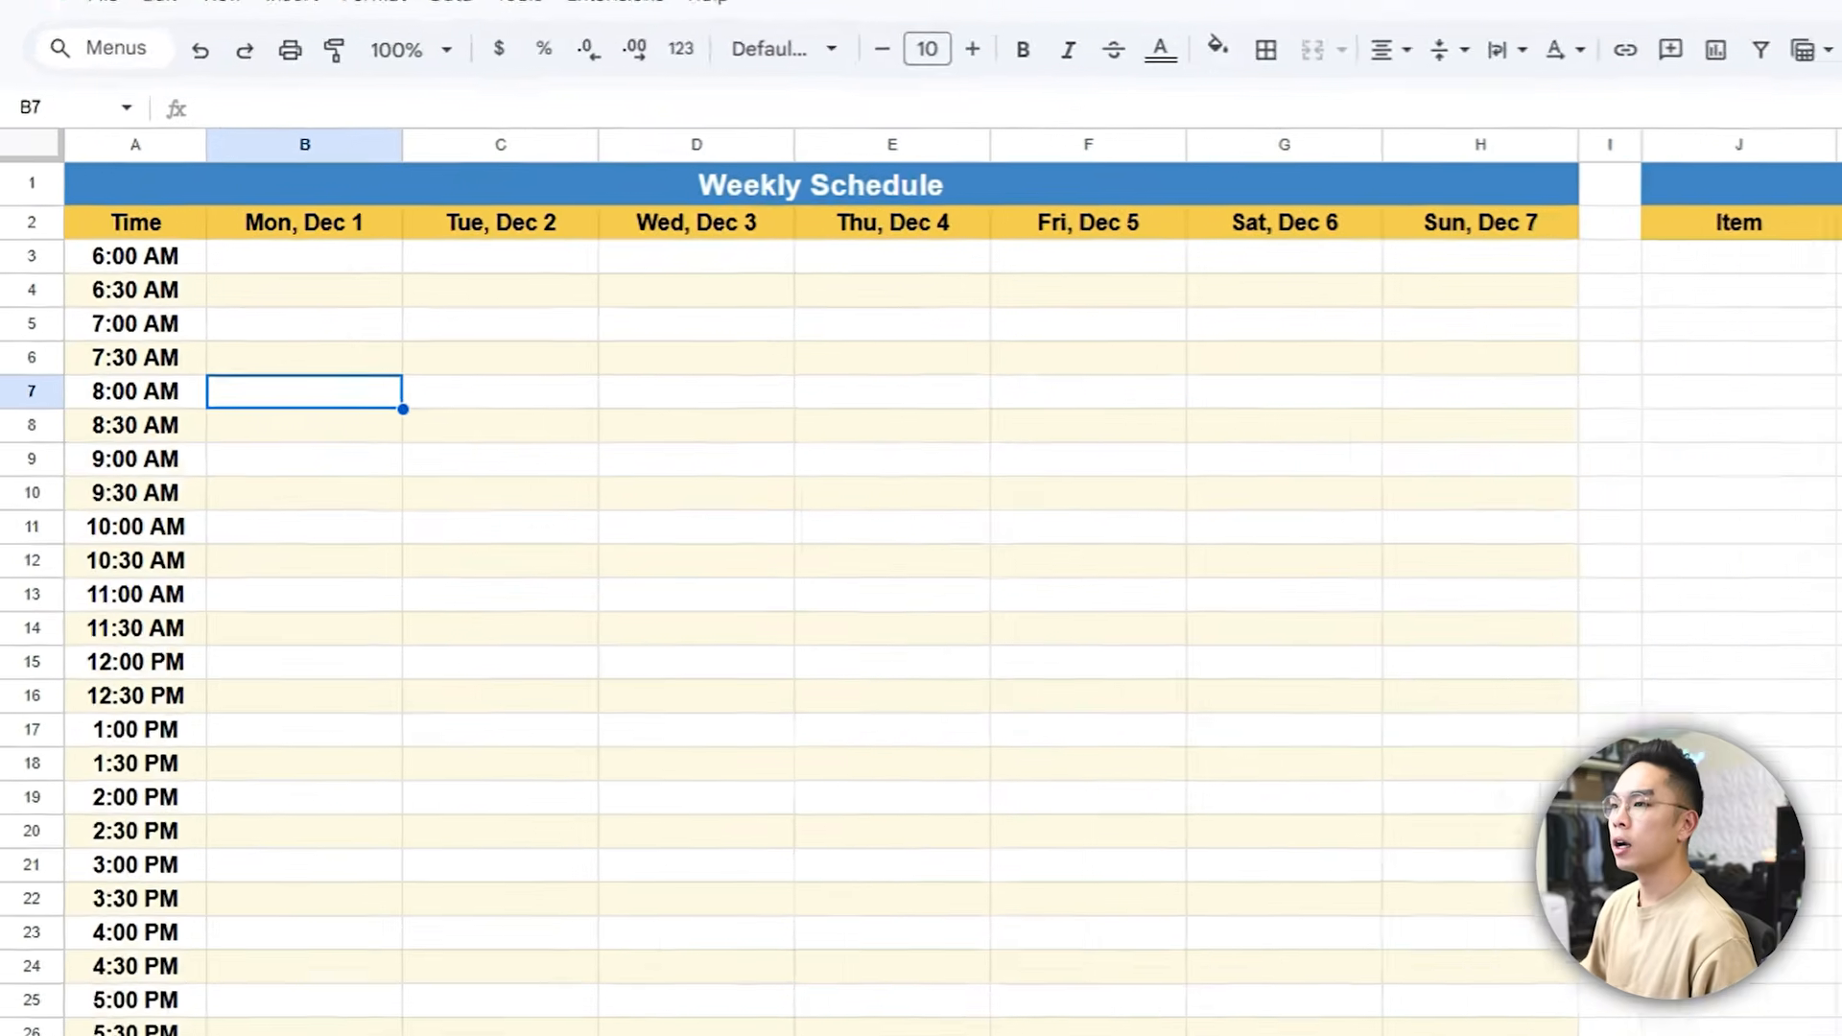
left_click(344, 399)
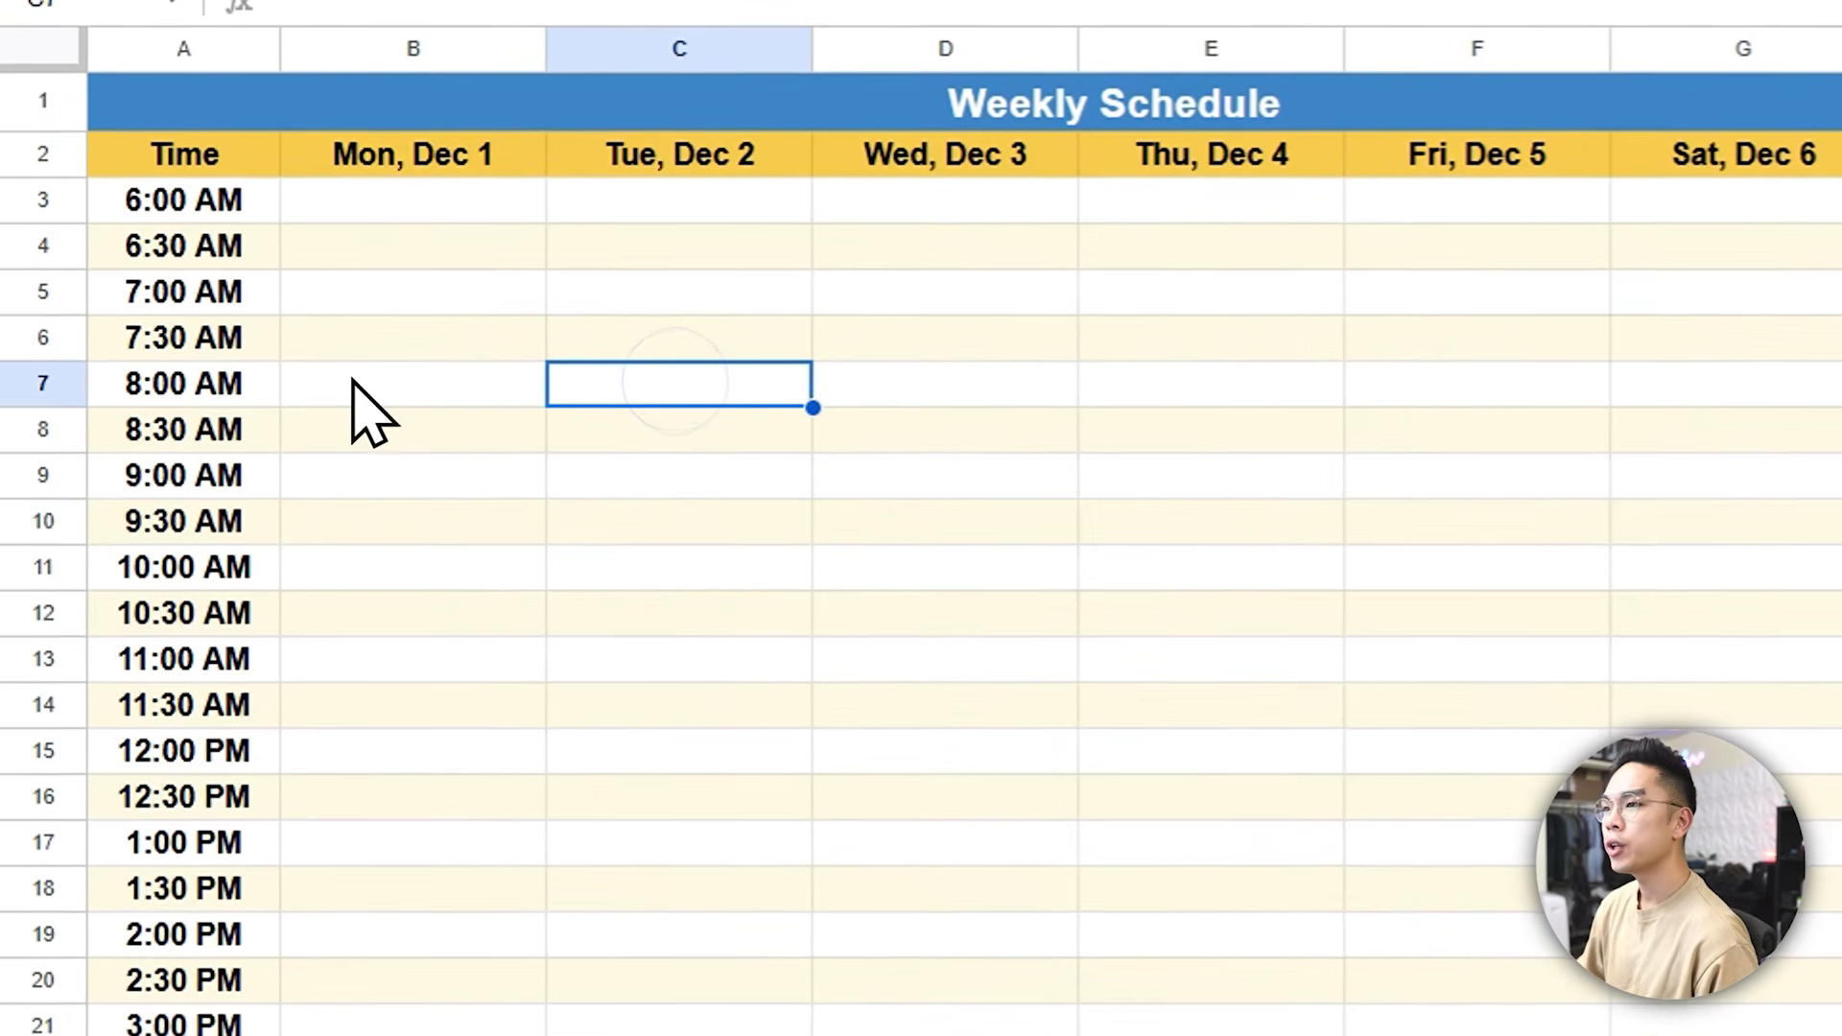
left_click_drag(362, 399, 376, 619)
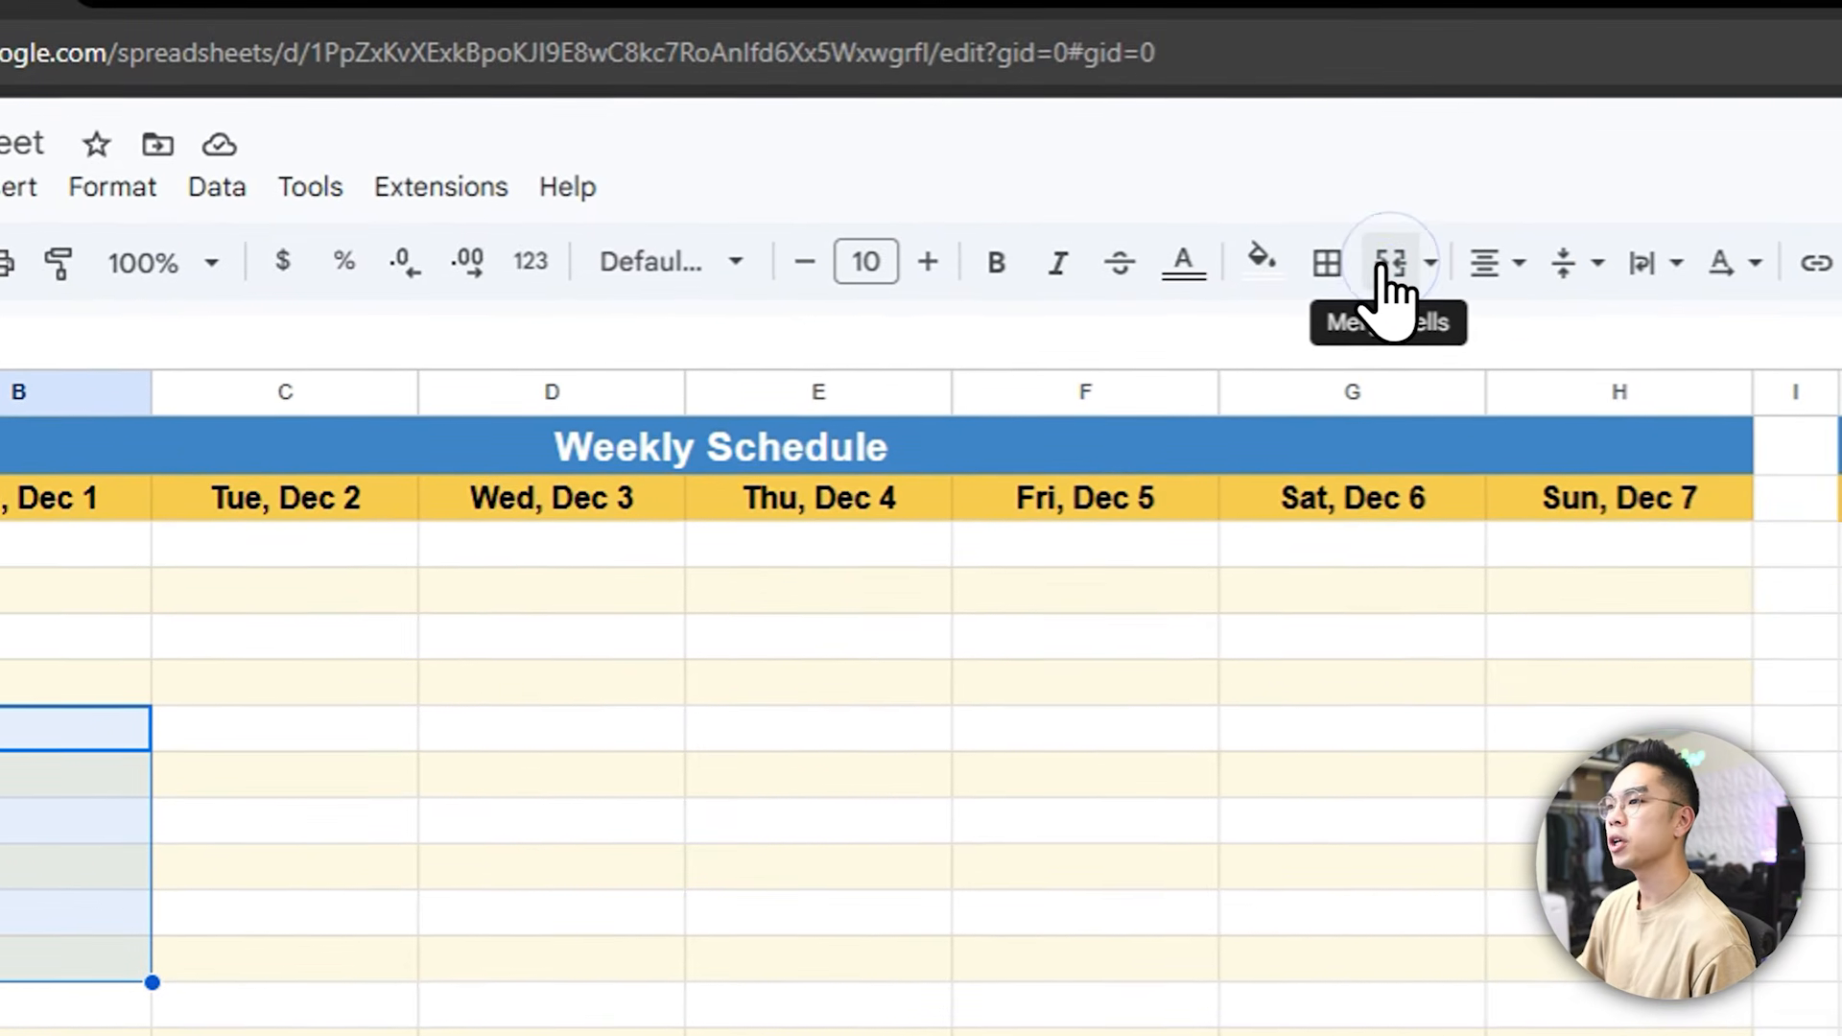
left_click(1392, 273)
left_click(354, 764)
left_click(24, 844)
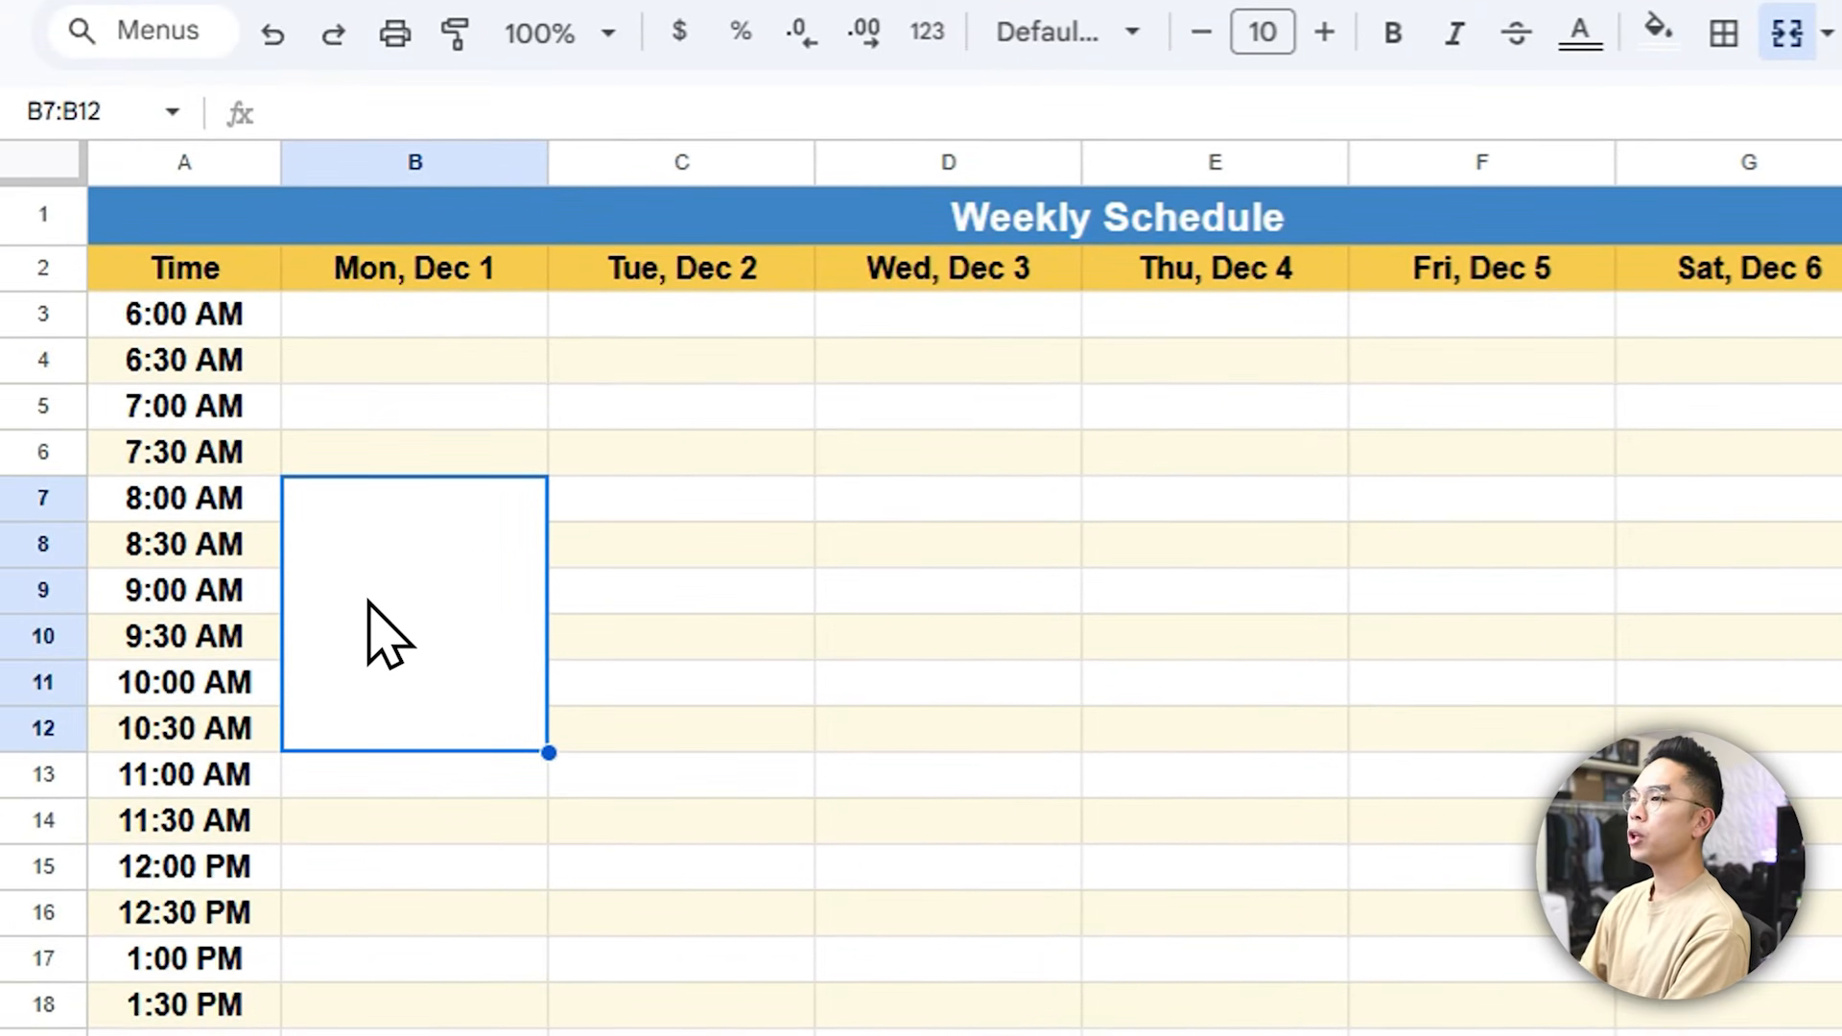
Enter "Get up & get ready for work" in the merged Monday block and fill it with light pink
type("Get up & get ready for work")
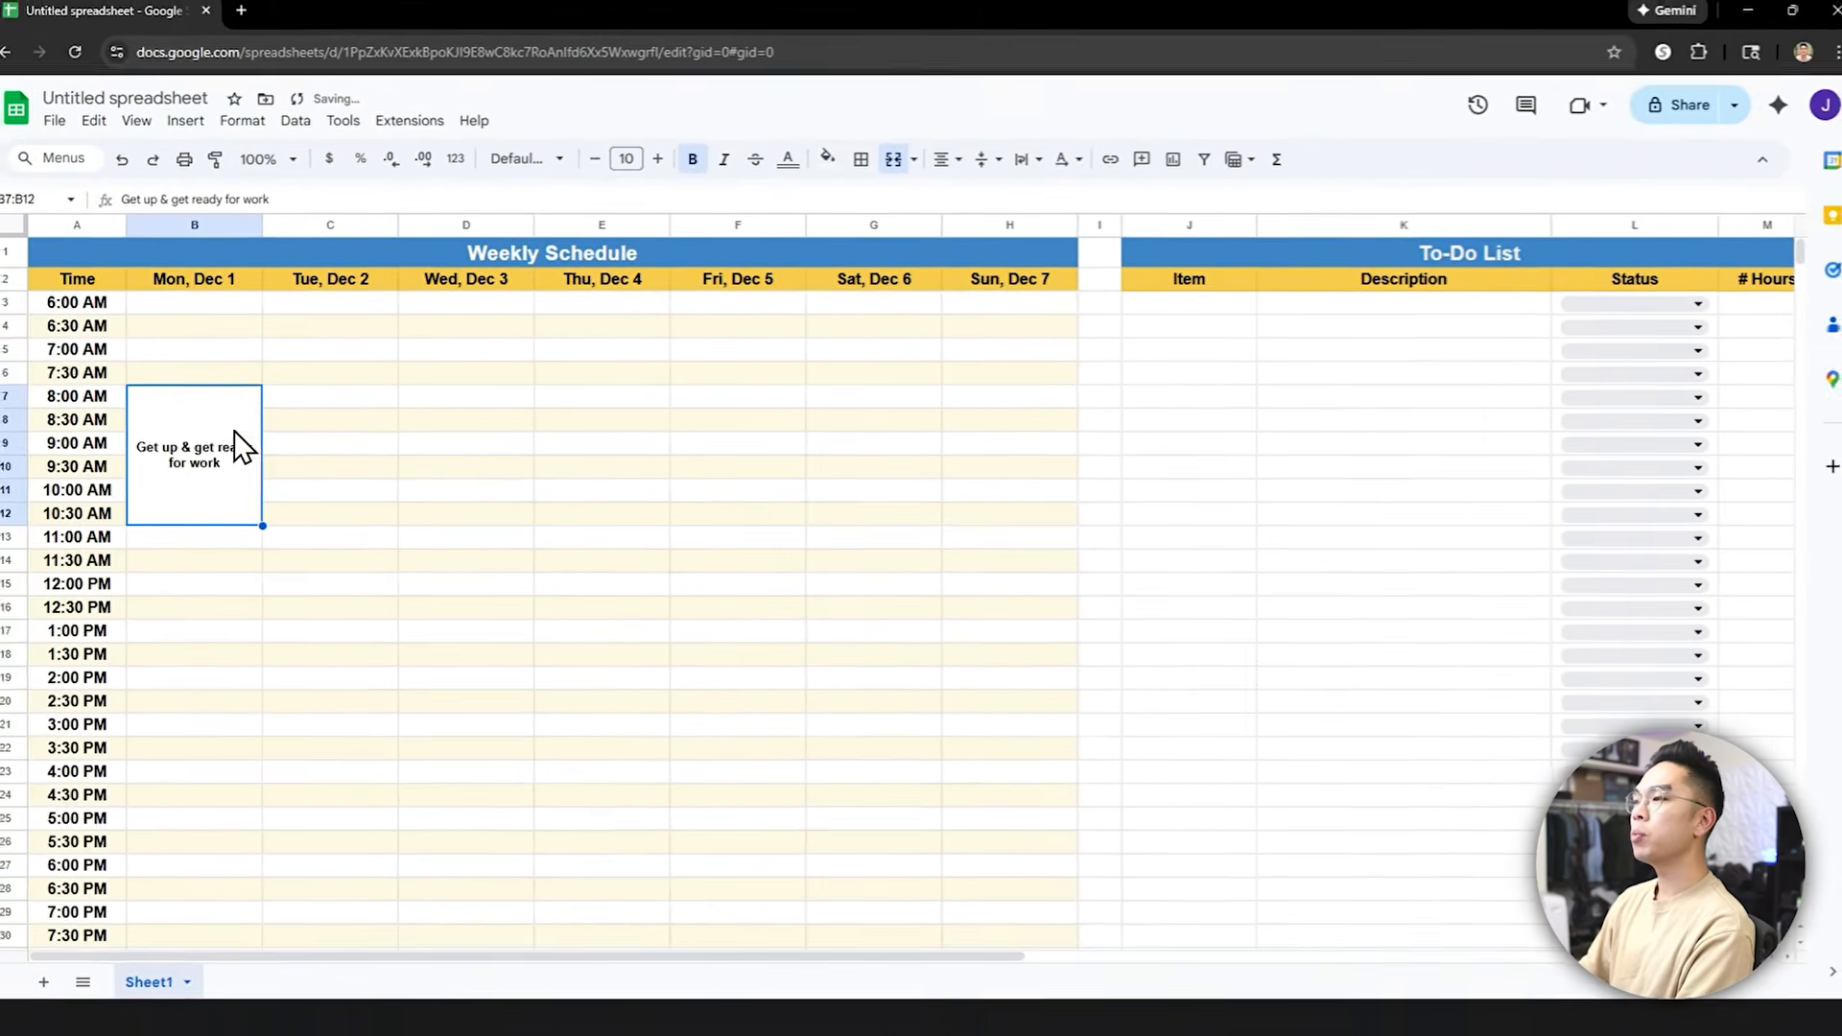
left_click(828, 158)
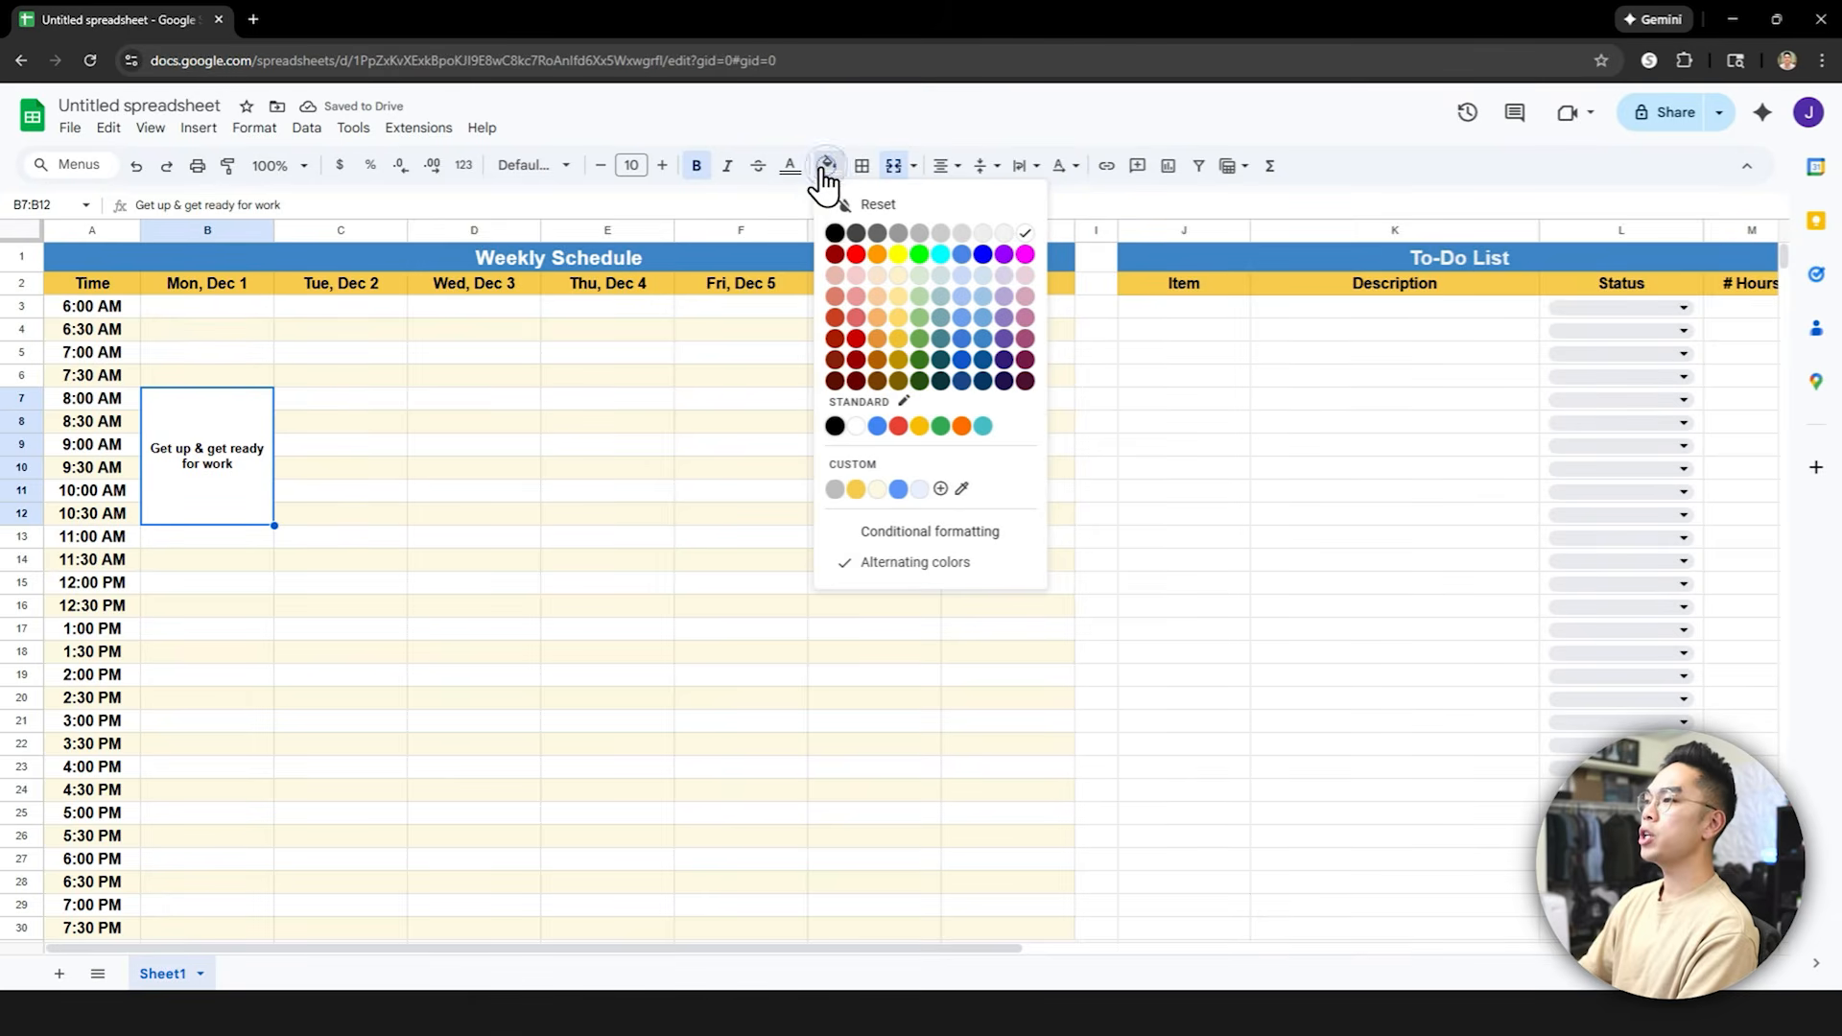
left_click(1025, 297)
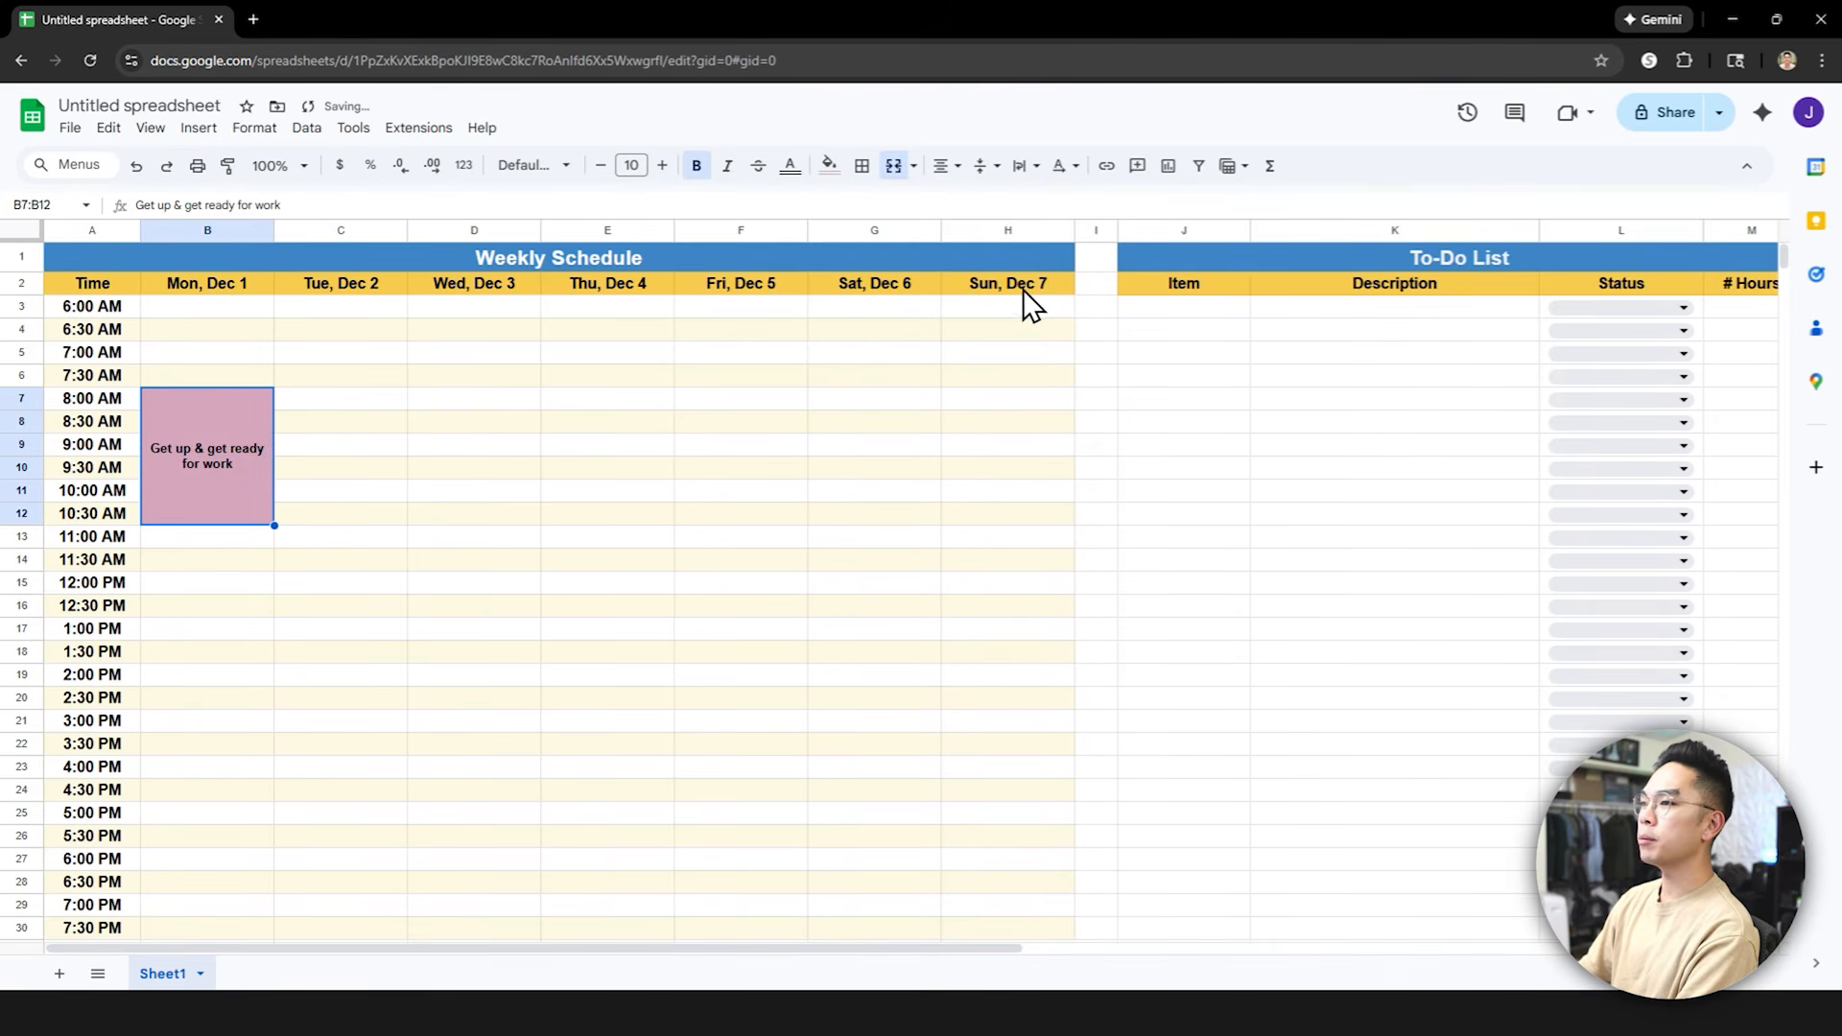
left_click(996, 356)
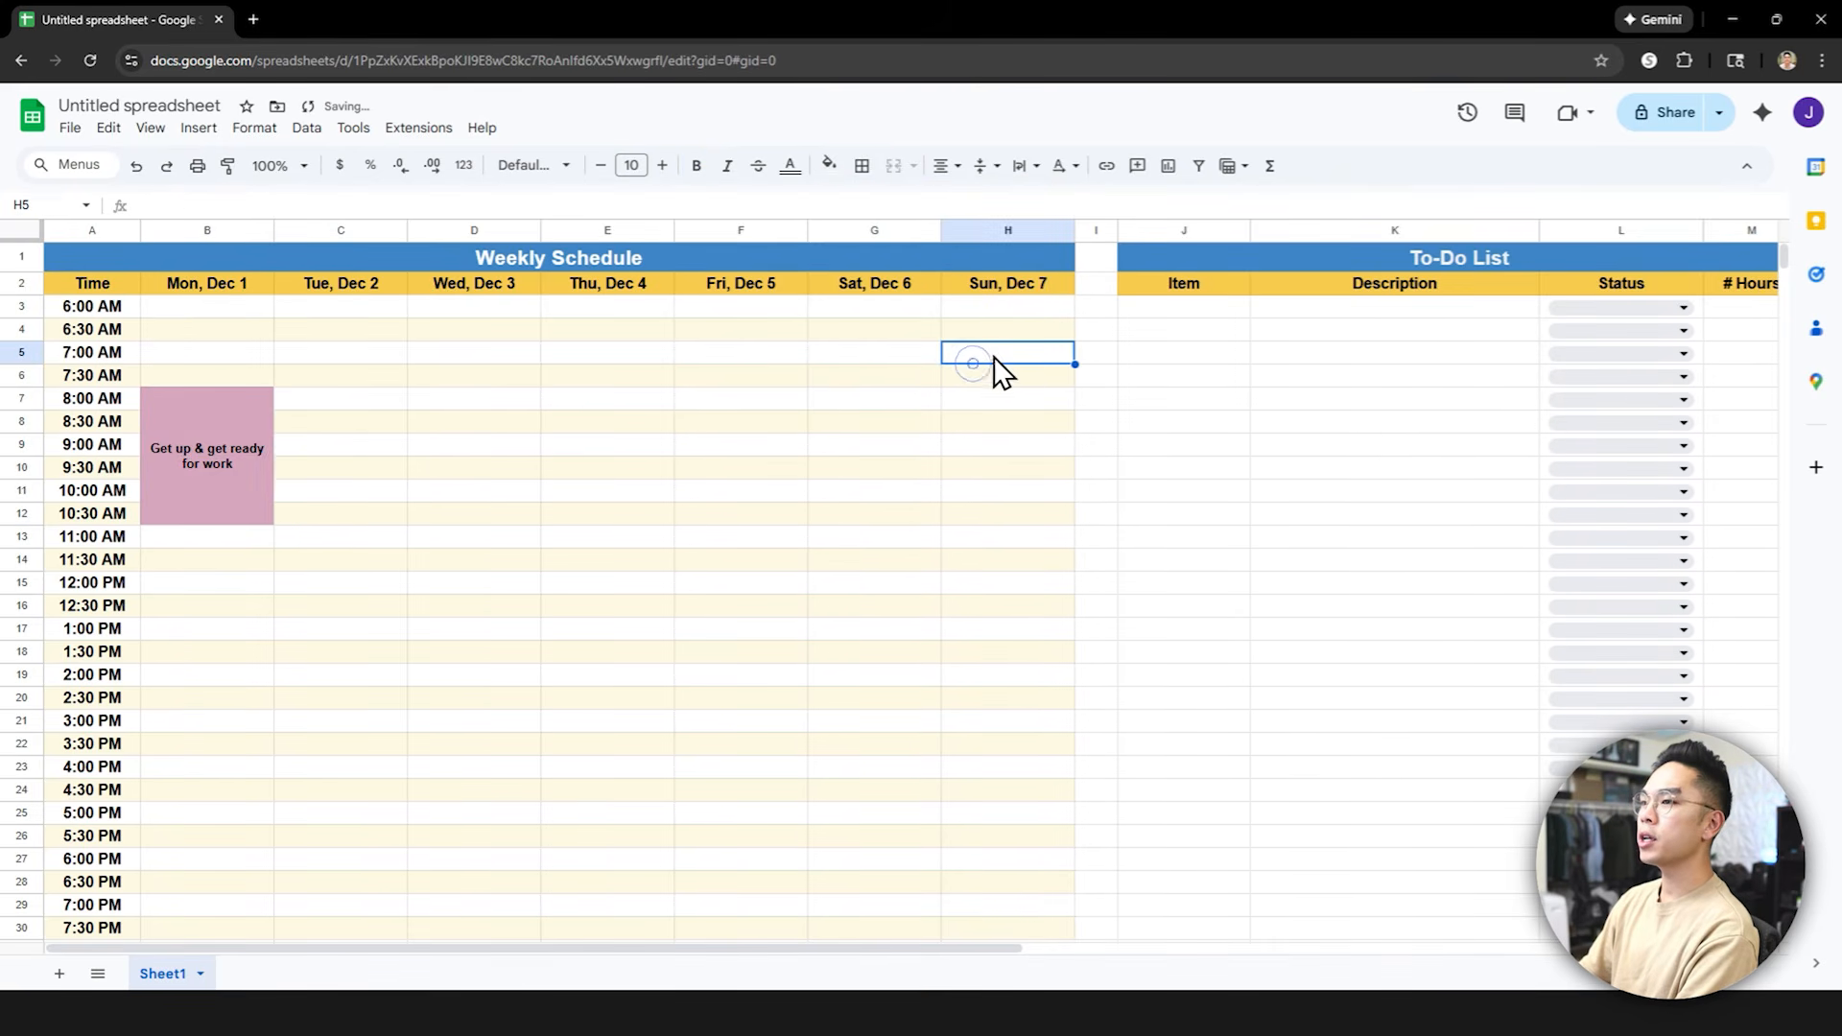
Enter "Getting up & get ready for work" as the first to-do item in cell J3
left_click(1220, 305)
type("Getting ")
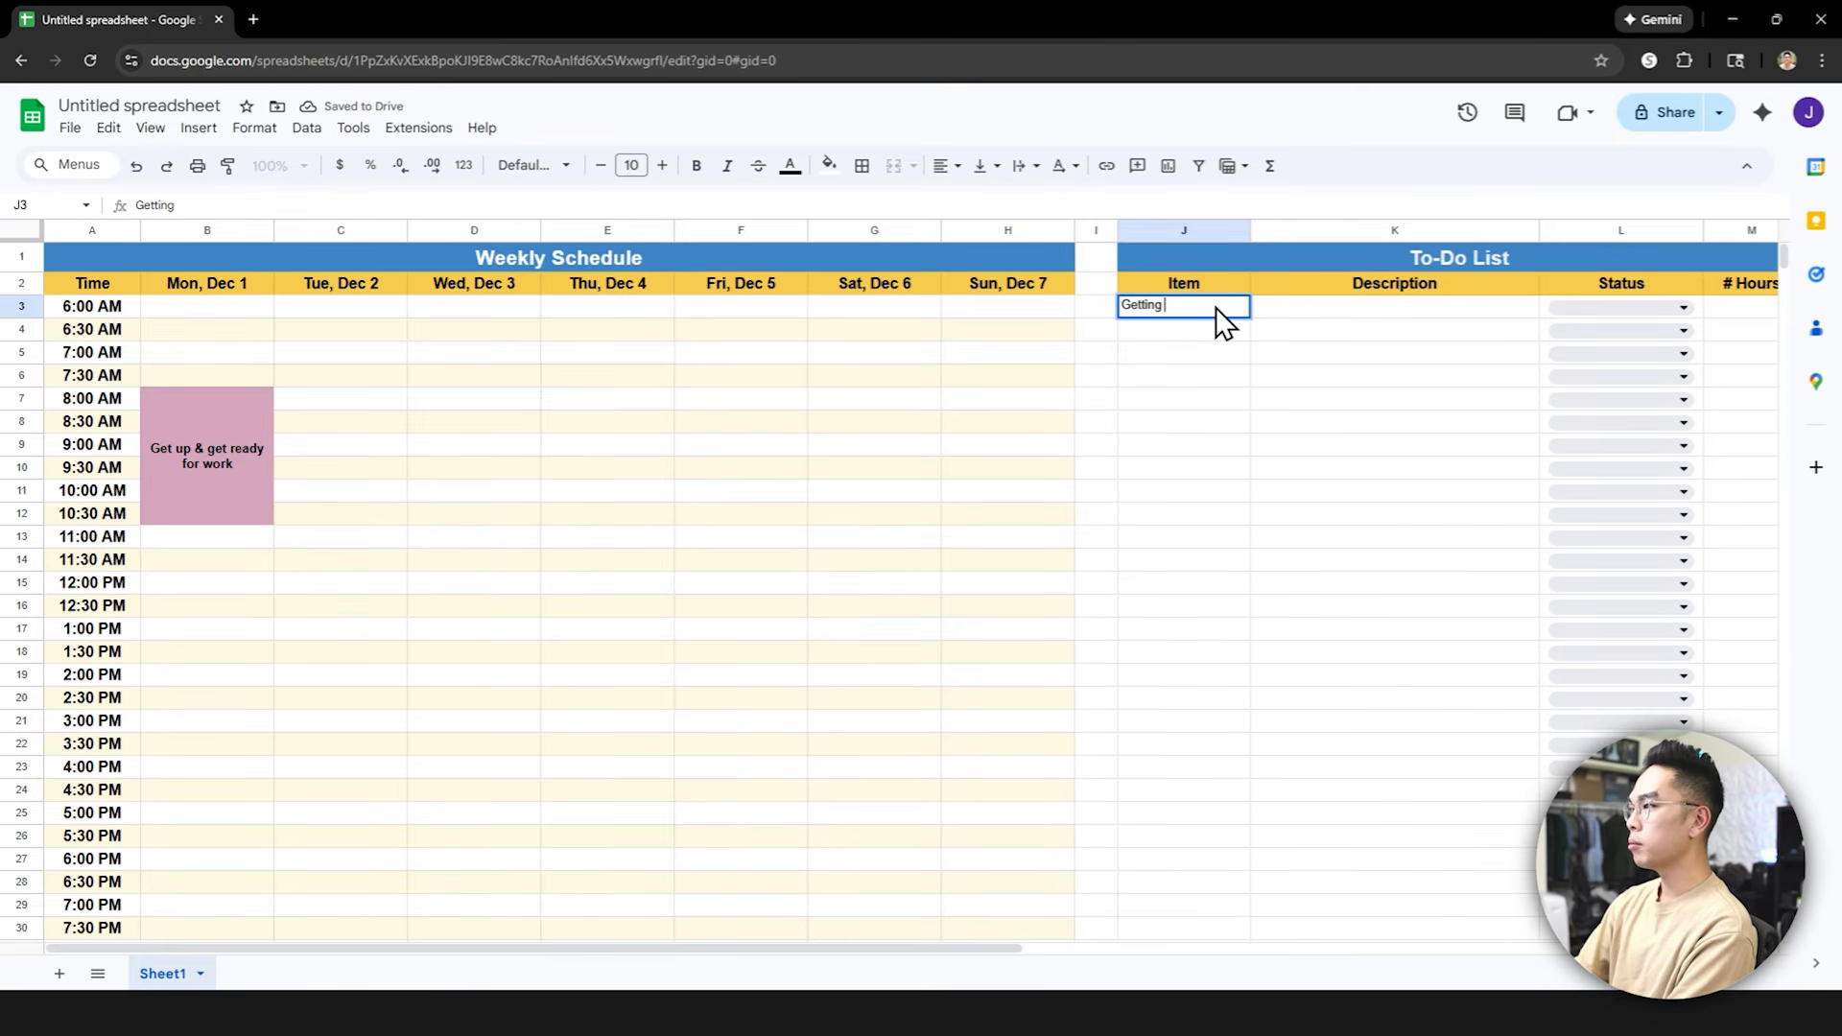
type("up & get ready for owrk")
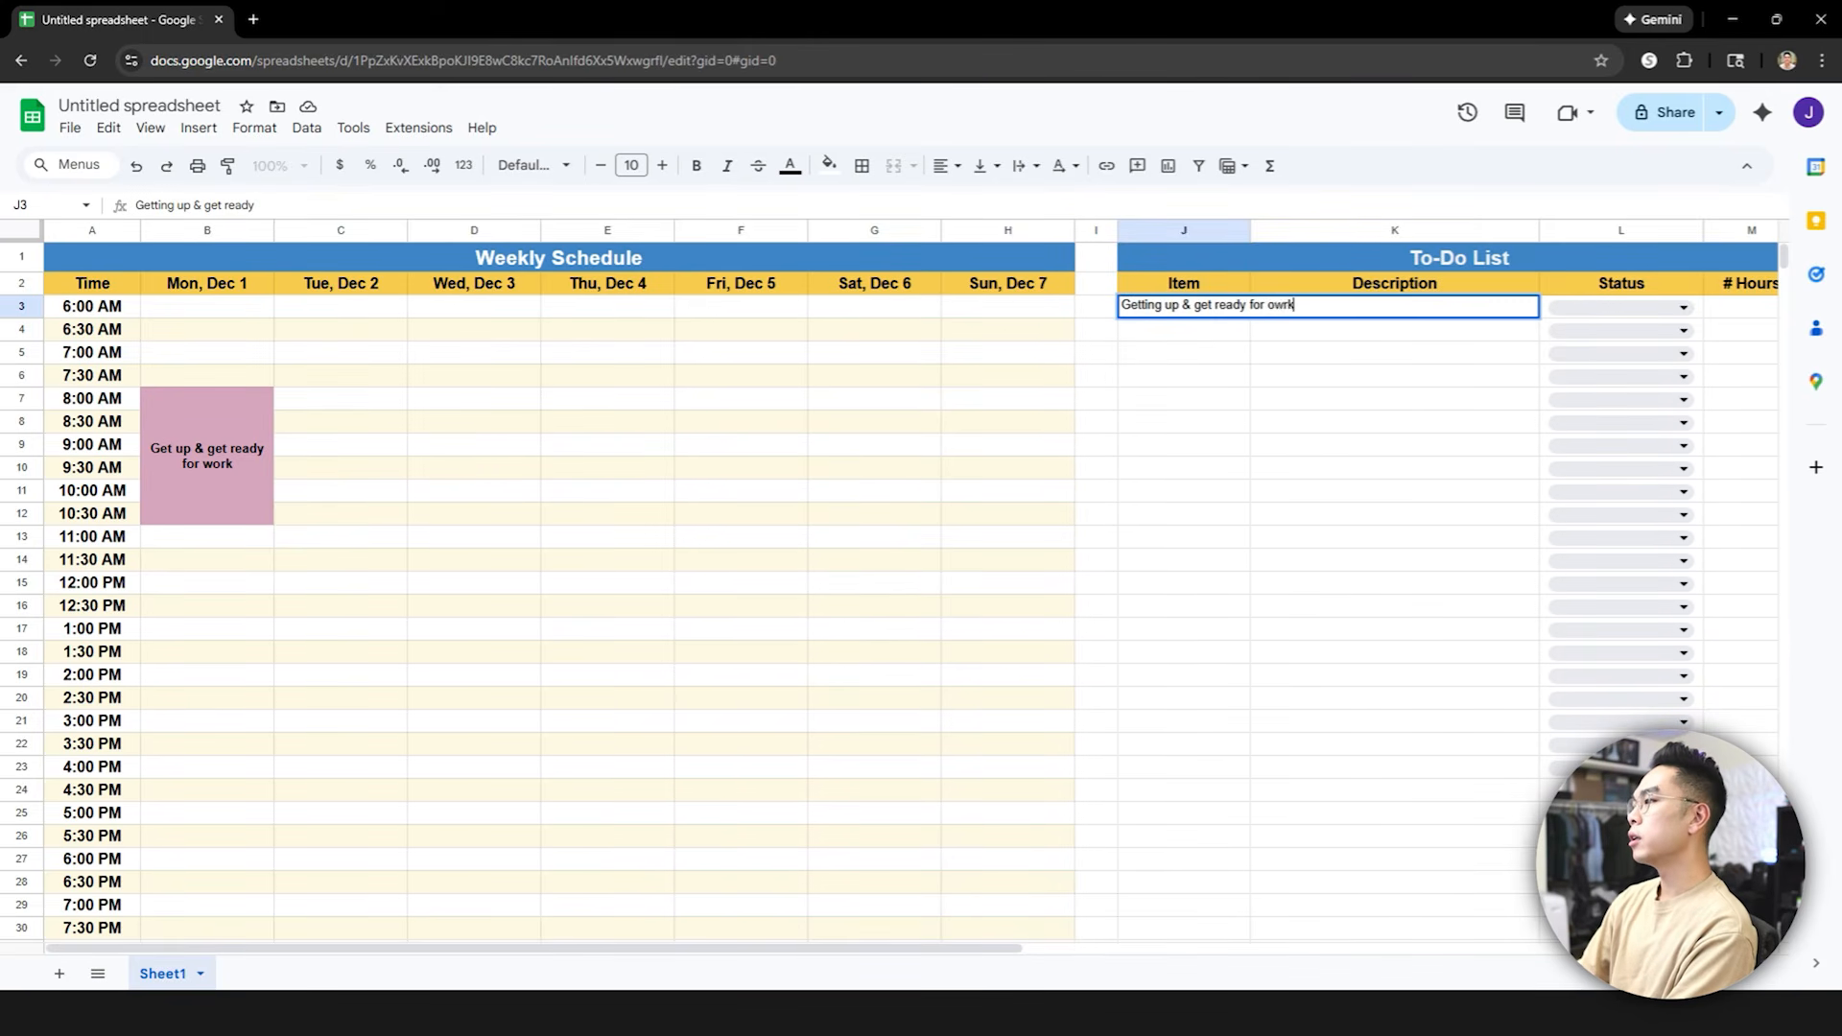
key("Return")
double_click(1217, 308)
key("BackSpace")
key("BackSpace")
key("BackSpace")
key("BackSpace")
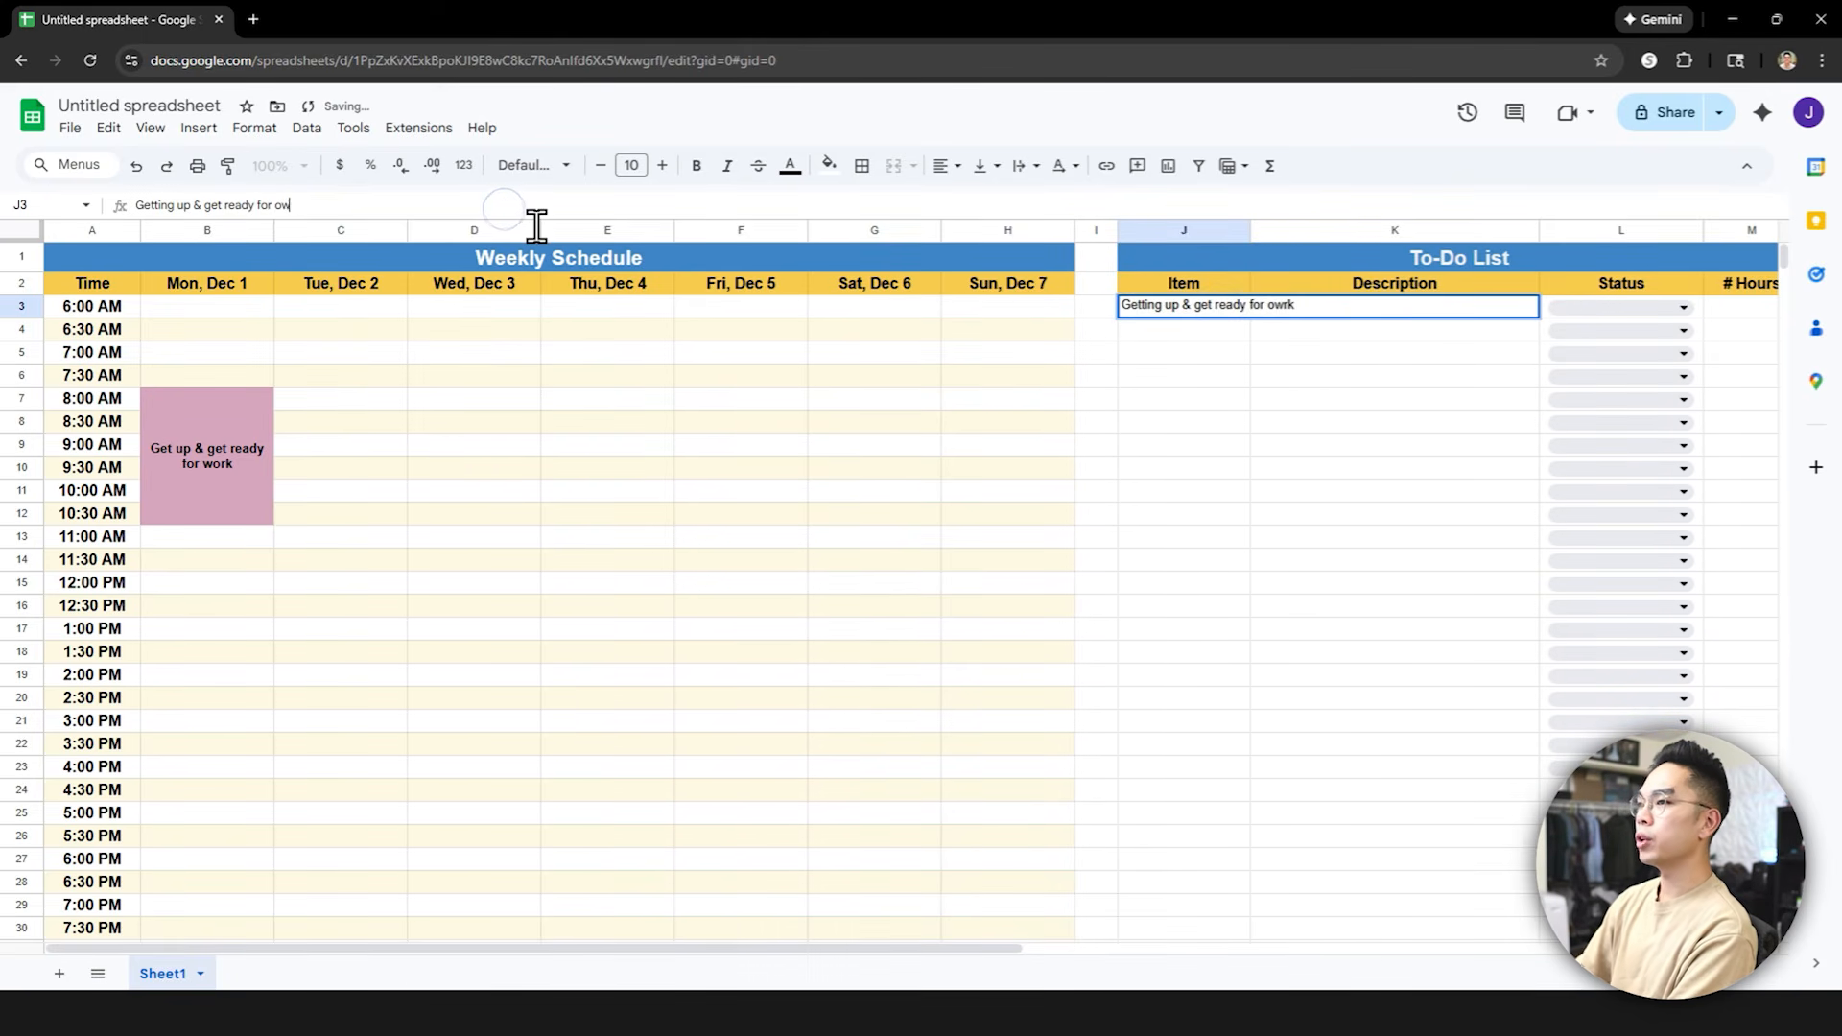
type("work")
key("Return")
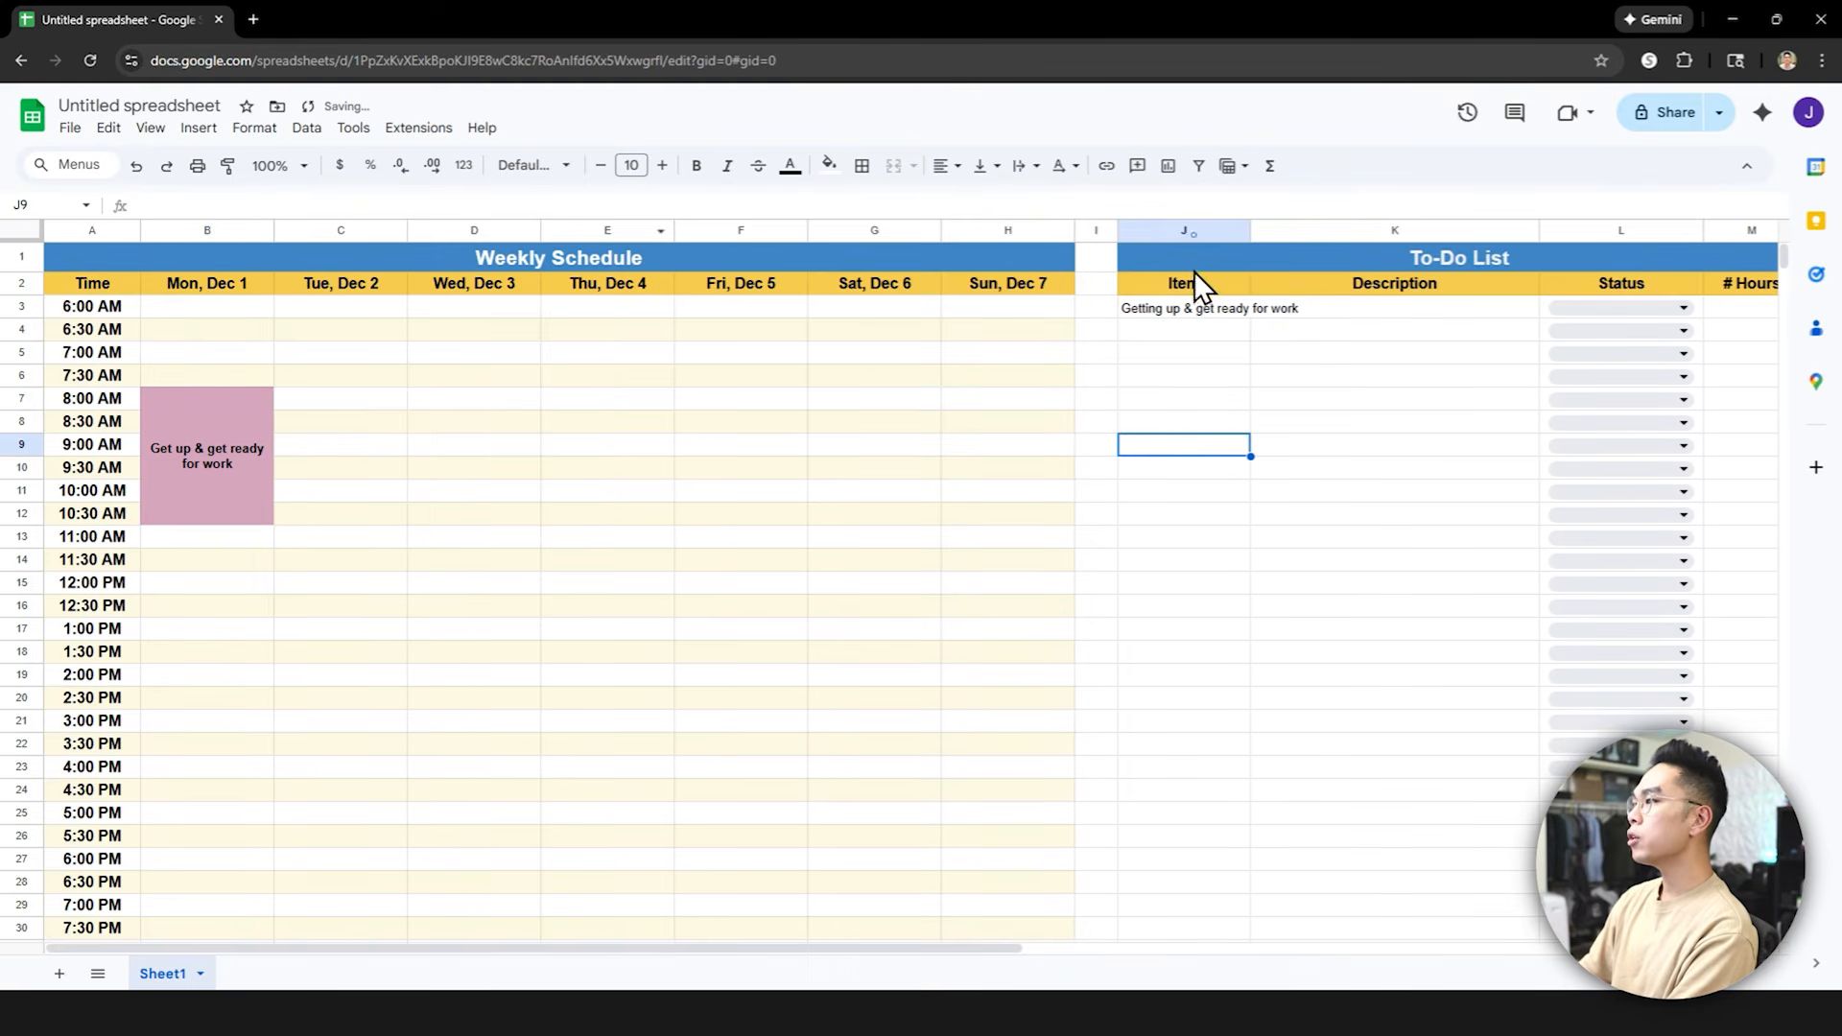
Turn on text wrapping for the Item and Description columns J and K
left_click(1180, 231)
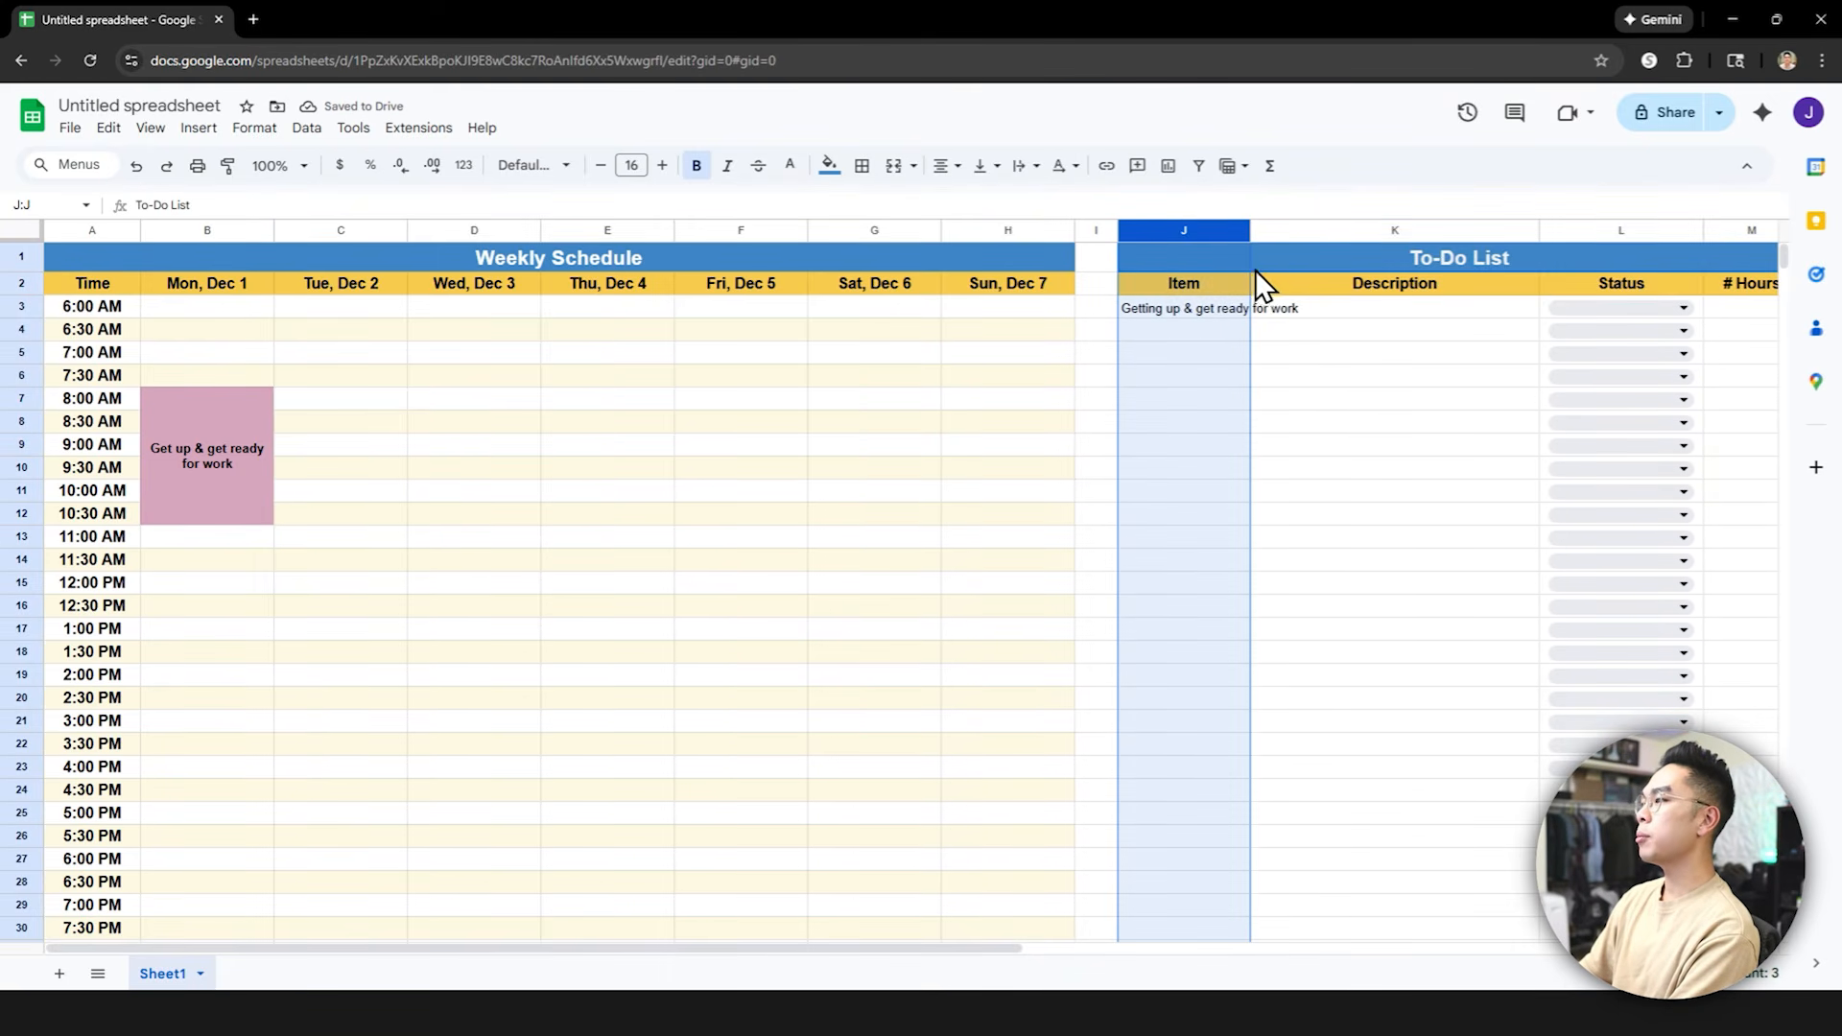
left_click(1316, 231, "ctrl")
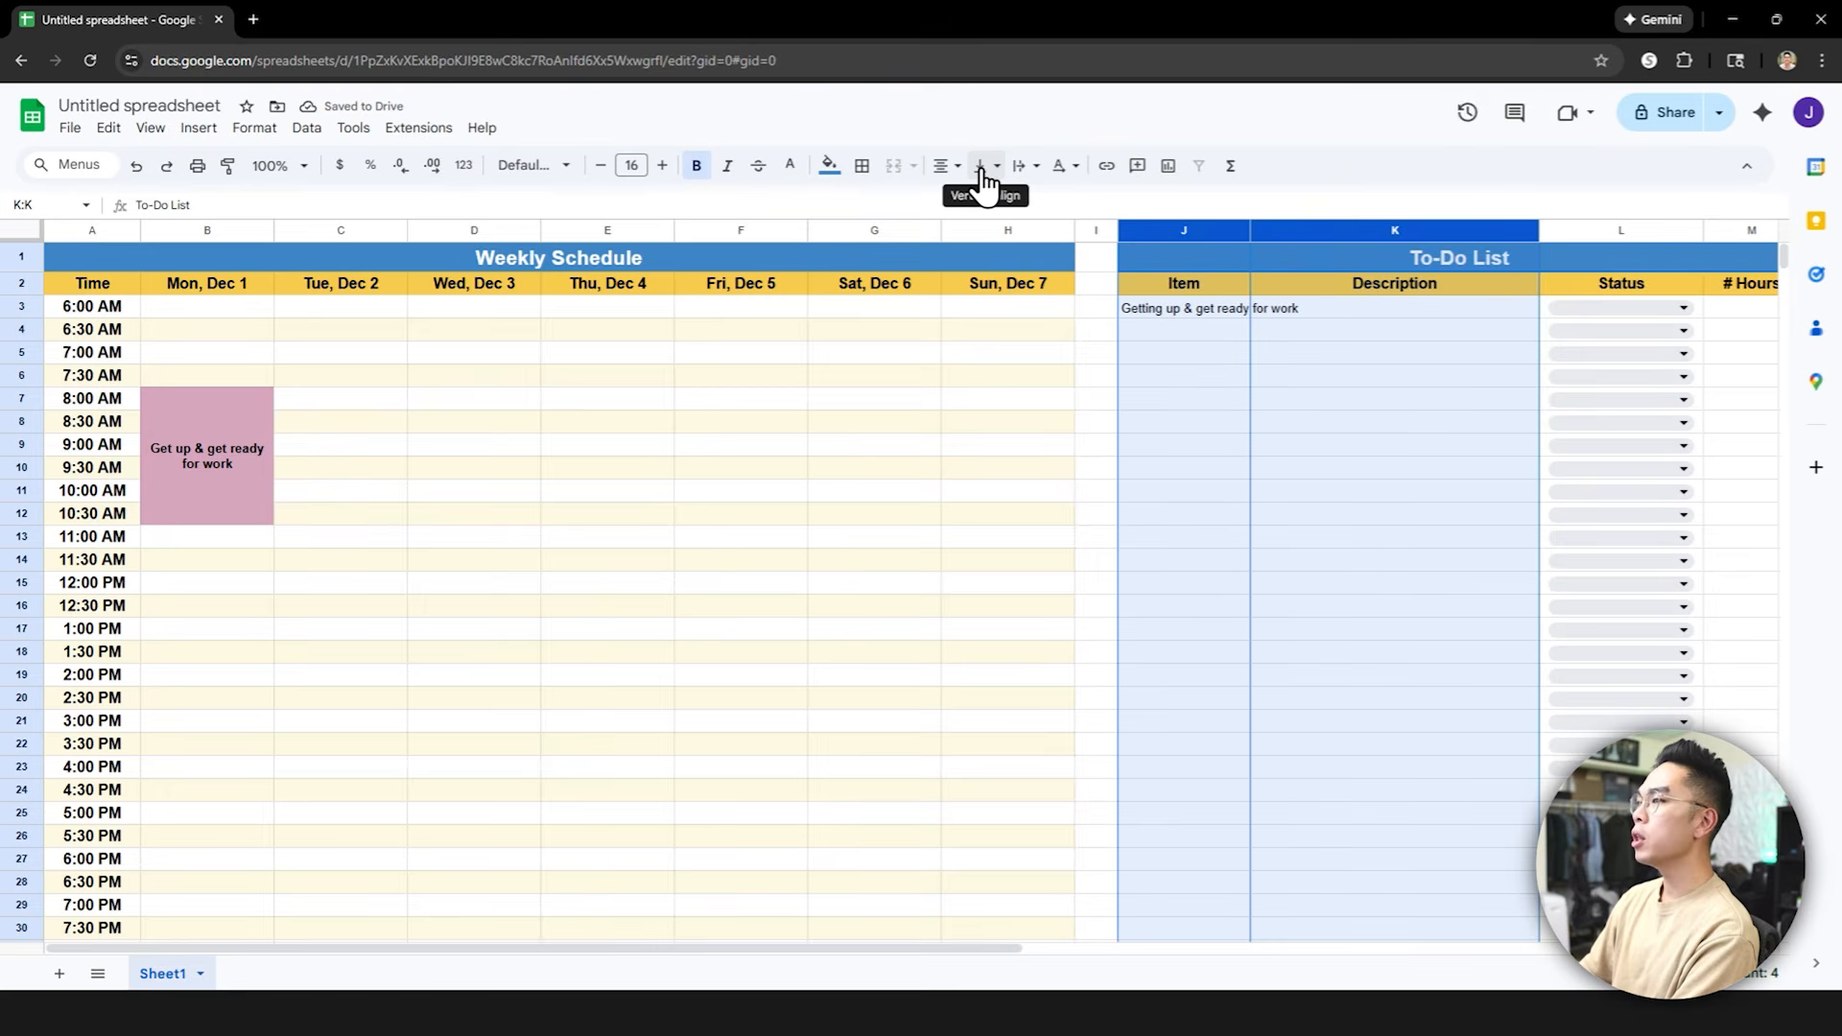
left_click(1056, 202)
left_click(1248, 365)
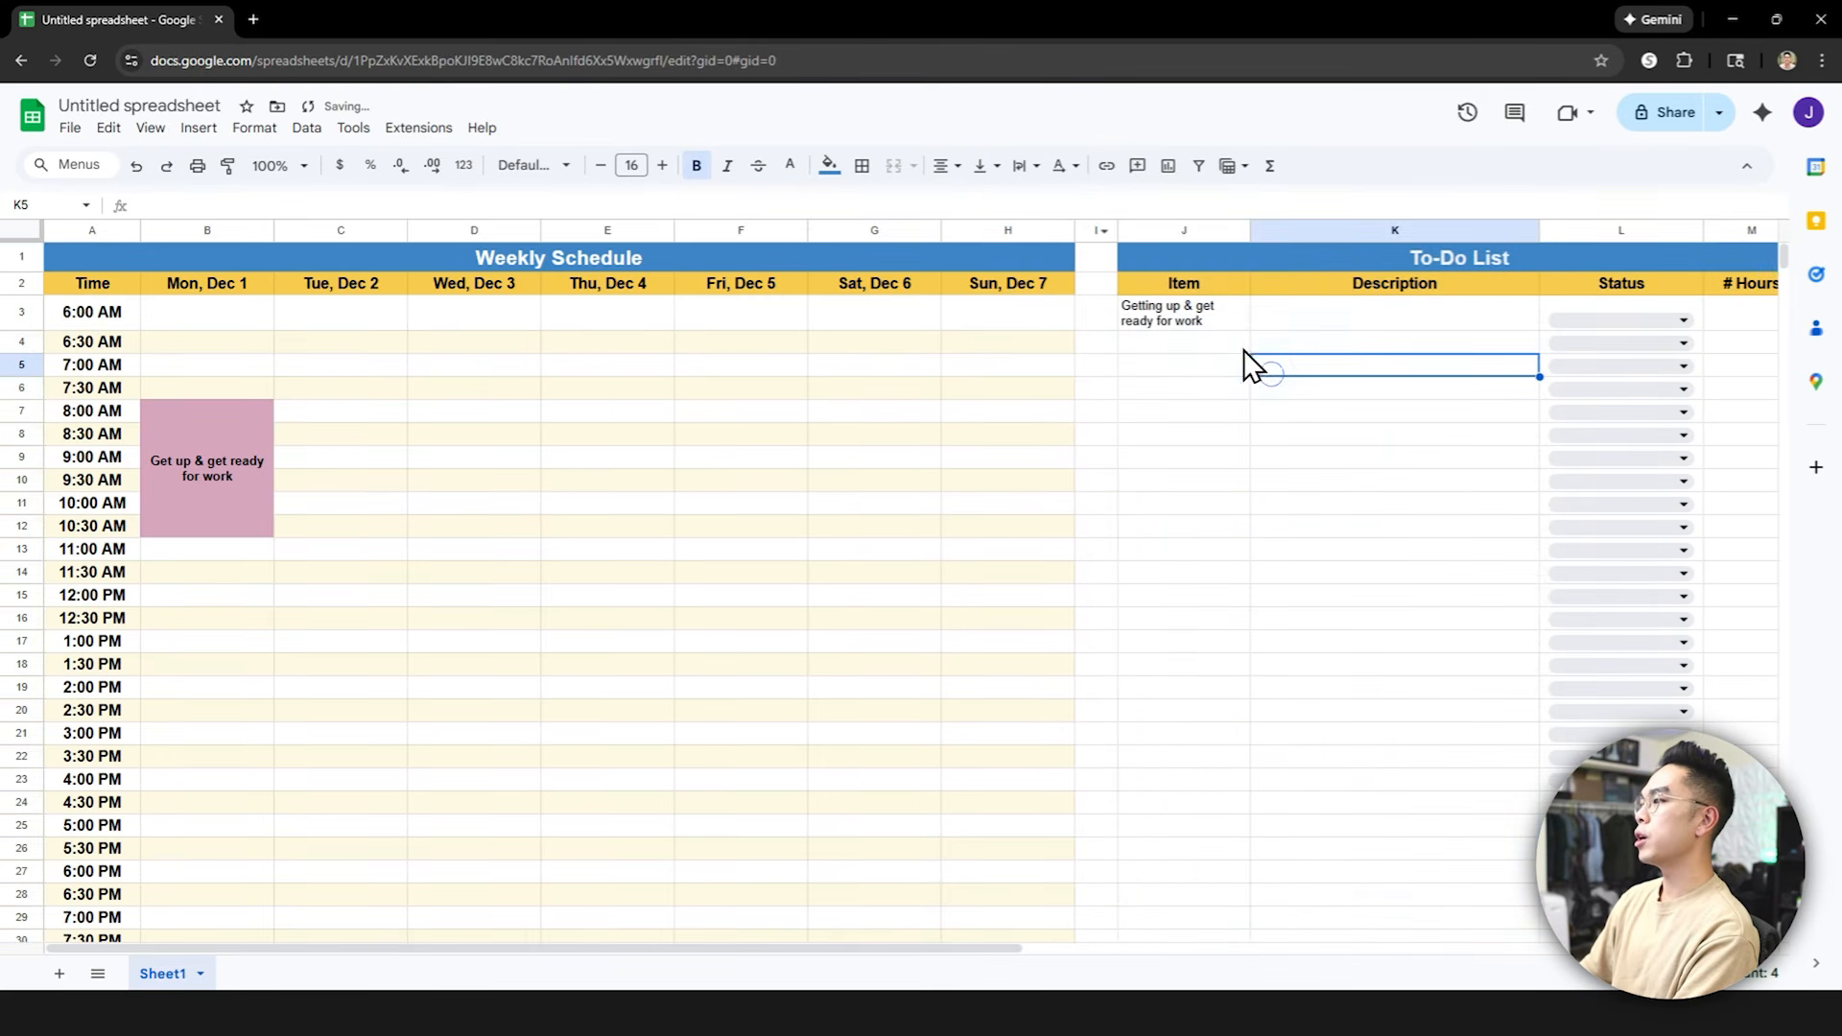
left_click(1138, 306)
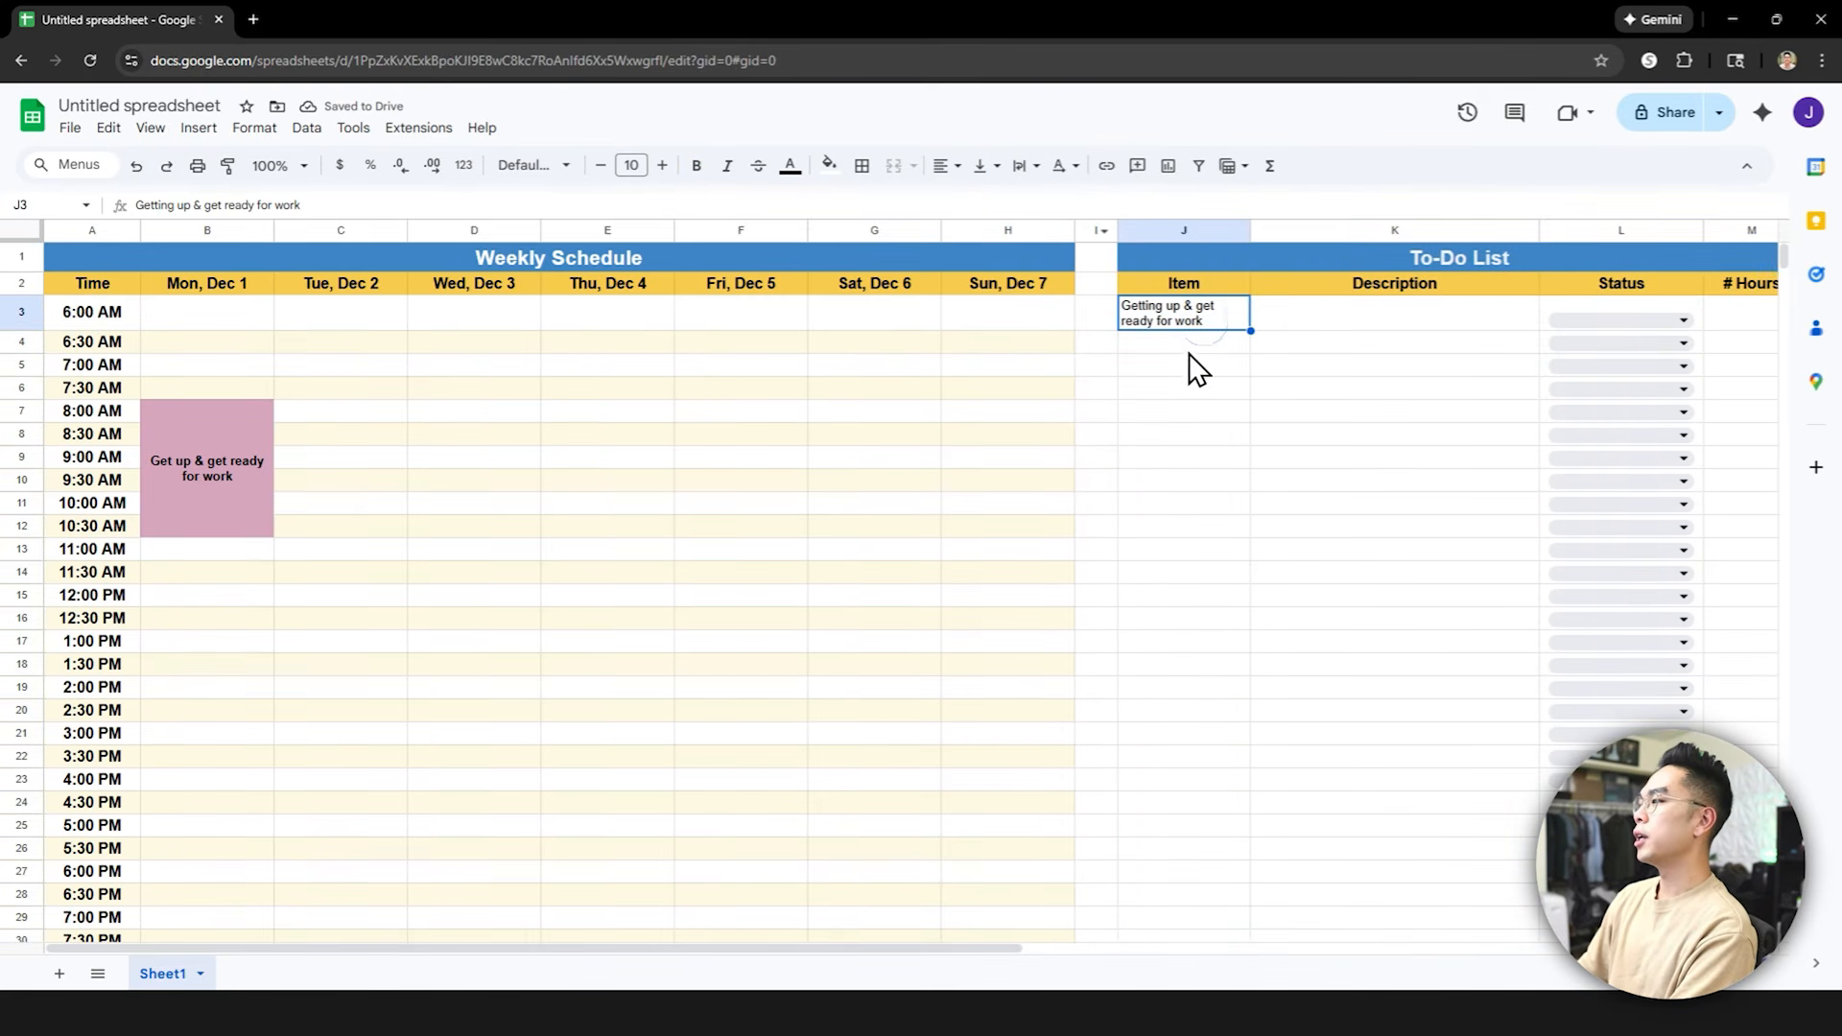
left_click(1184, 231)
left_click(1307, 325)
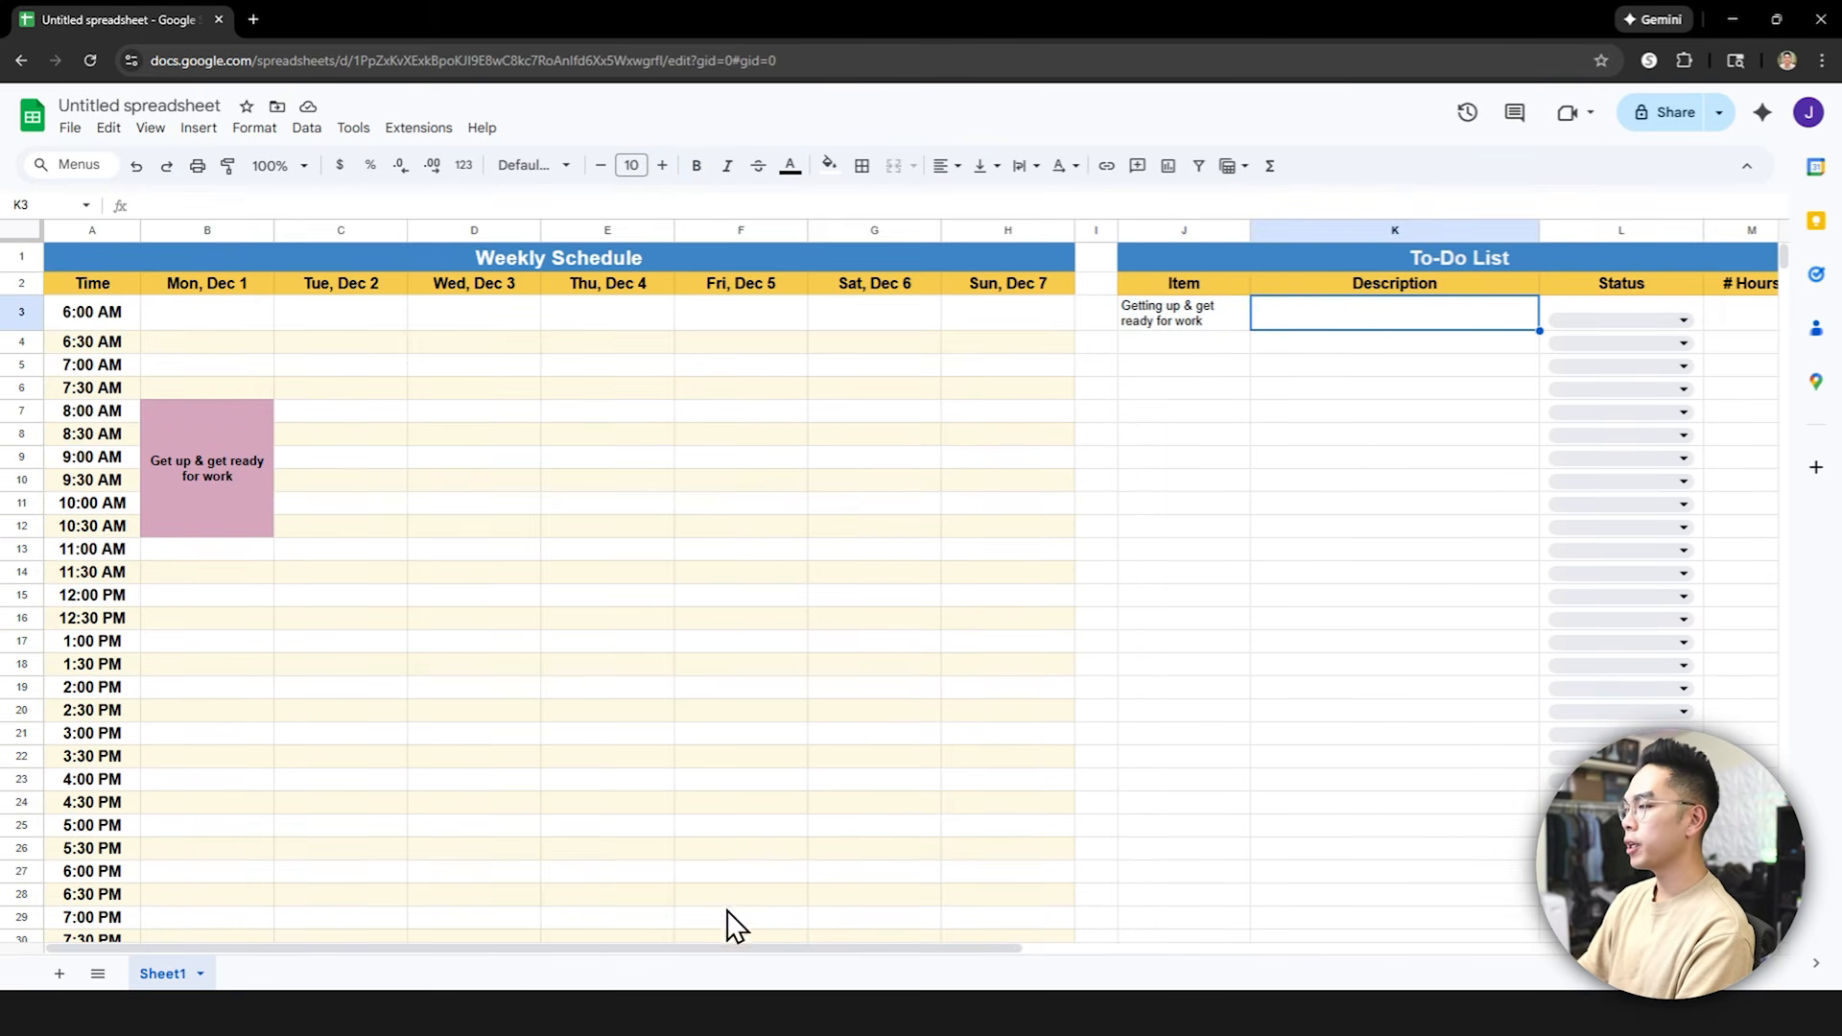
Set the first to-do's status to Not Yet Started and enter the description "Getting up and getting ready for work everyday"
left_click_drag(705, 958, 785, 948)
left_click(1530, 322)
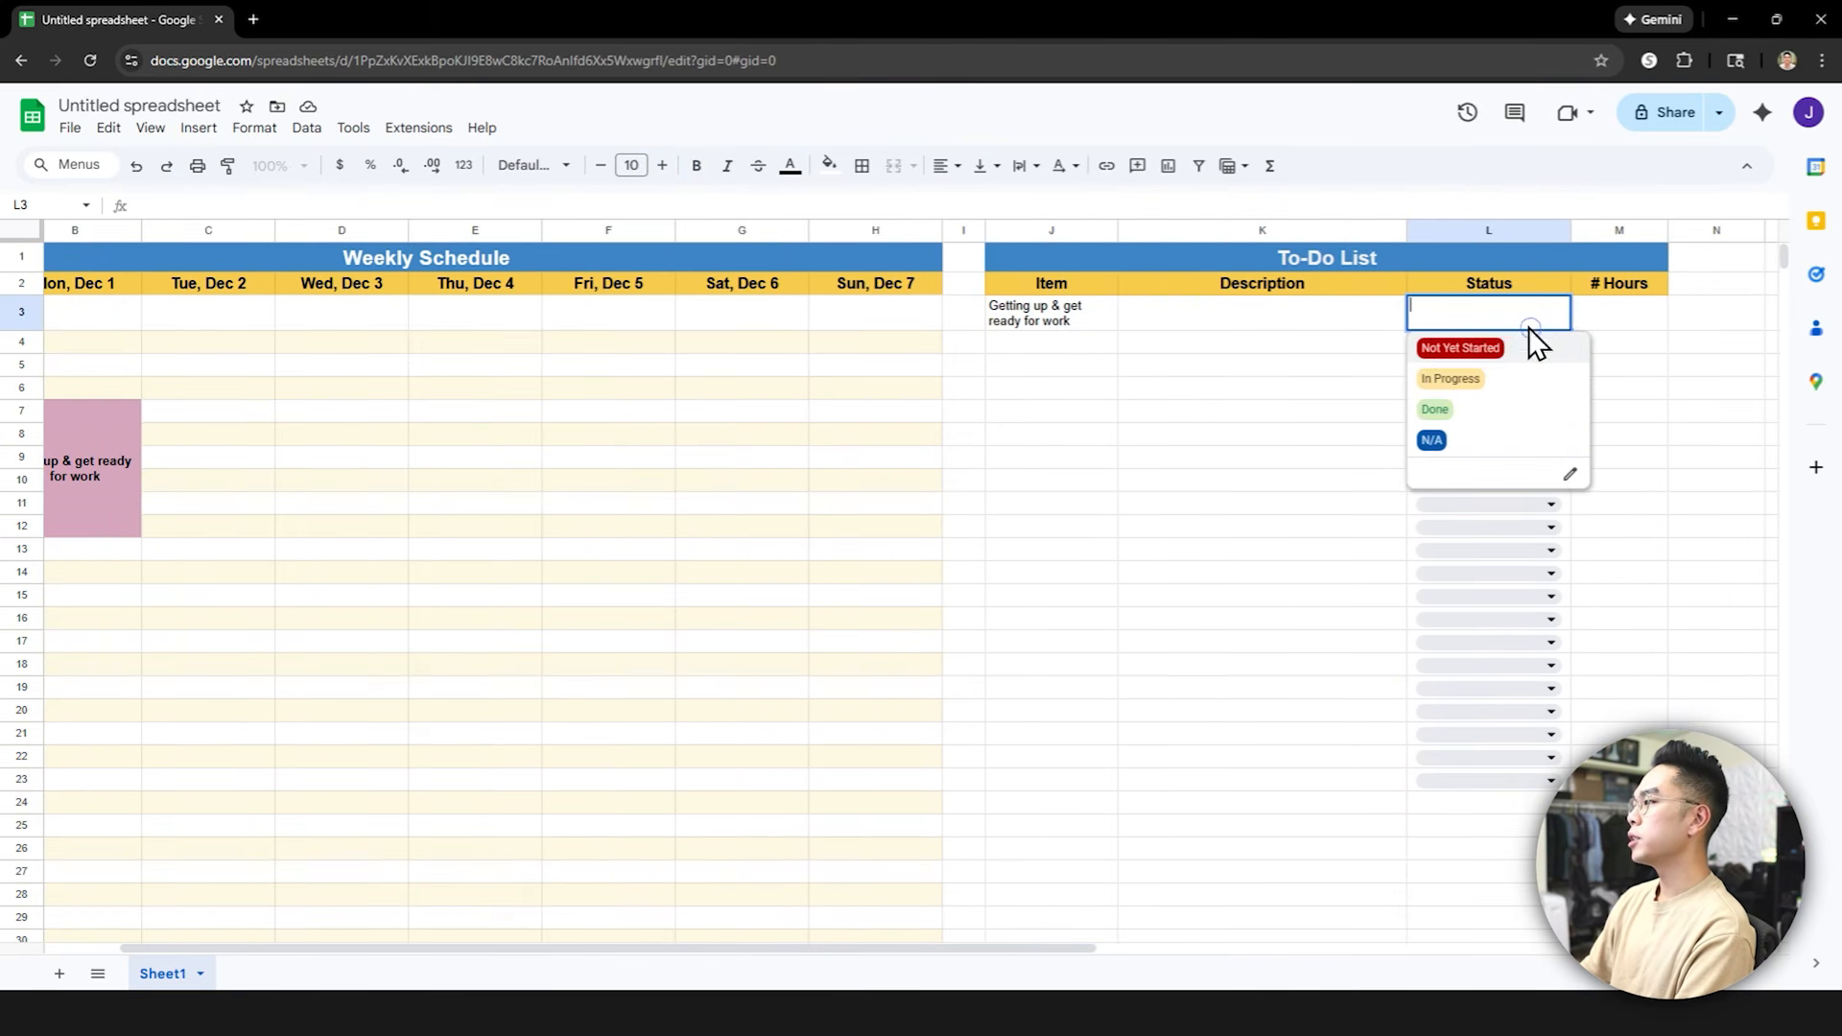
left_click(1512, 351)
left_click(1386, 314)
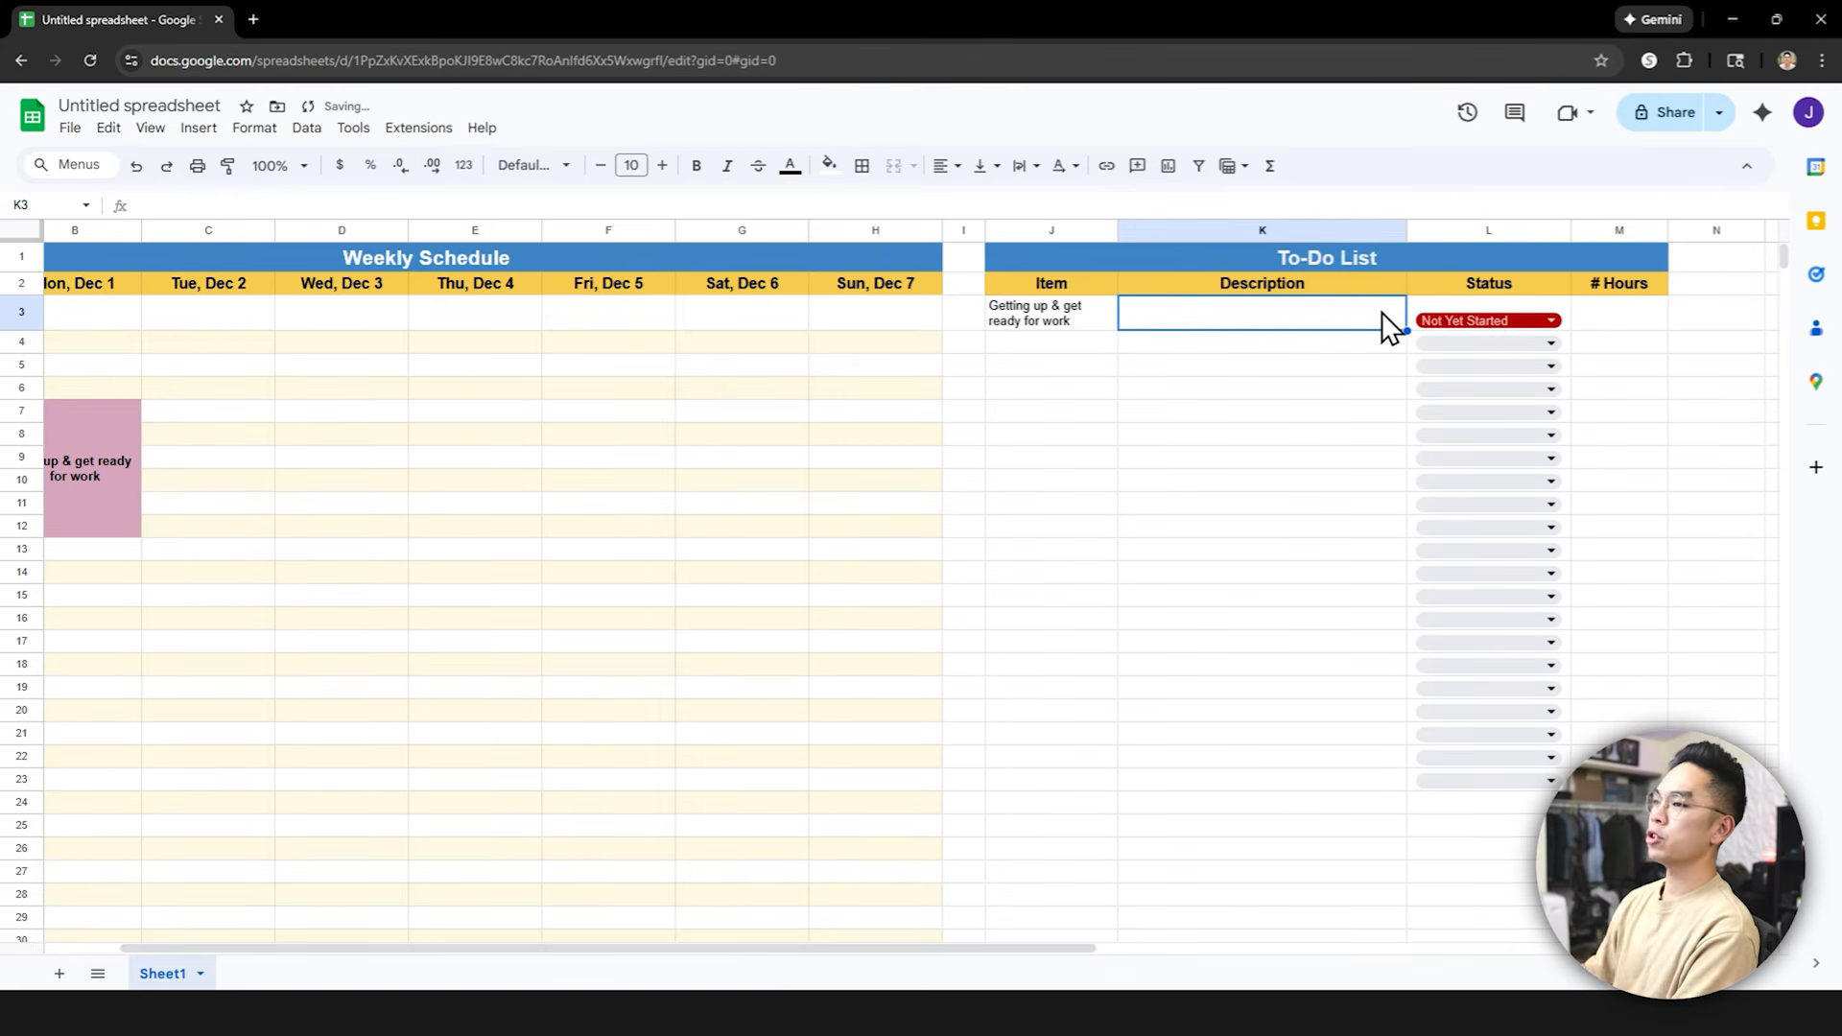
type("Getting up and getting ready for work everyday")
key("Return")
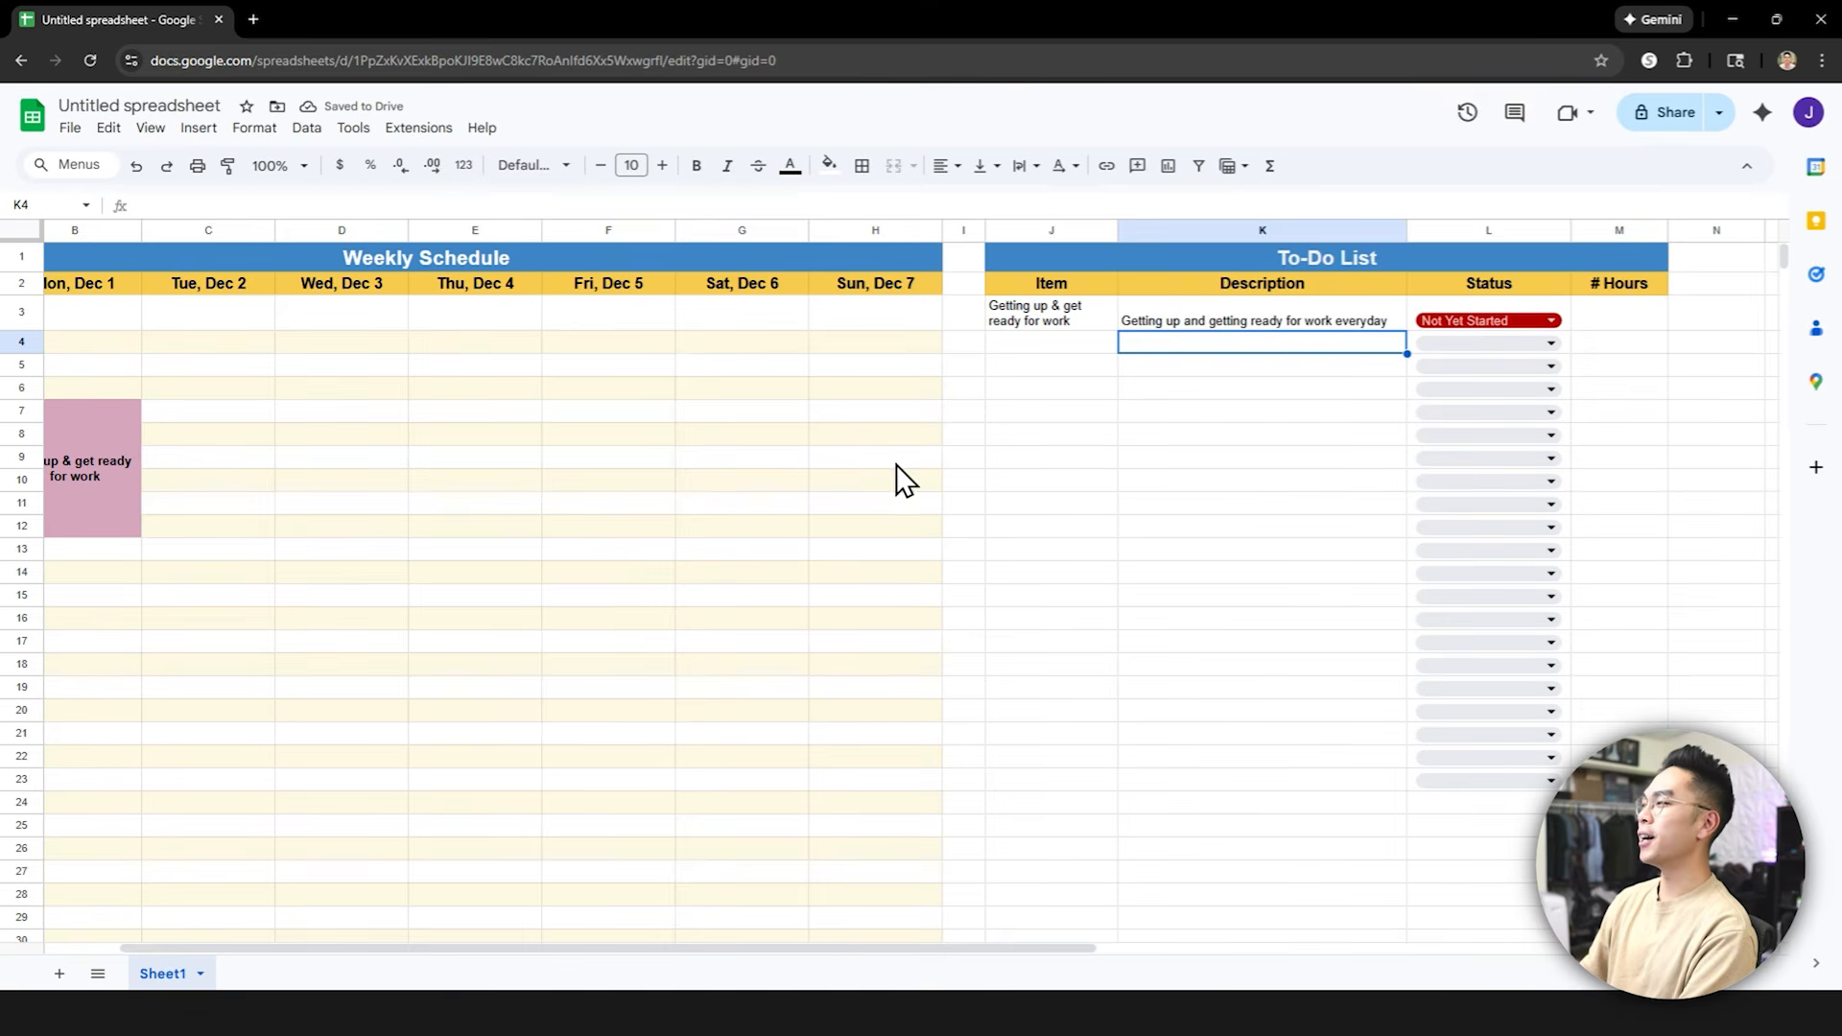
Bold the first to-do item in J3 and fill its cell with the pink sampled from the Monday schedule block
left_click_drag(739, 946, 464, 944)
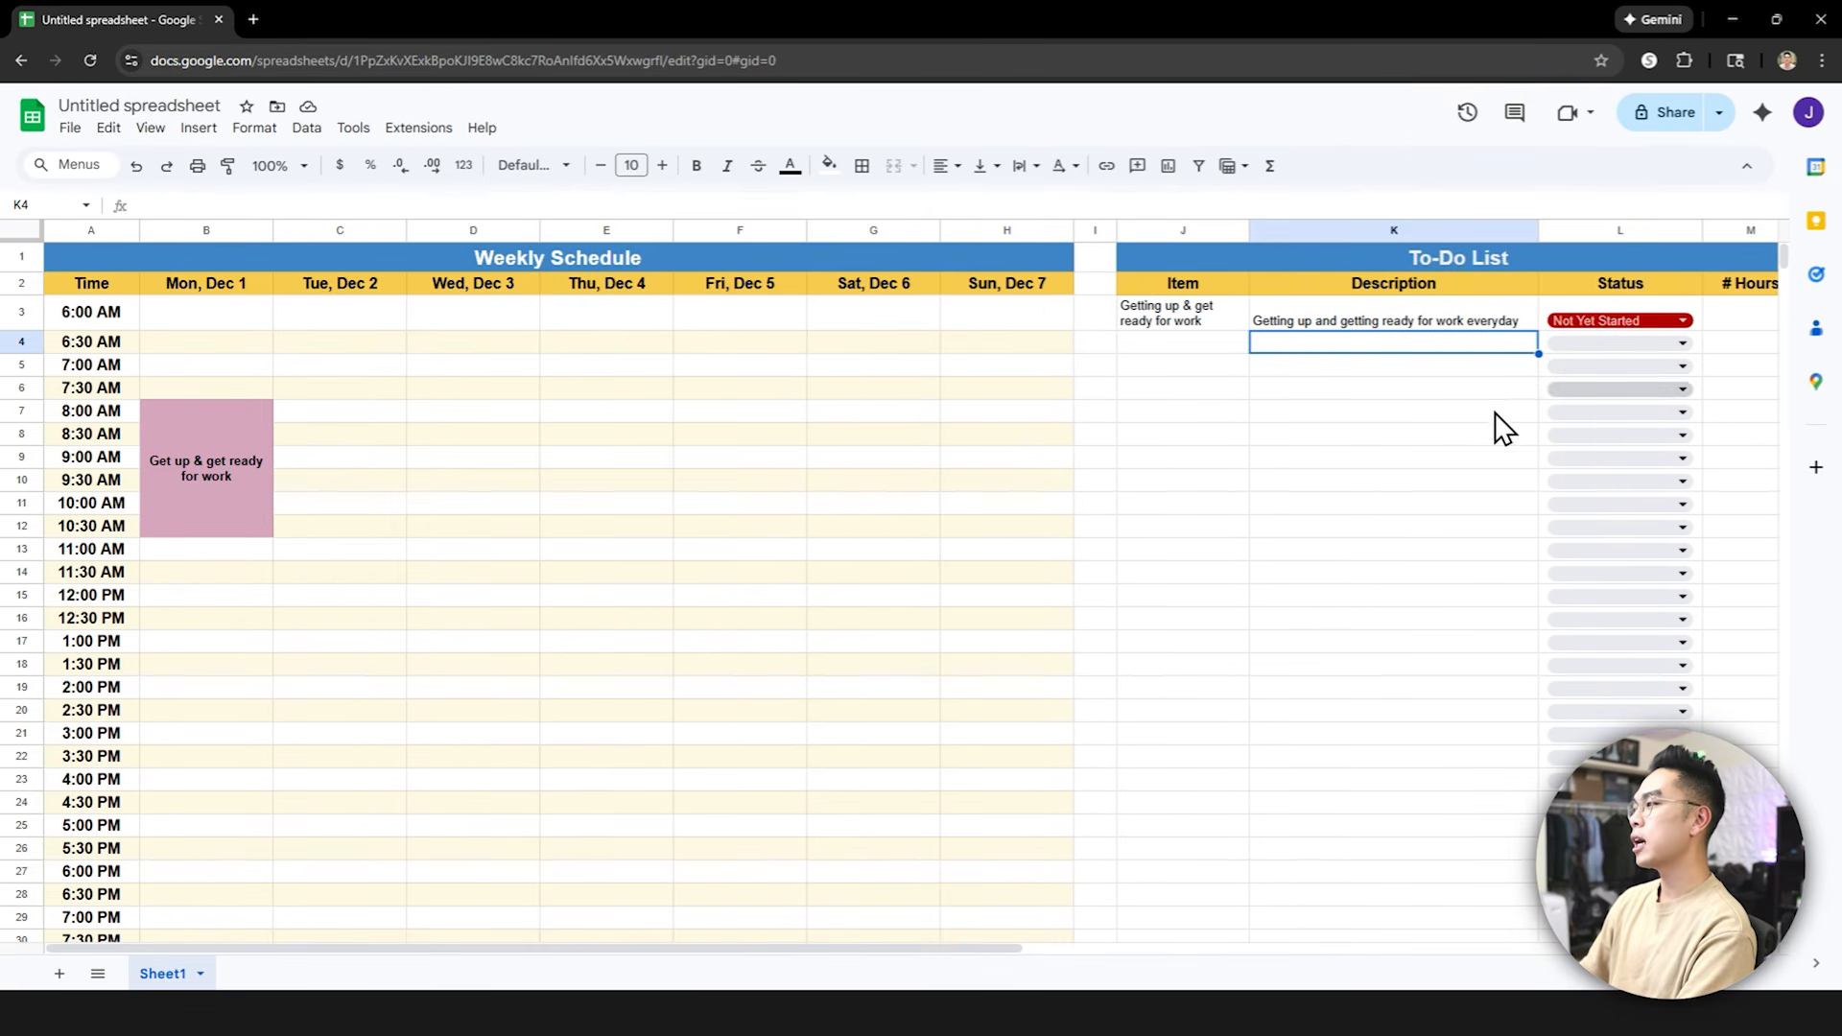
left_click(1401, 321)
left_click(1151, 319)
key("ctrl+b")
left_click(829, 165)
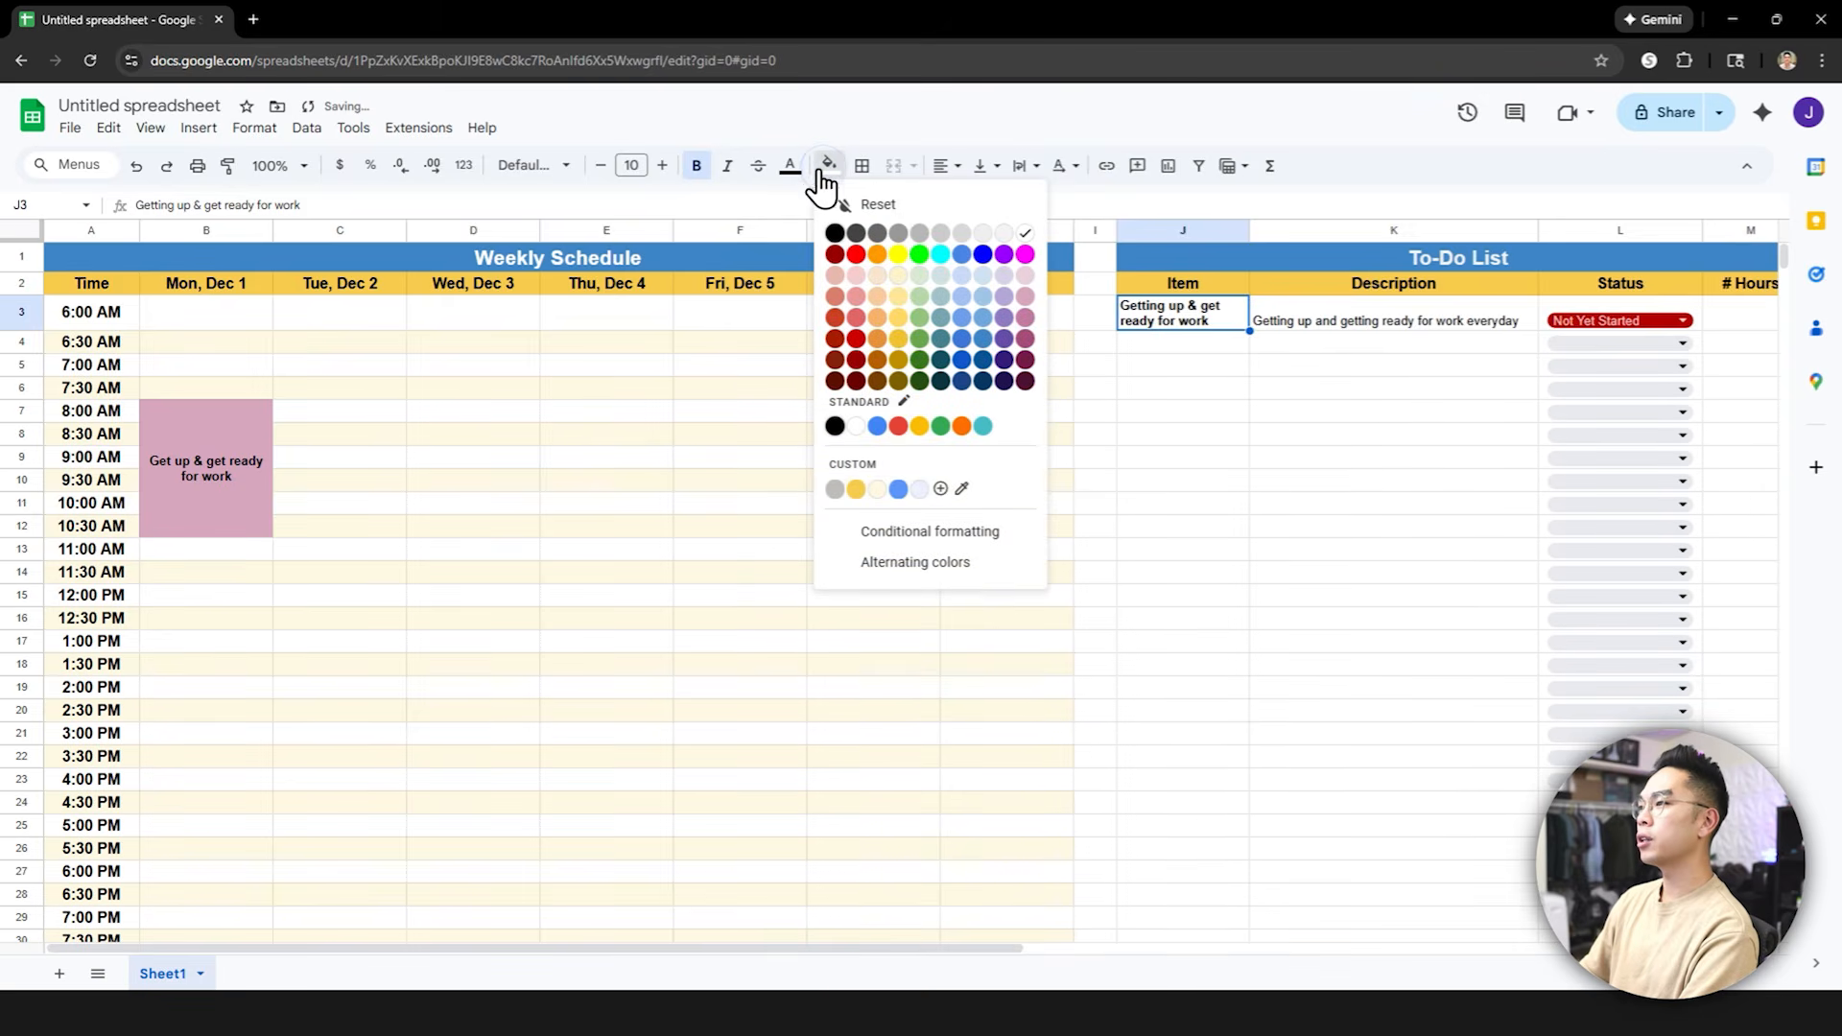
left_click(962, 489)
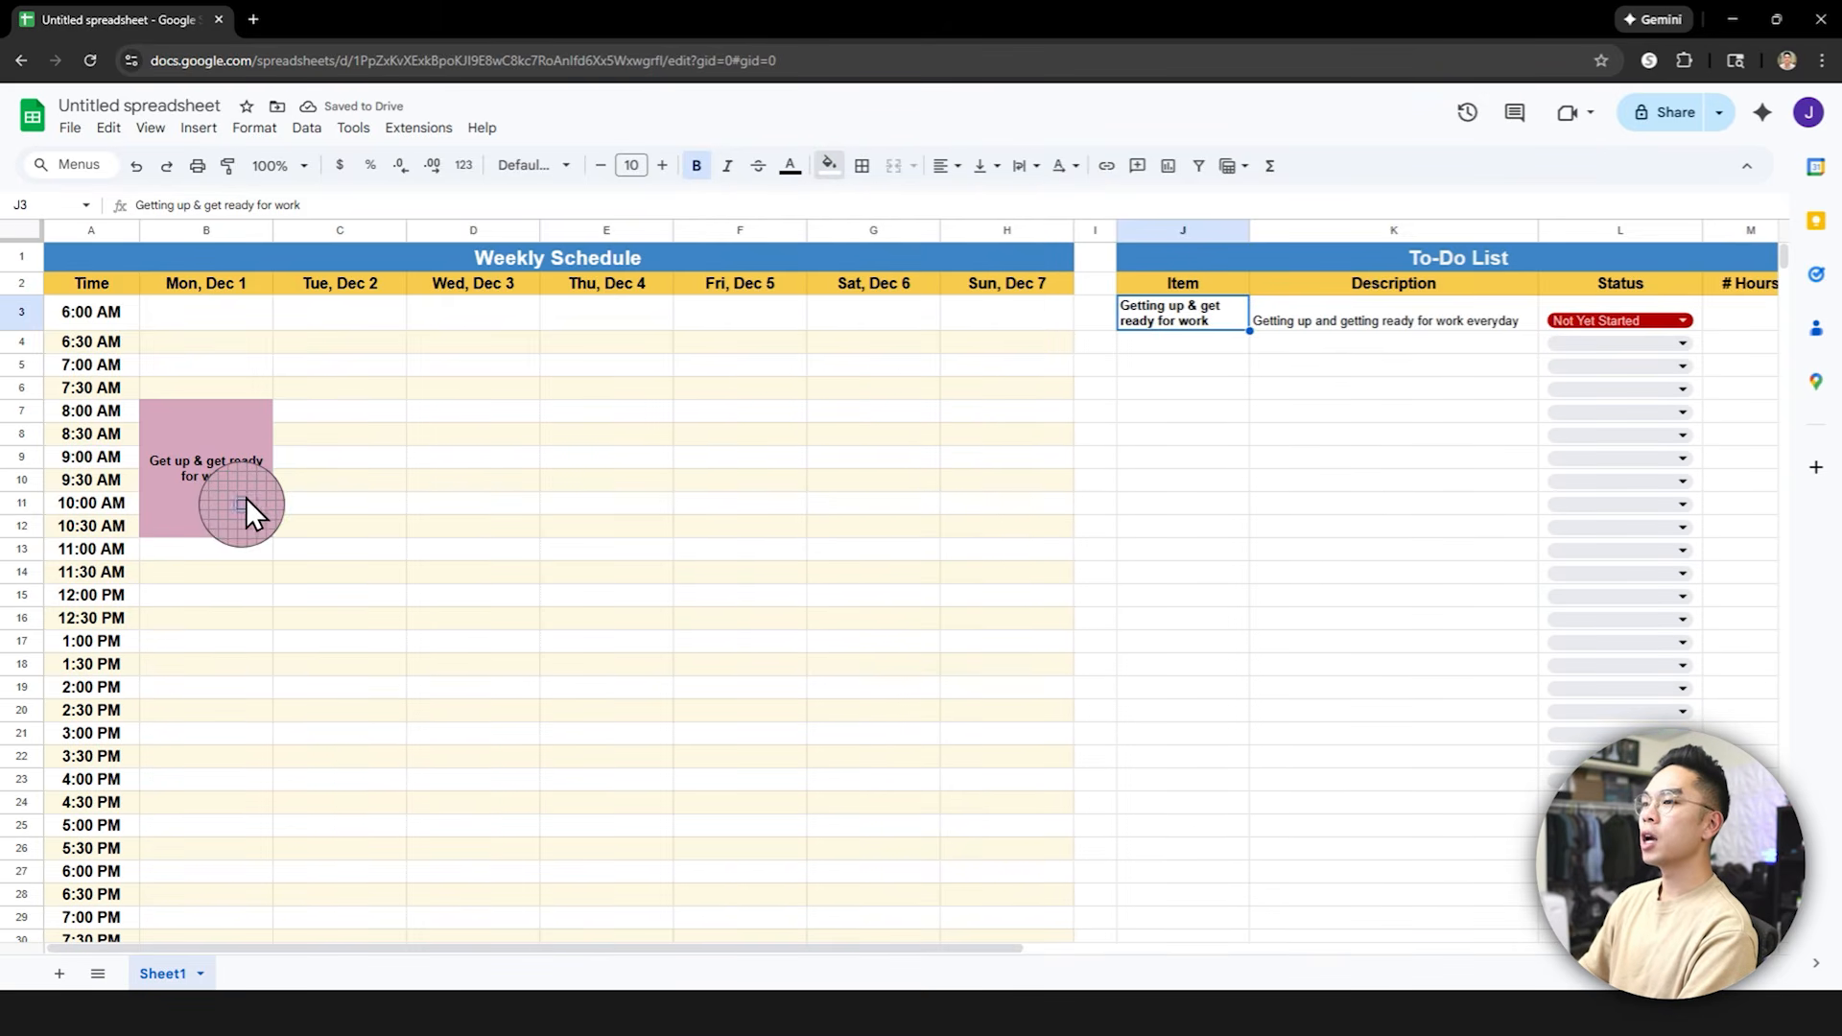
left_click(247, 501)
left_click(761, 523)
left_click(1123, 320)
left_click(213, 493)
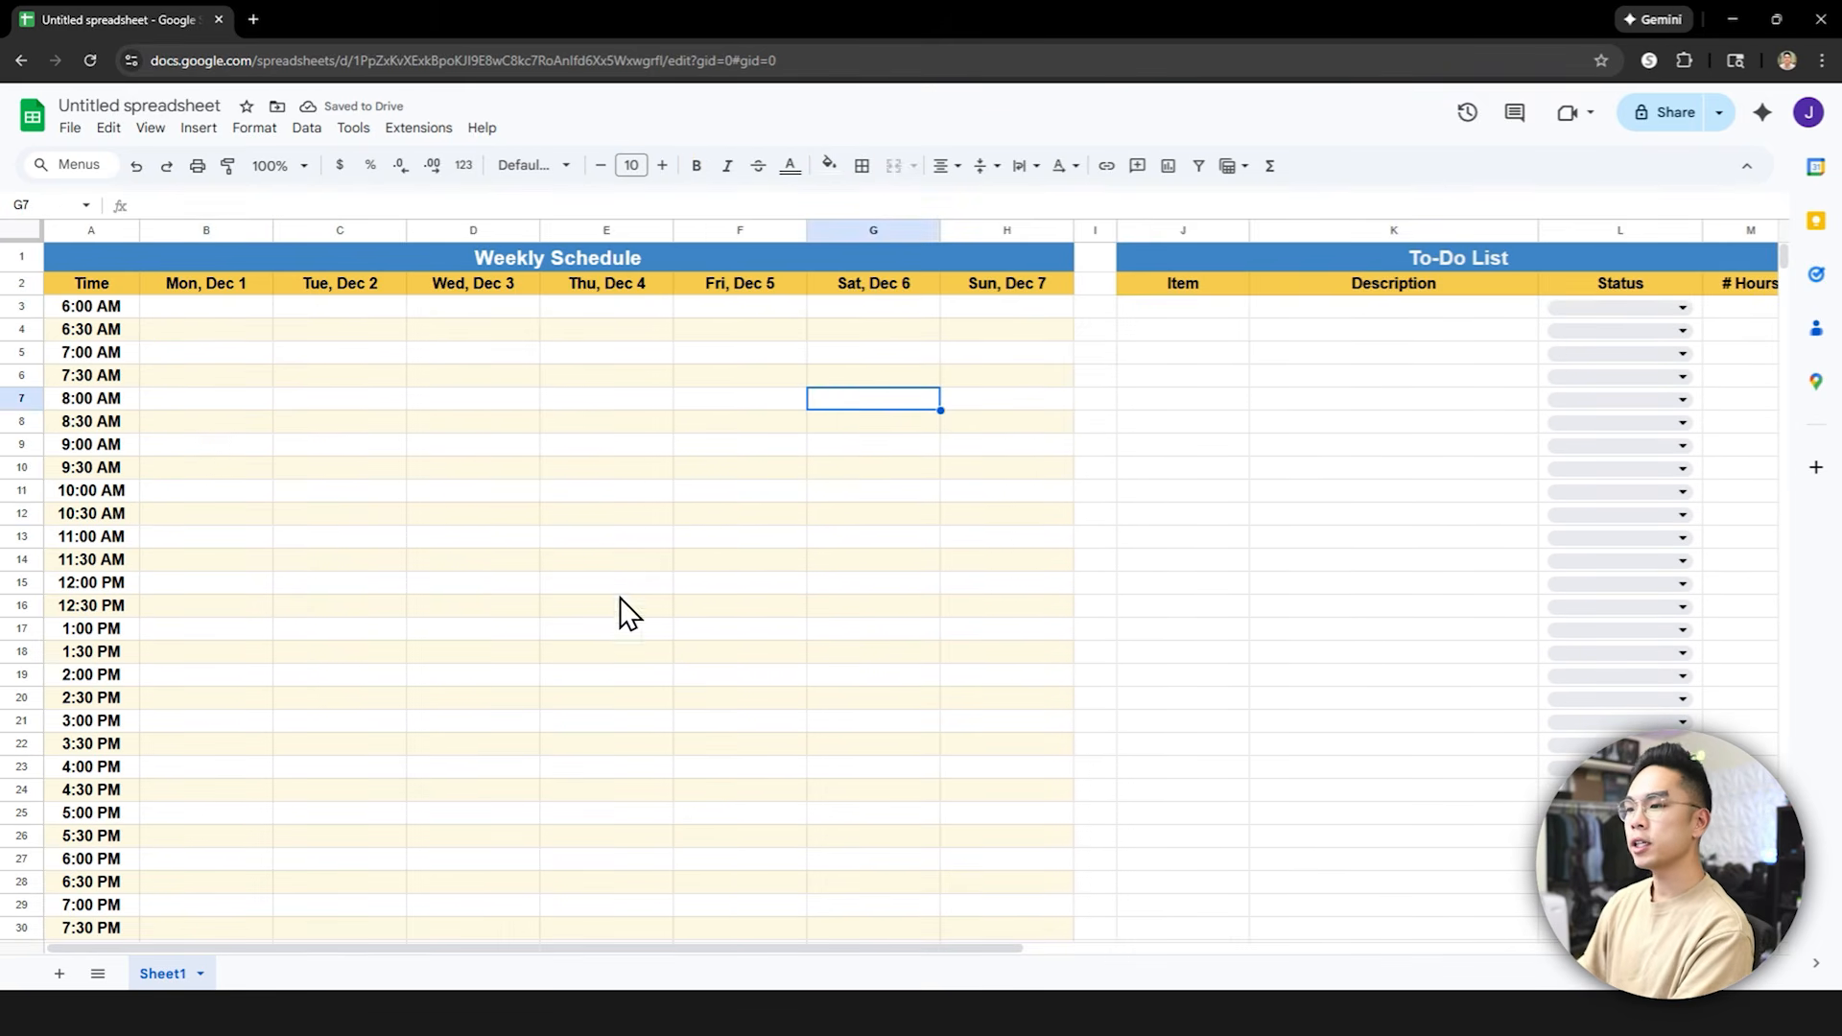
Rename Sheet1 to Template and duplicate it as a second sheet for another week
right_click(175, 964)
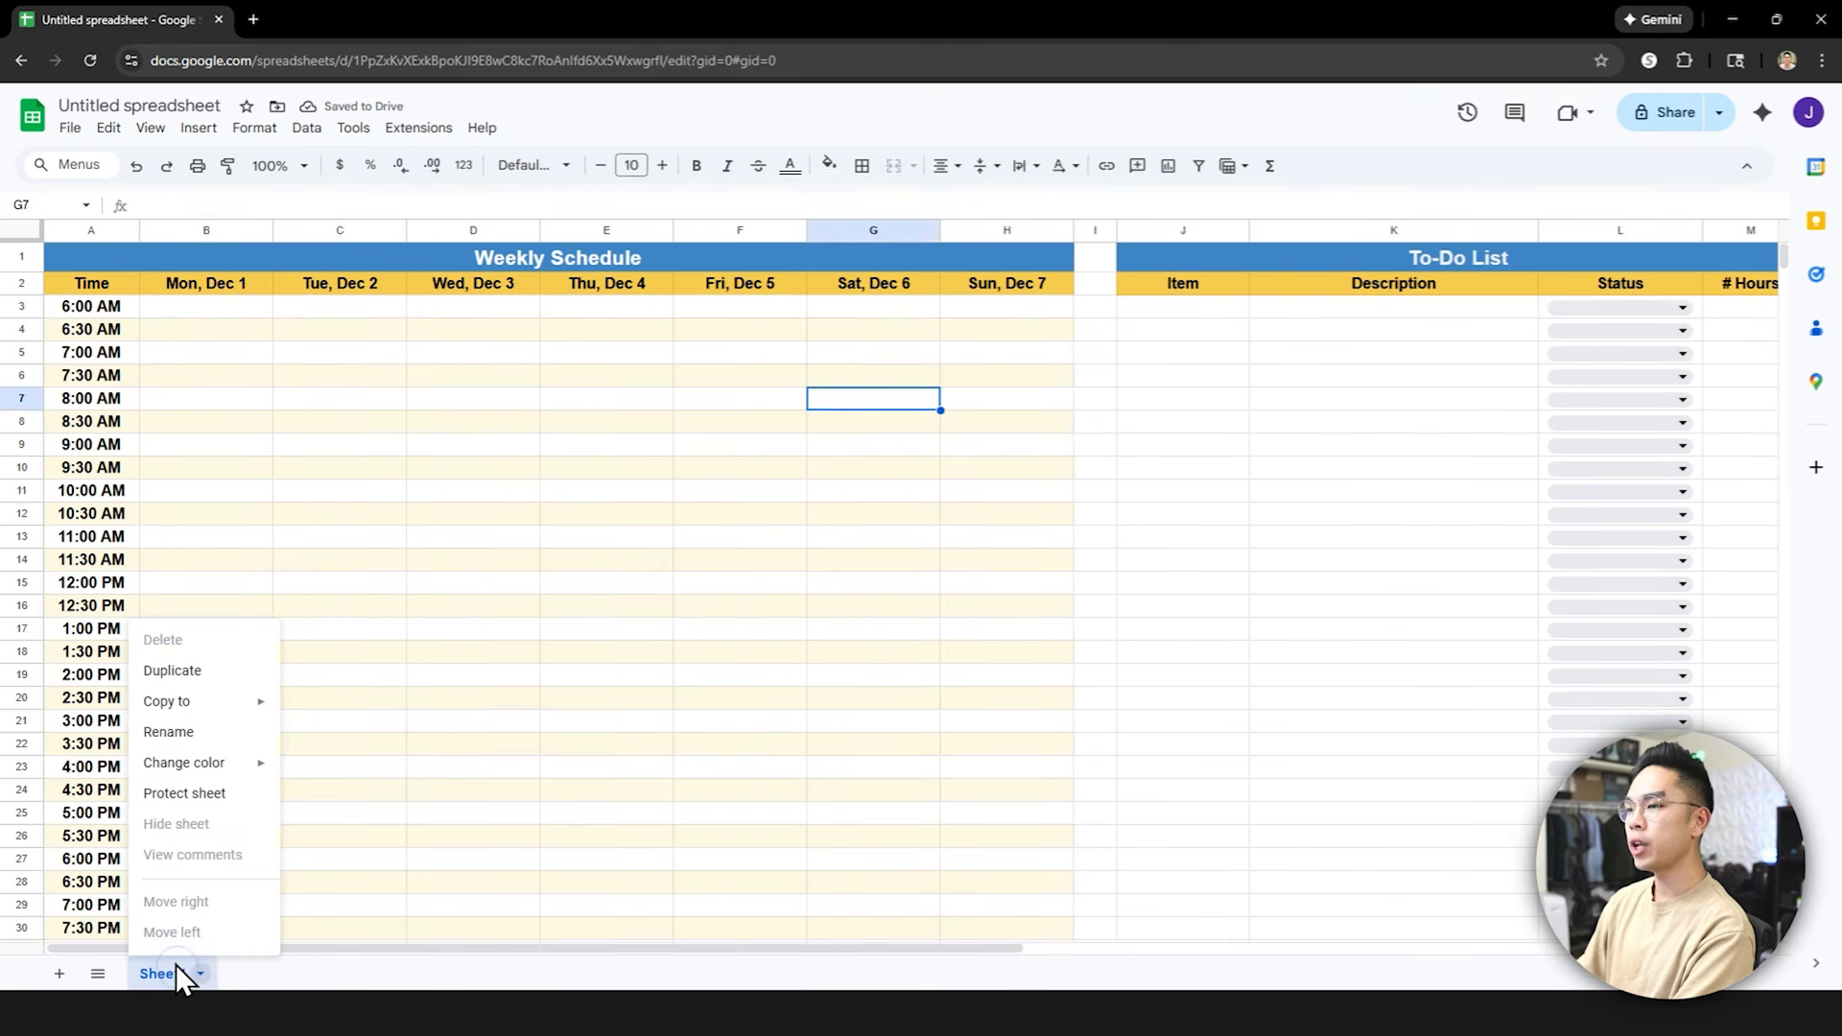
left_click(197, 737)
type("Template")
key("Return")
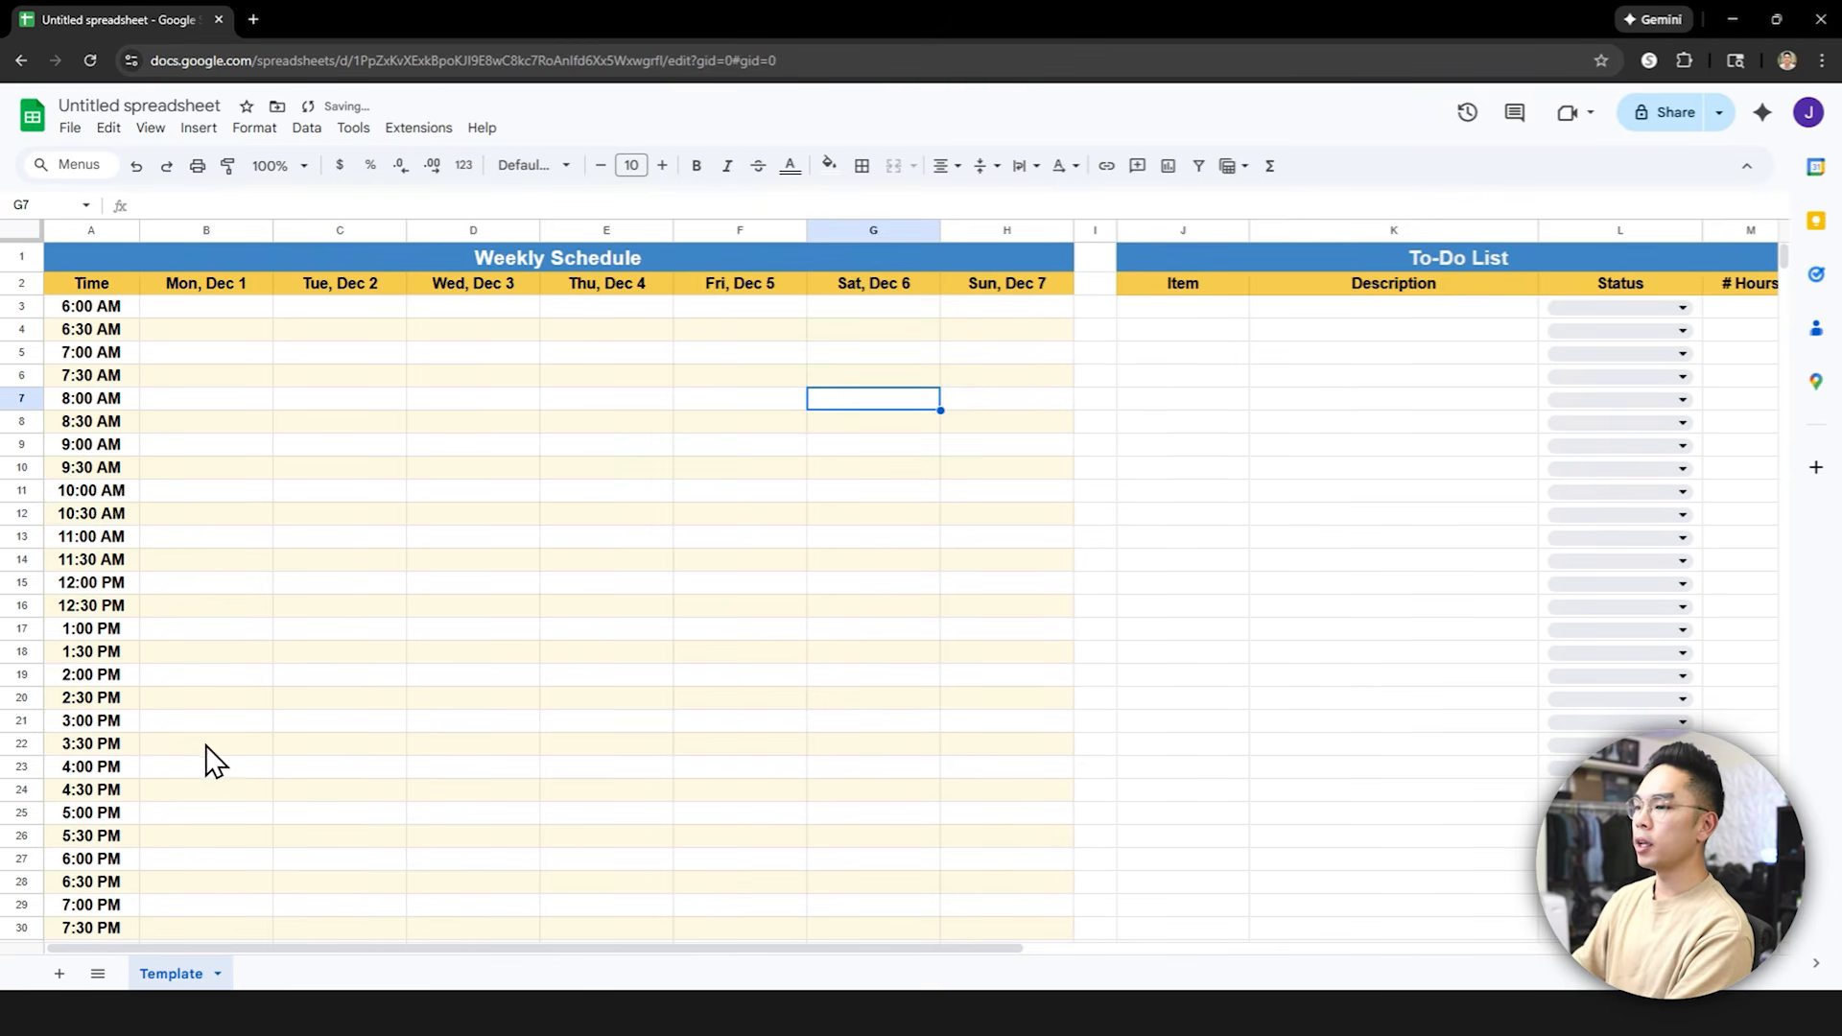
right_click(157, 971)
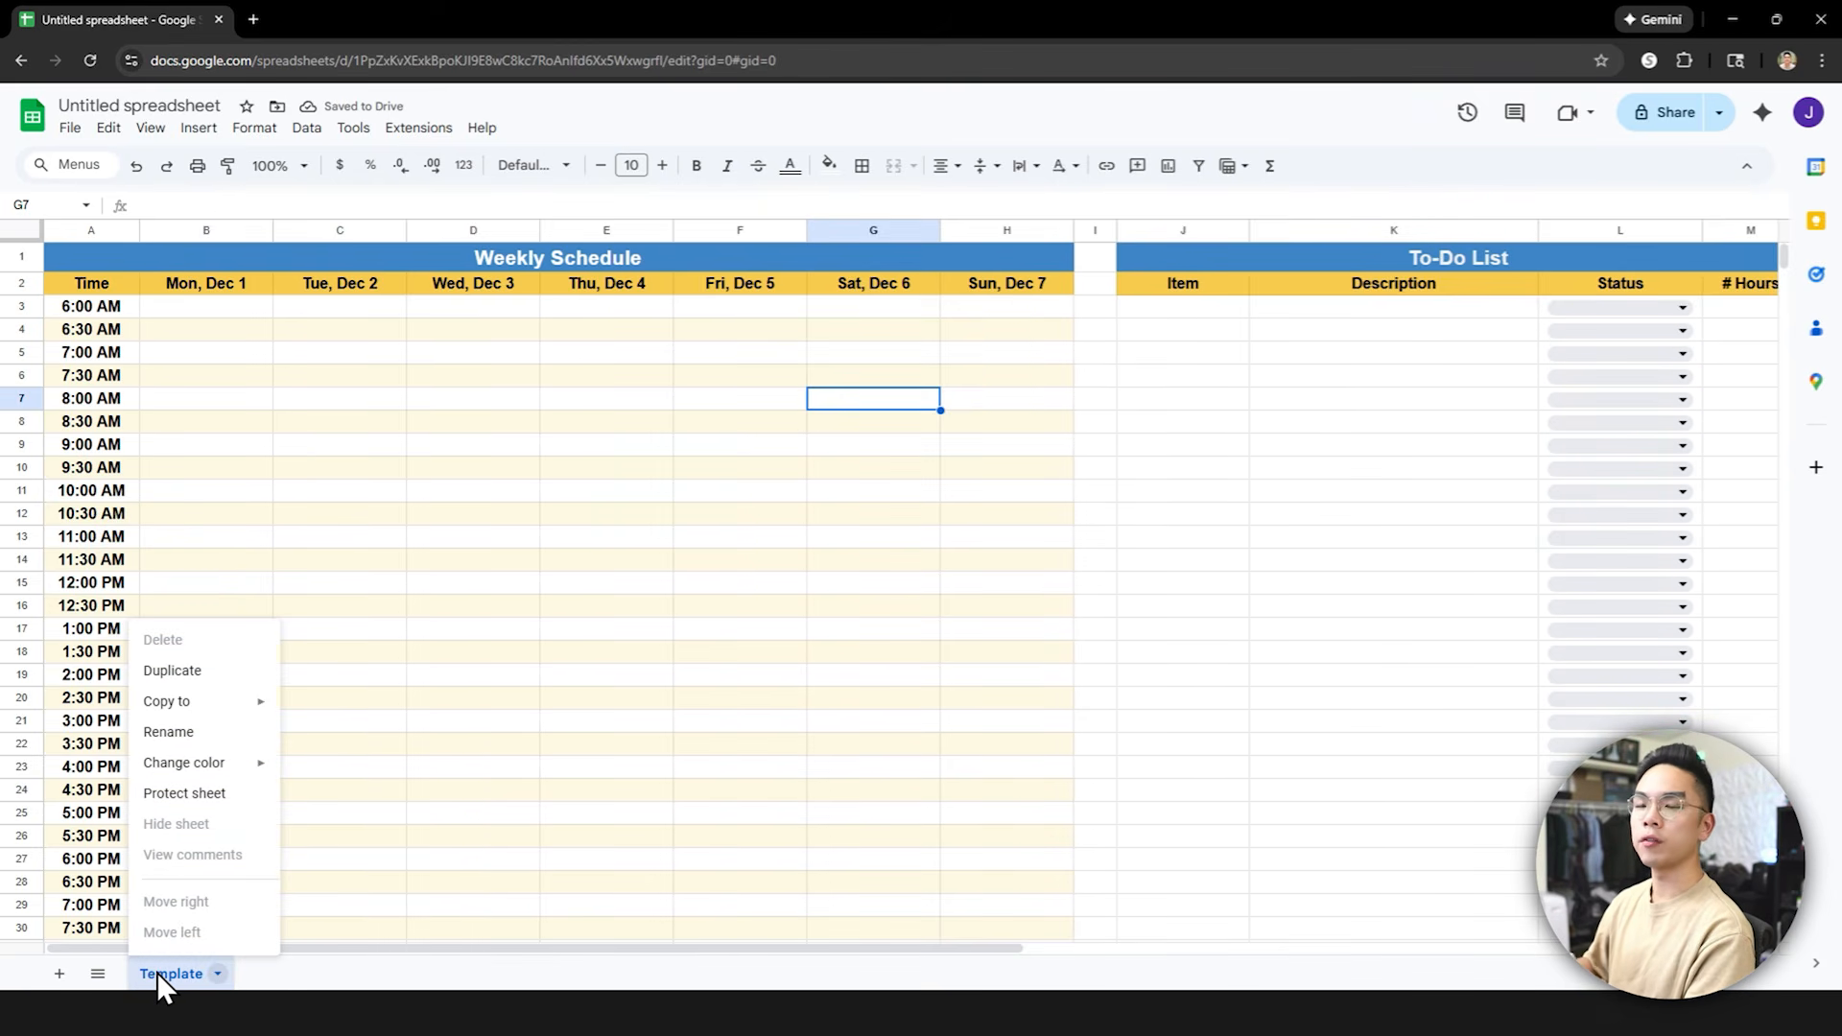
left_click(240, 671)
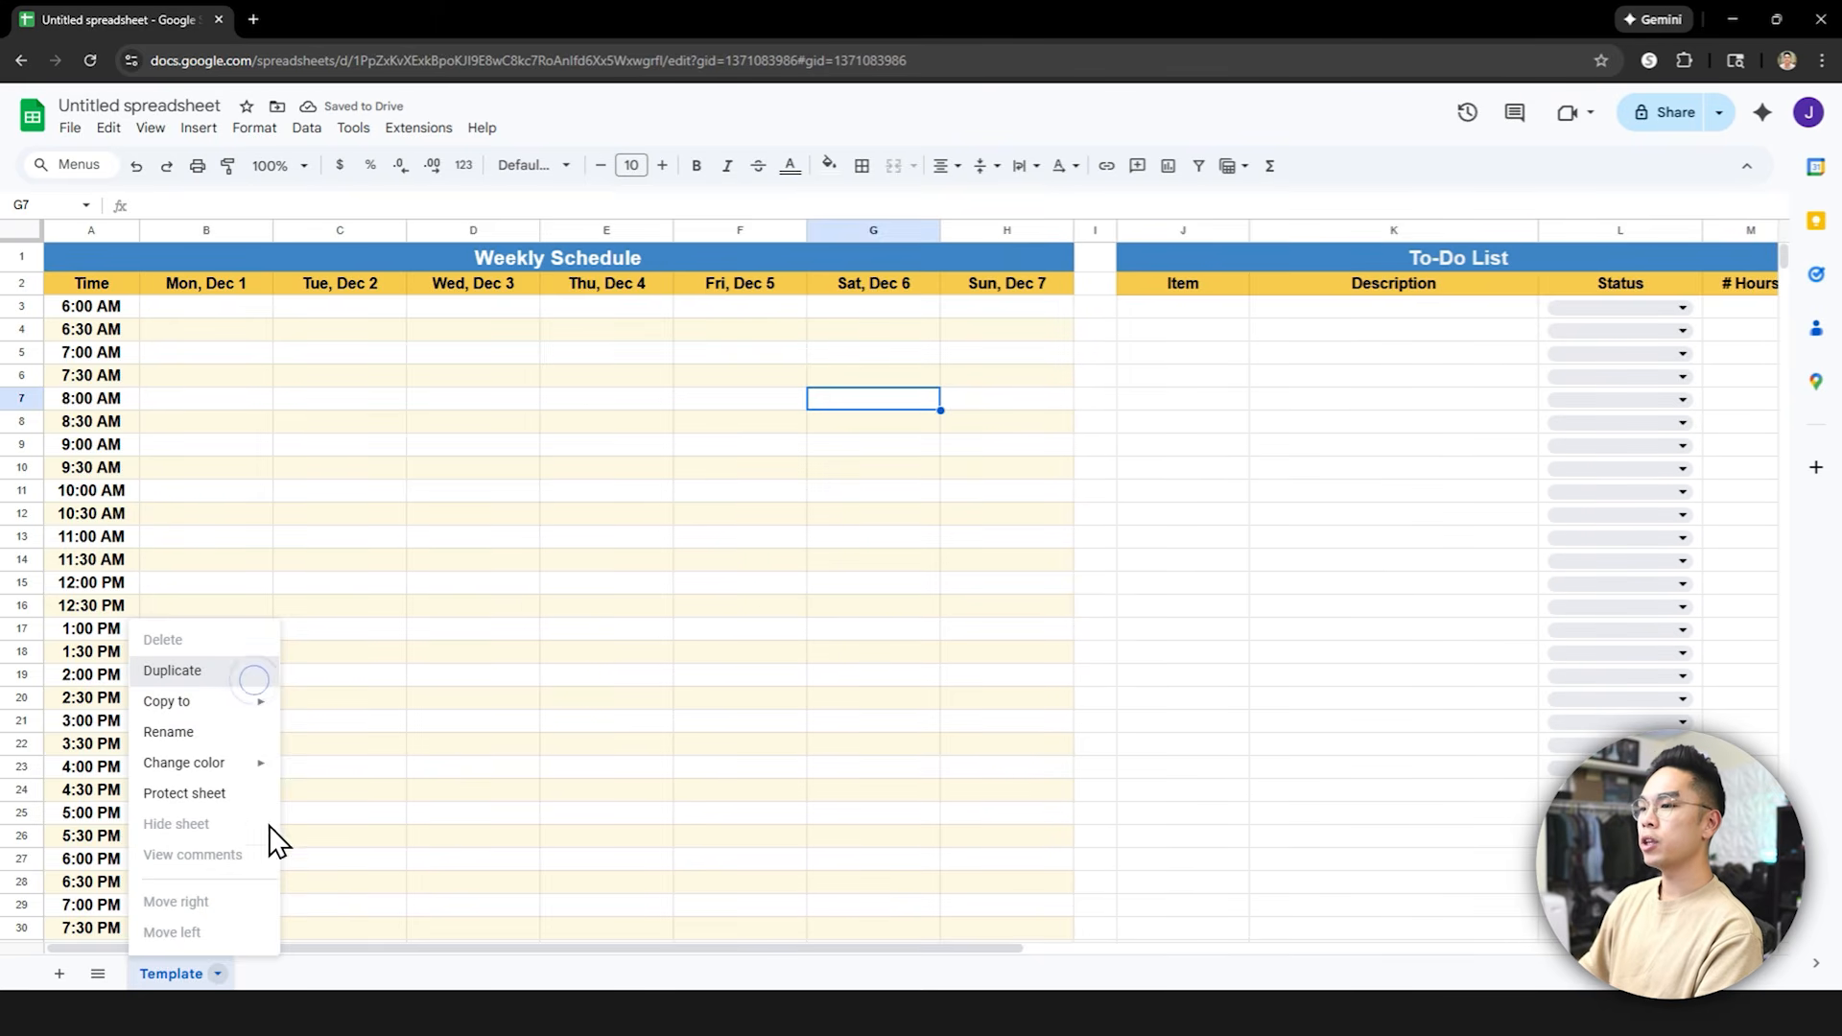
On the duplicated sheet, set the Monday header date in B2 to 12/8 and autofill consecutive dates across to Sunday in H2
left_click(232, 286)
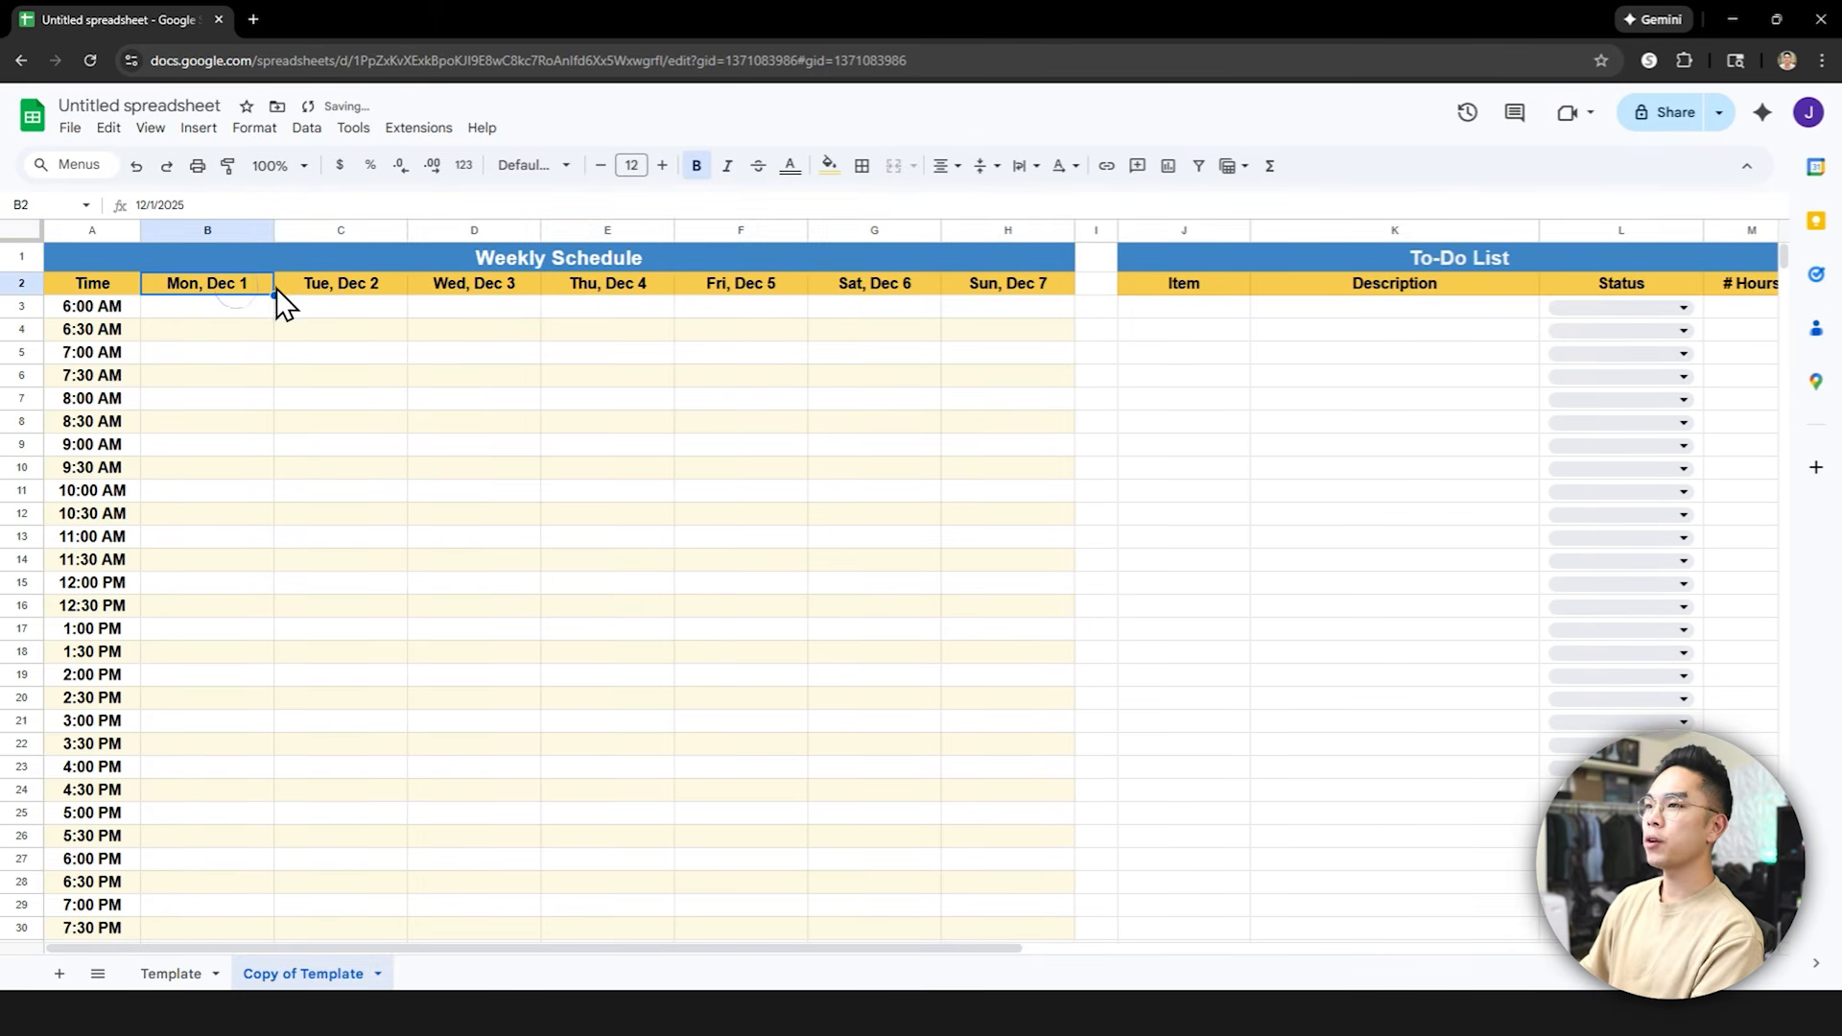
type("12/8")
key("Return")
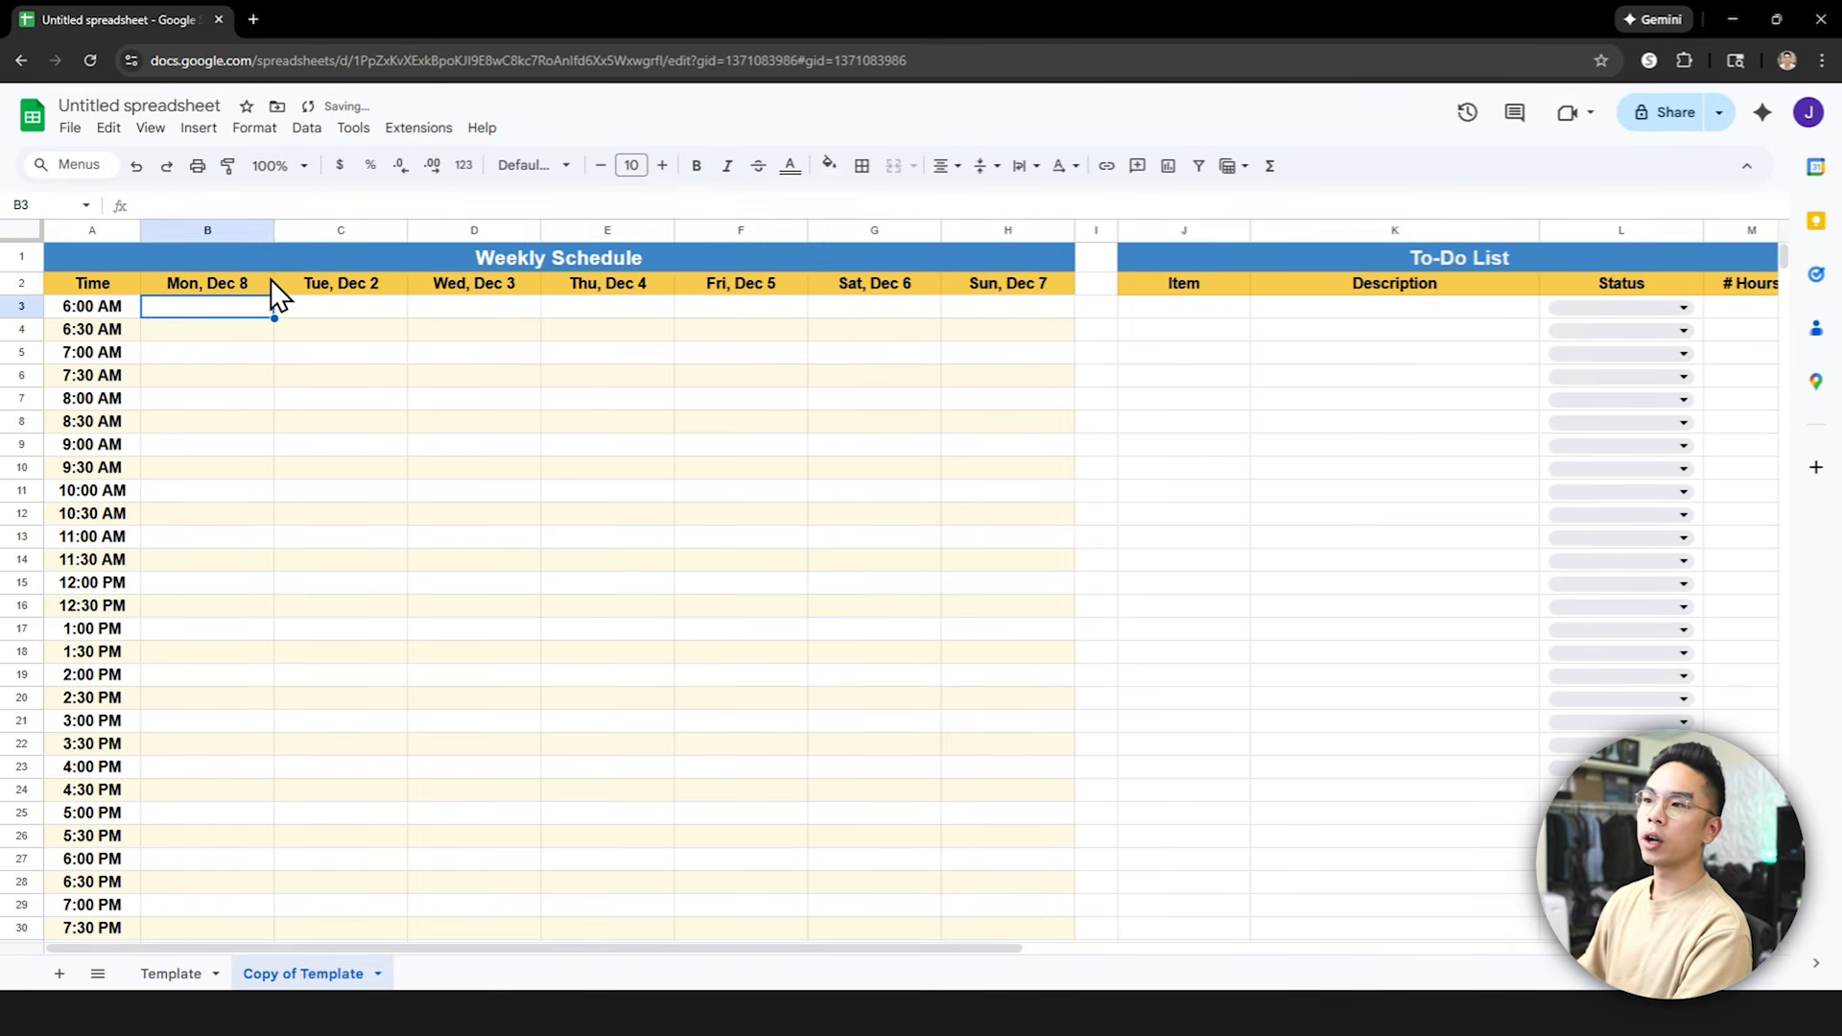
left_click(261, 284)
left_click_drag(286, 305, 1044, 294)
left_click(1044, 294)
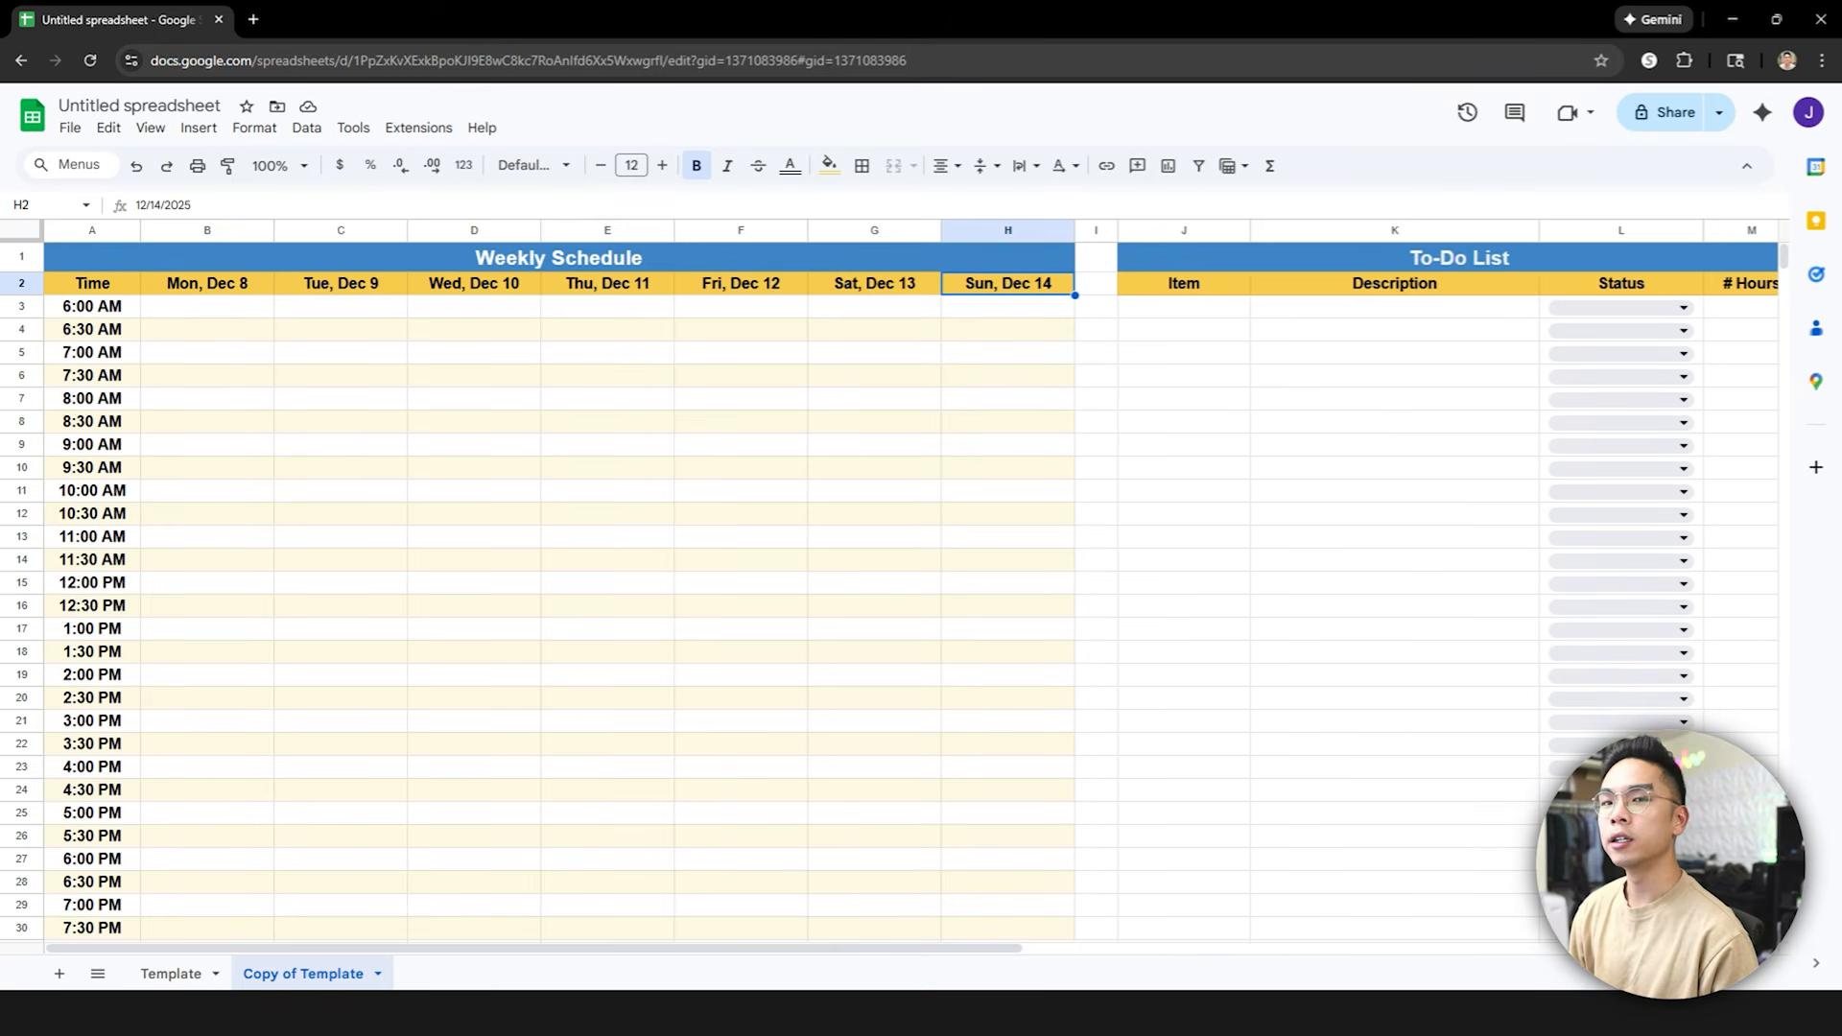
left_click(147, 427)
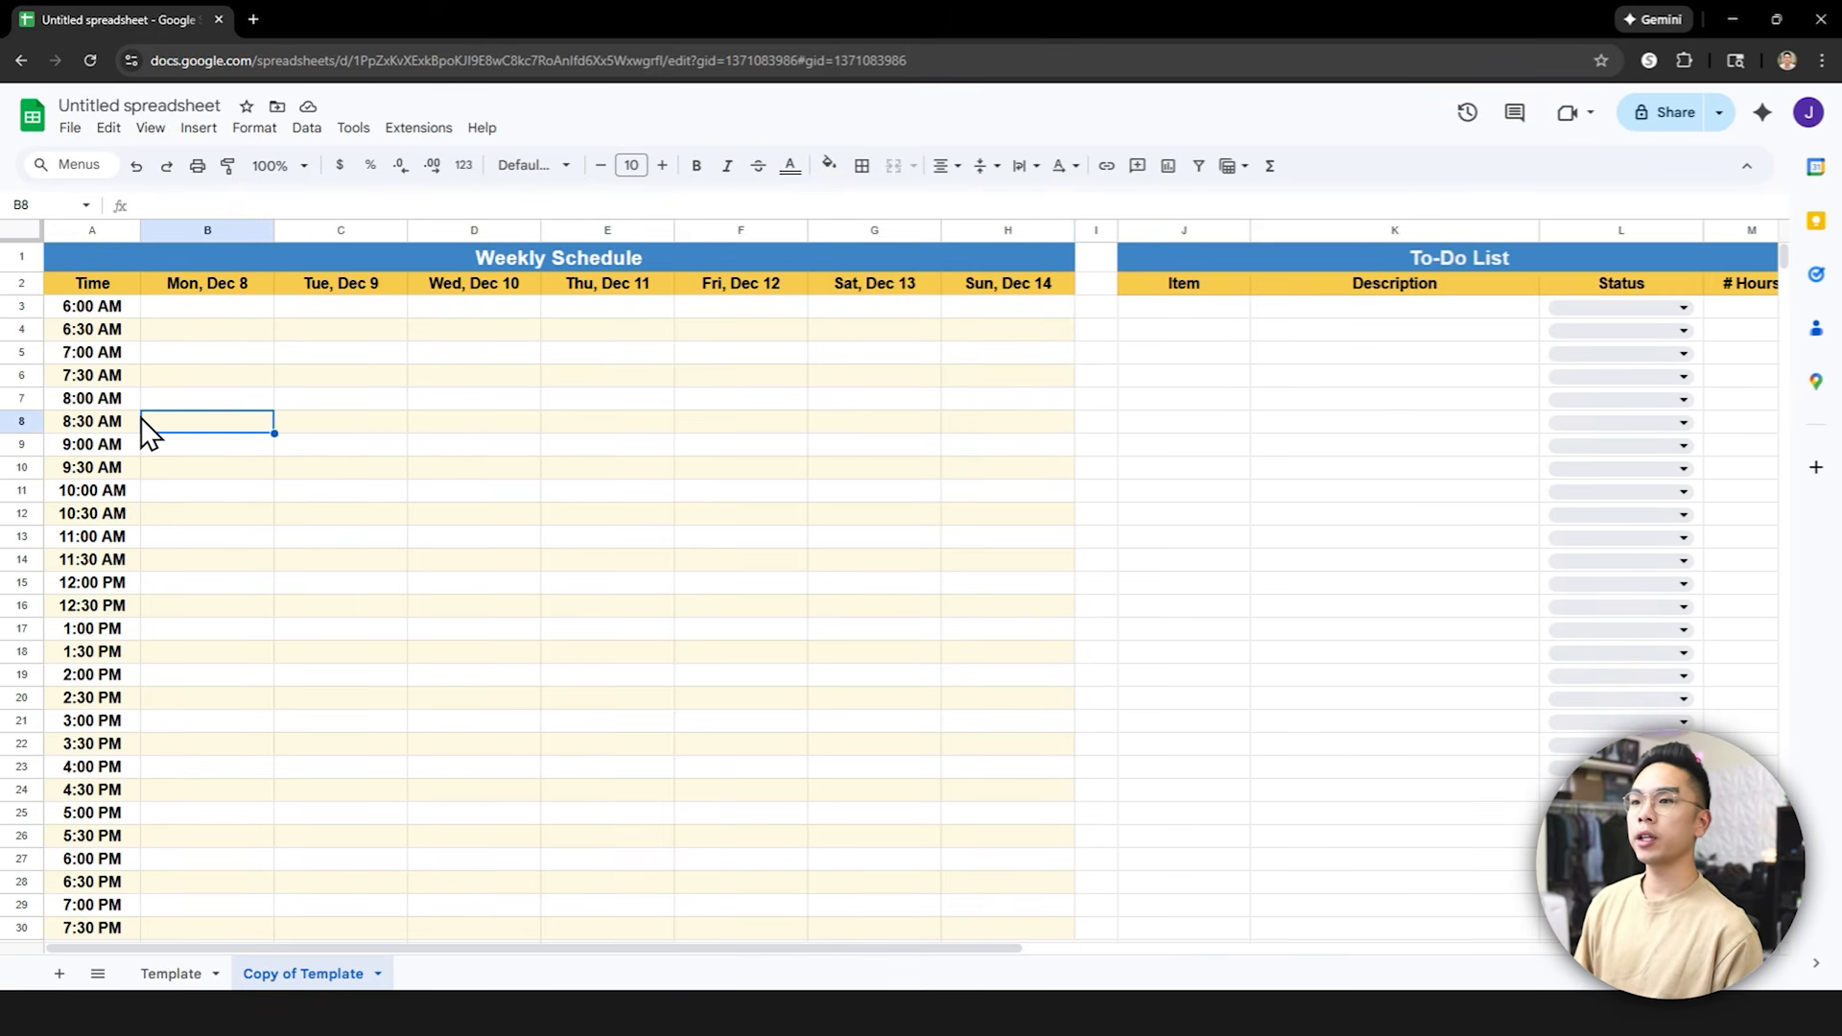